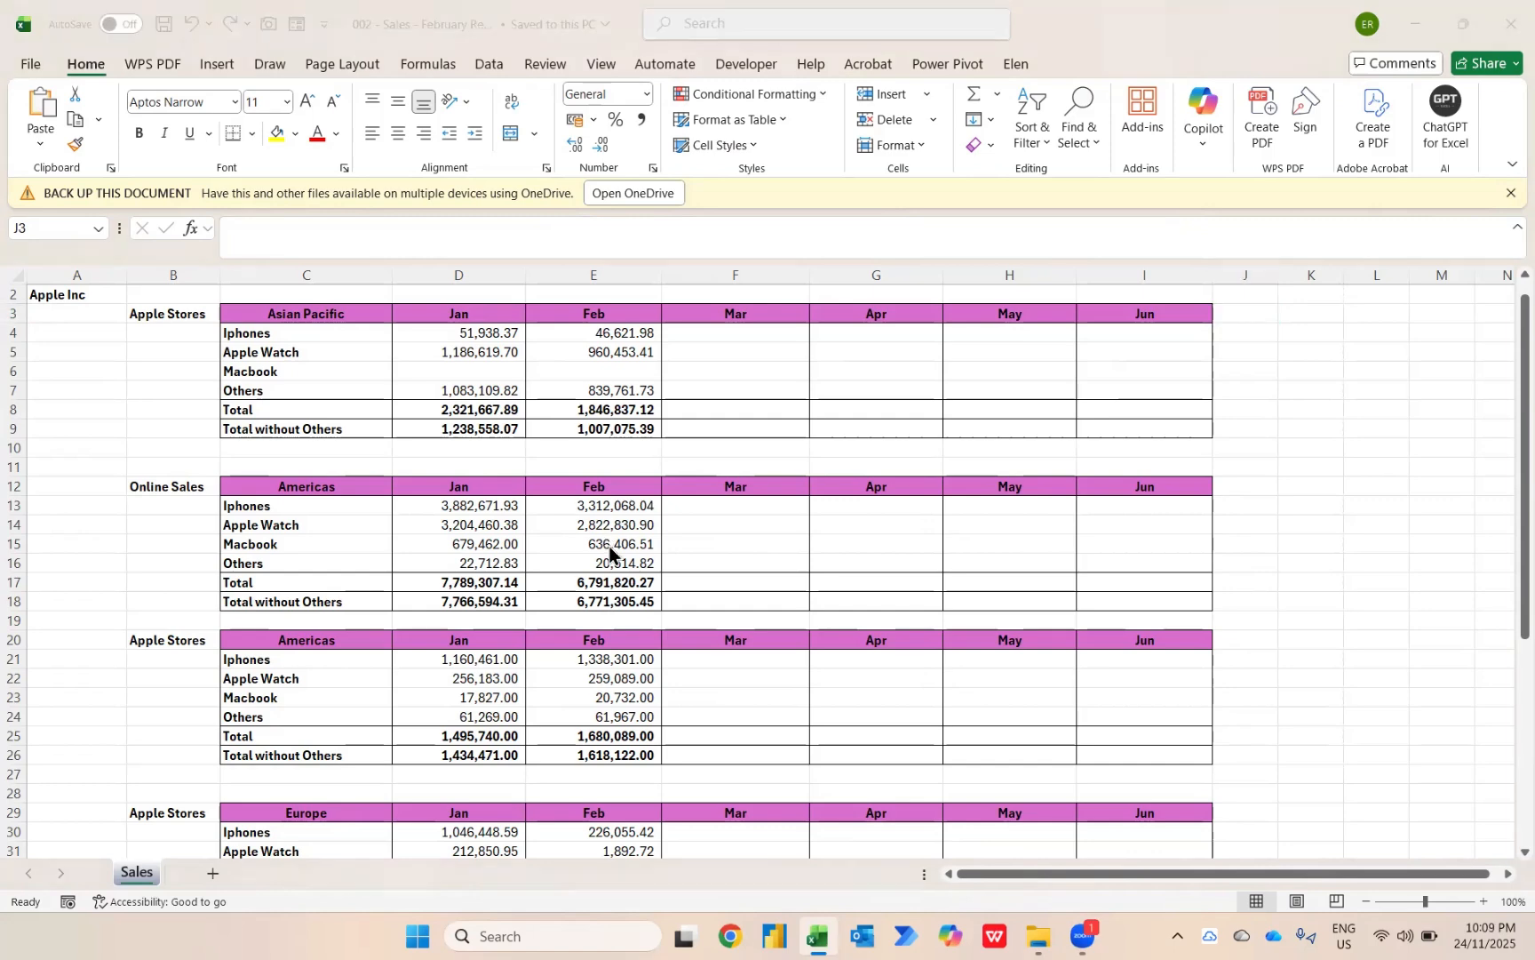
Check the monthly sales report files in the Case Study - Simple Apple Sales Report folder and return to the February workbook.
{"action": "key", "text": "alt+Tab"}
{"action": "key", "text": "alt+Tab"}
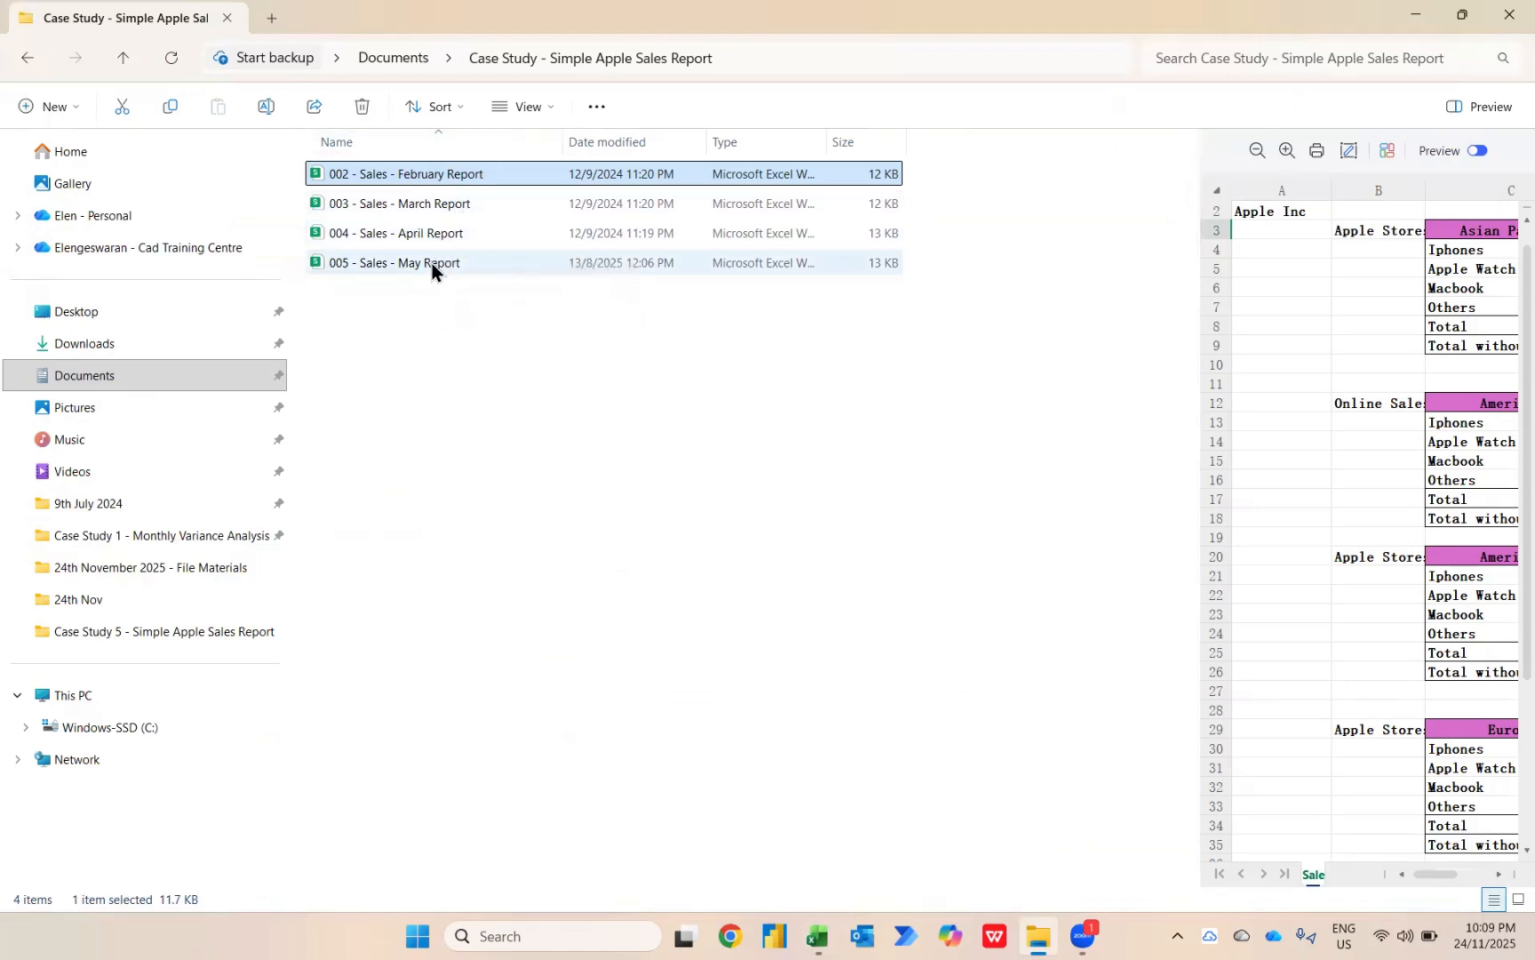
{"action": "key", "text": "alt+Tab"}
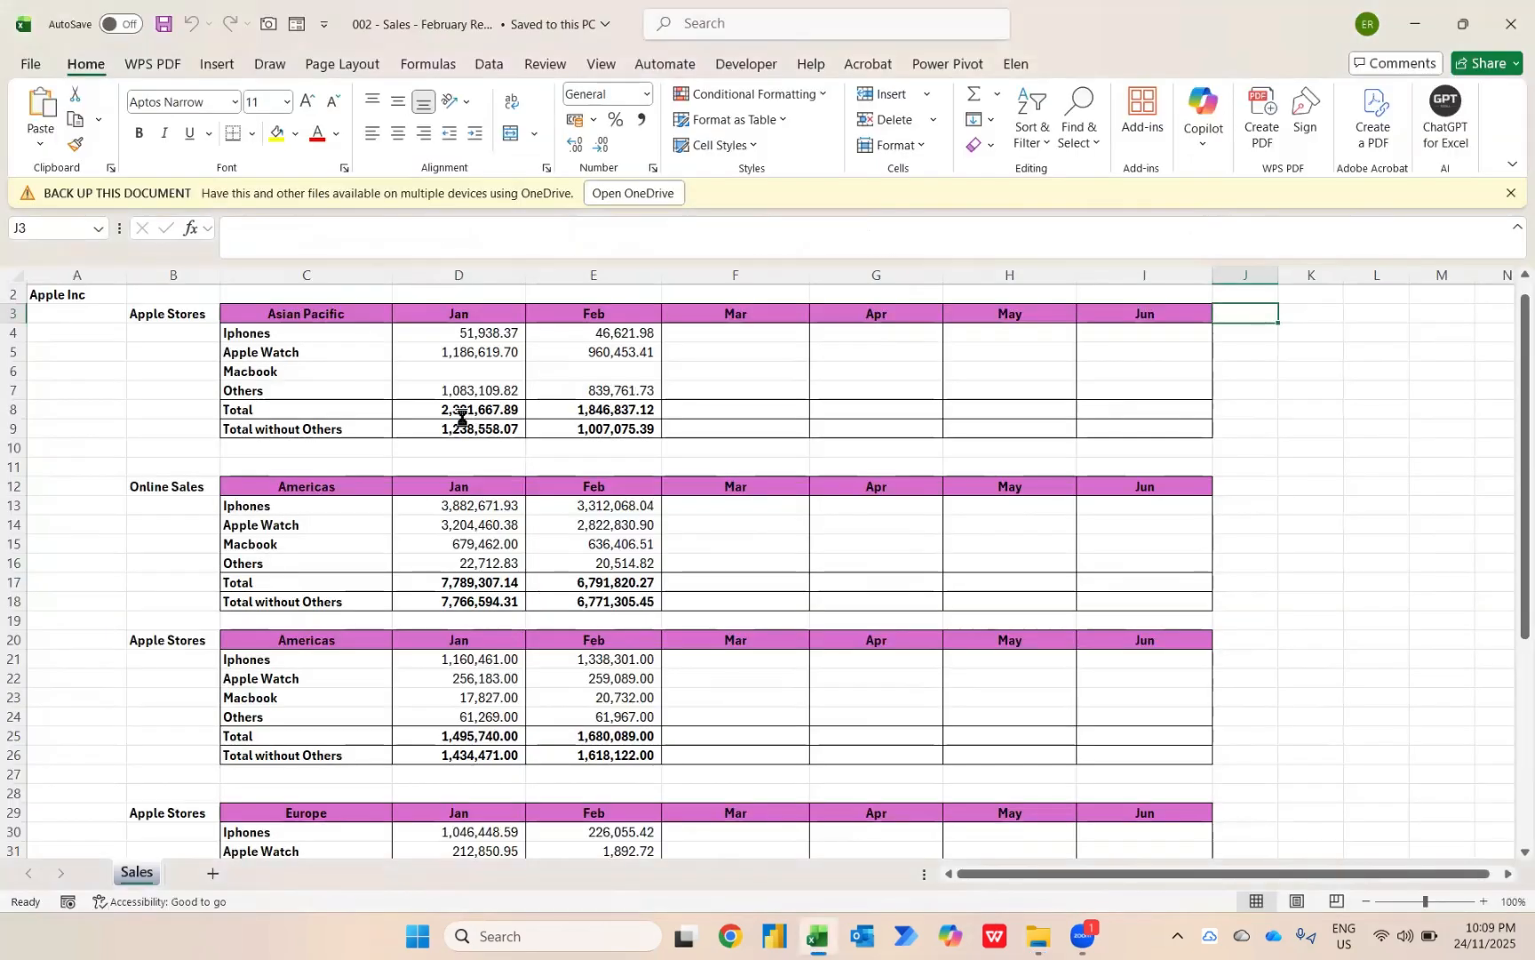
Create a blank workbook and start a data import from an Excel workbook file.
{"action": "key", "text": "ctrl+n"}
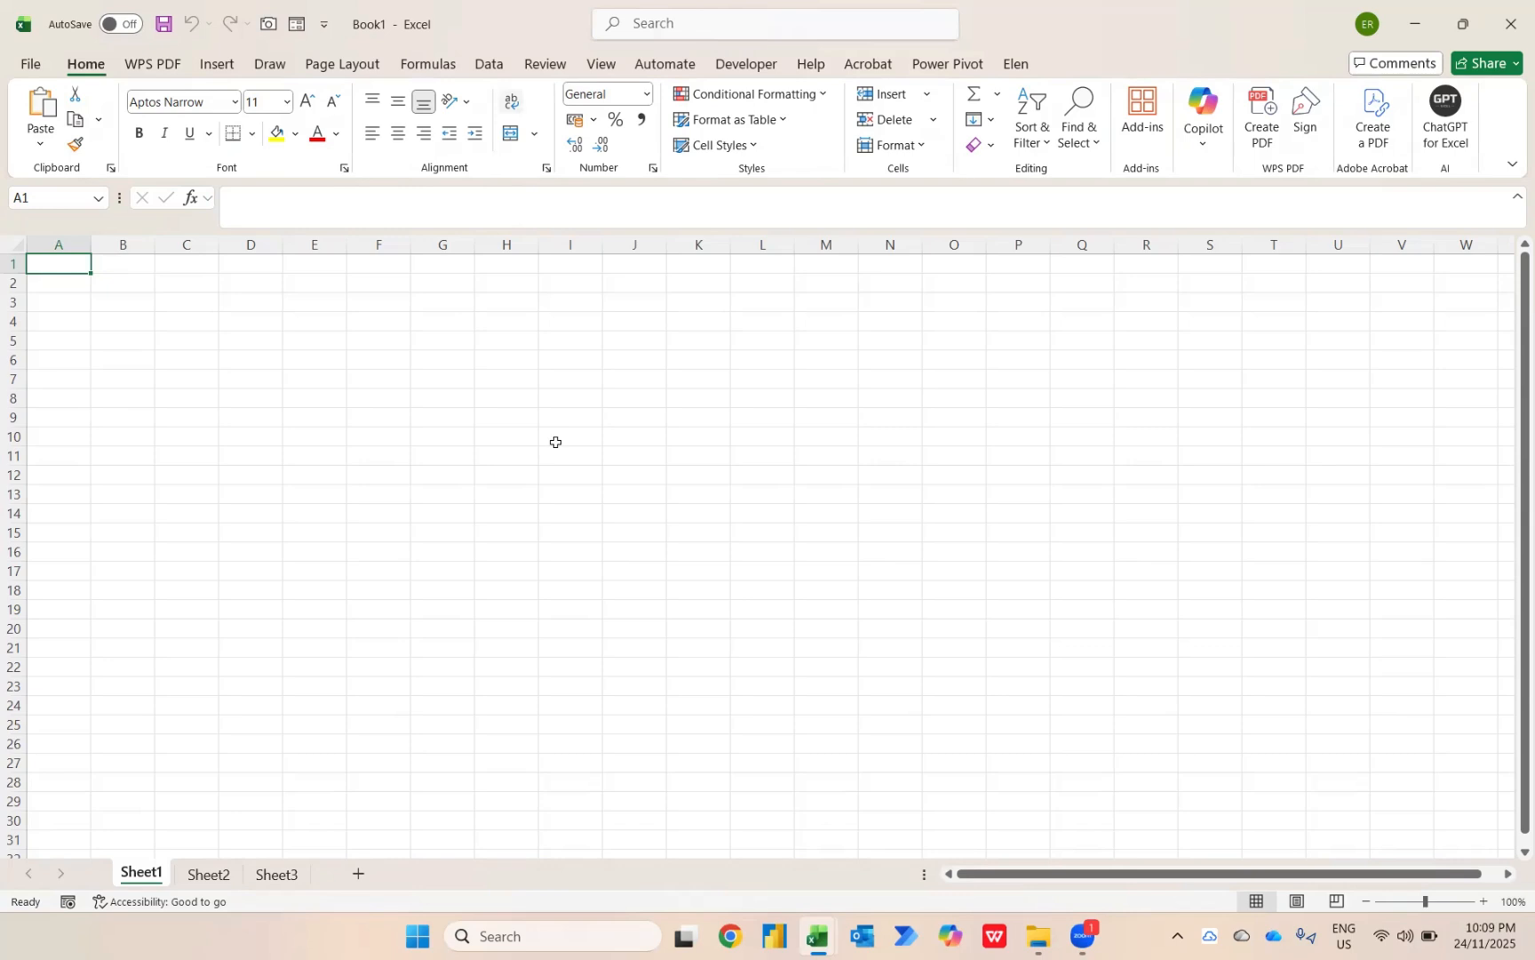
{"action": "key", "text": "alt"}
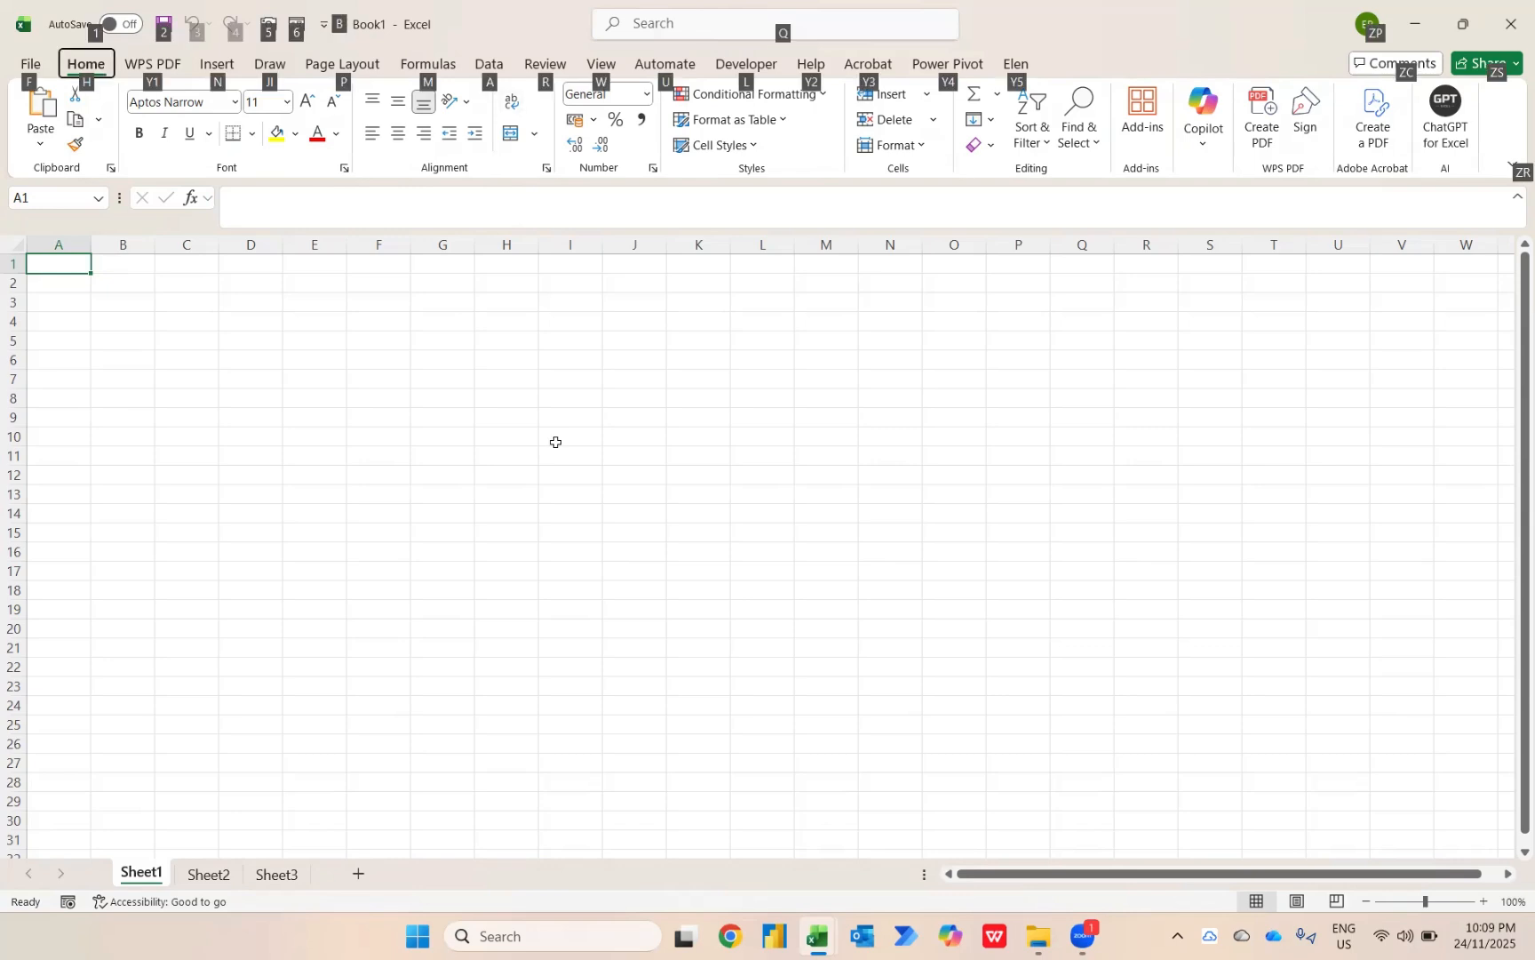
{"action": "key", "text": "a"}
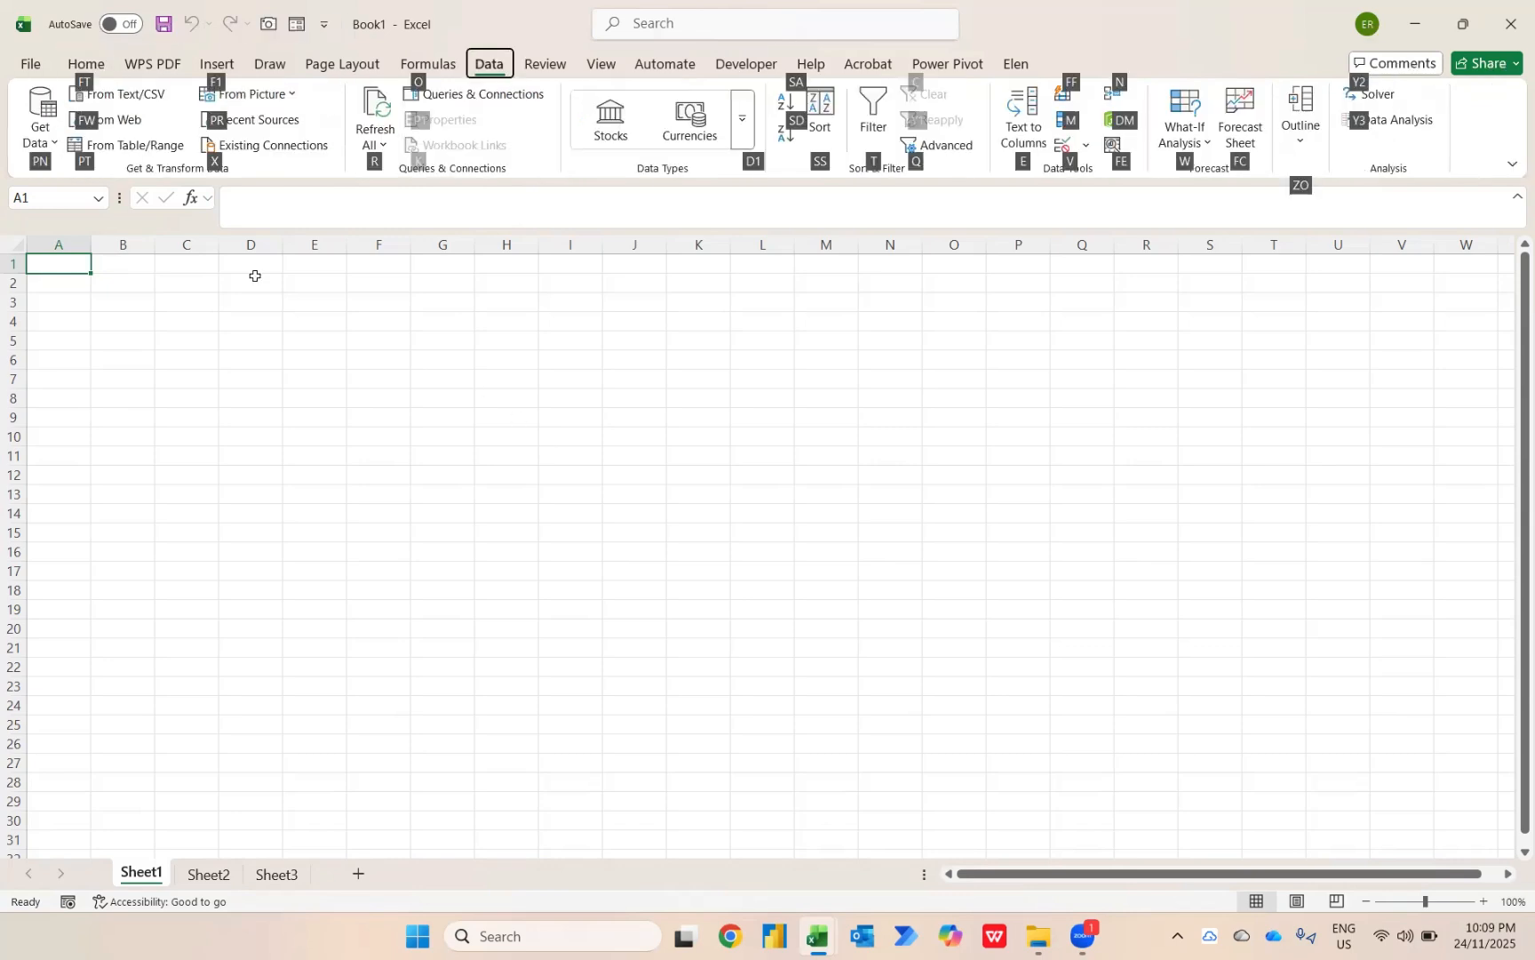
{"action": "left_click", "coordinate": [52, 135]}
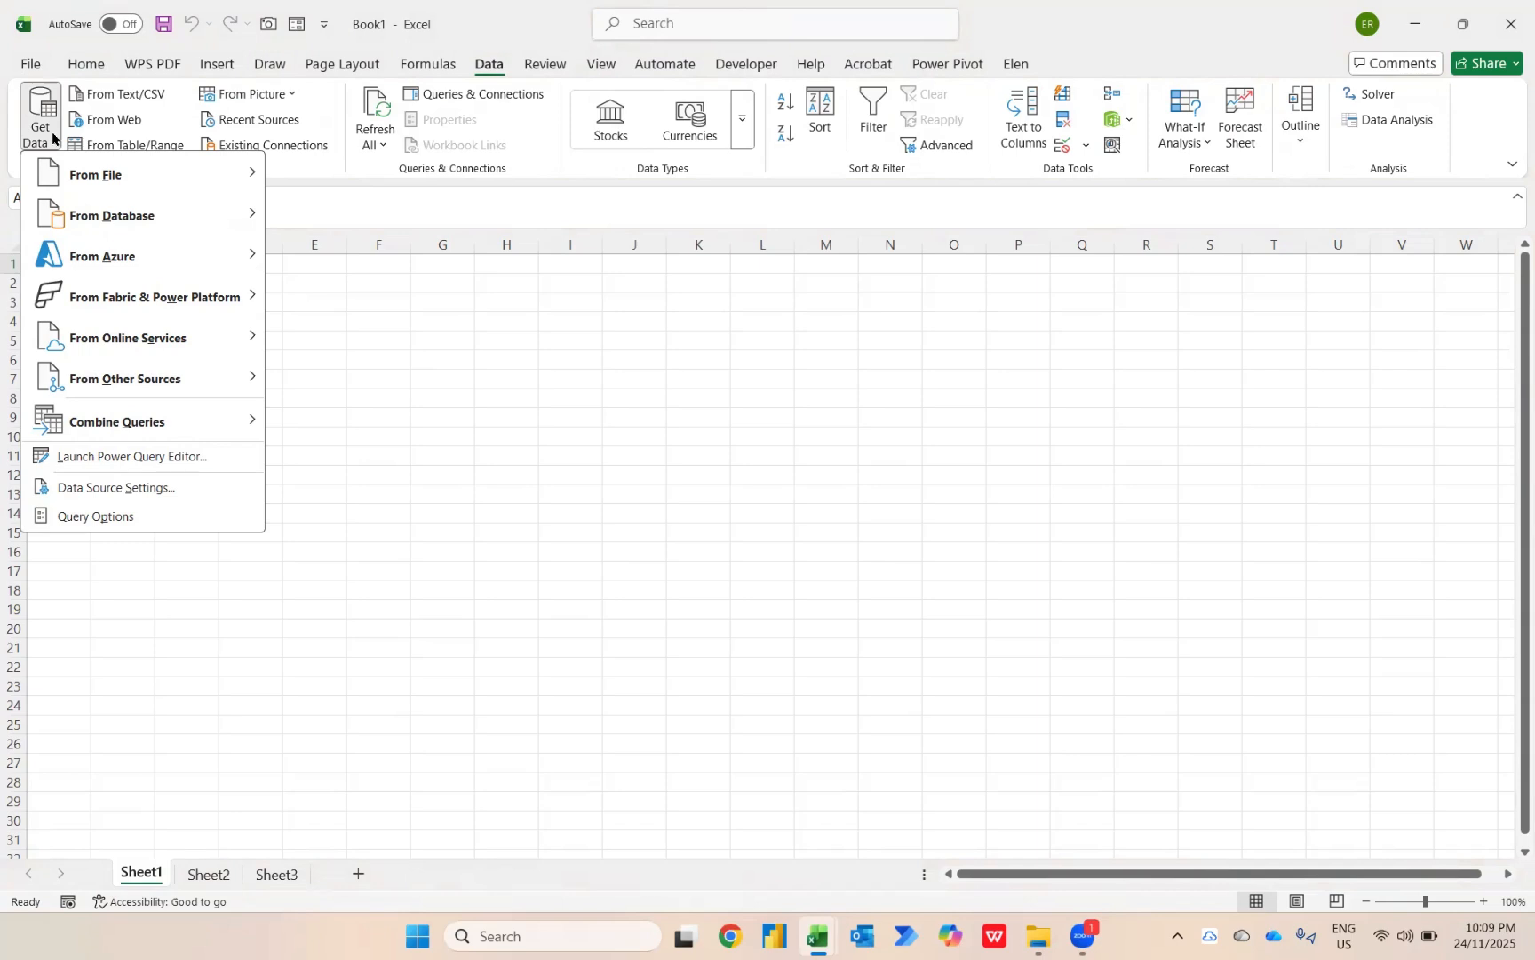
{"action": "mouse_move", "coordinate": [85, 163]}
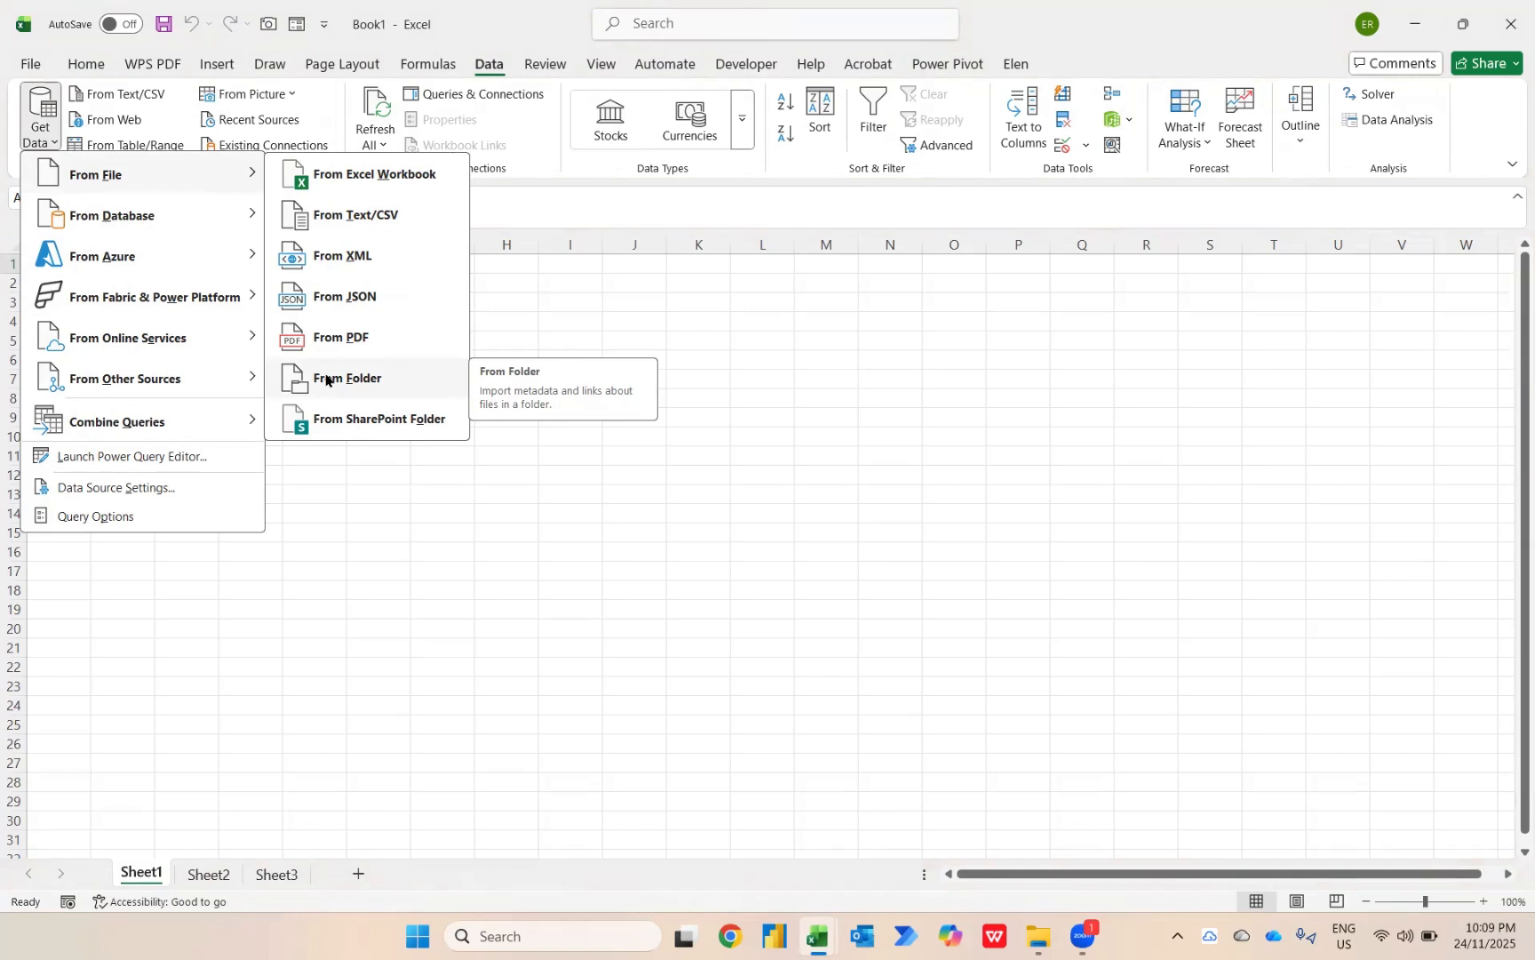
{"action": "left_click", "coordinate": [374, 177]}
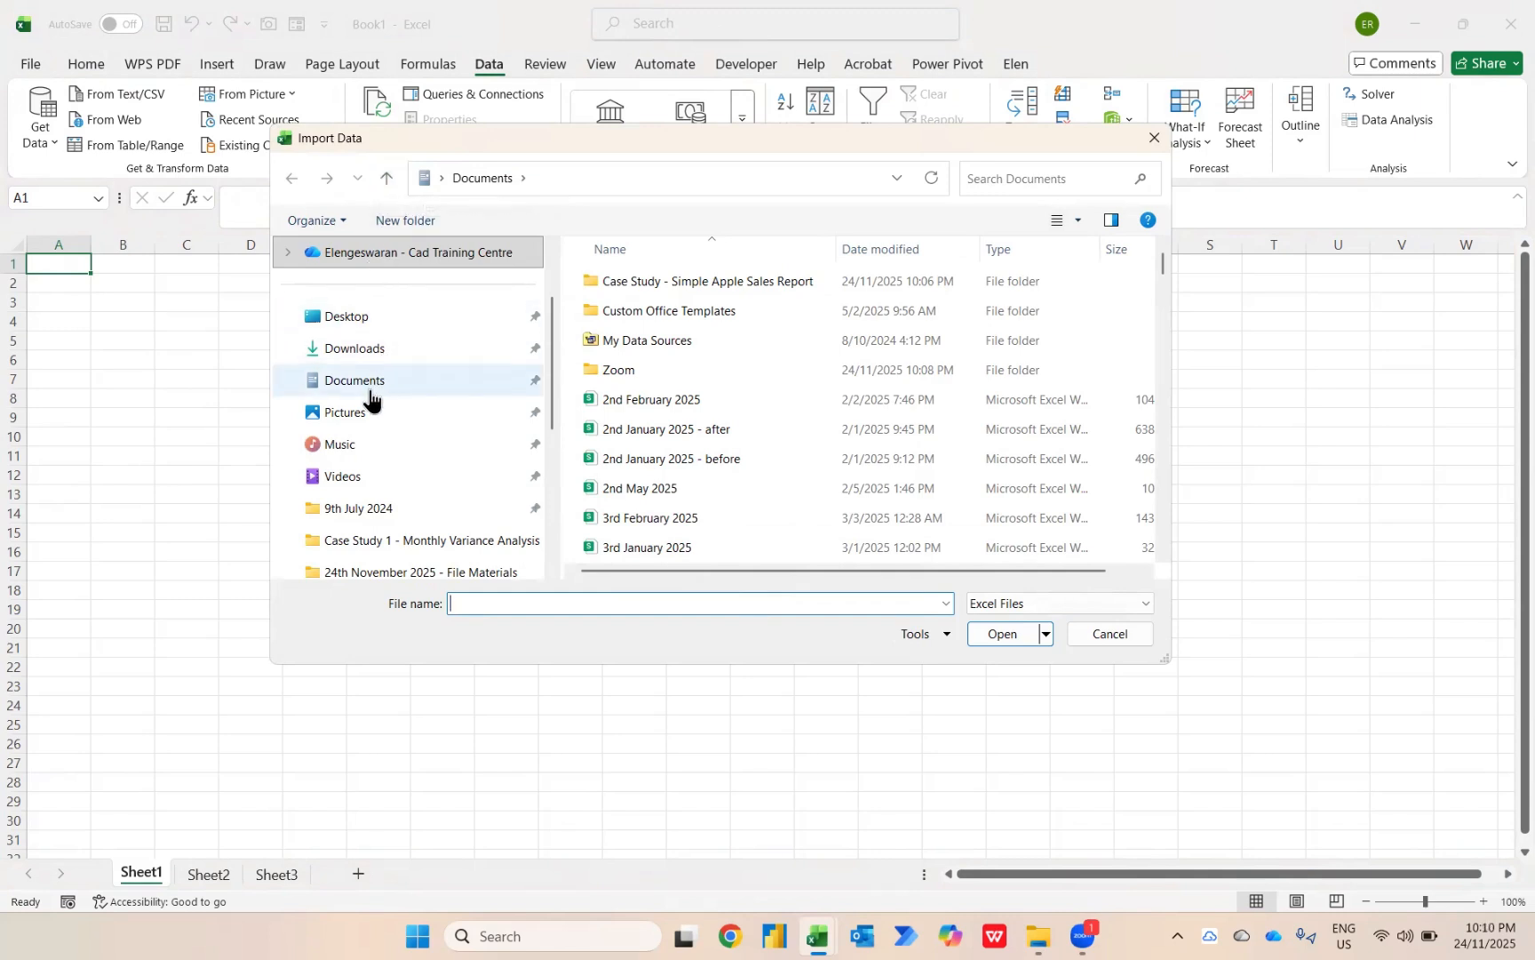
Import 002 - Sales - February Report from the Case Study - Simple Apple Sales Report folder and open its Sales sheet for transformation in Power Query.
{"action": "left_click", "coordinate": [660, 285]}
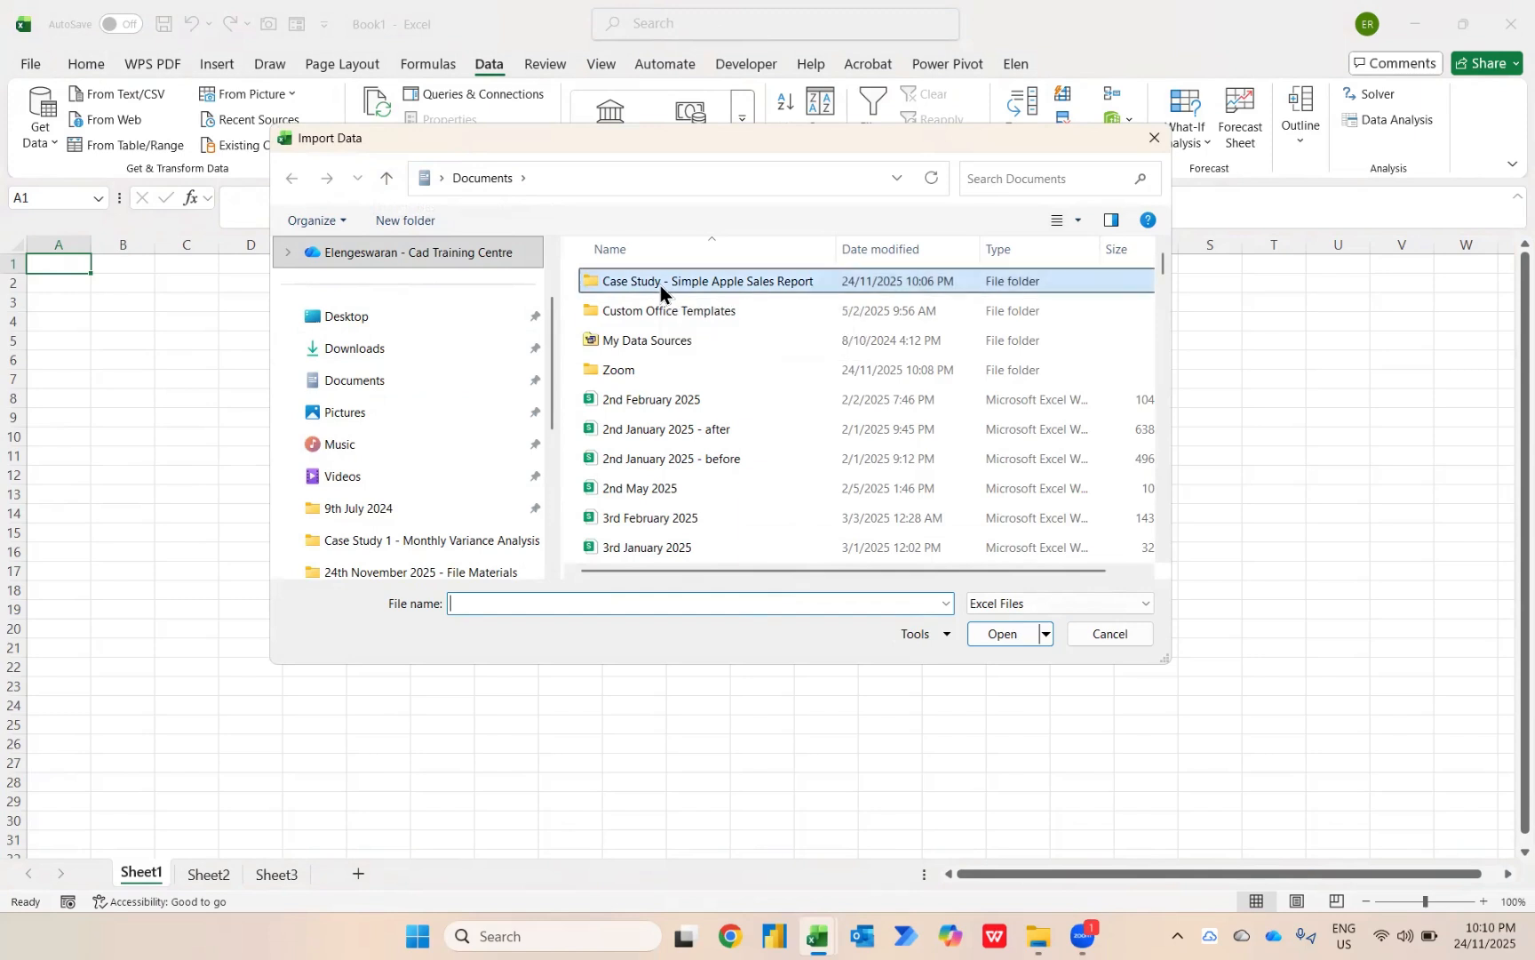
{"action": "double_click", "coordinate": [659, 286]}
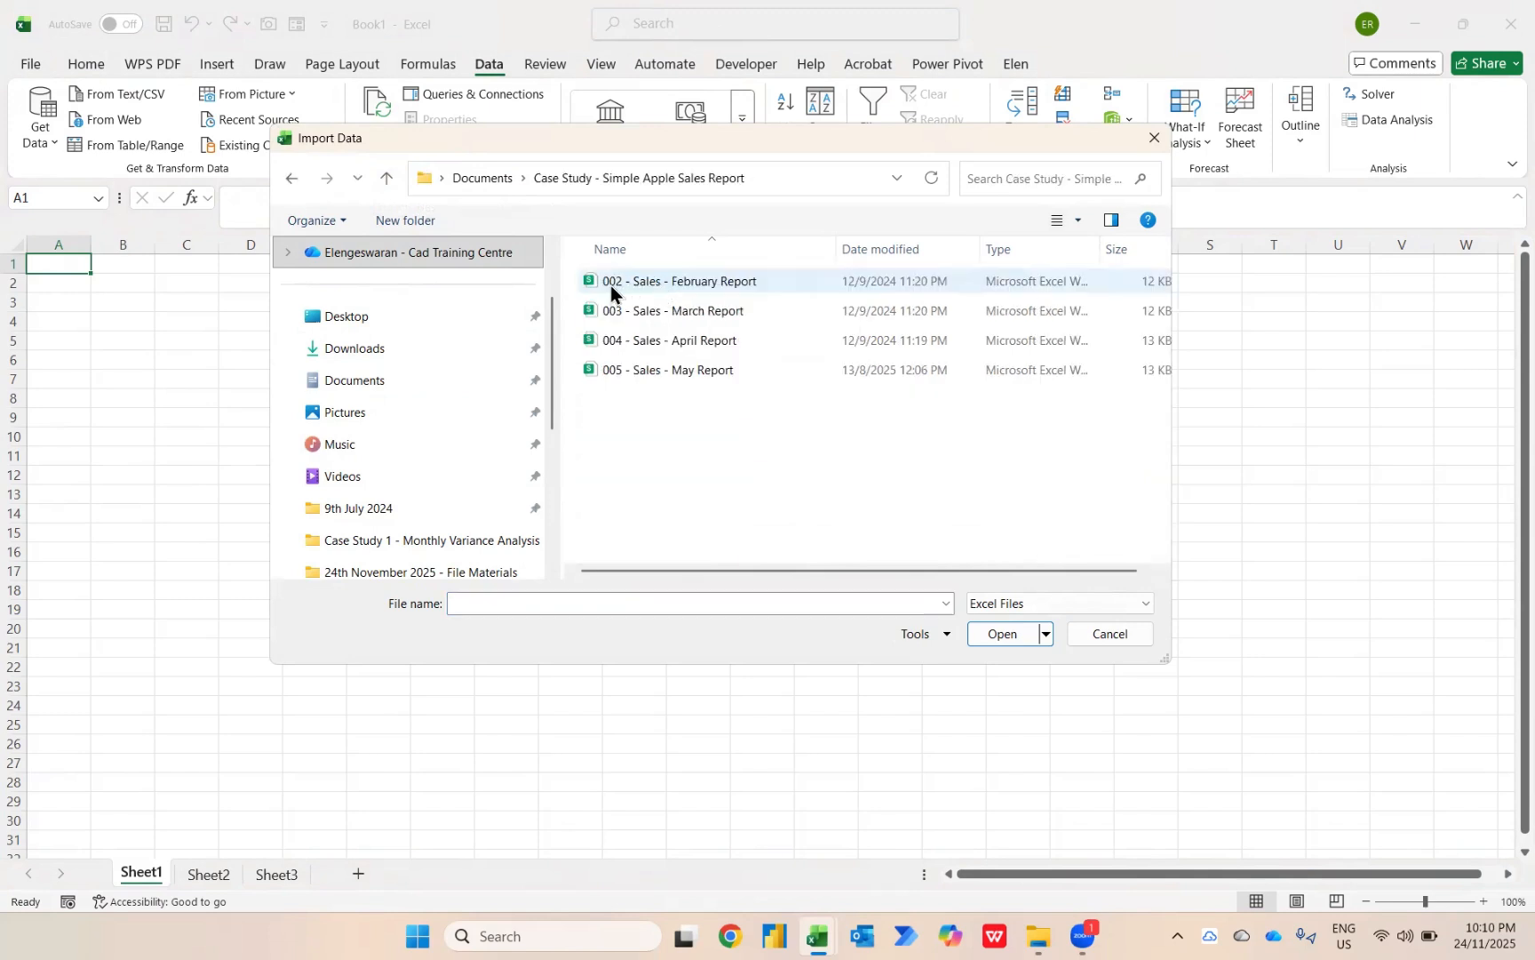
{"action": "left_click", "coordinate": [721, 283]}
{"action": "left_click", "coordinate": [992, 631]}
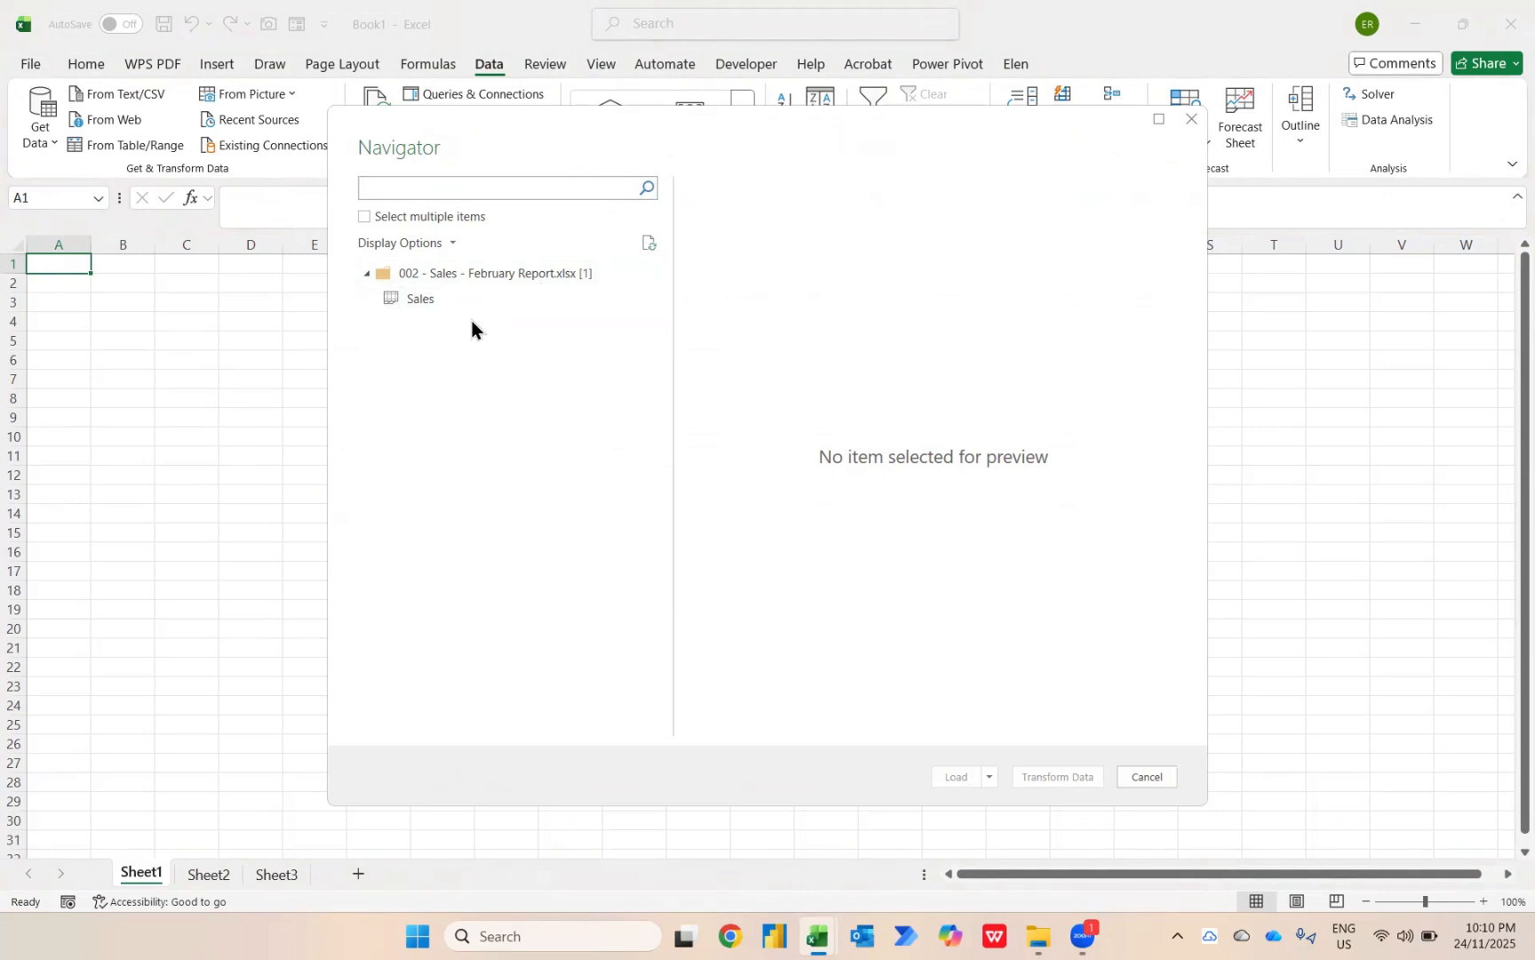
{"action": "left_click", "coordinate": [434, 309]}
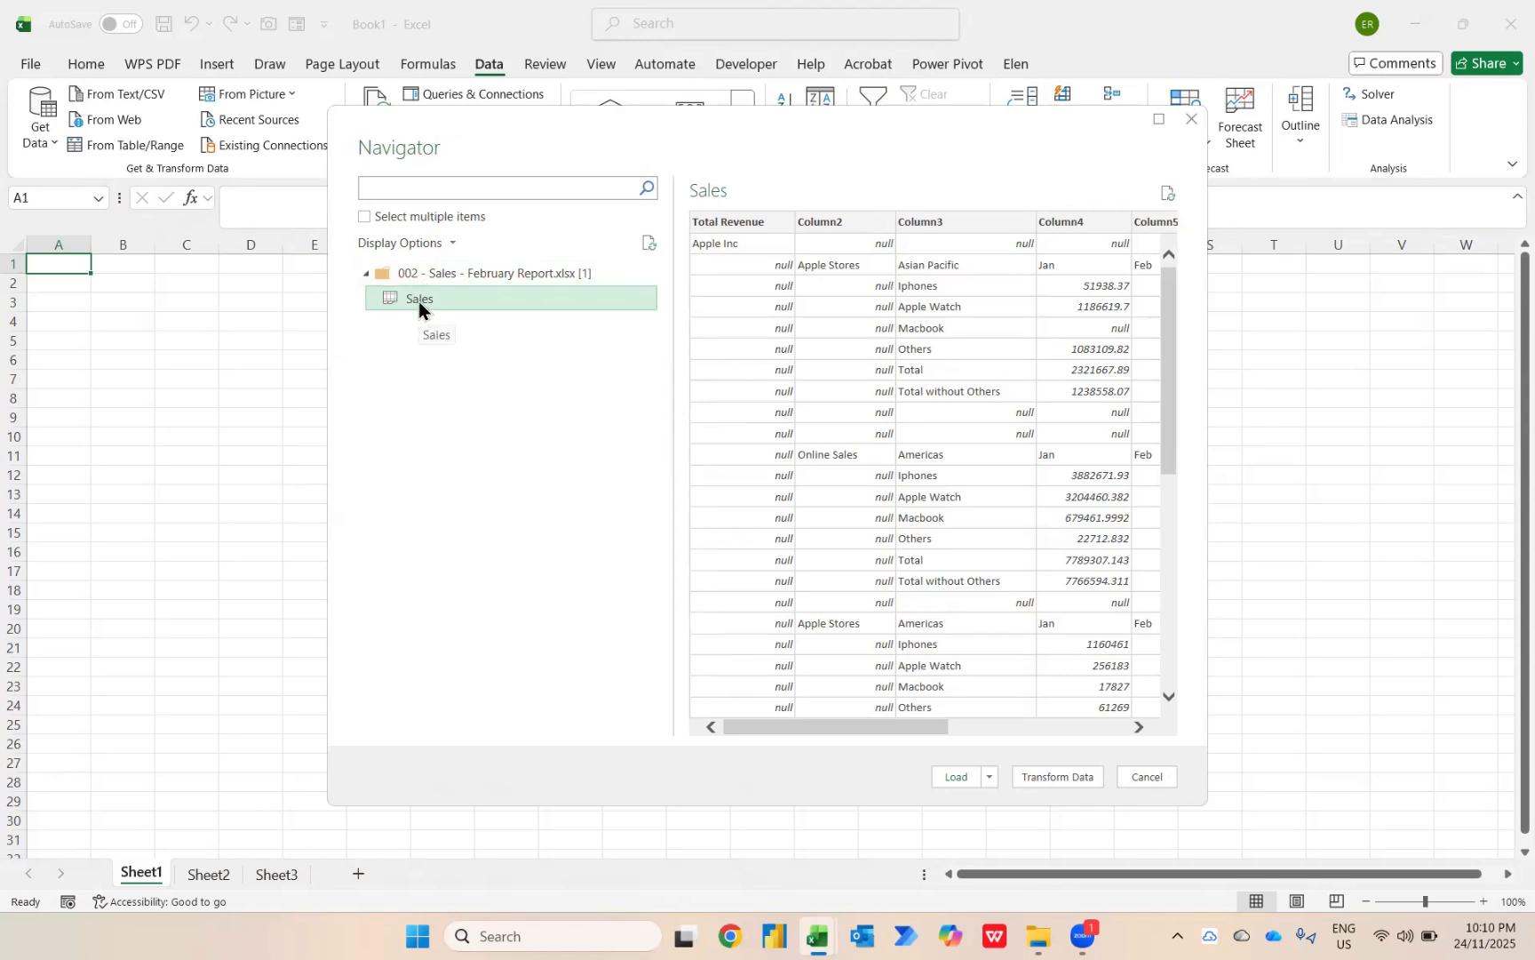
{"action": "left_click", "coordinate": [1048, 777]}
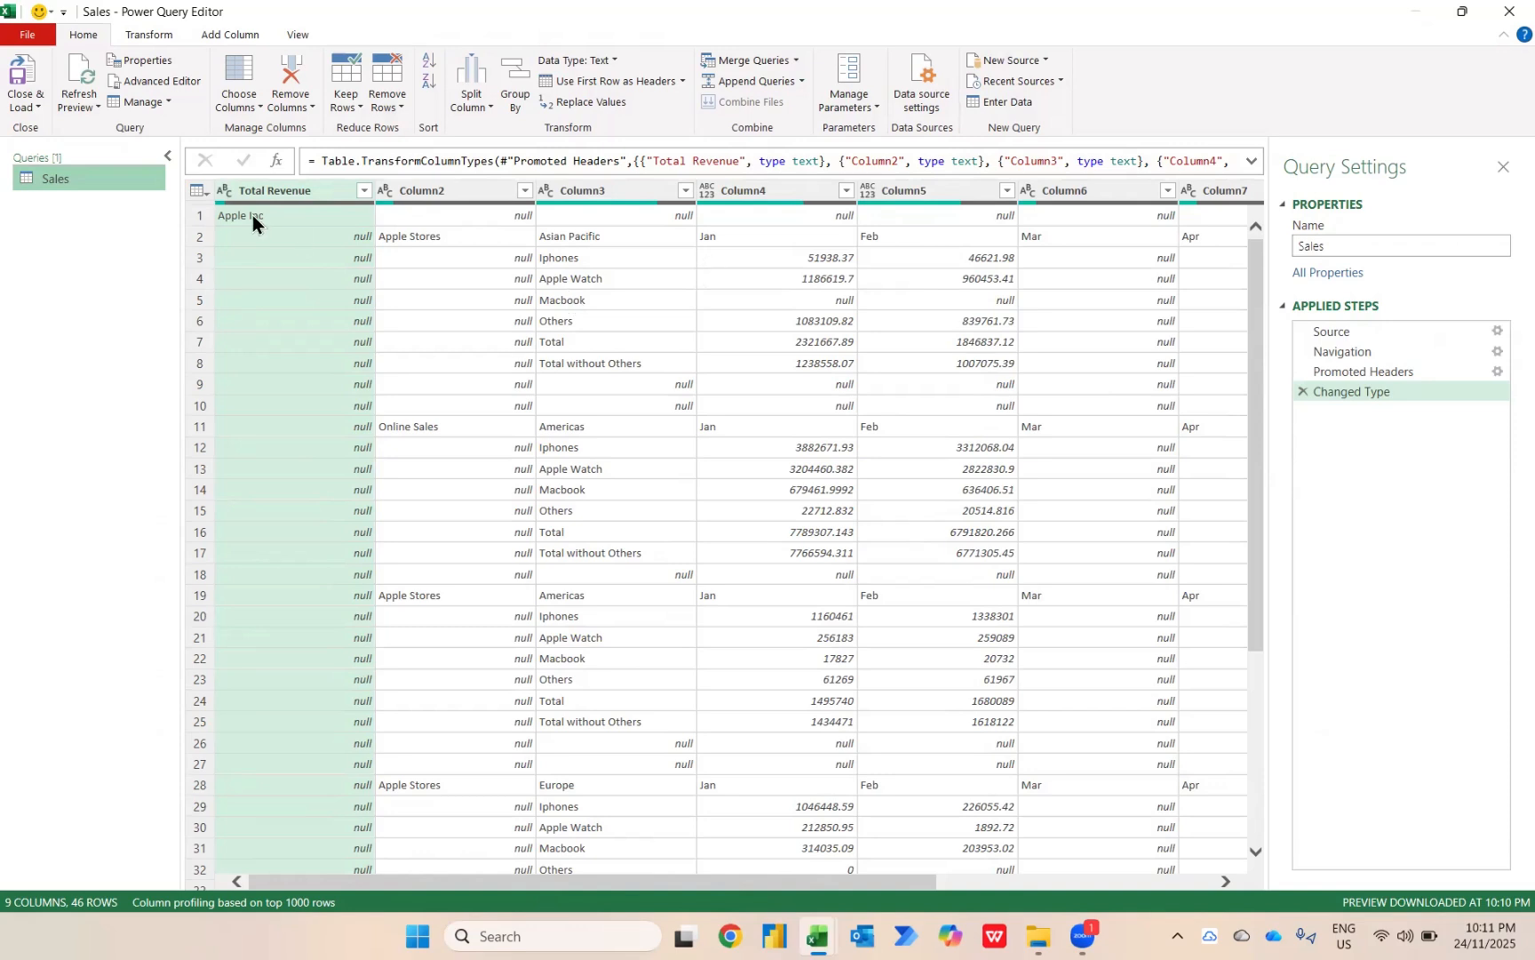
Remove the Total Revenue column from the Sales query.
{"action": "left_click", "coordinate": [302, 191]}
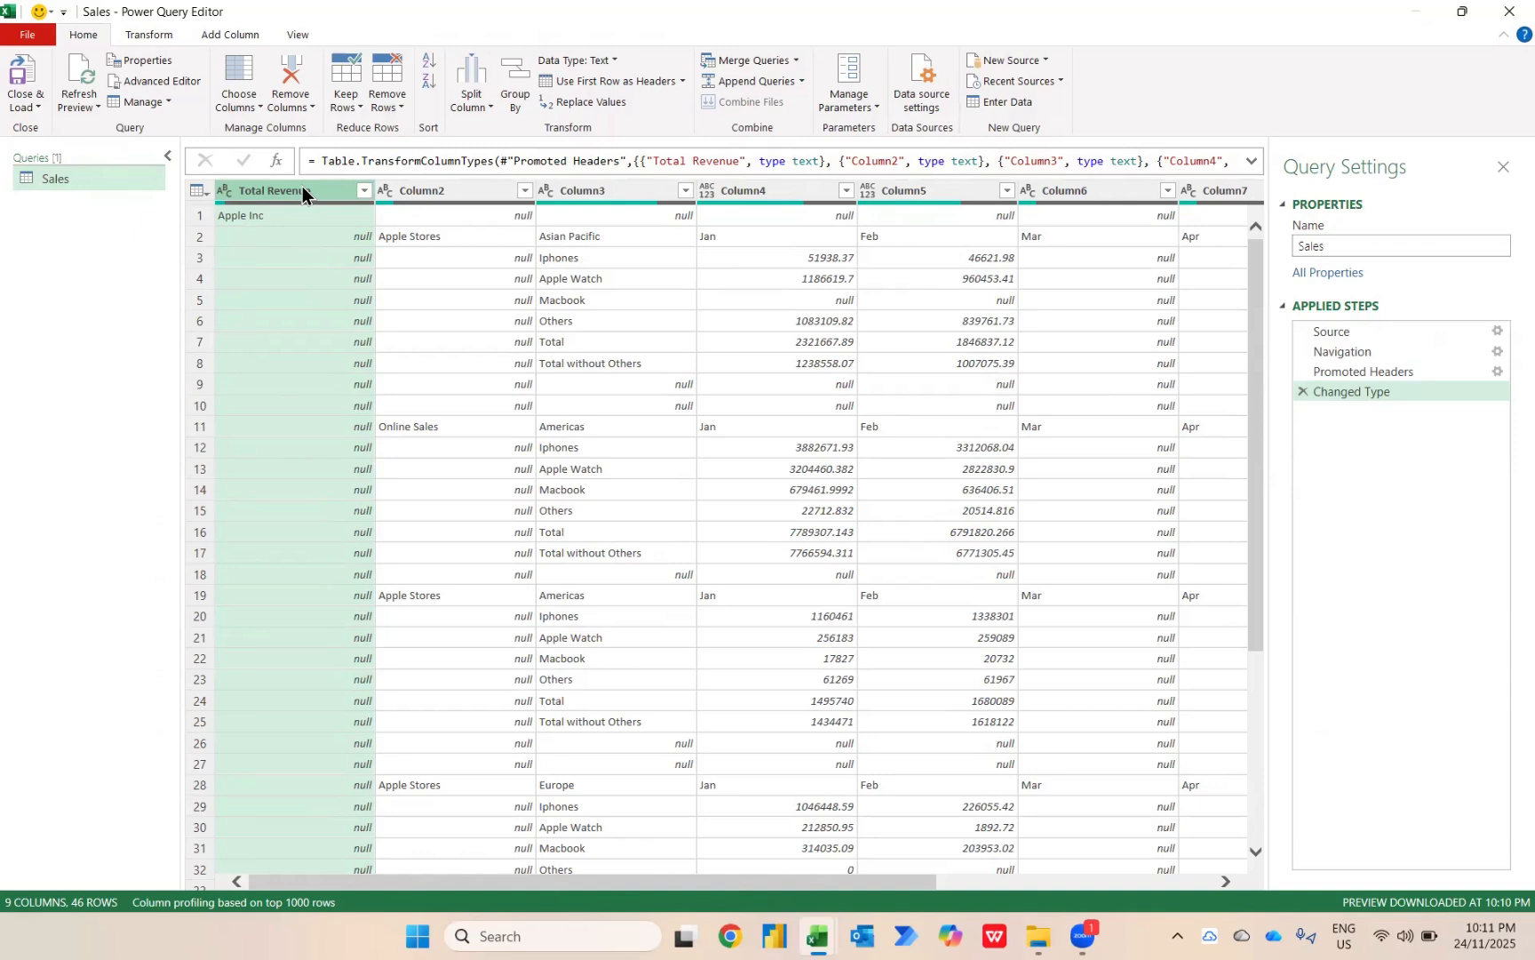
{"action": "right_click", "coordinate": [303, 192]}
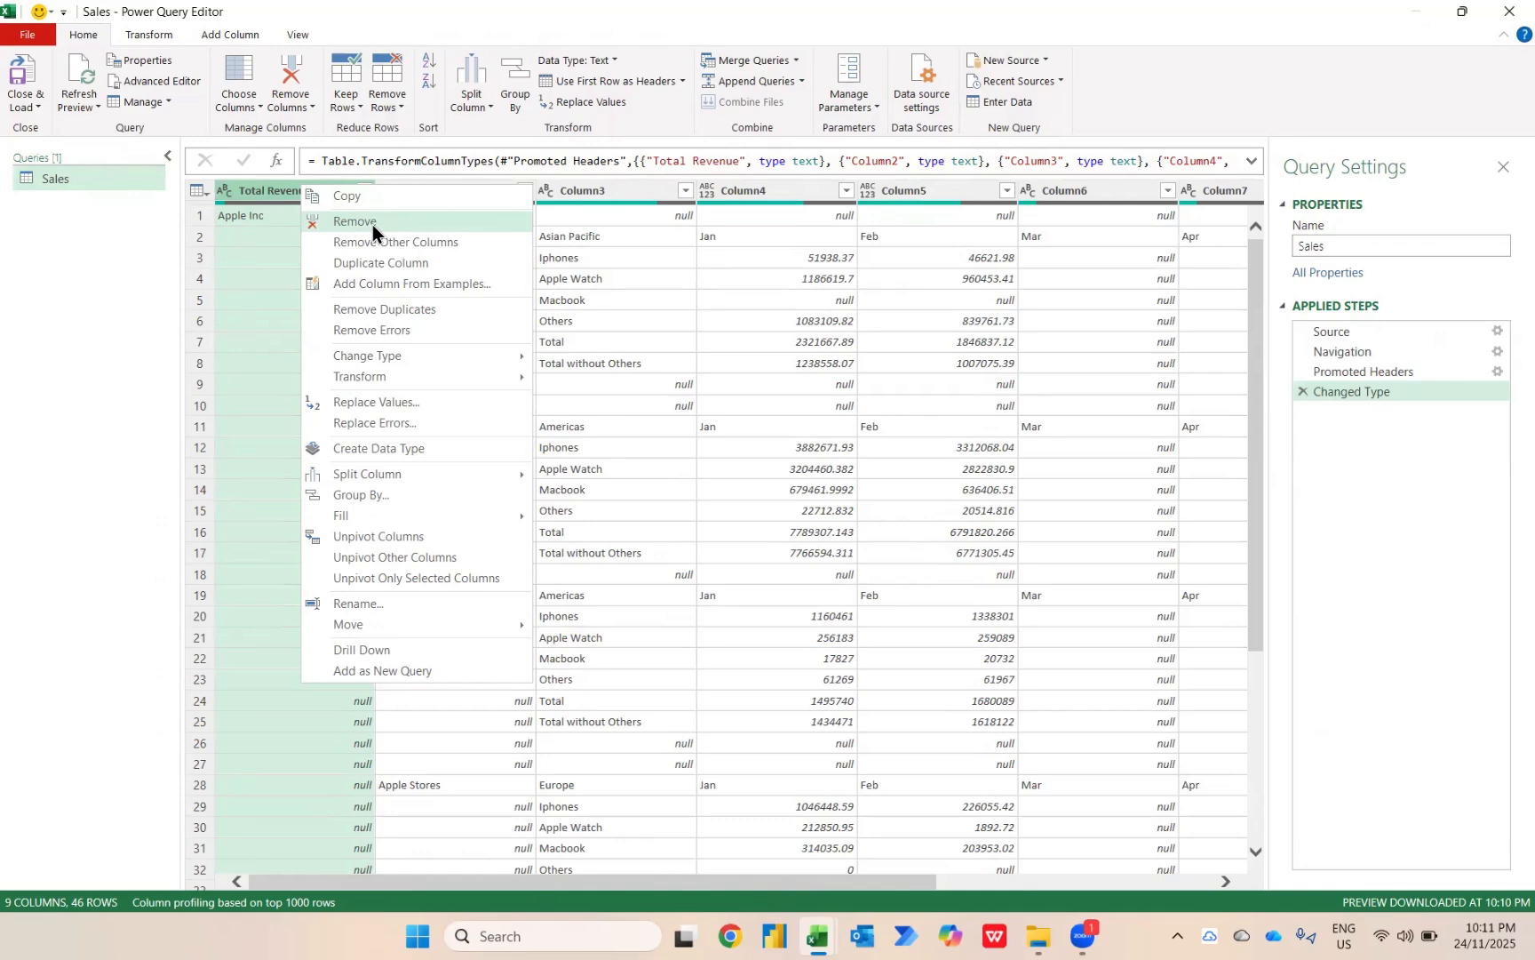
{"action": "left_click", "coordinate": [278, 195]}
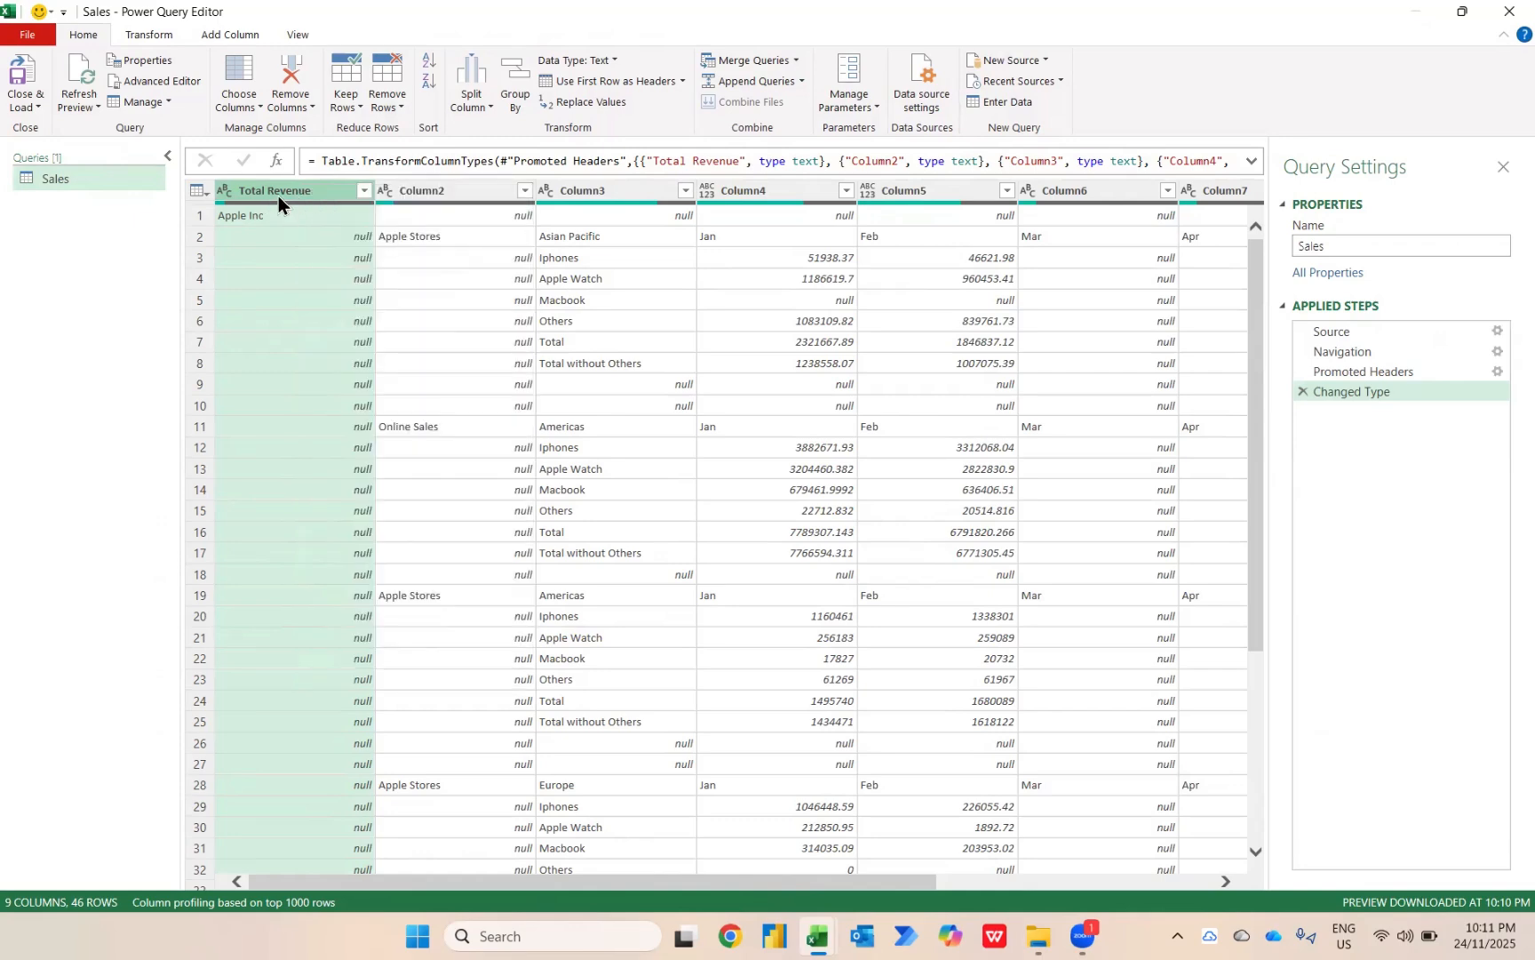
{"action": "key", "text": "Delete"}
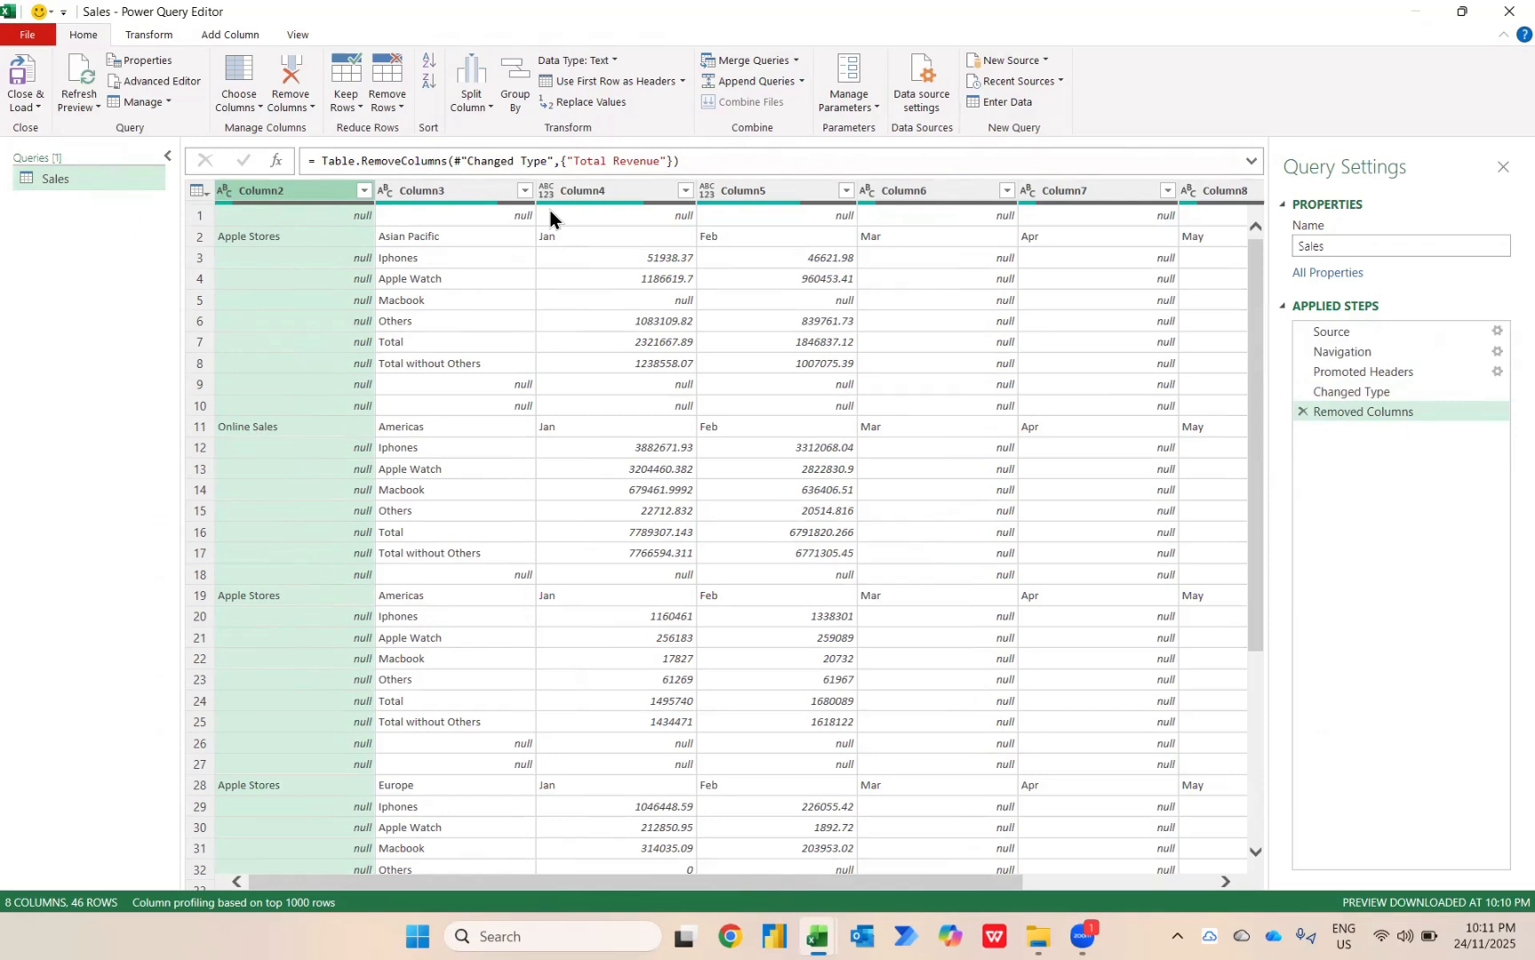
Remove the top 1 row from the Sales query.
{"action": "left_click", "coordinate": [392, 99]}
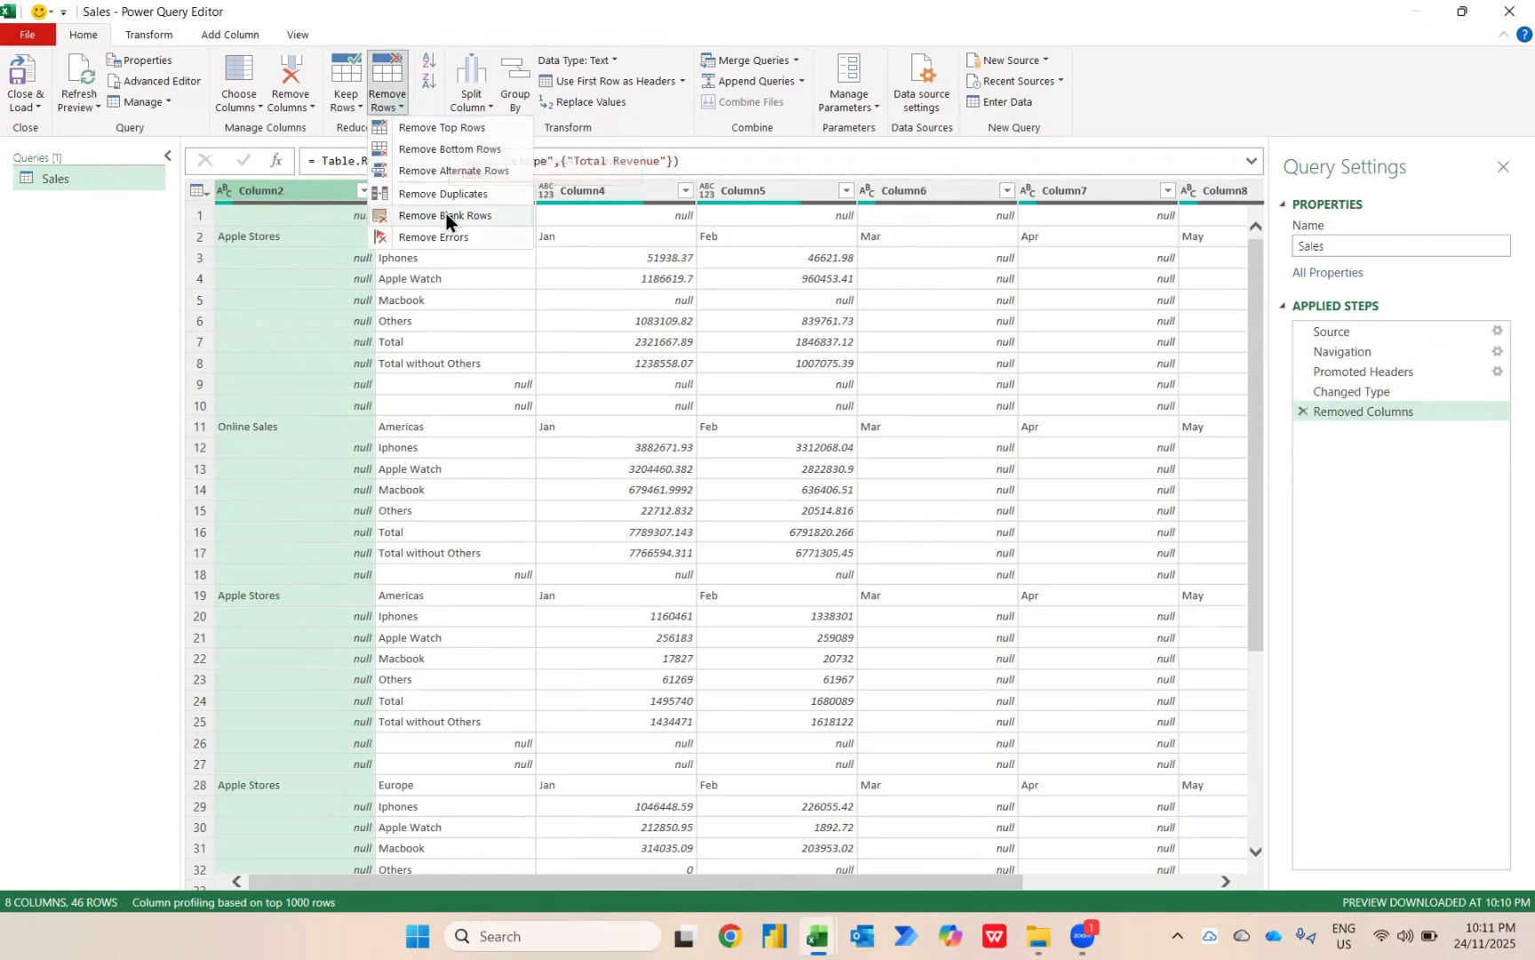
{"action": "left_click", "coordinate": [448, 129]}
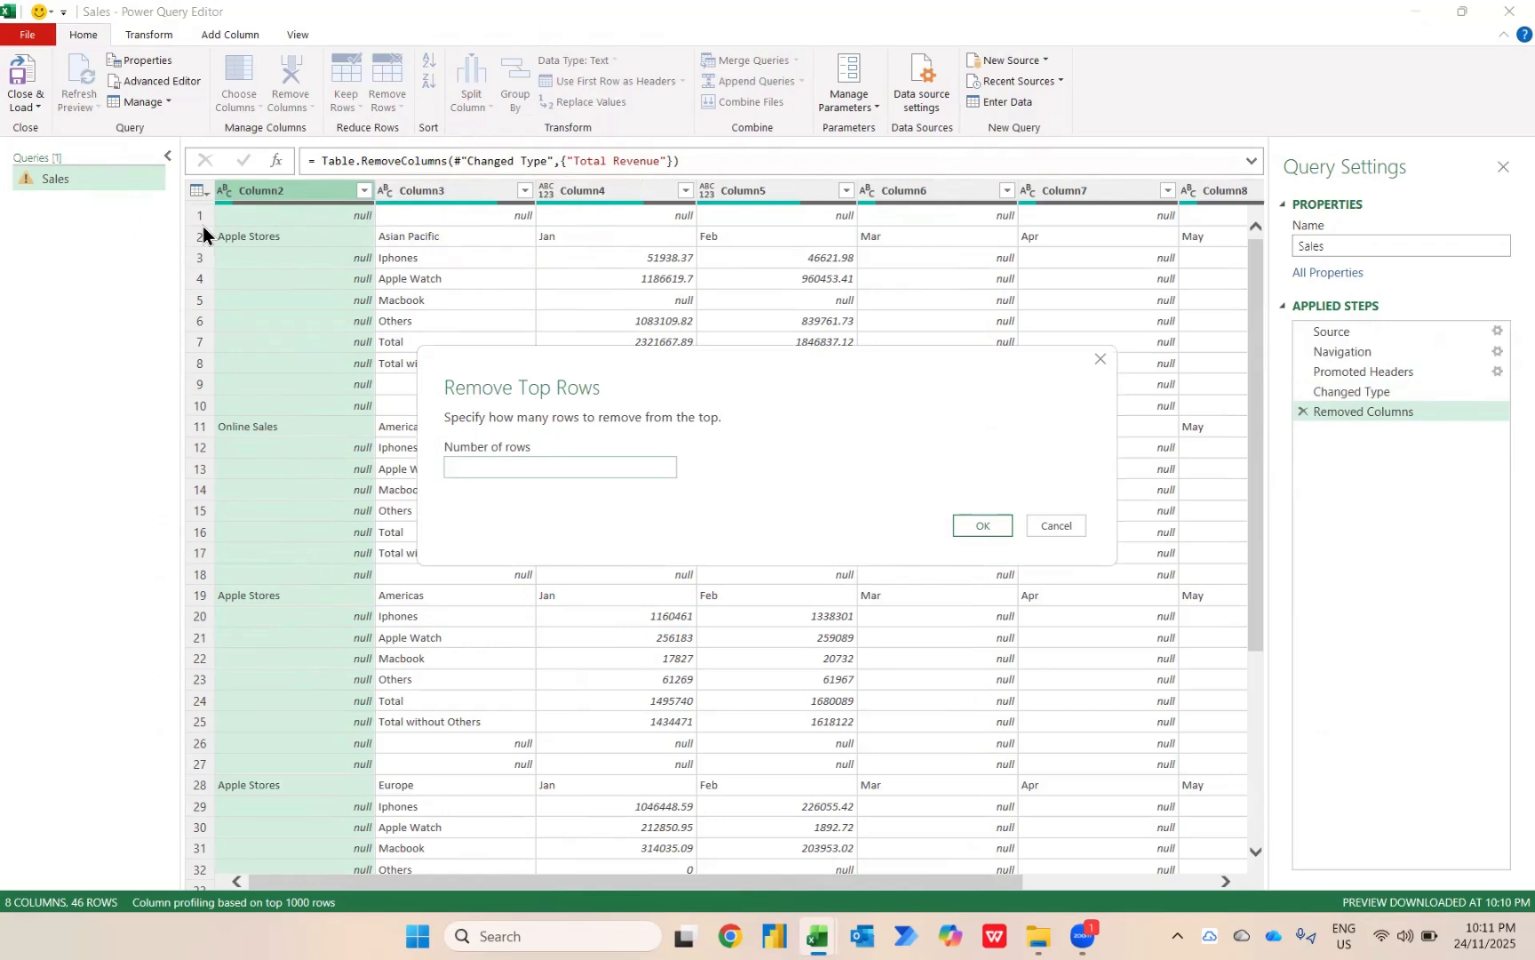
{"action": "type", "text": "1"}
{"action": "left_click", "coordinate": [981, 526]}
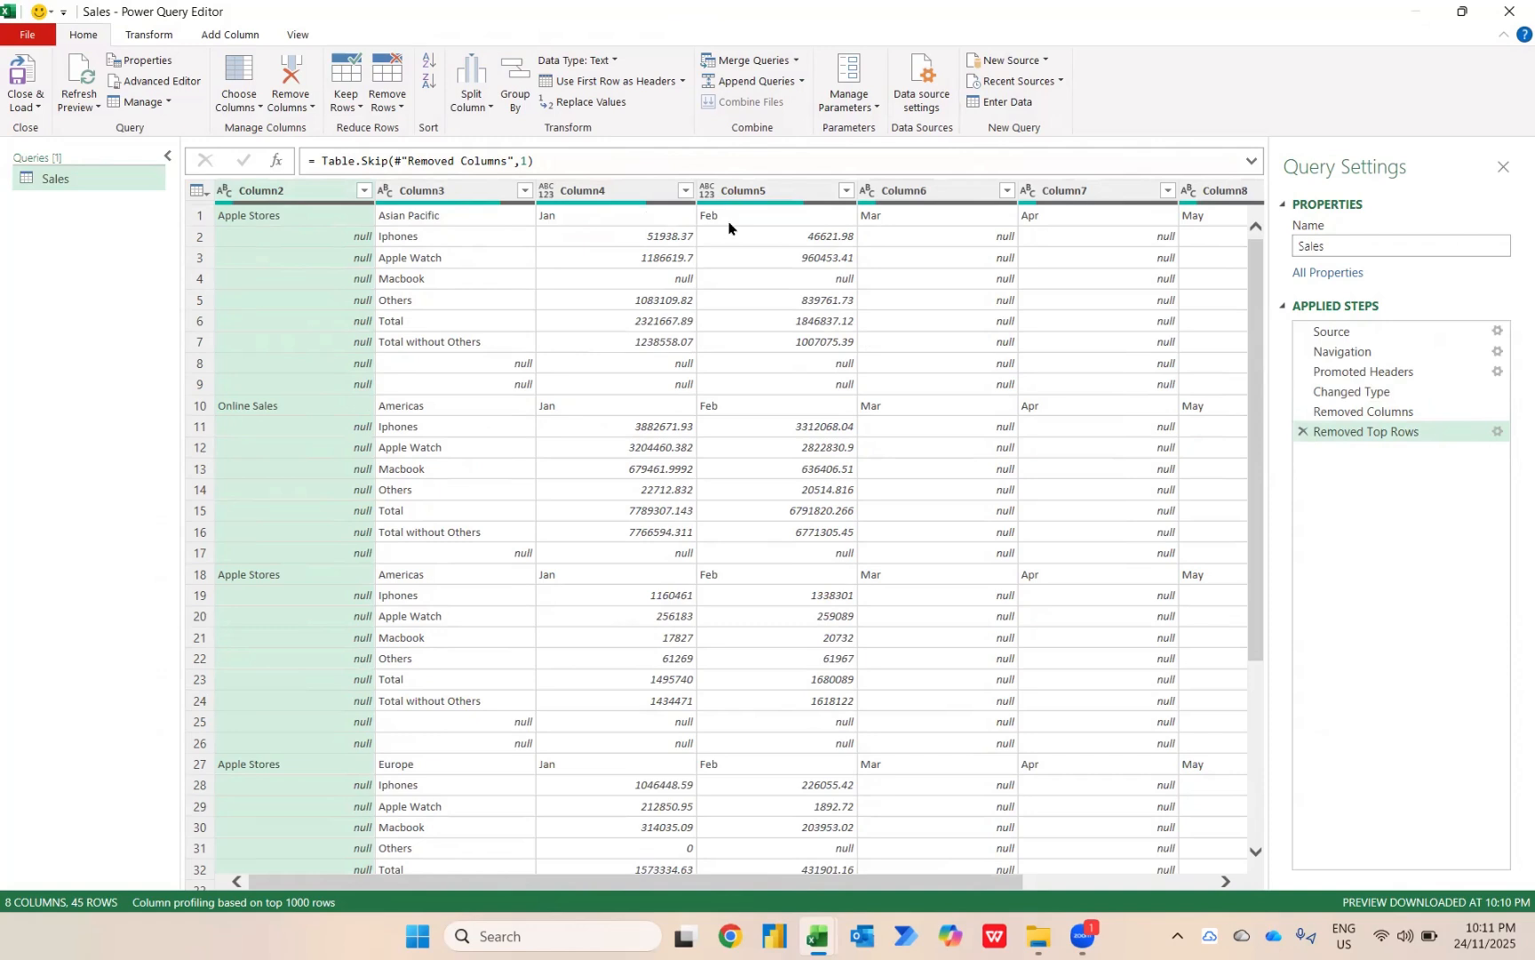
Filter Column4 to Jan only to isolate the region header rows, and delete that filter from the applied steps.
{"action": "left_click", "coordinate": [444, 204]}
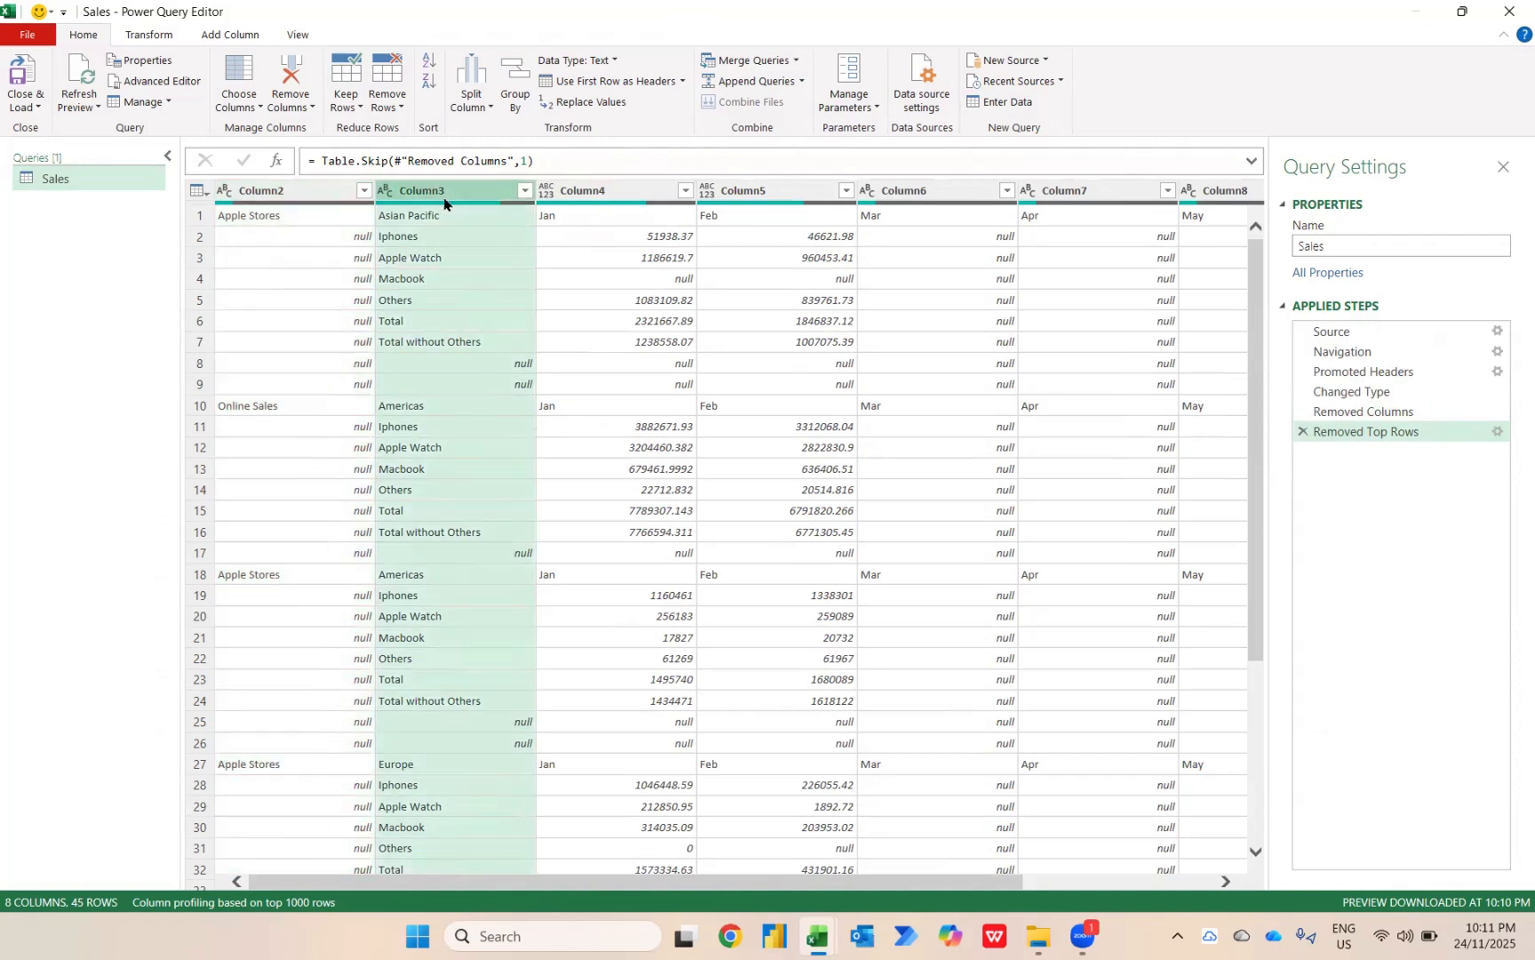
{"action": "left_click", "coordinate": [419, 219]}
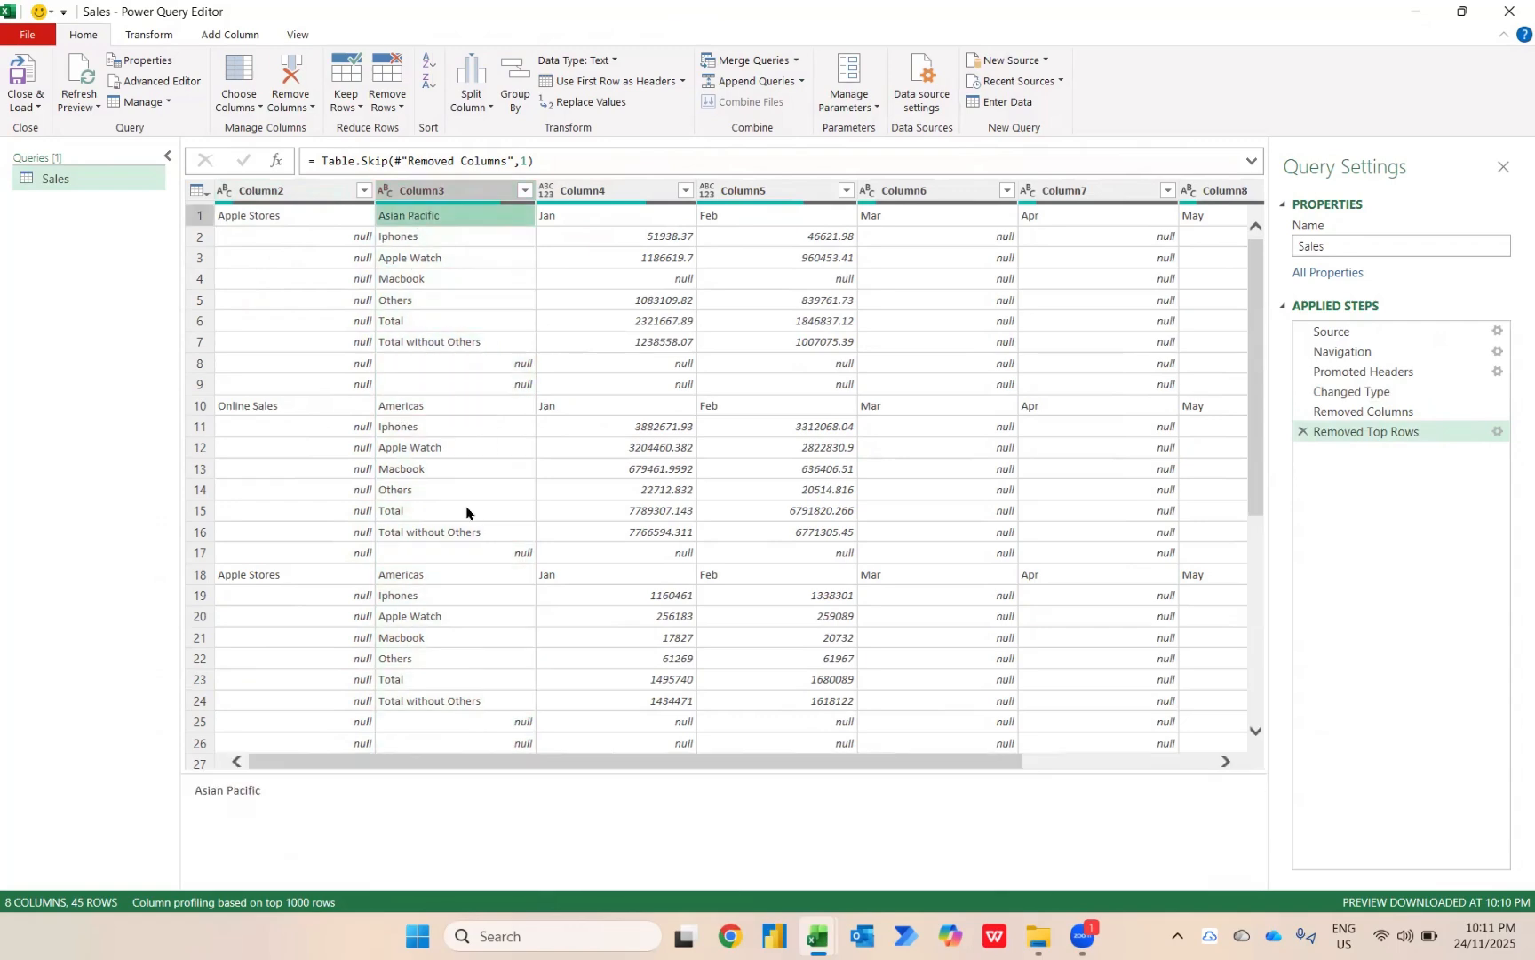
{"action": "scroll", "coordinate": [440, 466], "scroll_direction": "down", "scroll_amount": 5}
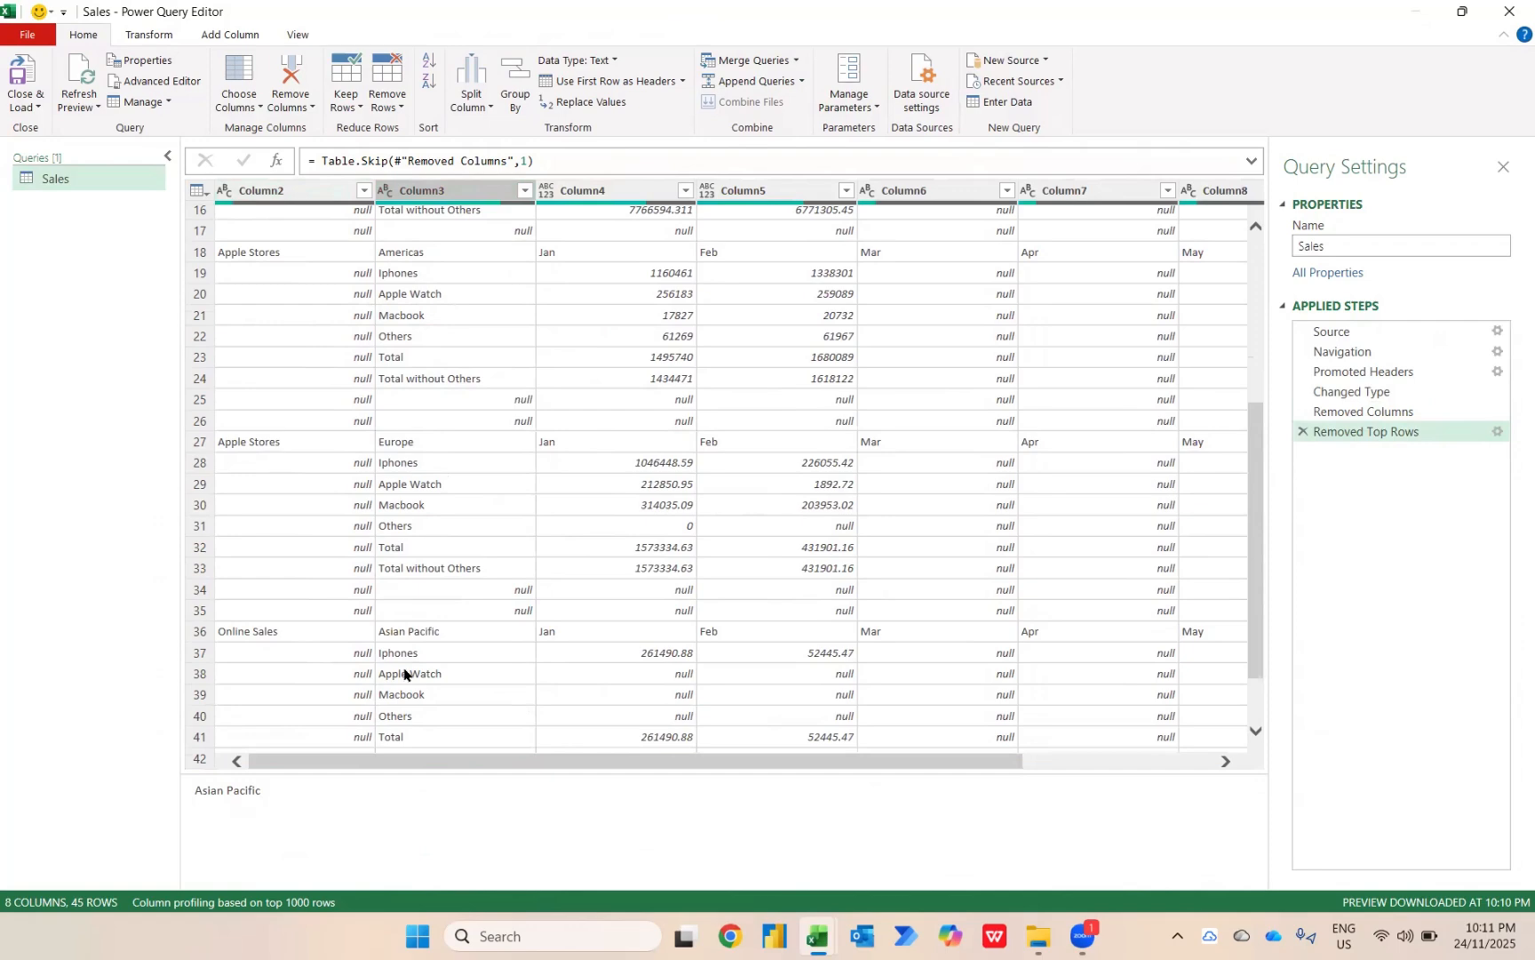
{"action": "scroll", "coordinate": [404, 675], "scroll_direction": "down", "scroll_amount": 2}
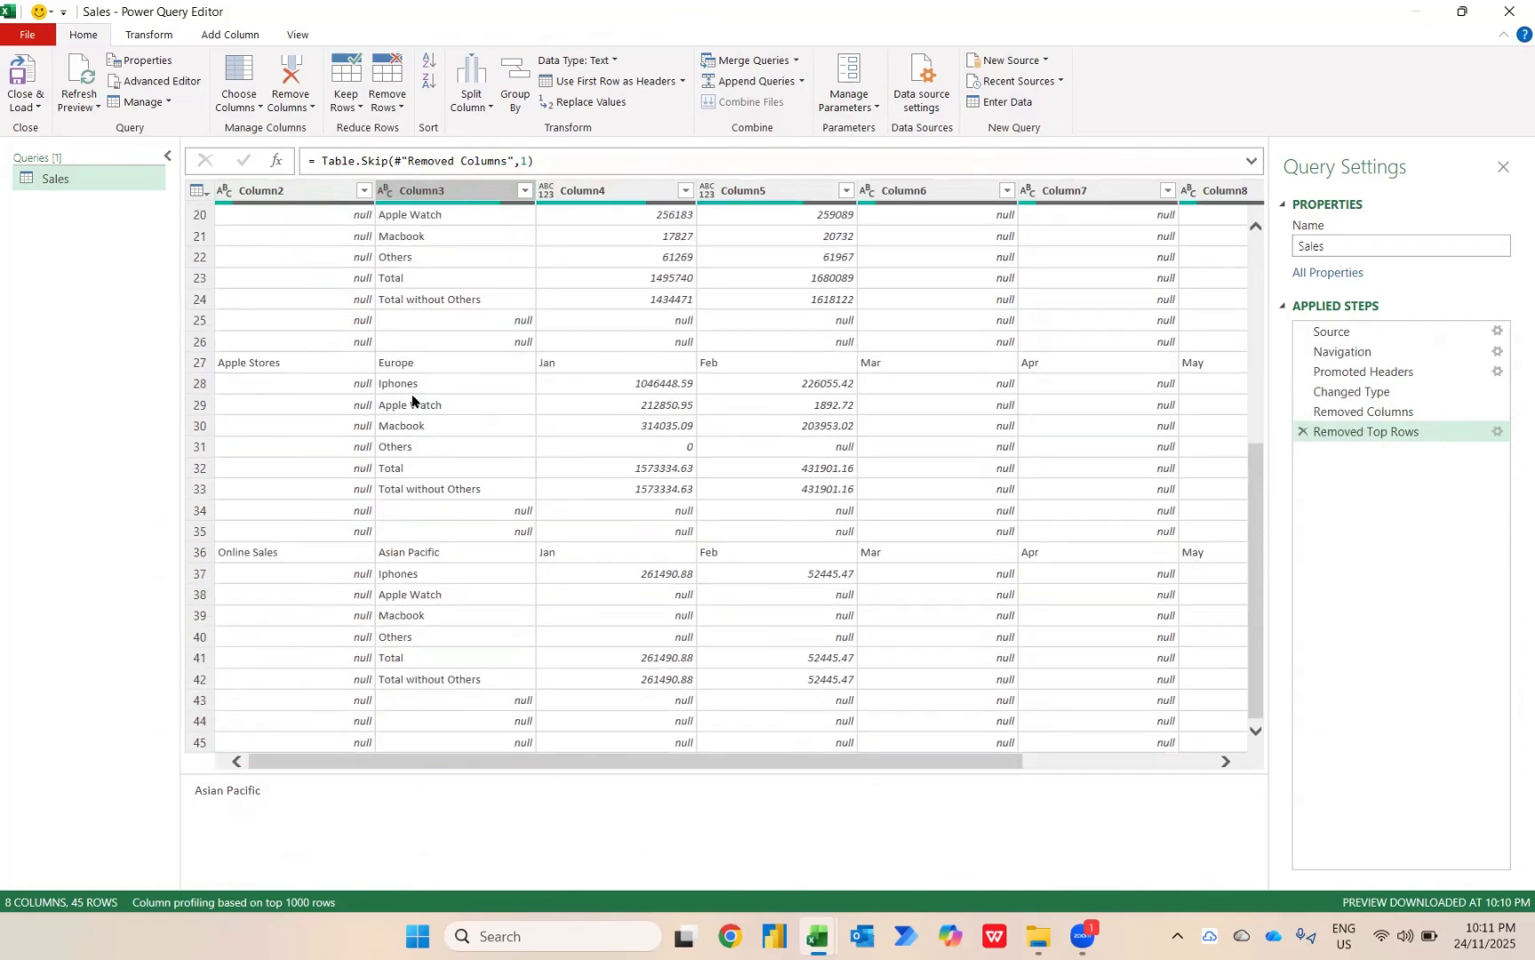
{"action": "scroll", "coordinate": [411, 400], "scroll_direction": "up", "scroll_amount": 6}
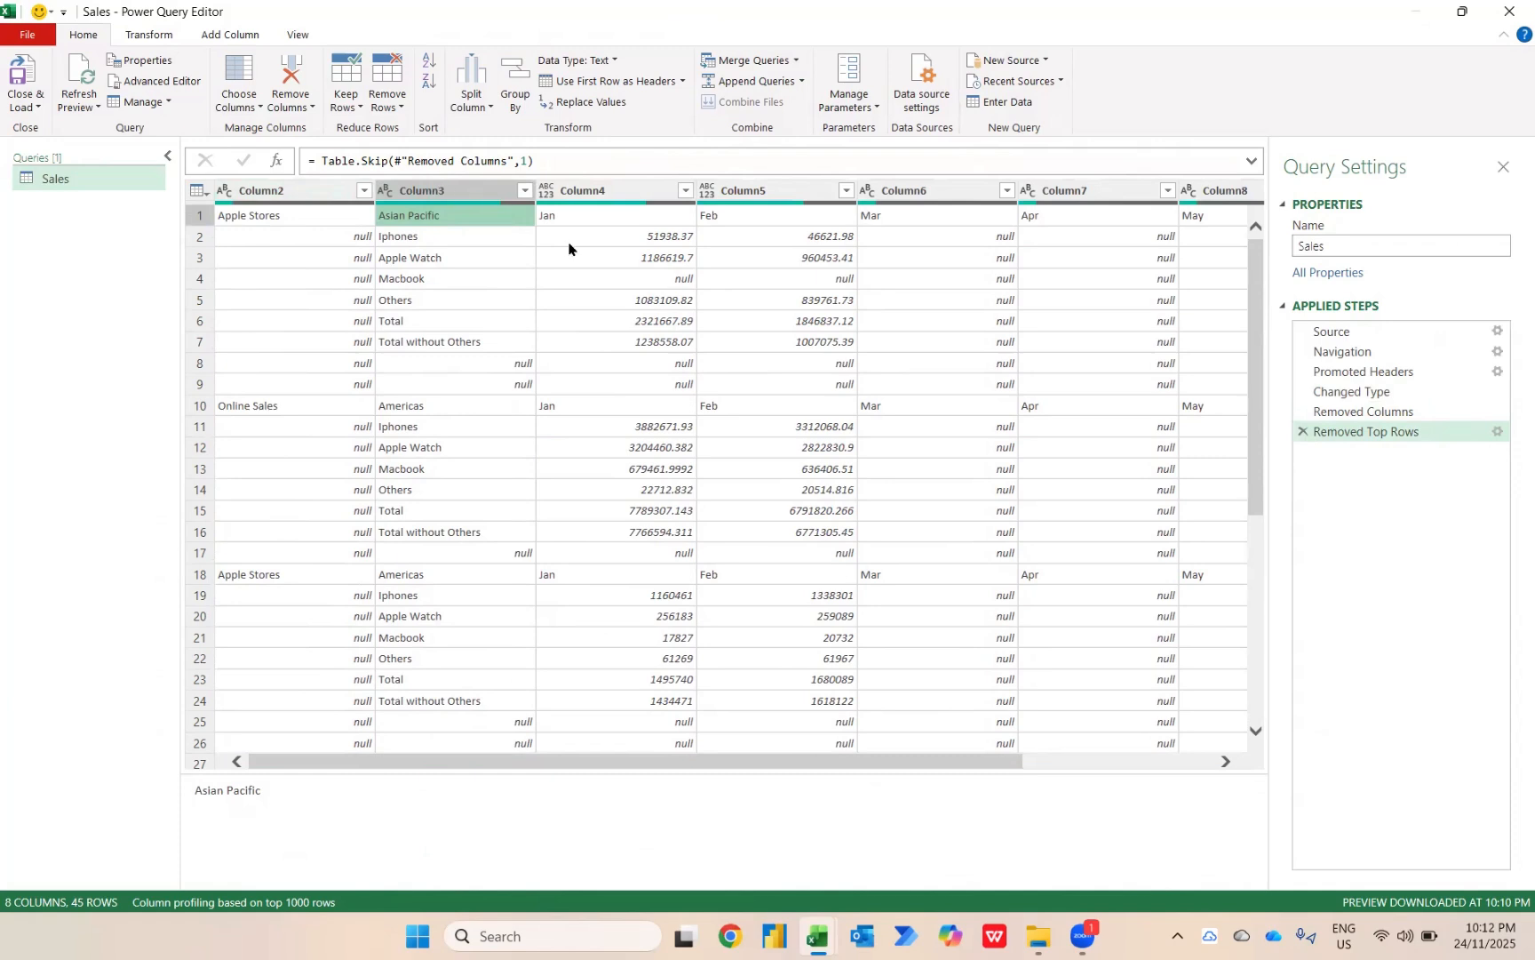
{"action": "left_click", "coordinate": [685, 190]}
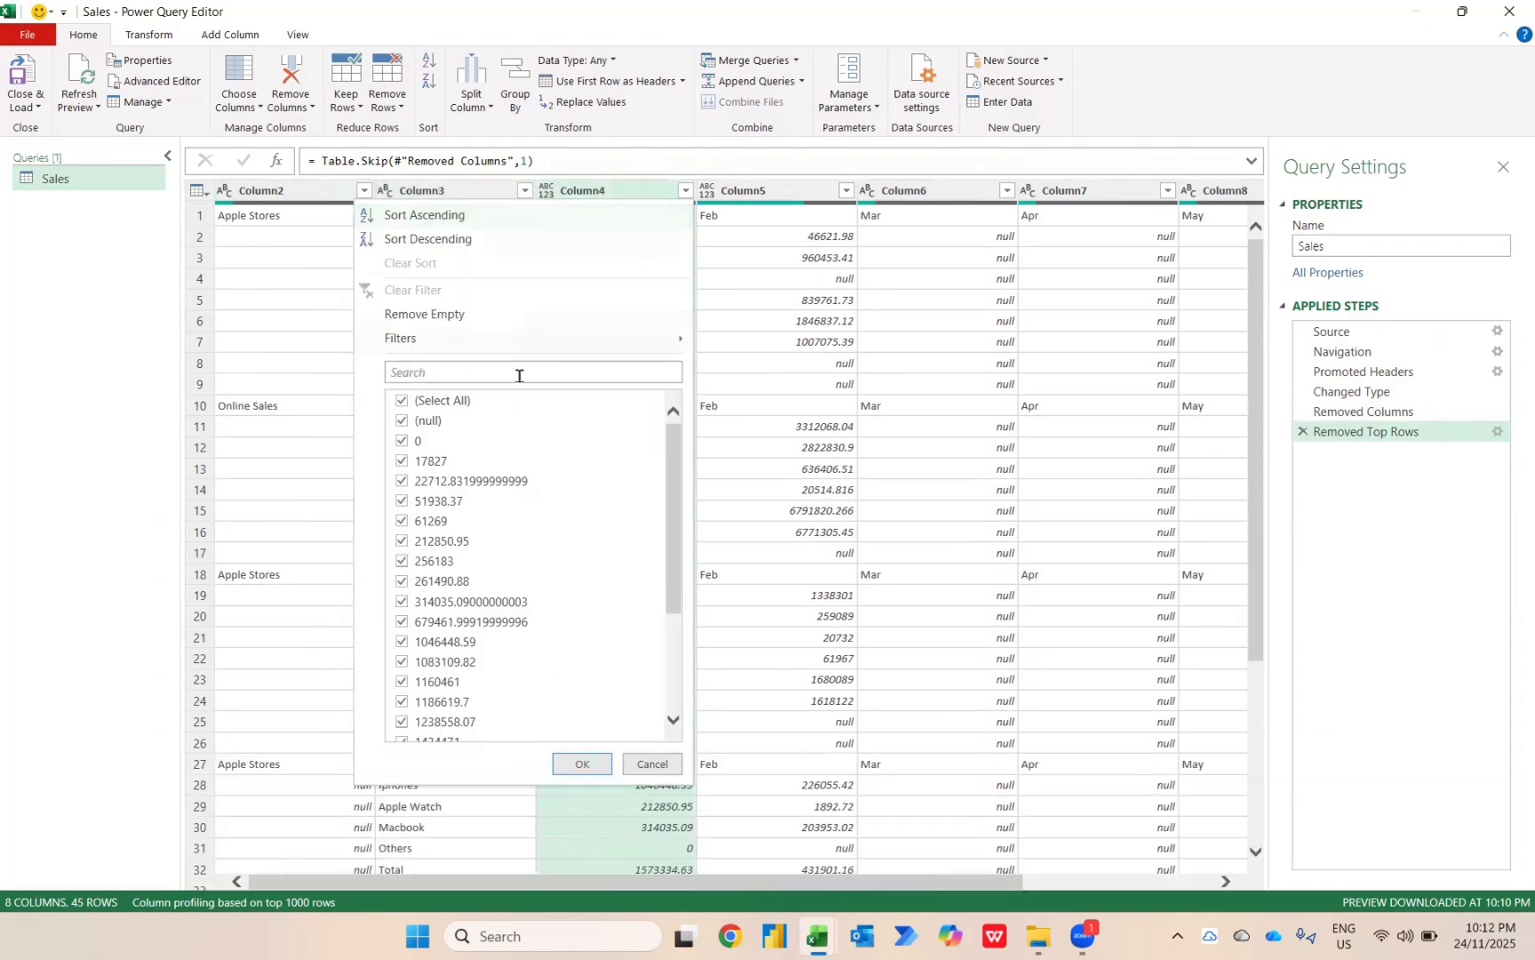
{"action": "left_click", "coordinate": [455, 402]}
{"action": "scroll", "coordinate": [470, 596], "scroll_direction": "down", "scroll_amount": 3}
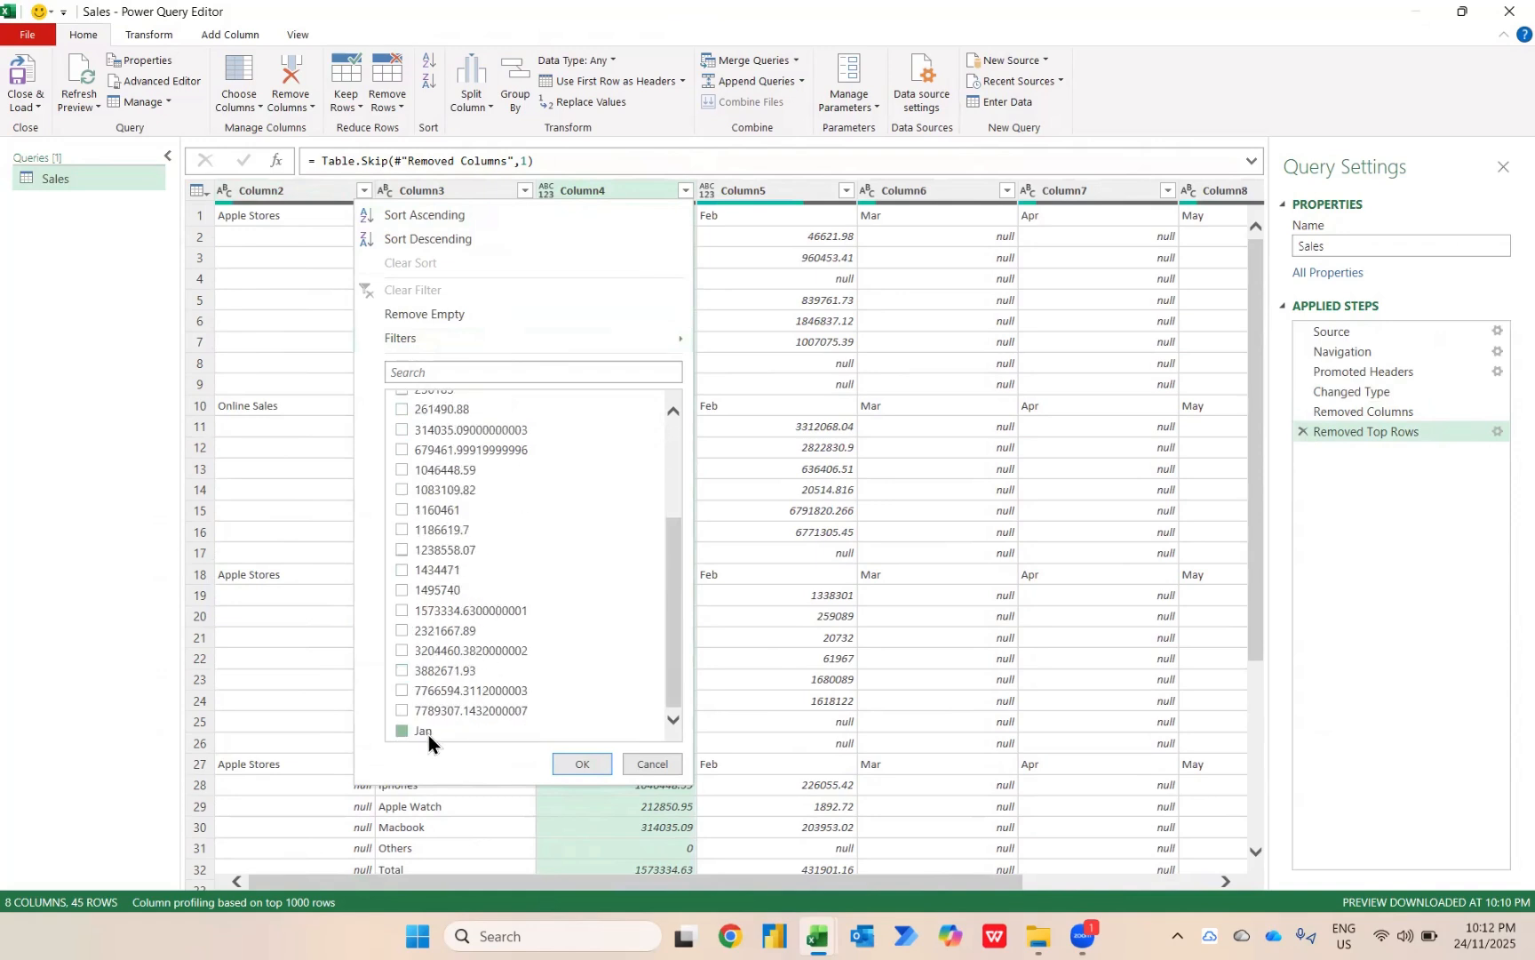
{"action": "left_click", "coordinate": [584, 764]}
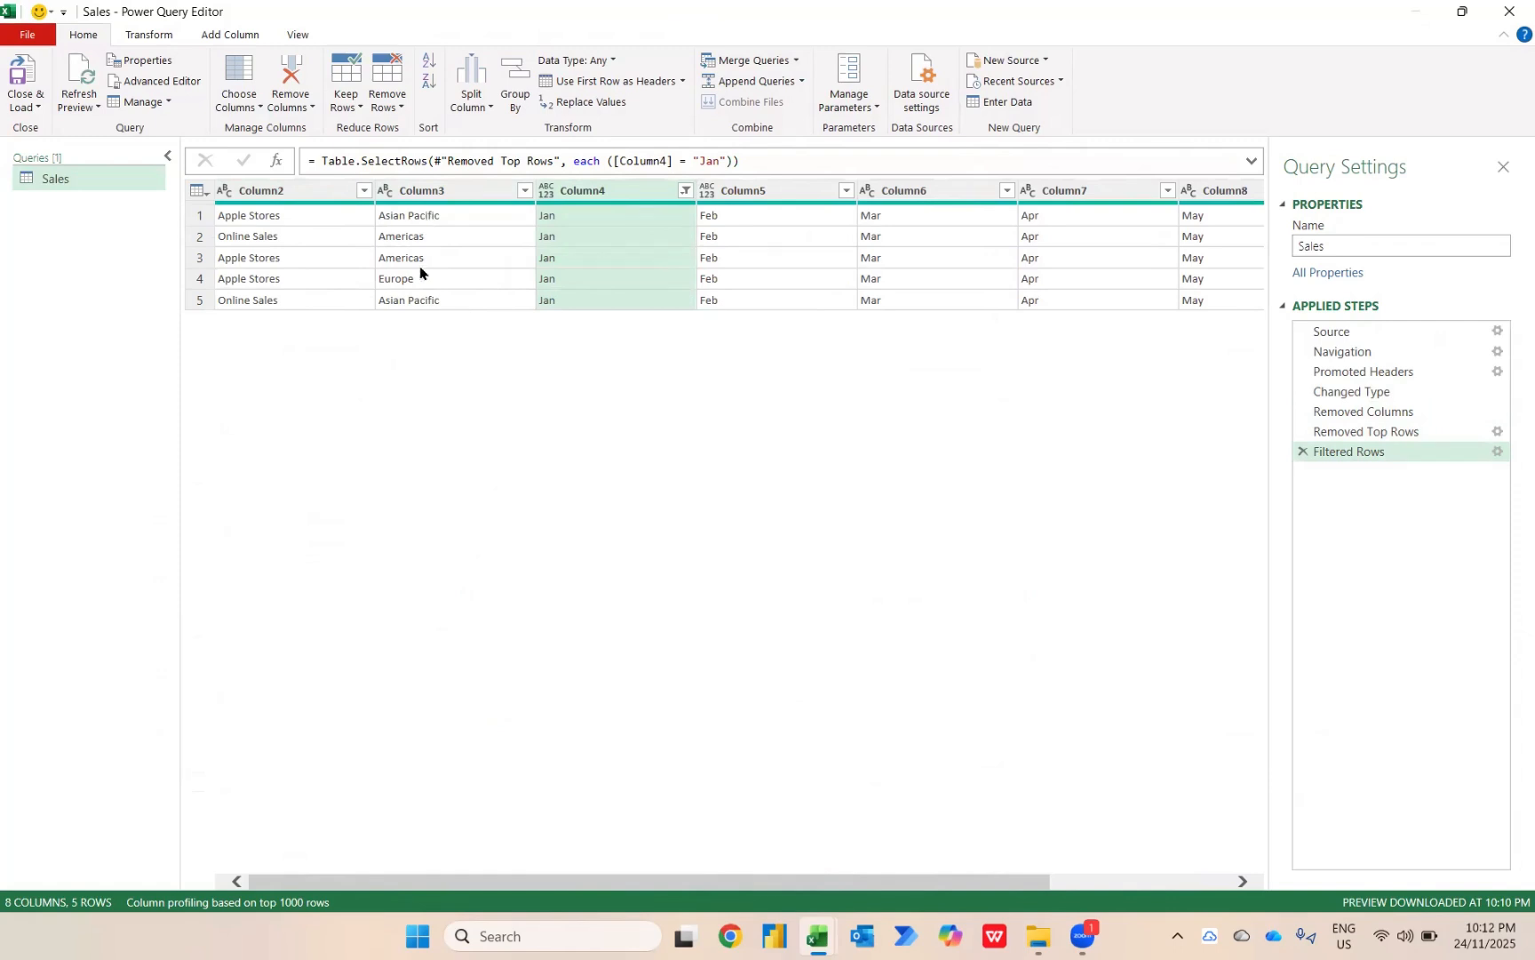
{"action": "left_click", "coordinate": [1304, 453]}
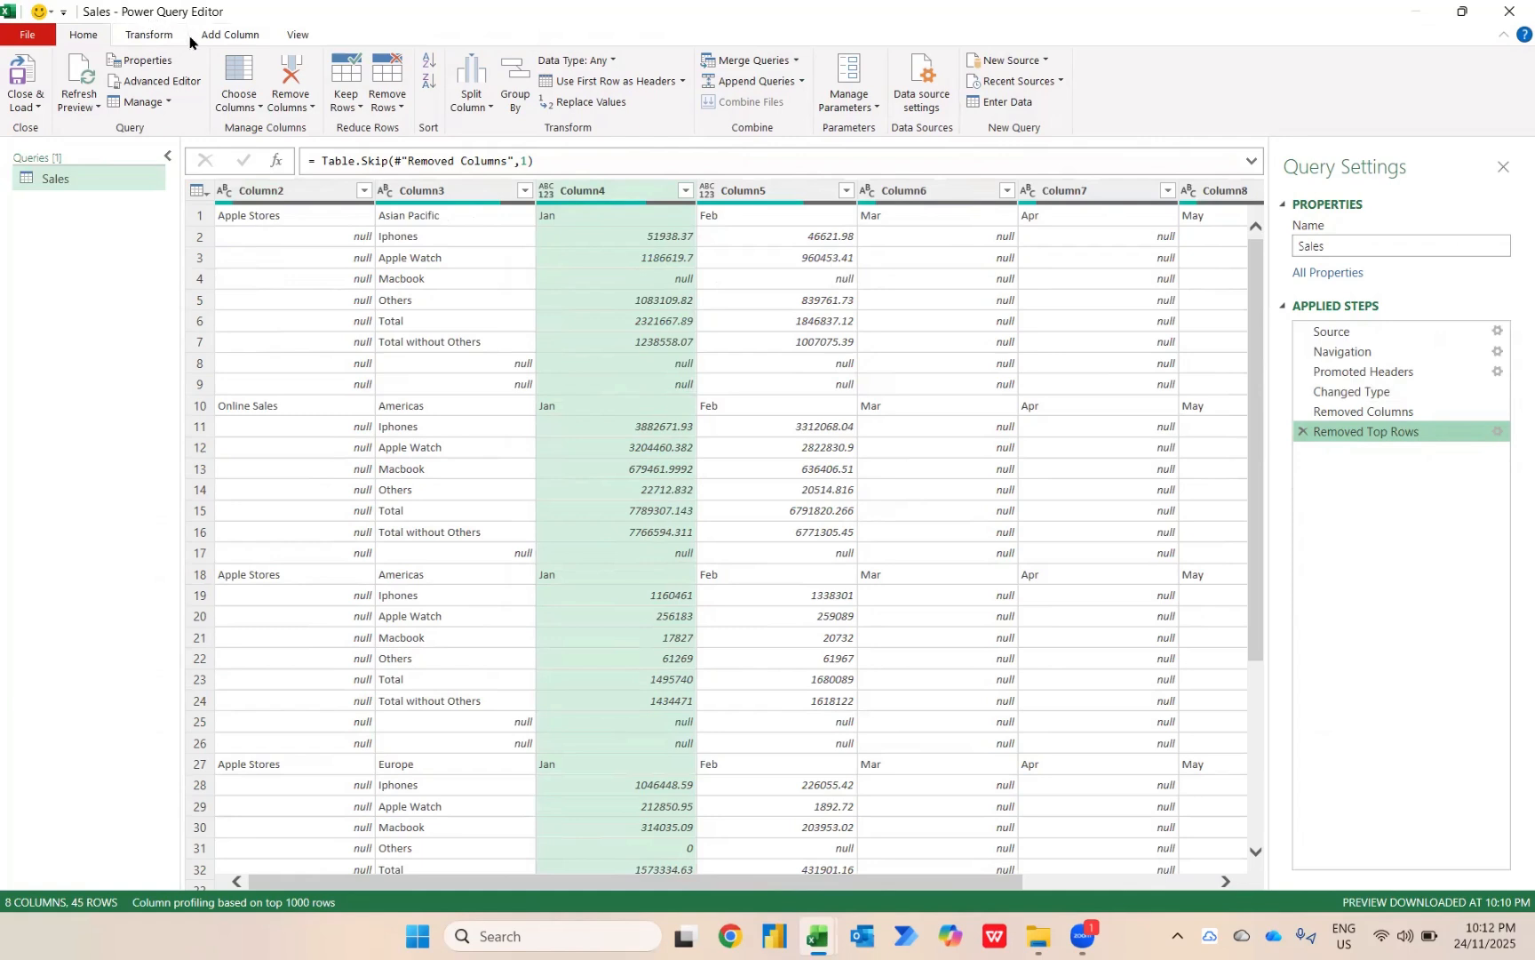
Start a conditional column on the Sales query with the condition that Column4 equals Jan.
{"action": "key", "text": "alt"}
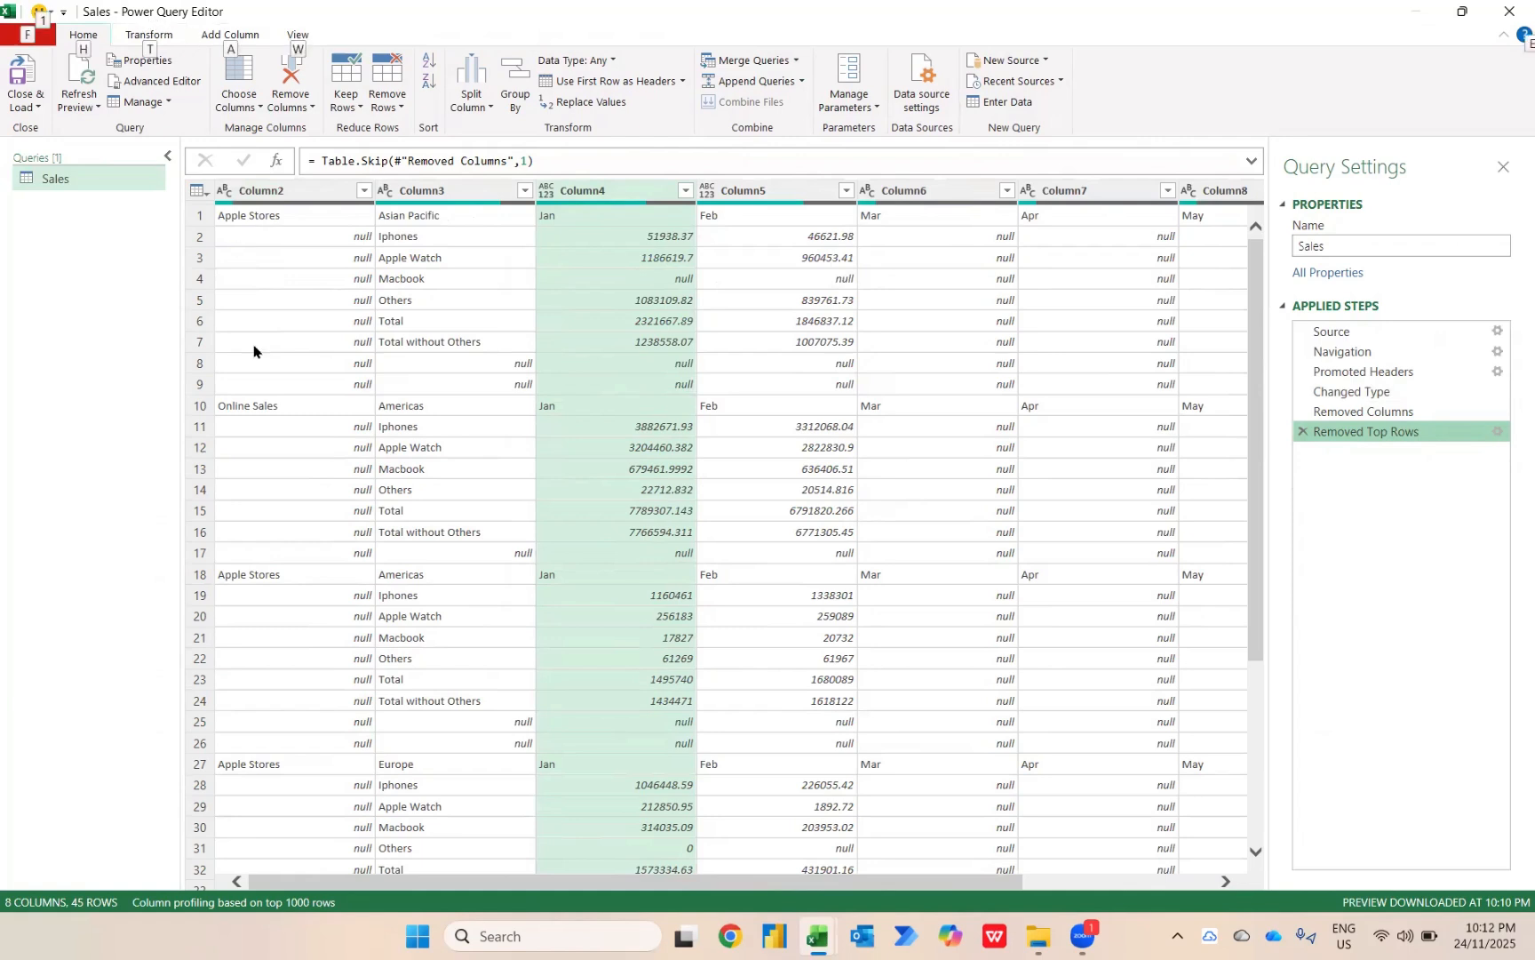
{"action": "key", "text": "alt"}
{"action": "key", "text": "alt"}
{"action": "key", "text": "a"}
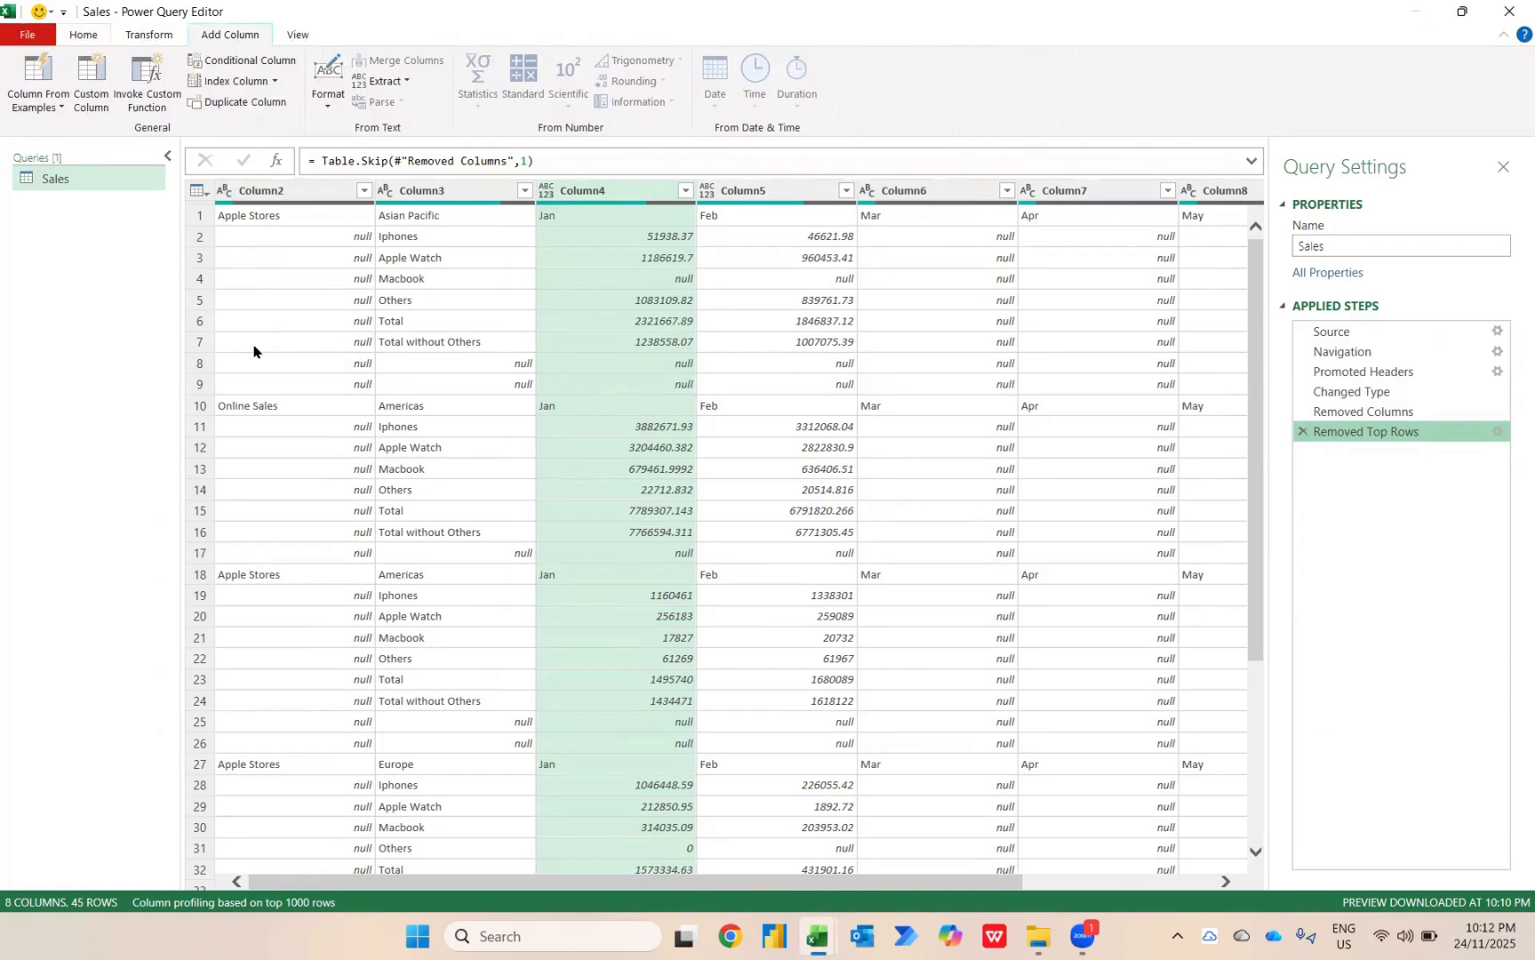
{"action": "left_click", "coordinate": [188, 71]}
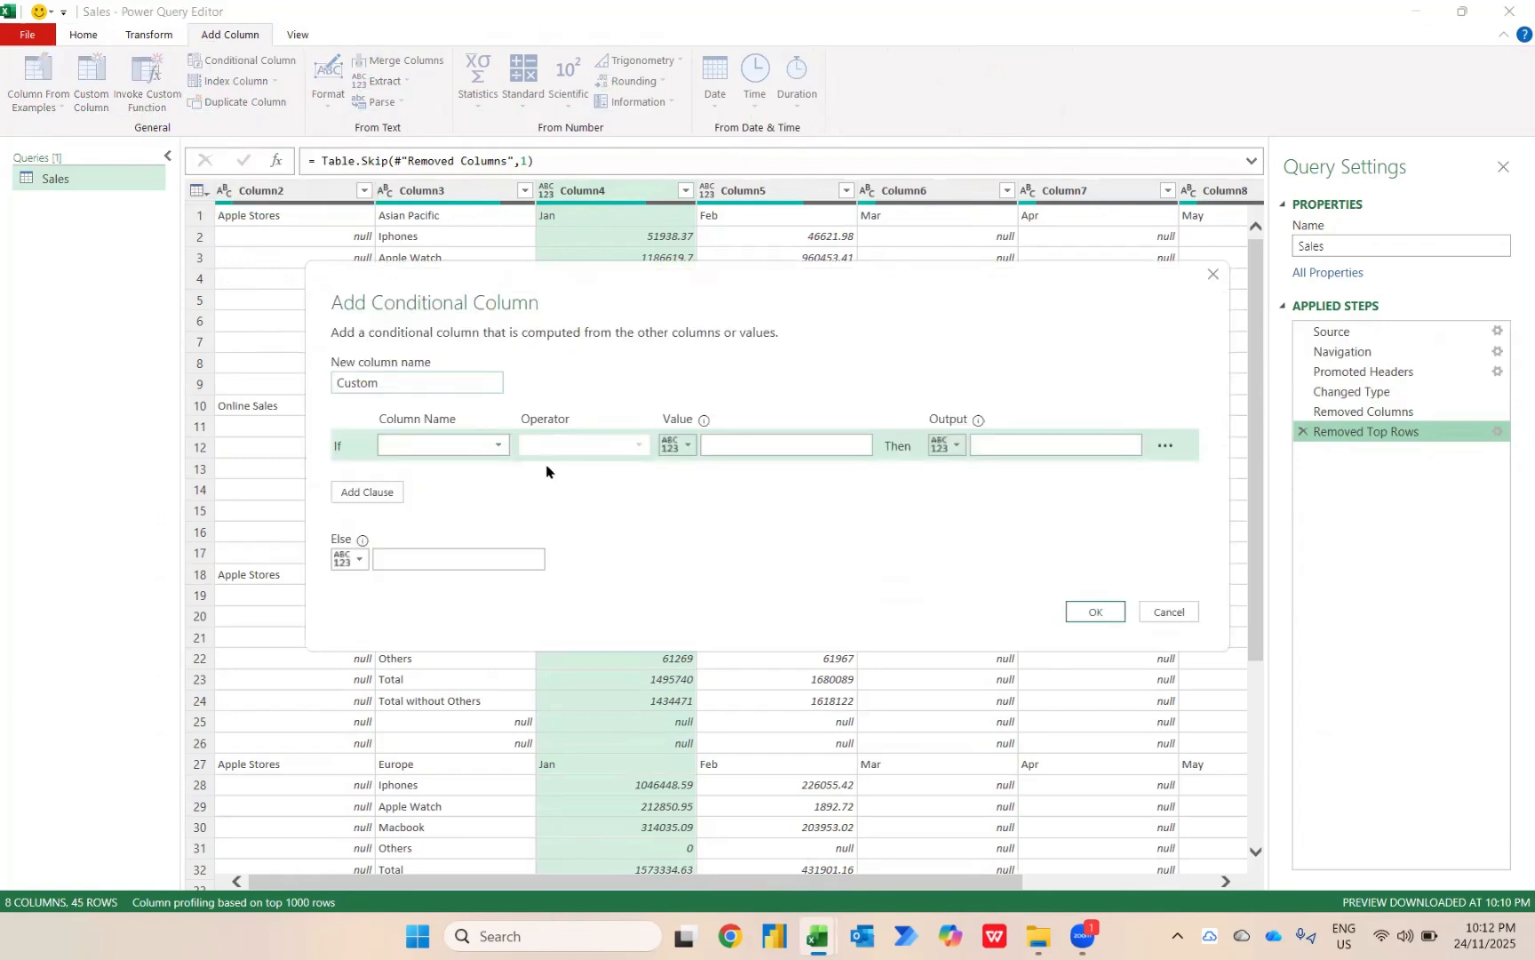
{"action": "left_click", "coordinate": [494, 445]}
{"action": "left_click", "coordinate": [447, 507]}
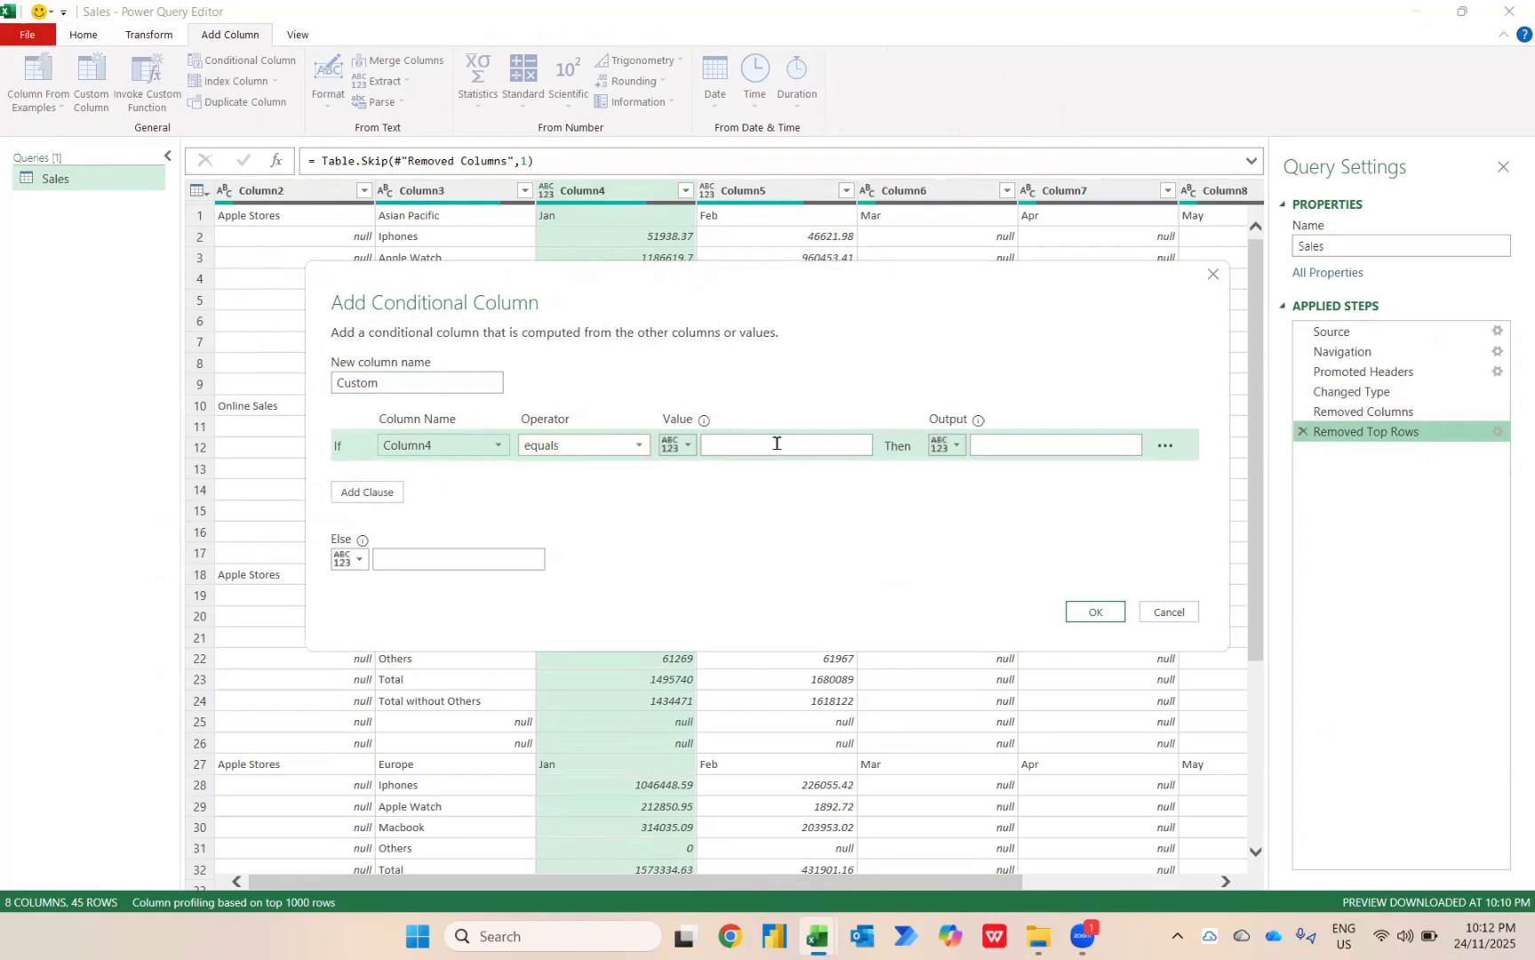
{"action": "left_click", "coordinate": [623, 447]}
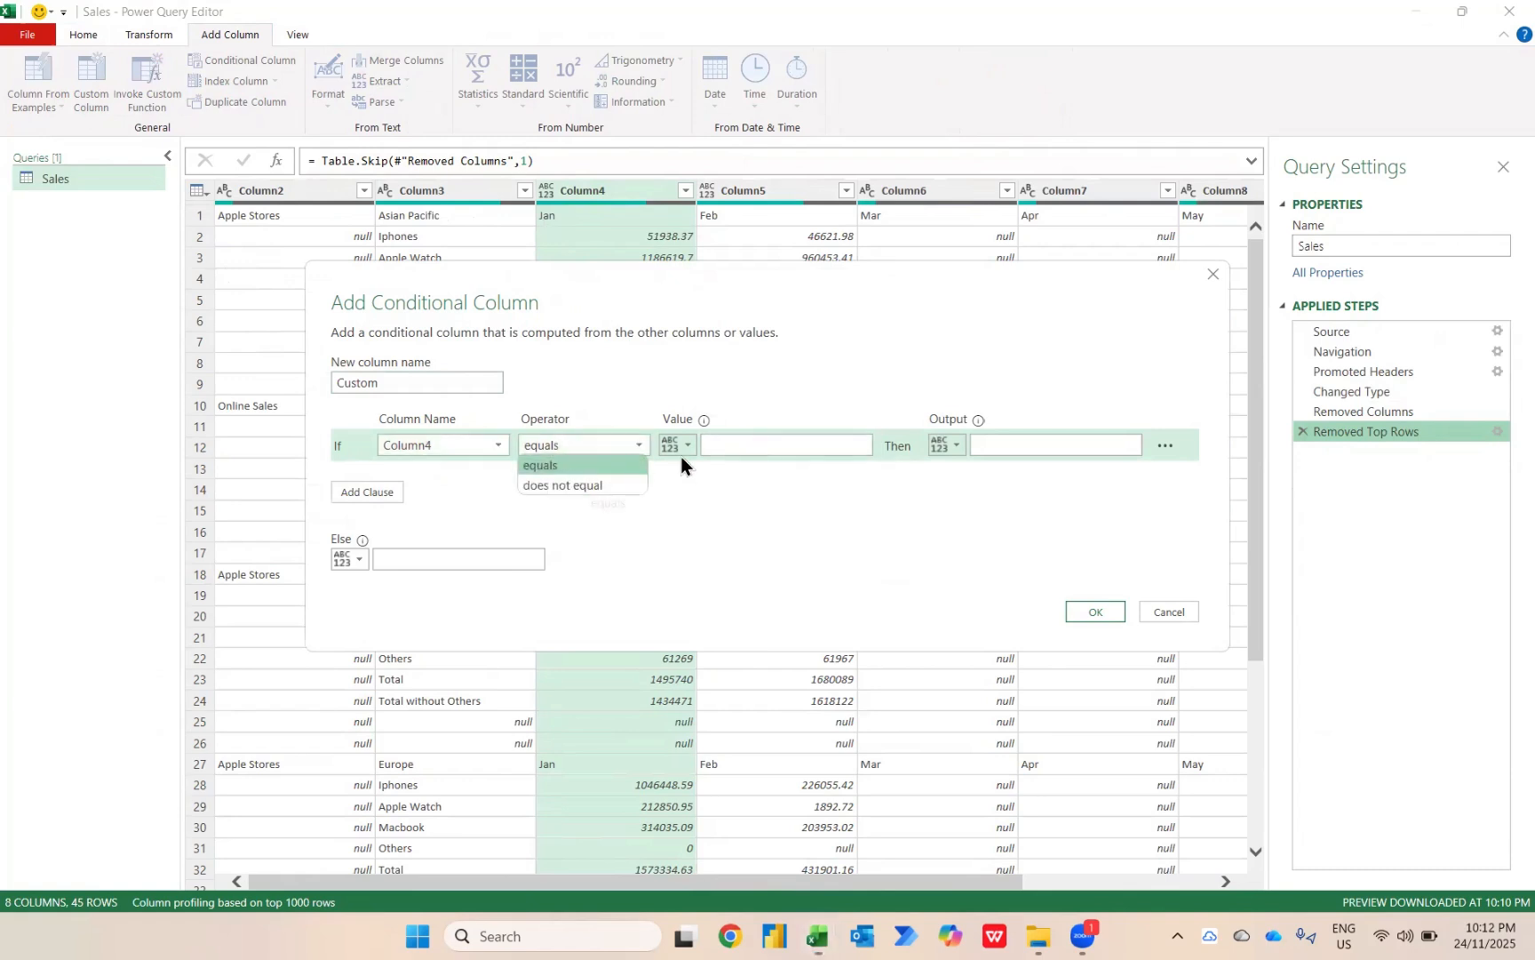
{"action": "left_click", "coordinate": [721, 447]}
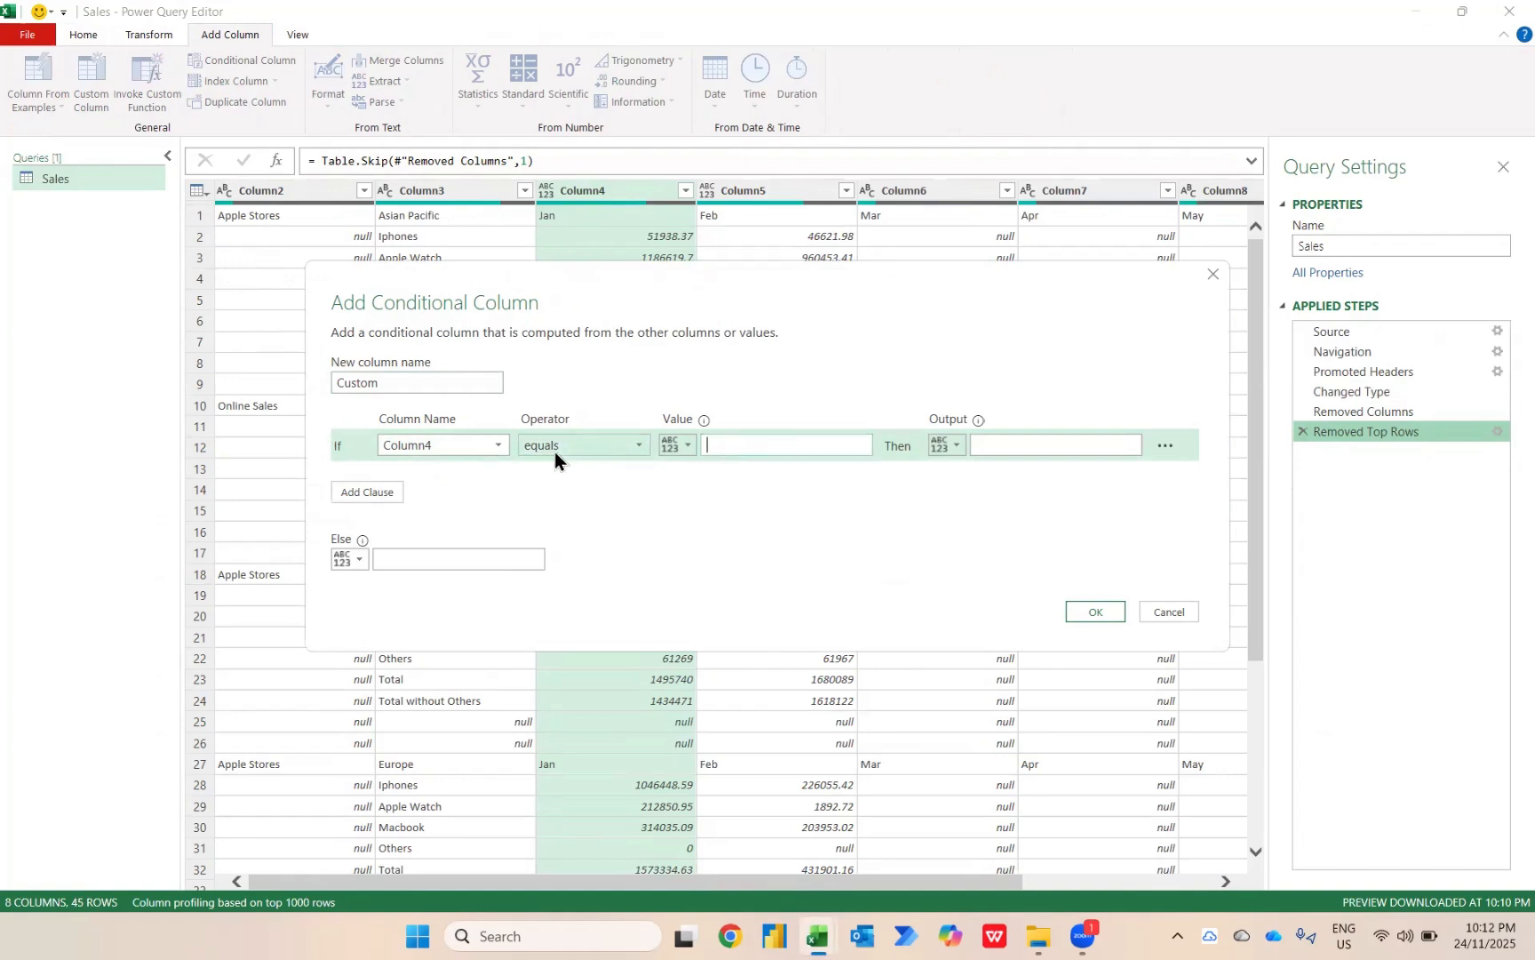
{"action": "type", "text": "Jan"}
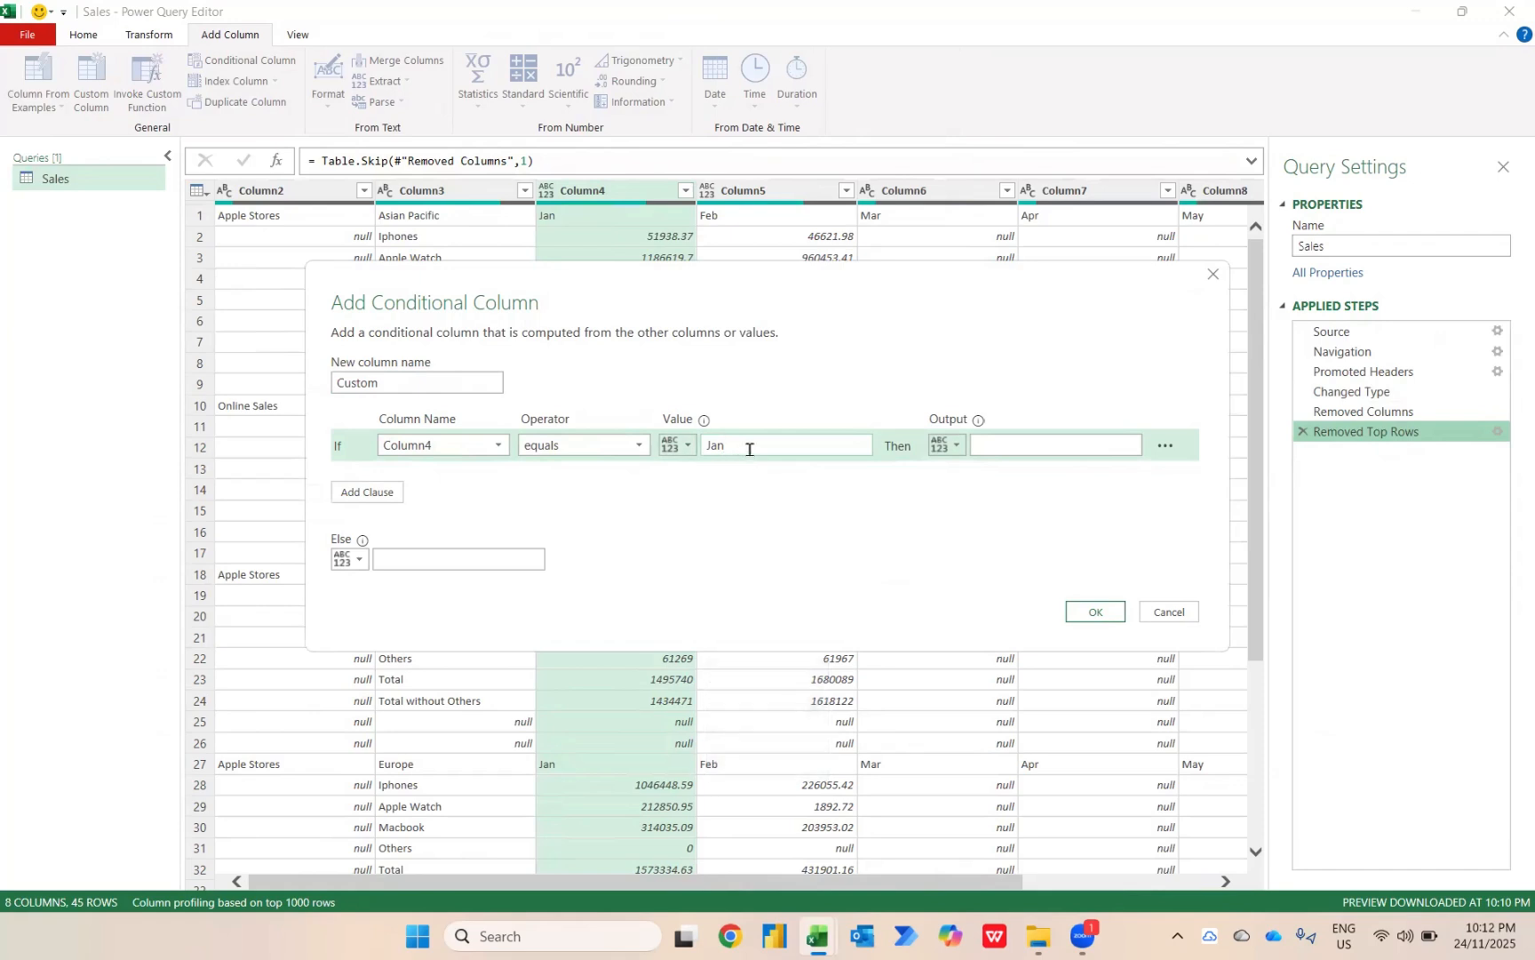
Set the conditional column's output to the values of Column3, otherwise null, and create the column.
{"action": "left_click", "coordinate": [956, 445]}
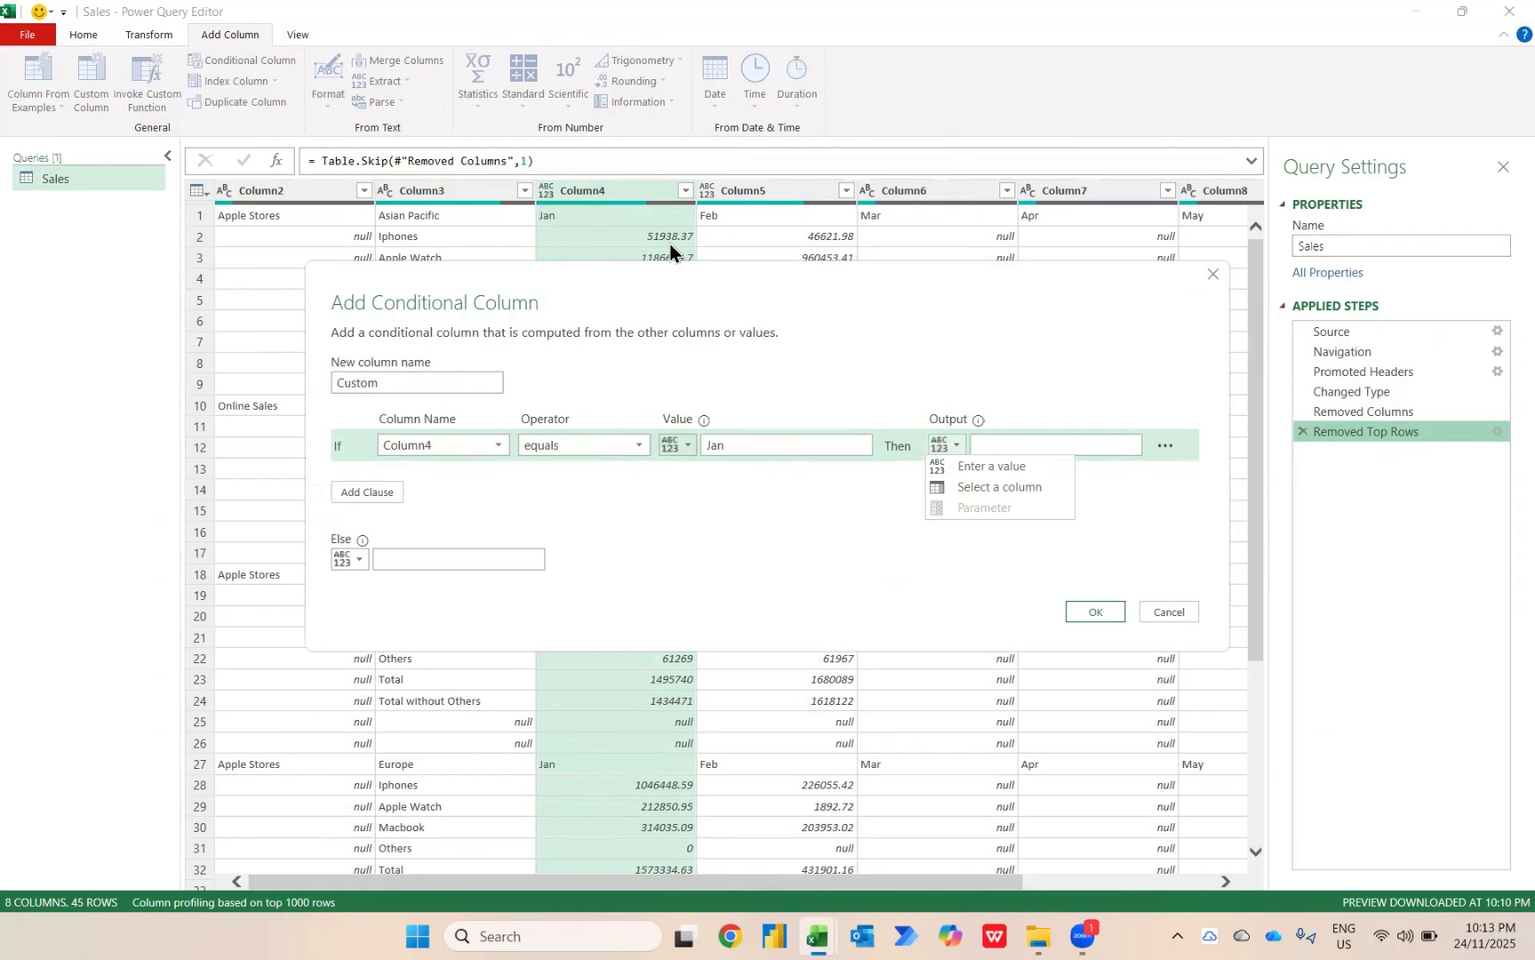
{"action": "left_click", "coordinate": [976, 487]}
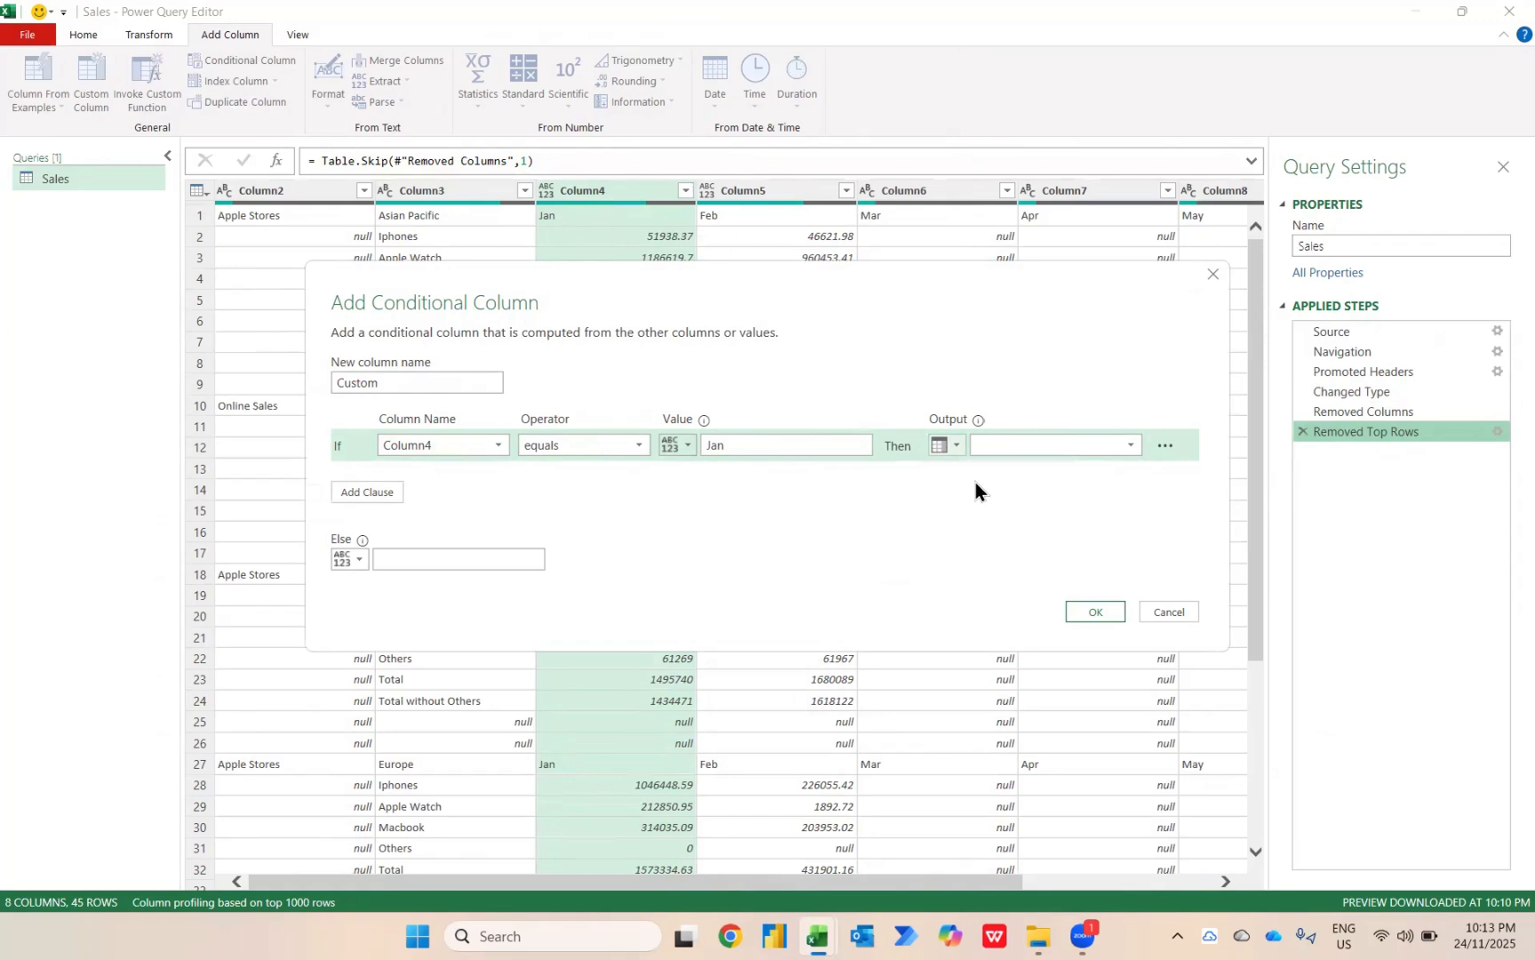
{"action": "left_click", "coordinate": [1046, 449]}
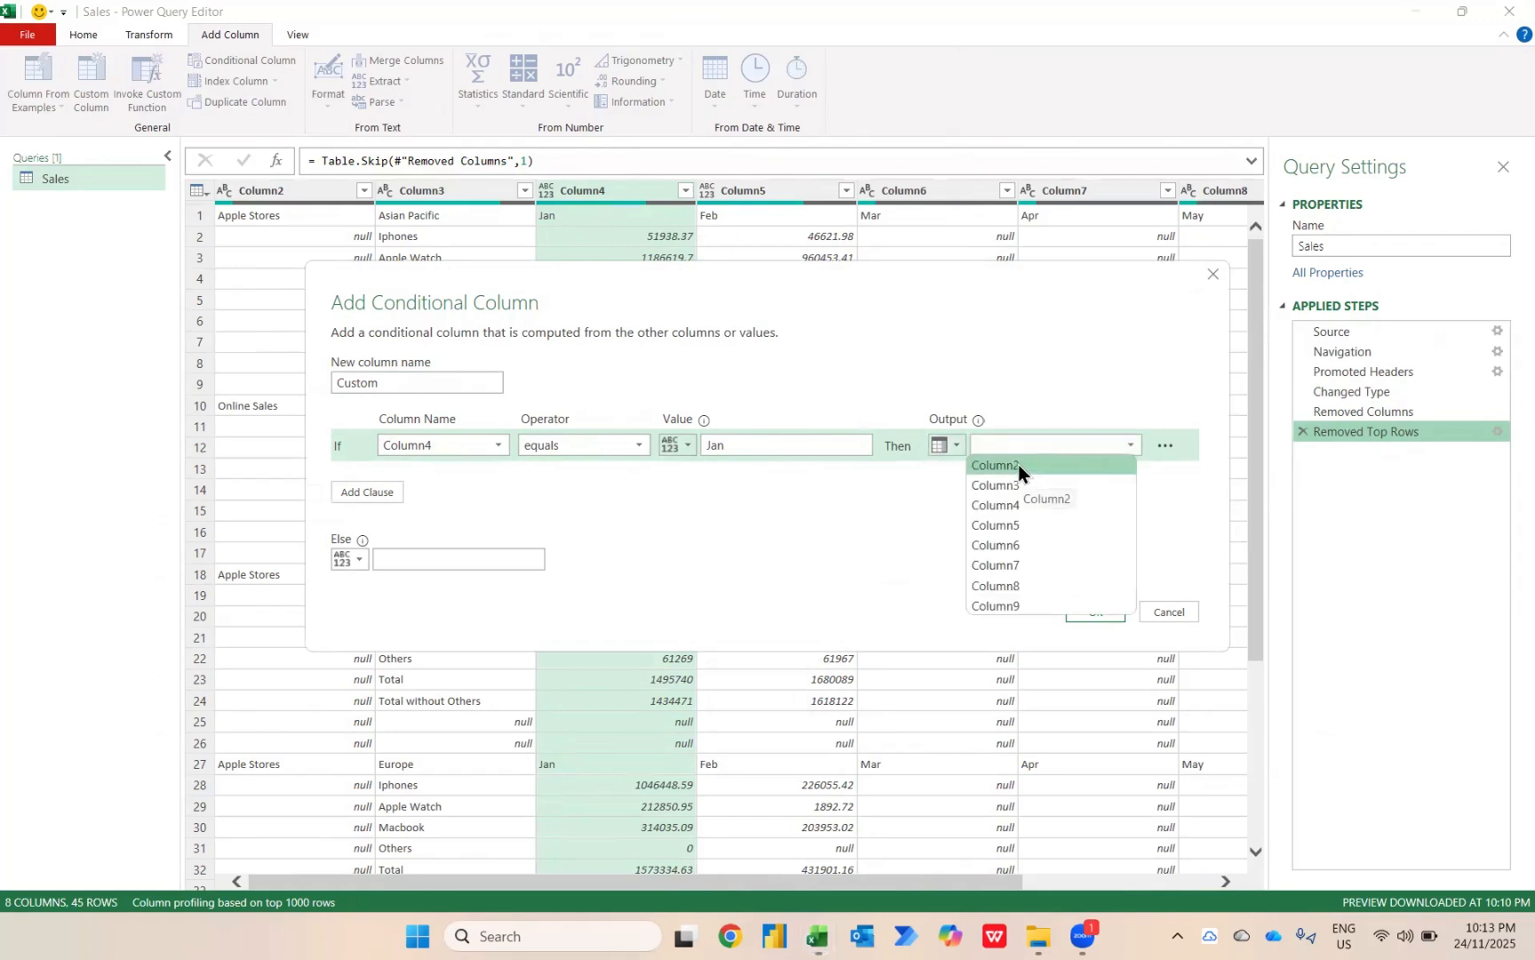
{"action": "left_click", "coordinate": [1004, 485]}
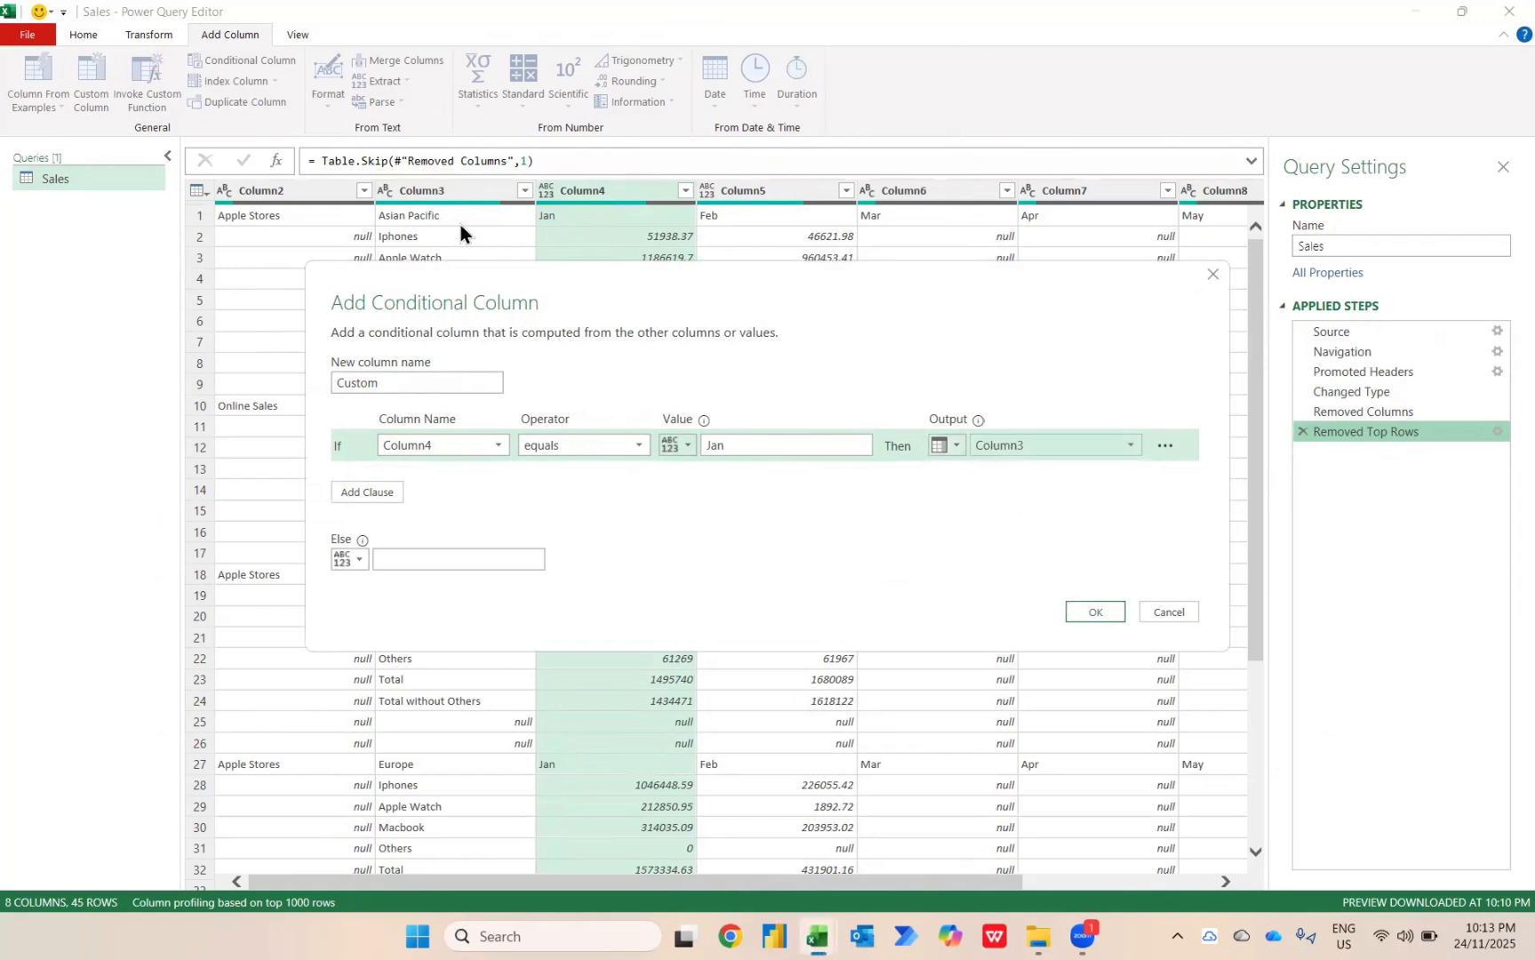
{"action": "left_click", "coordinate": [431, 558]}
{"action": "type", "text": "null"}
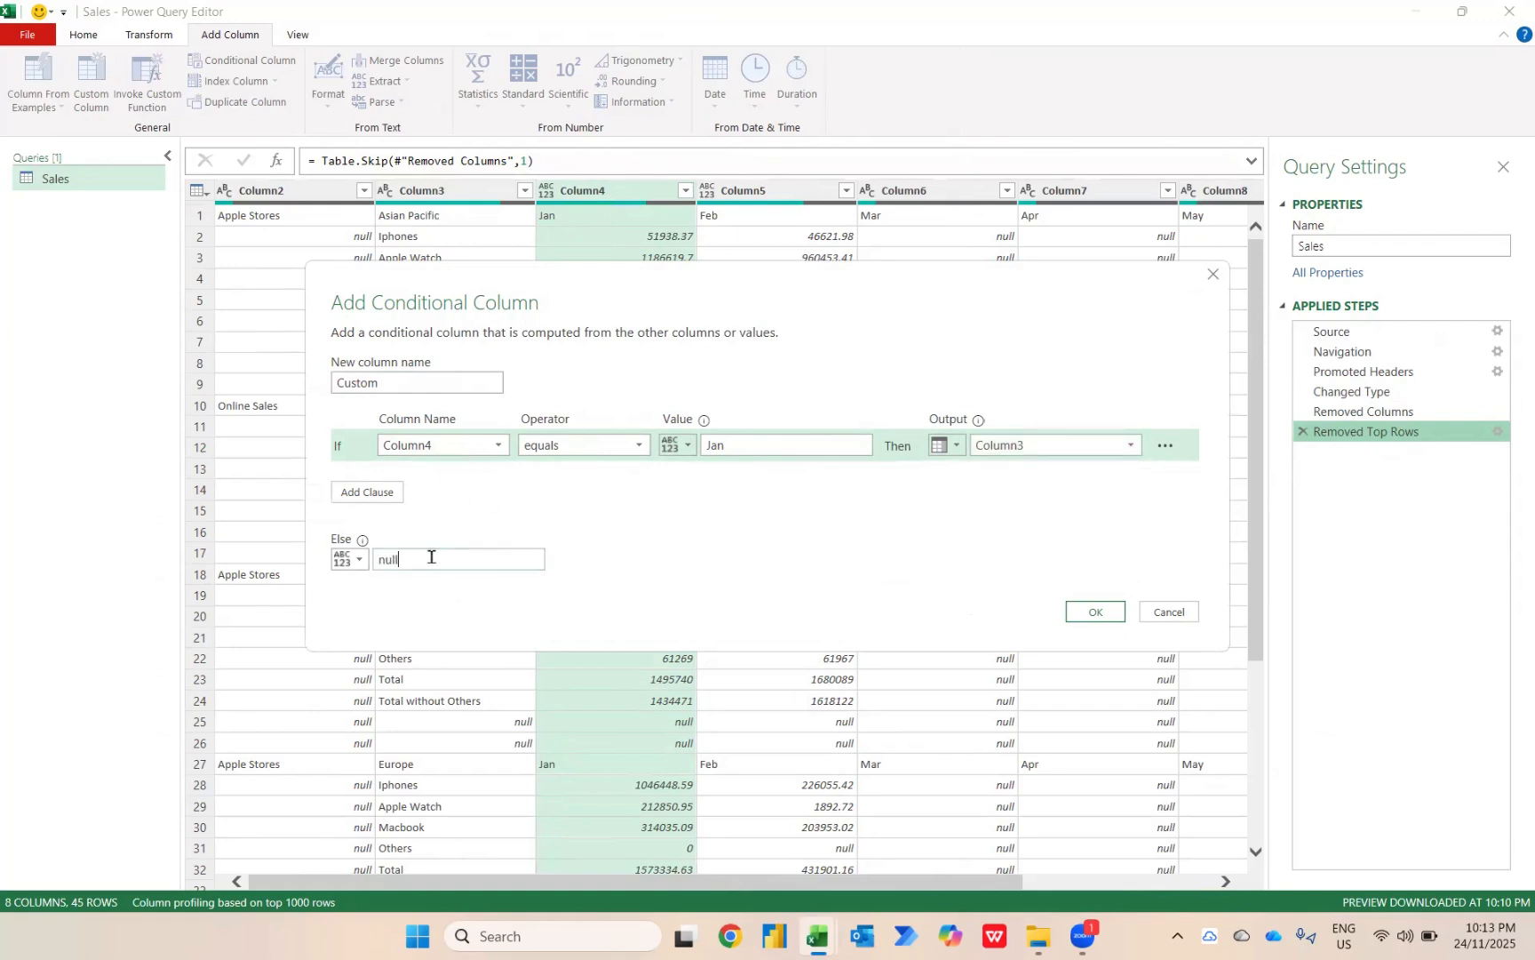
{"action": "left_click", "coordinate": [1096, 611]}
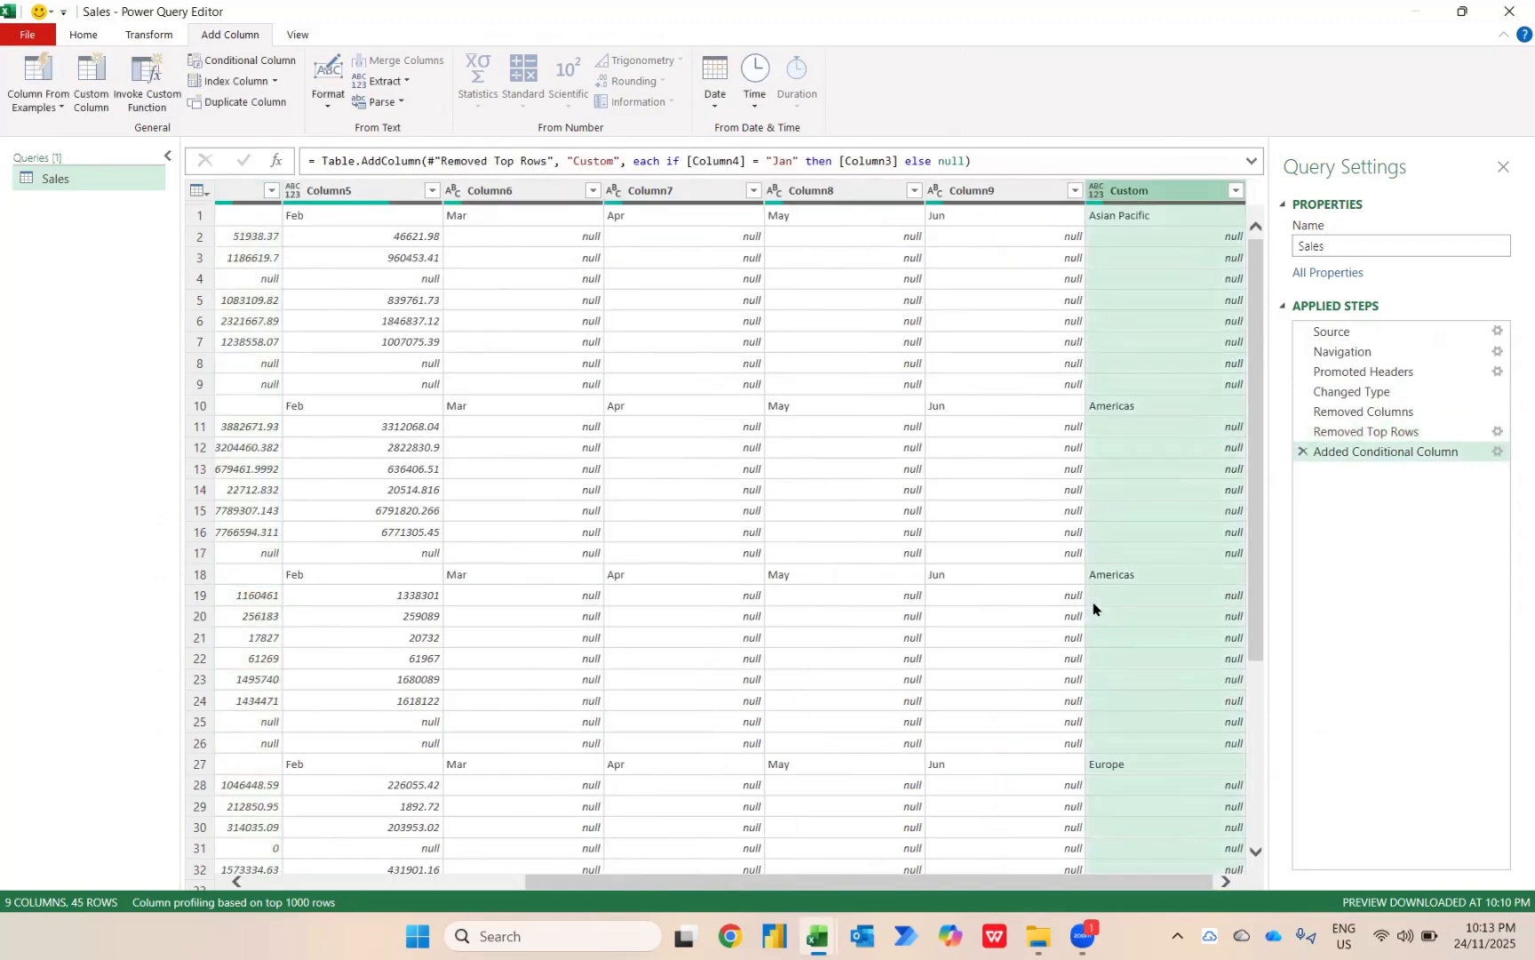
Move the Custom column to the beginning of the table.
{"action": "right_click", "coordinate": [1184, 199]}
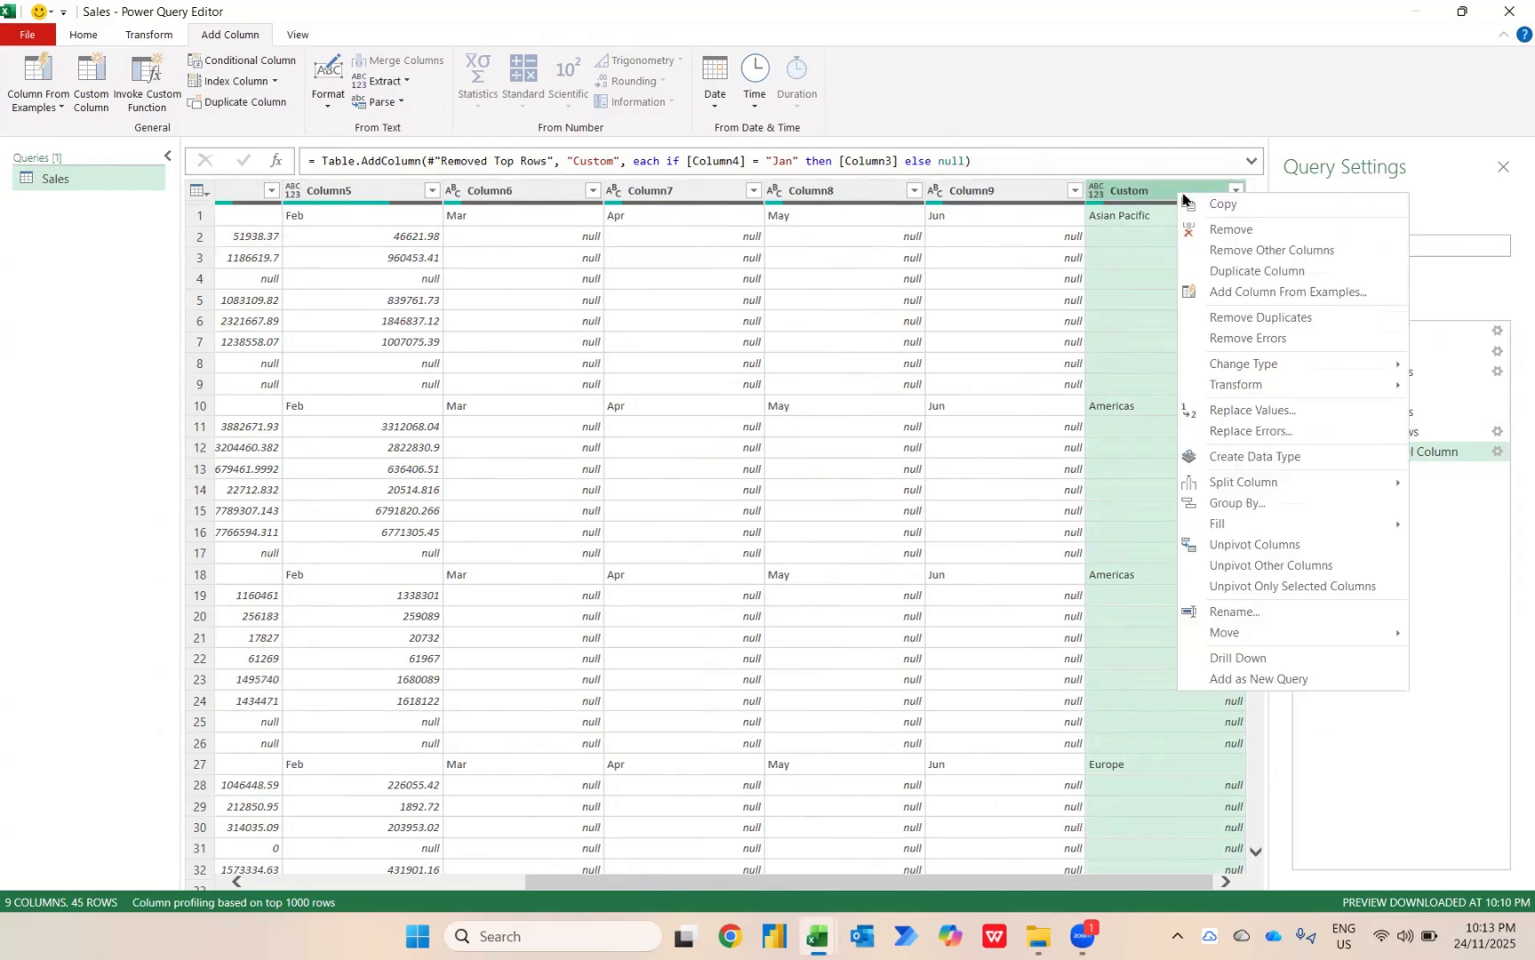
{"action": "mouse_move", "coordinate": [1277, 642]}
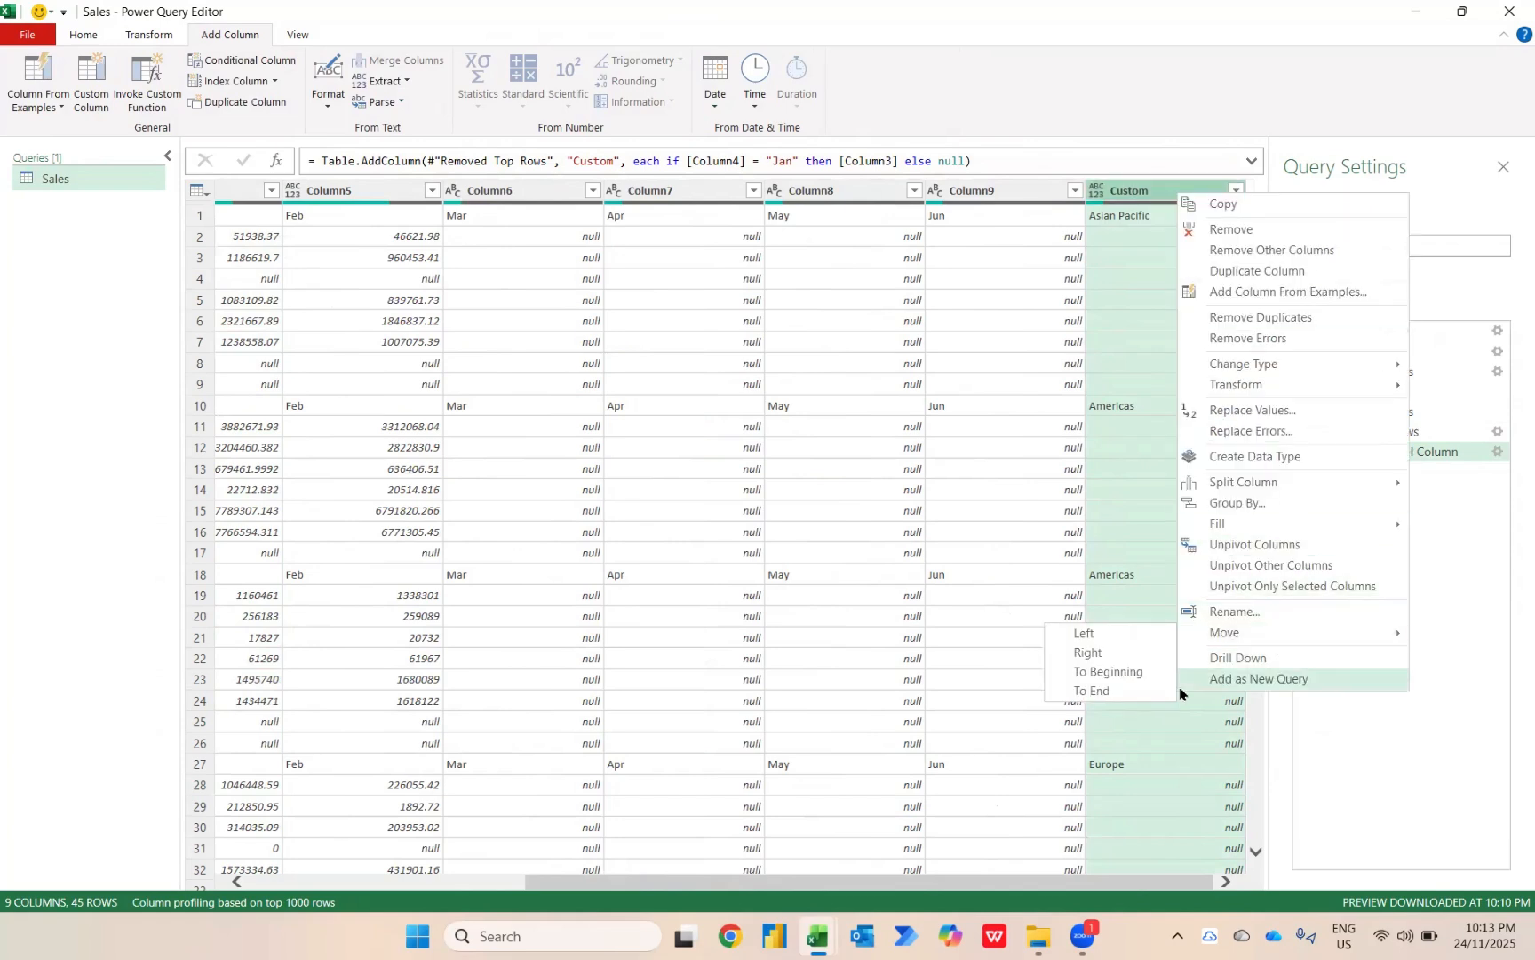
{"action": "left_click", "coordinate": [1142, 679]}
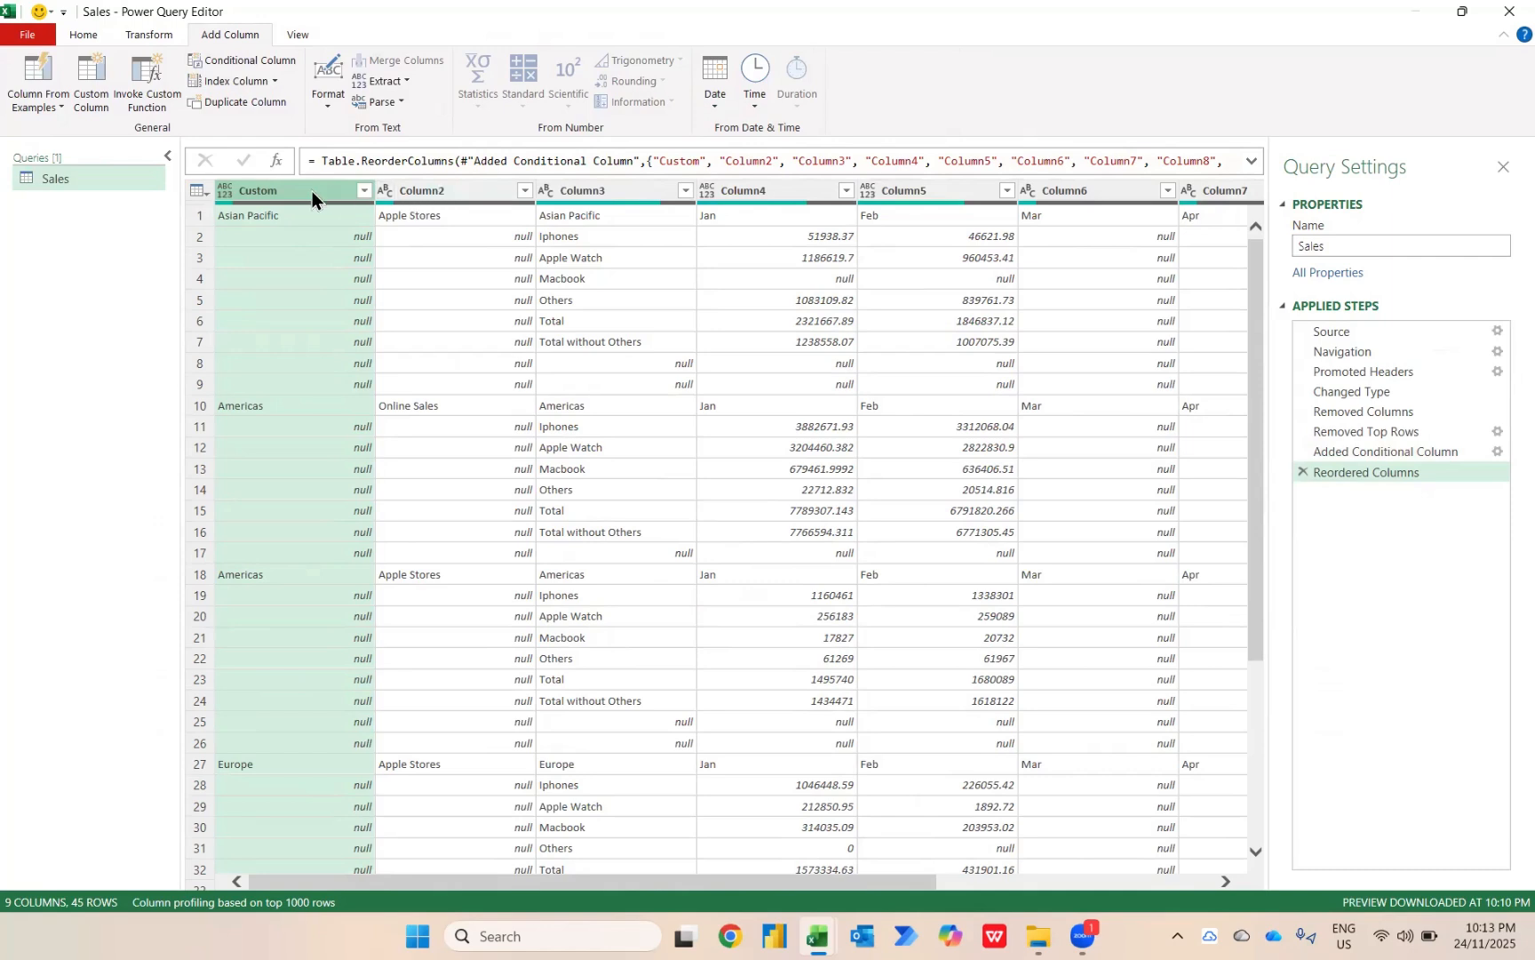
Fill the values in the Custom column and Column2 down over the null cells.
{"action": "left_click", "coordinate": [433, 189], "text": "shift"}
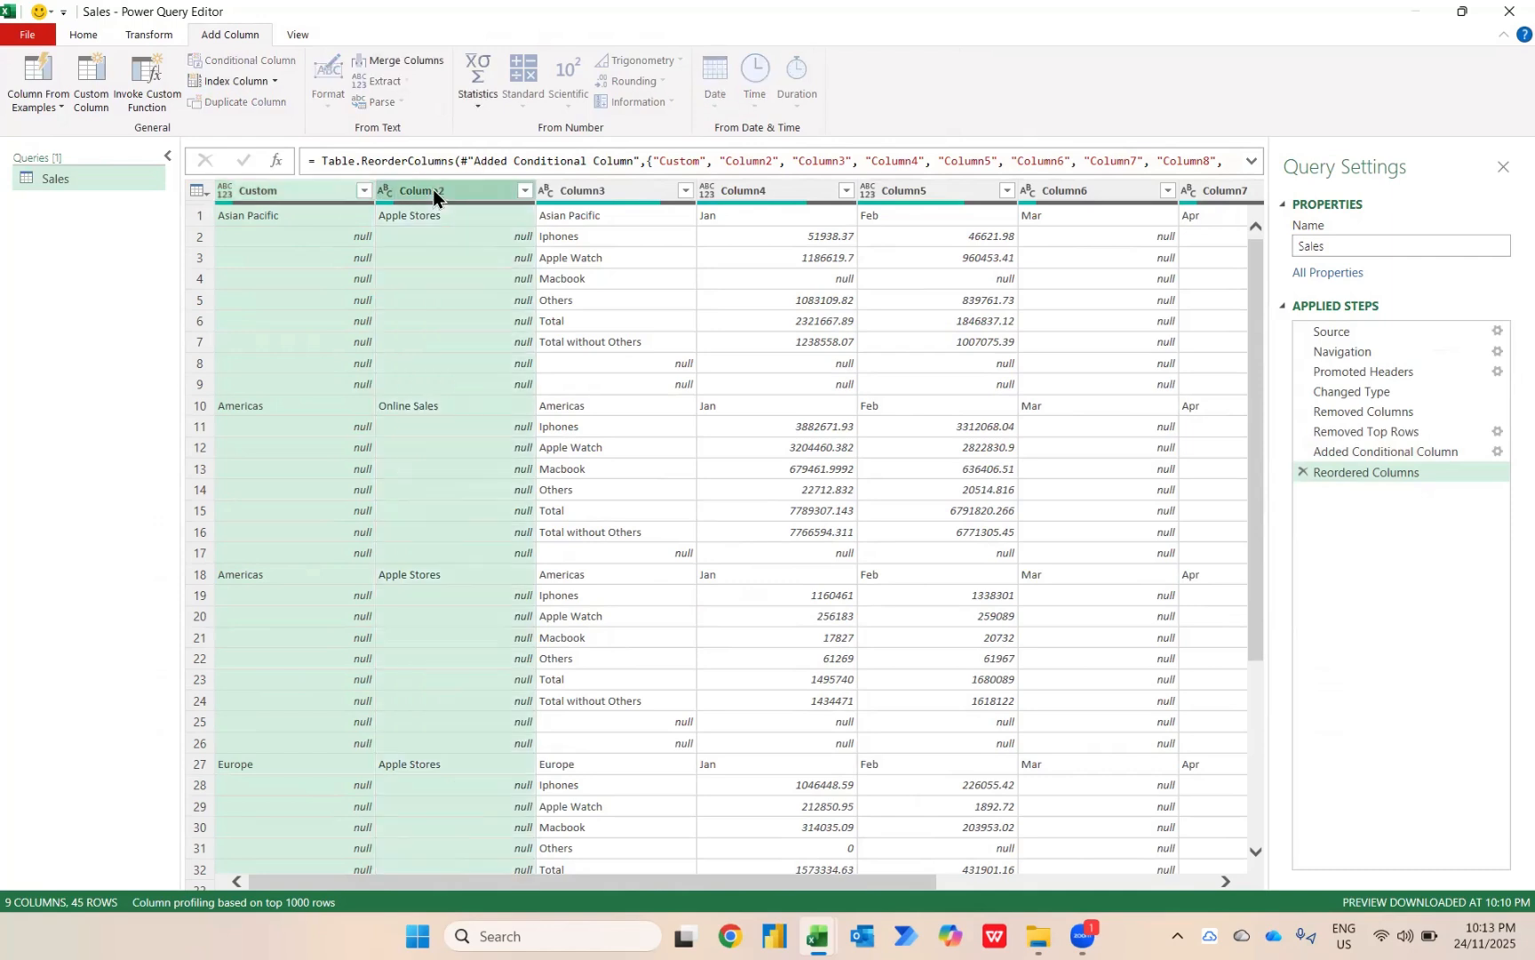
{"action": "right_click", "coordinate": [433, 190]}
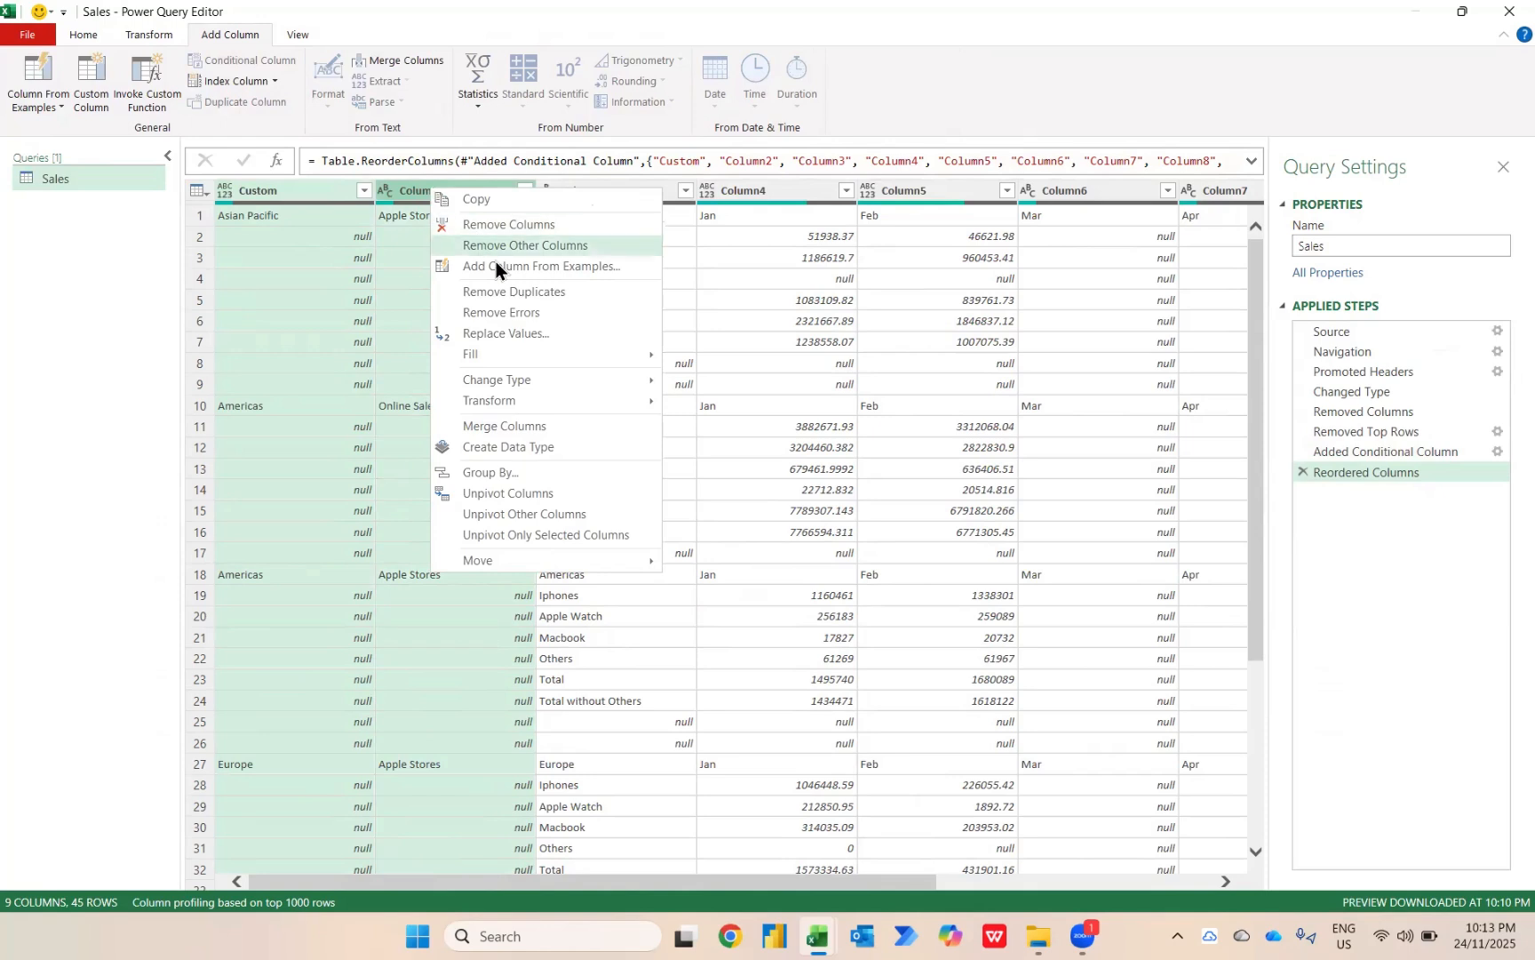
{"action": "mouse_move", "coordinate": [527, 360]}
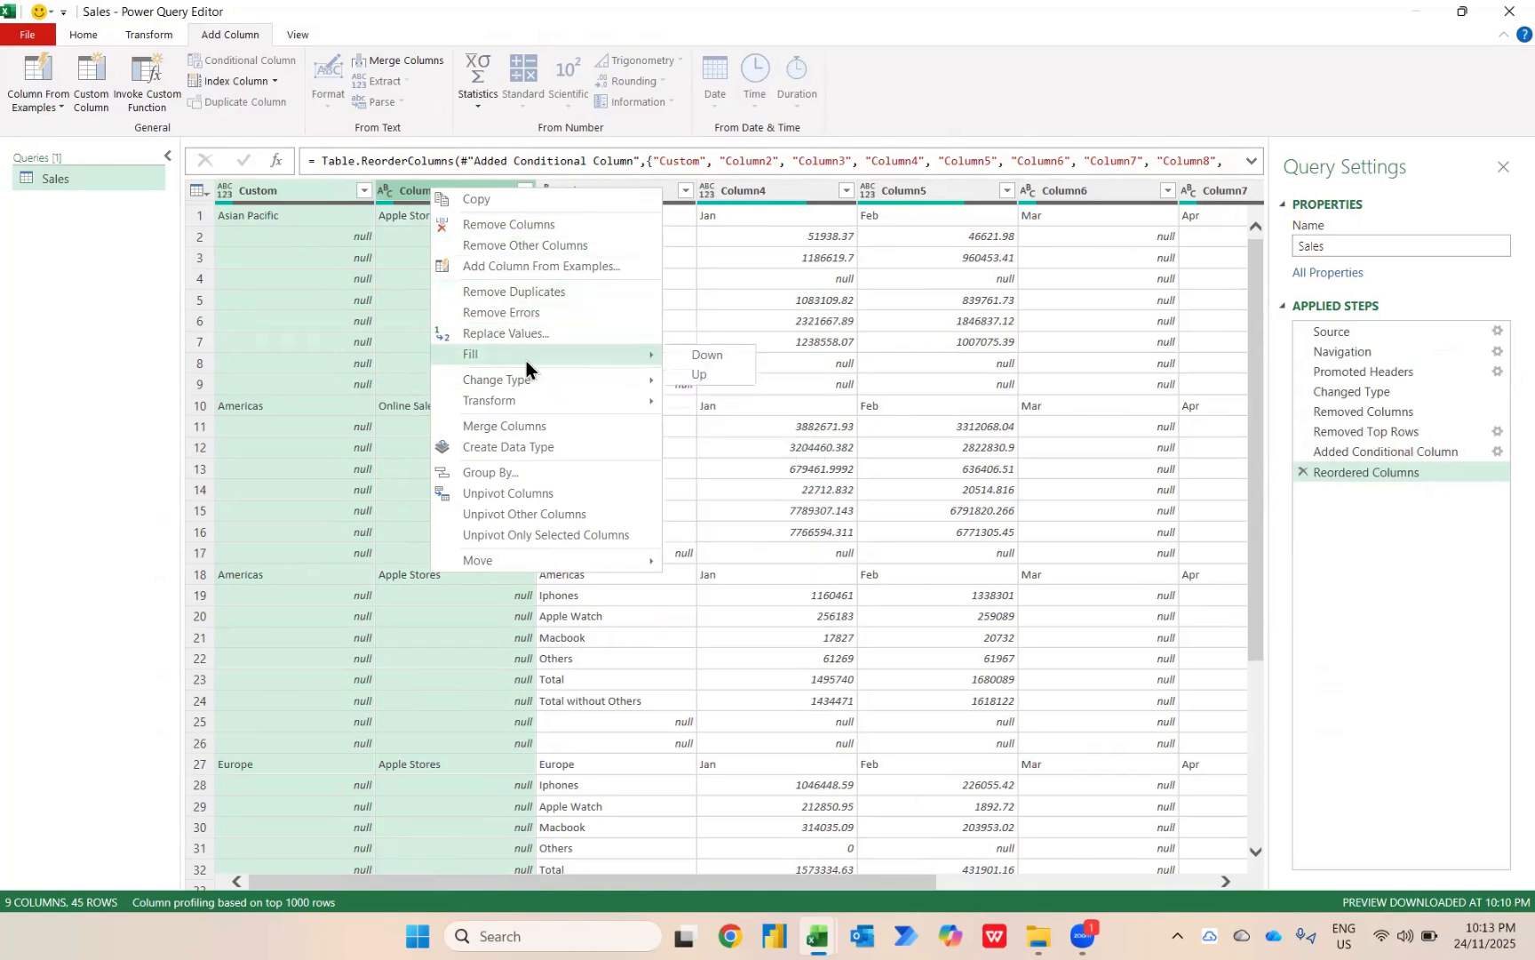
{"action": "left_click", "coordinate": [700, 356]}
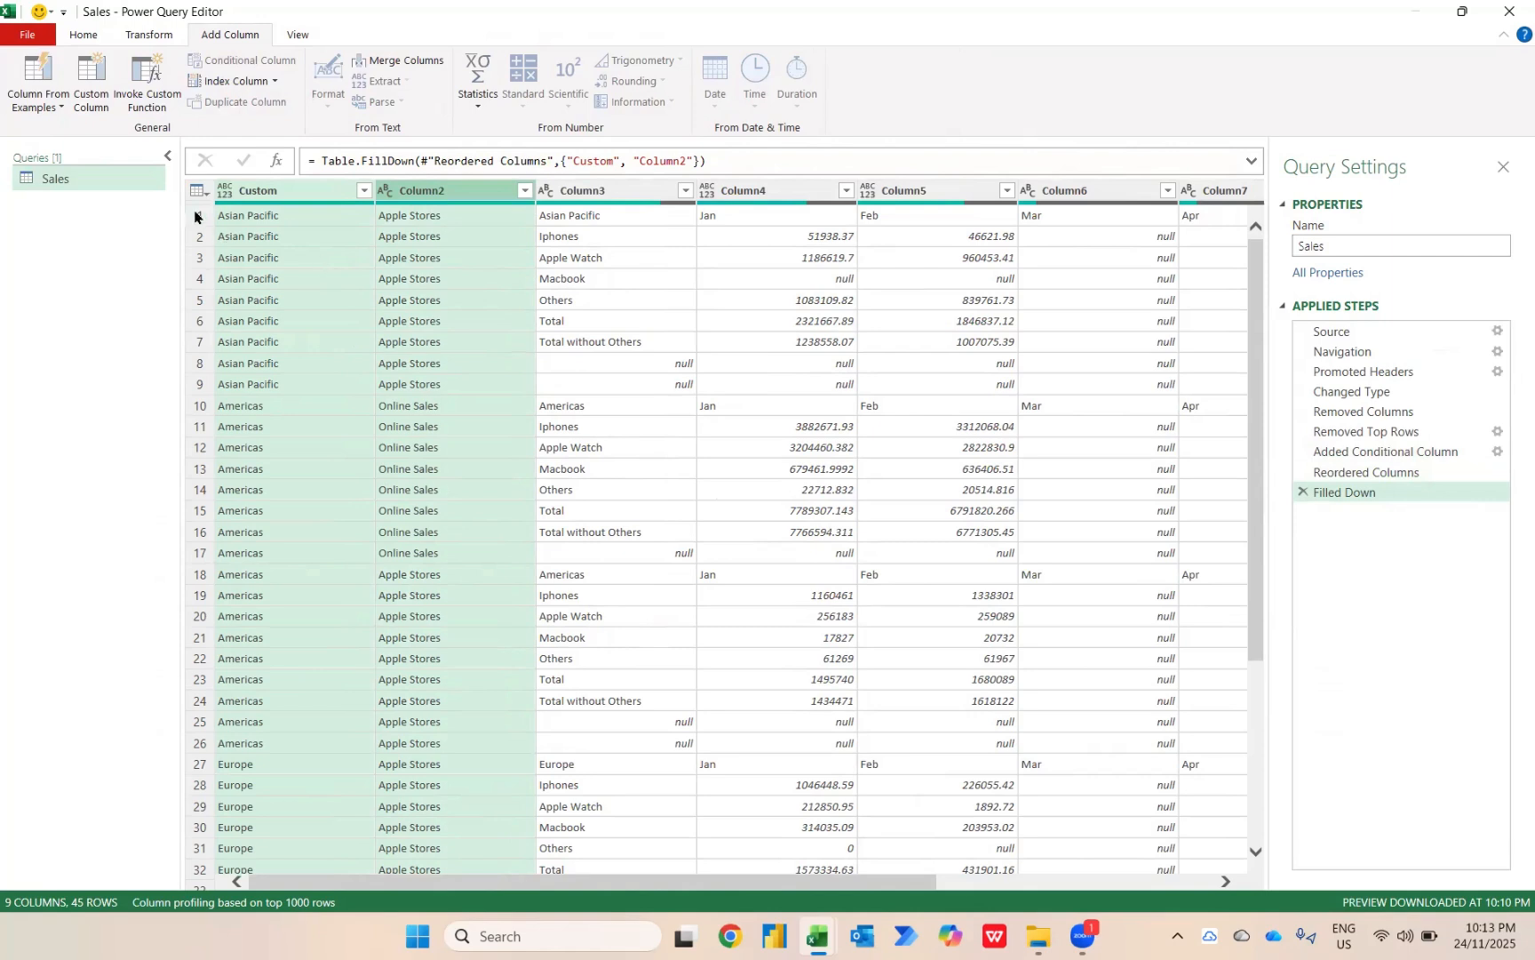
Promote the first row of the Sales query to column headers.
{"action": "left_click", "coordinate": [92, 36]}
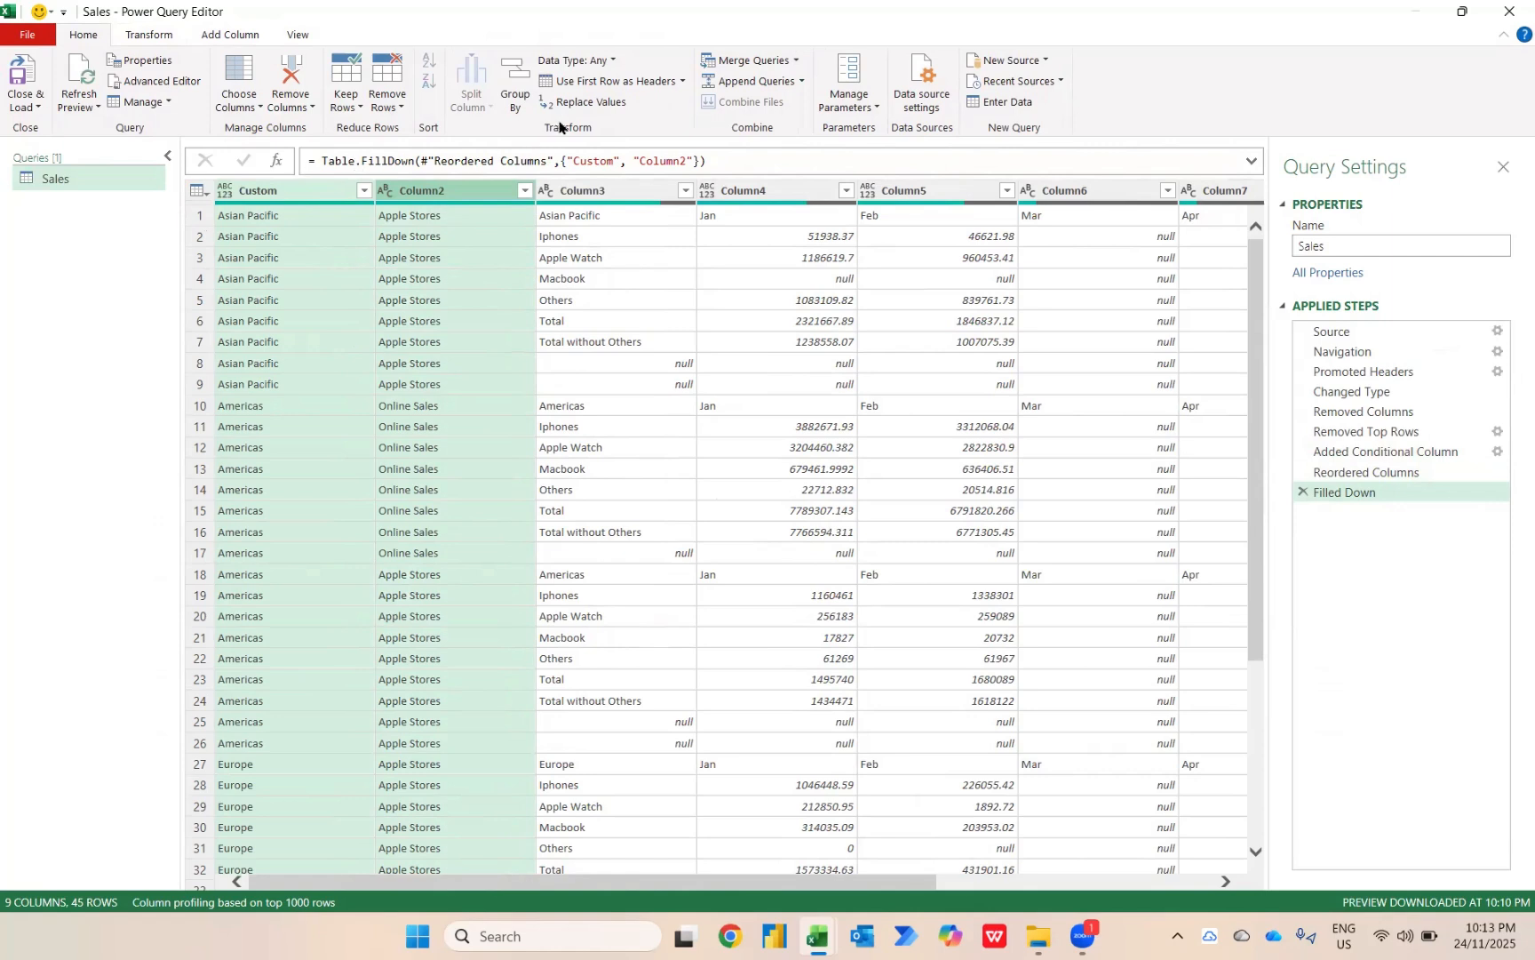
{"action": "left_click", "coordinate": [136, 40]}
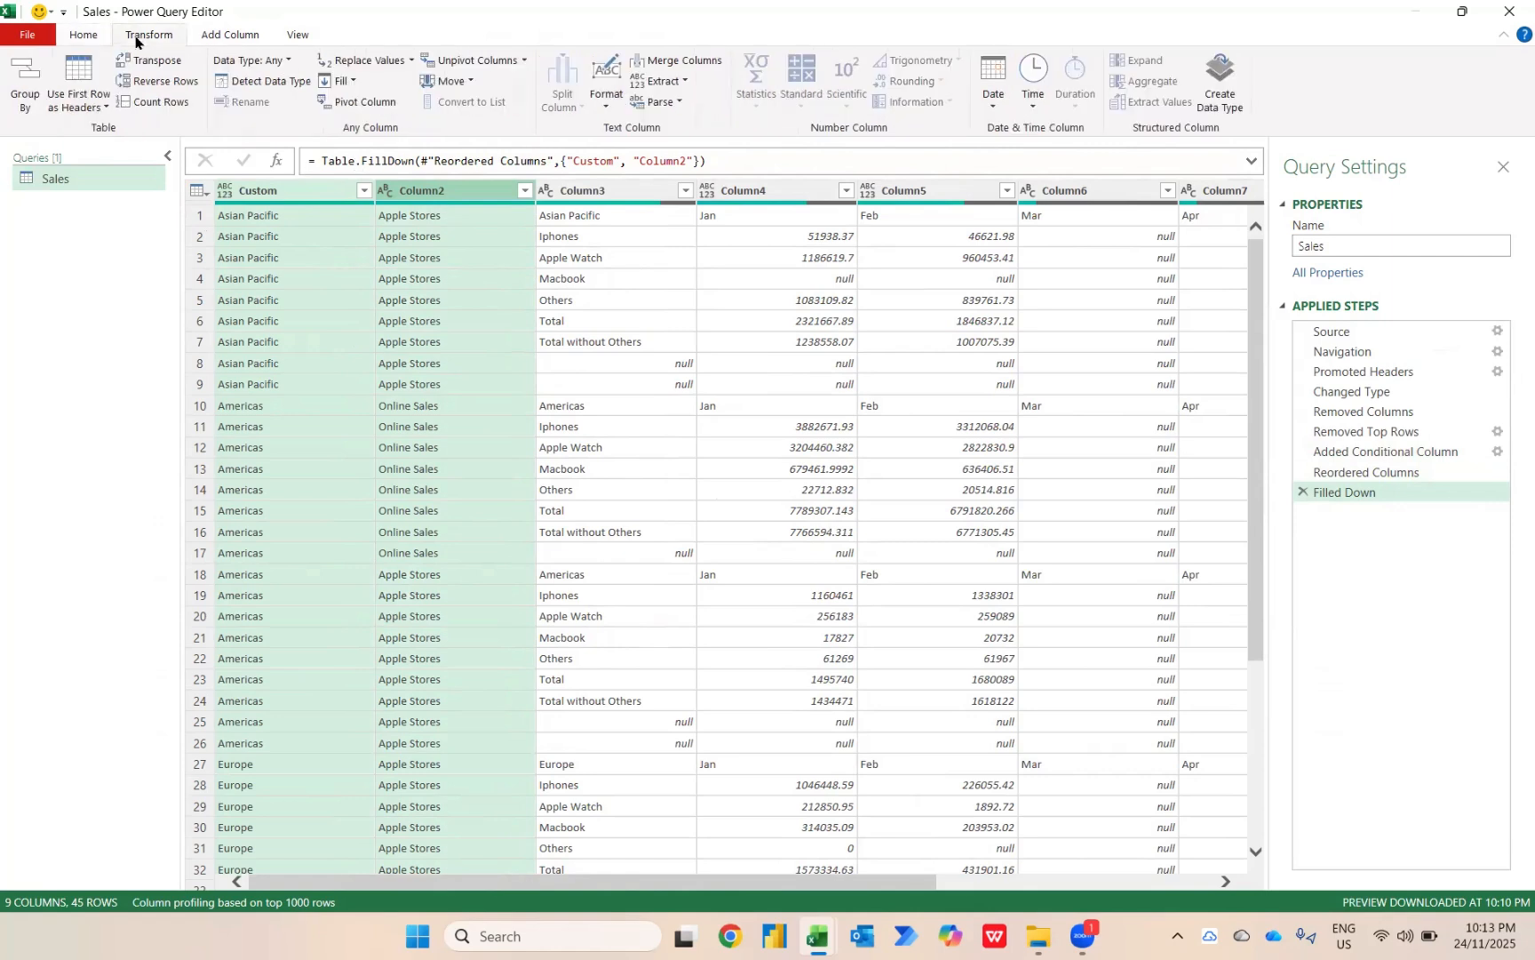
{"action": "left_click", "coordinate": [91, 73]}
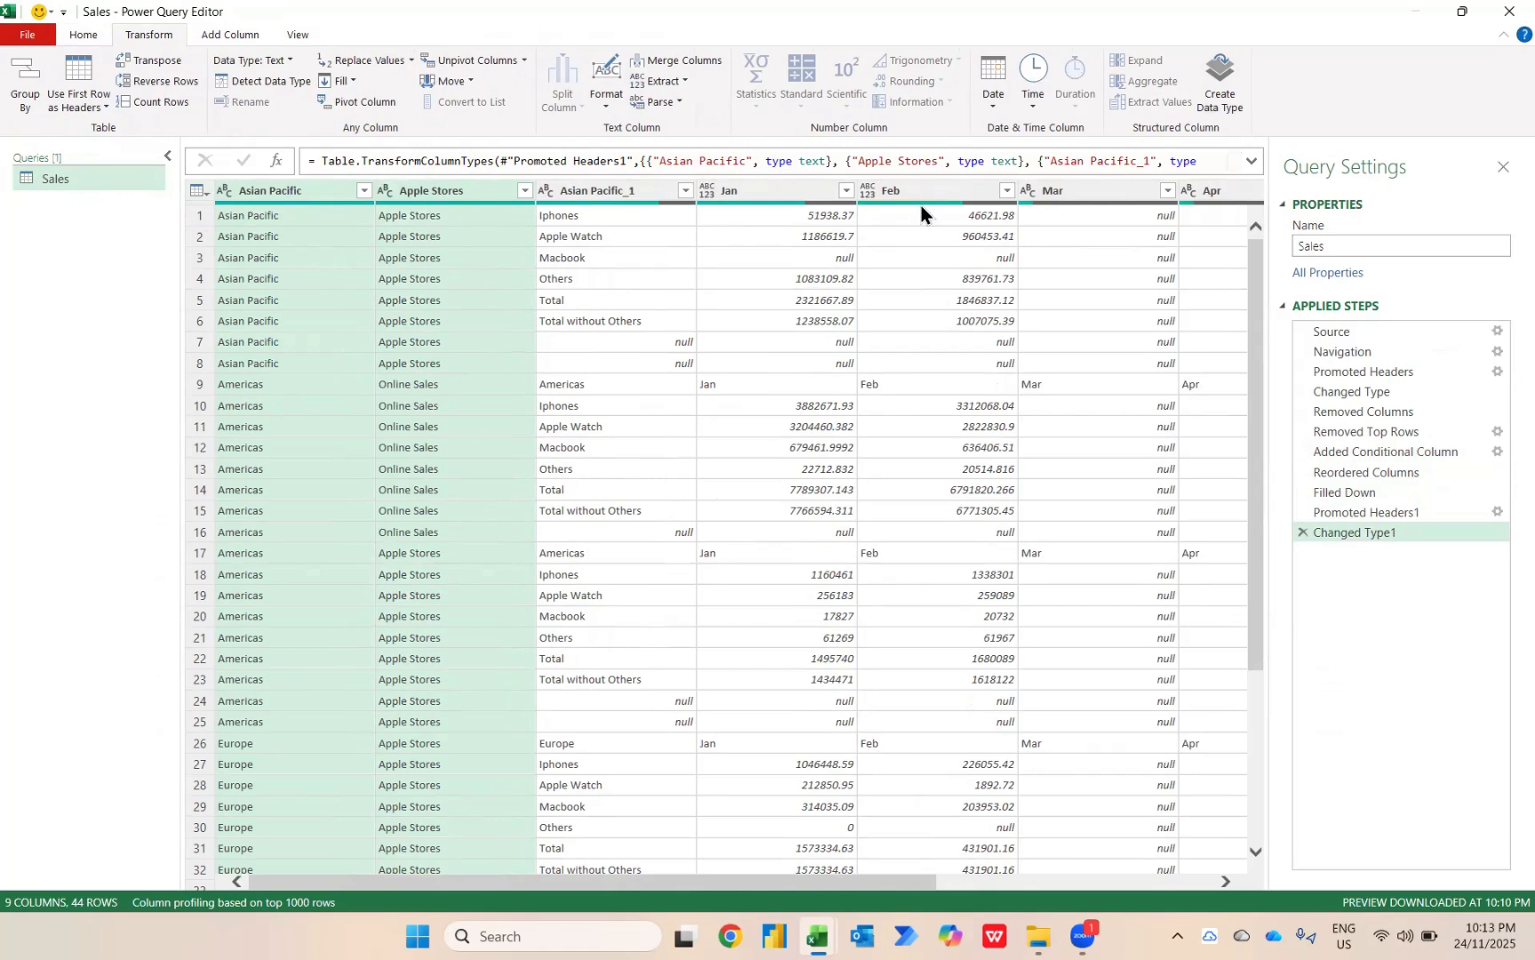
Filter the Asian Pacific_1 column to keep only Apple Watch, Iphones, Macbook and Others.
{"action": "mouse_move", "coordinate": [922, 213]}
{"action": "left_click", "coordinate": [685, 190]}
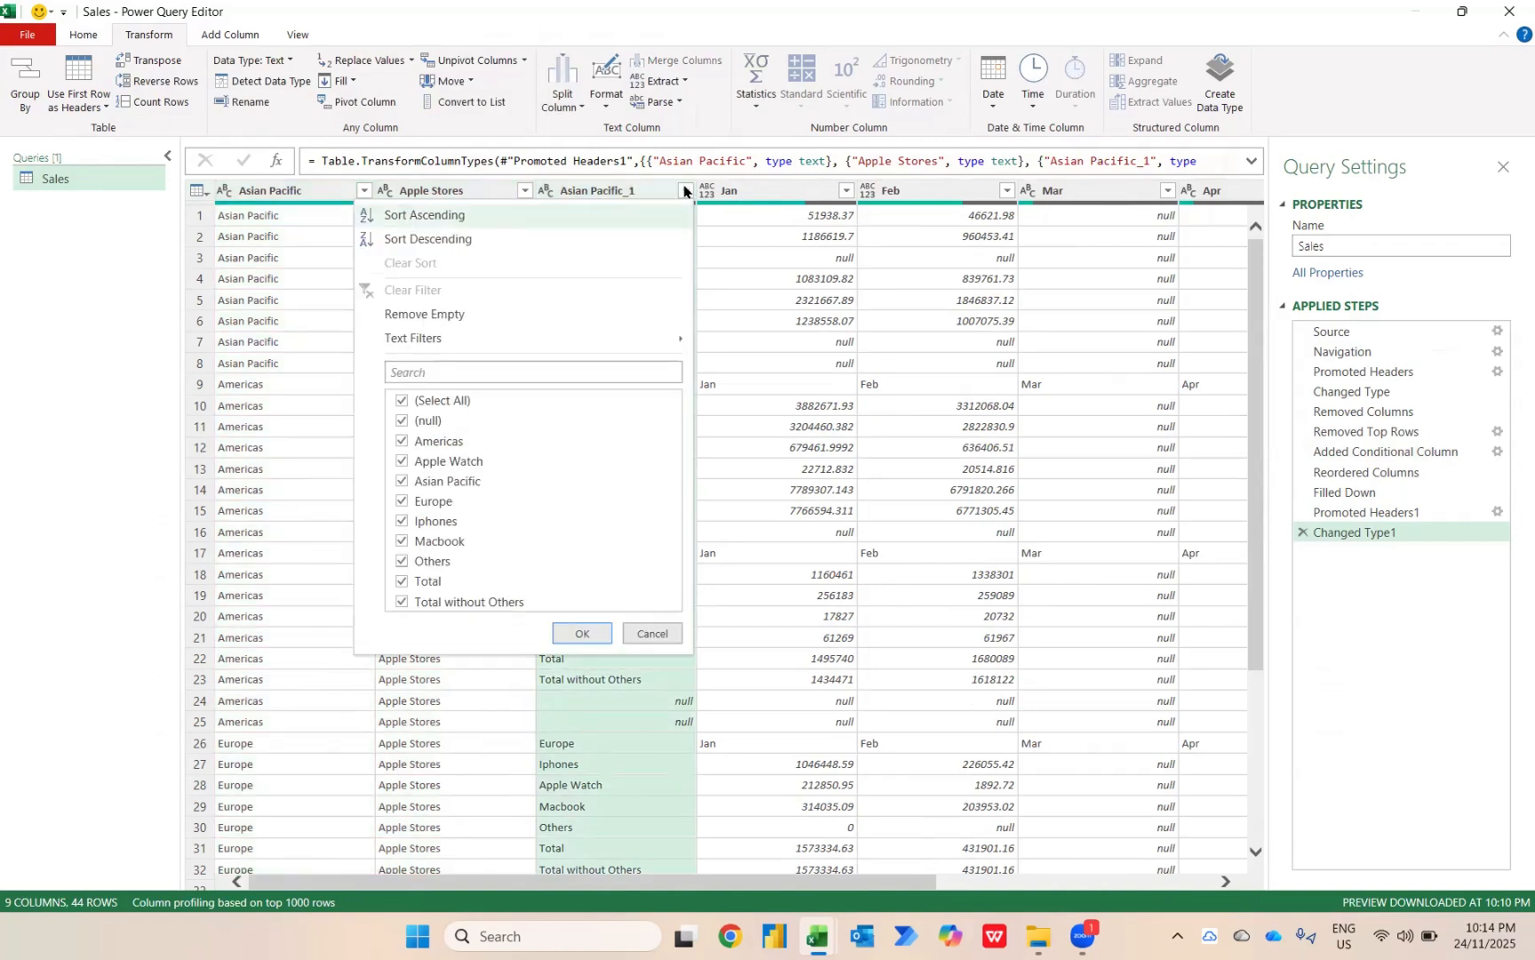
{"action": "left_click", "coordinate": [414, 405]}
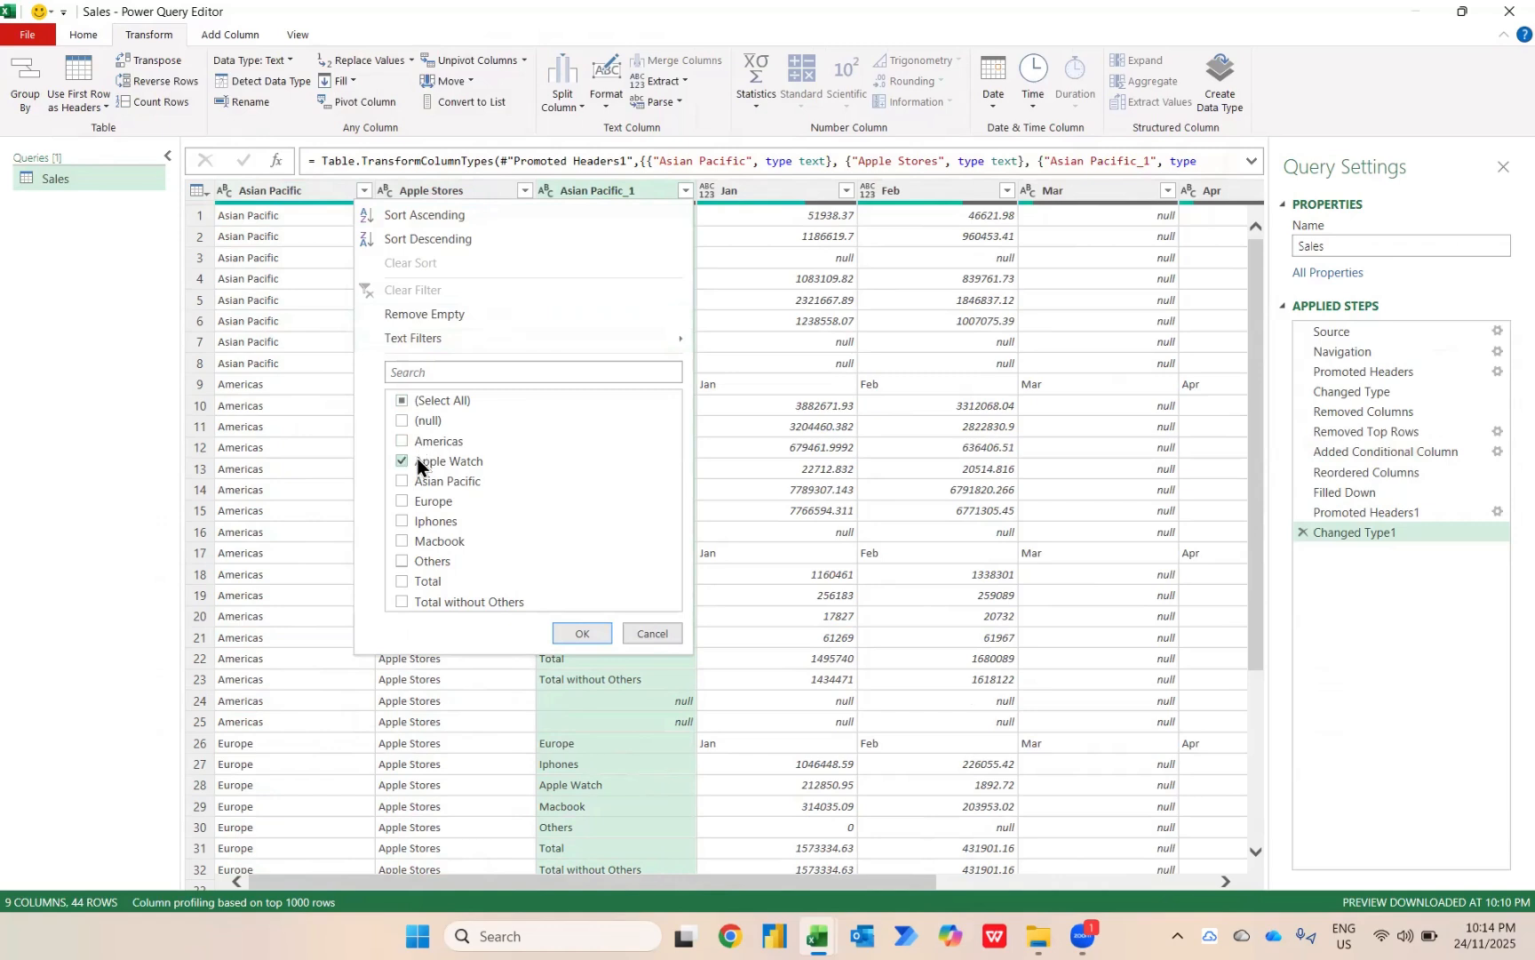
{"action": "left_click", "coordinate": [418, 464]}
{"action": "left_click", "coordinate": [417, 528]}
{"action": "left_click", "coordinate": [414, 542]}
{"action": "left_click", "coordinate": [412, 558]}
{"action": "left_click", "coordinate": [581, 634]}
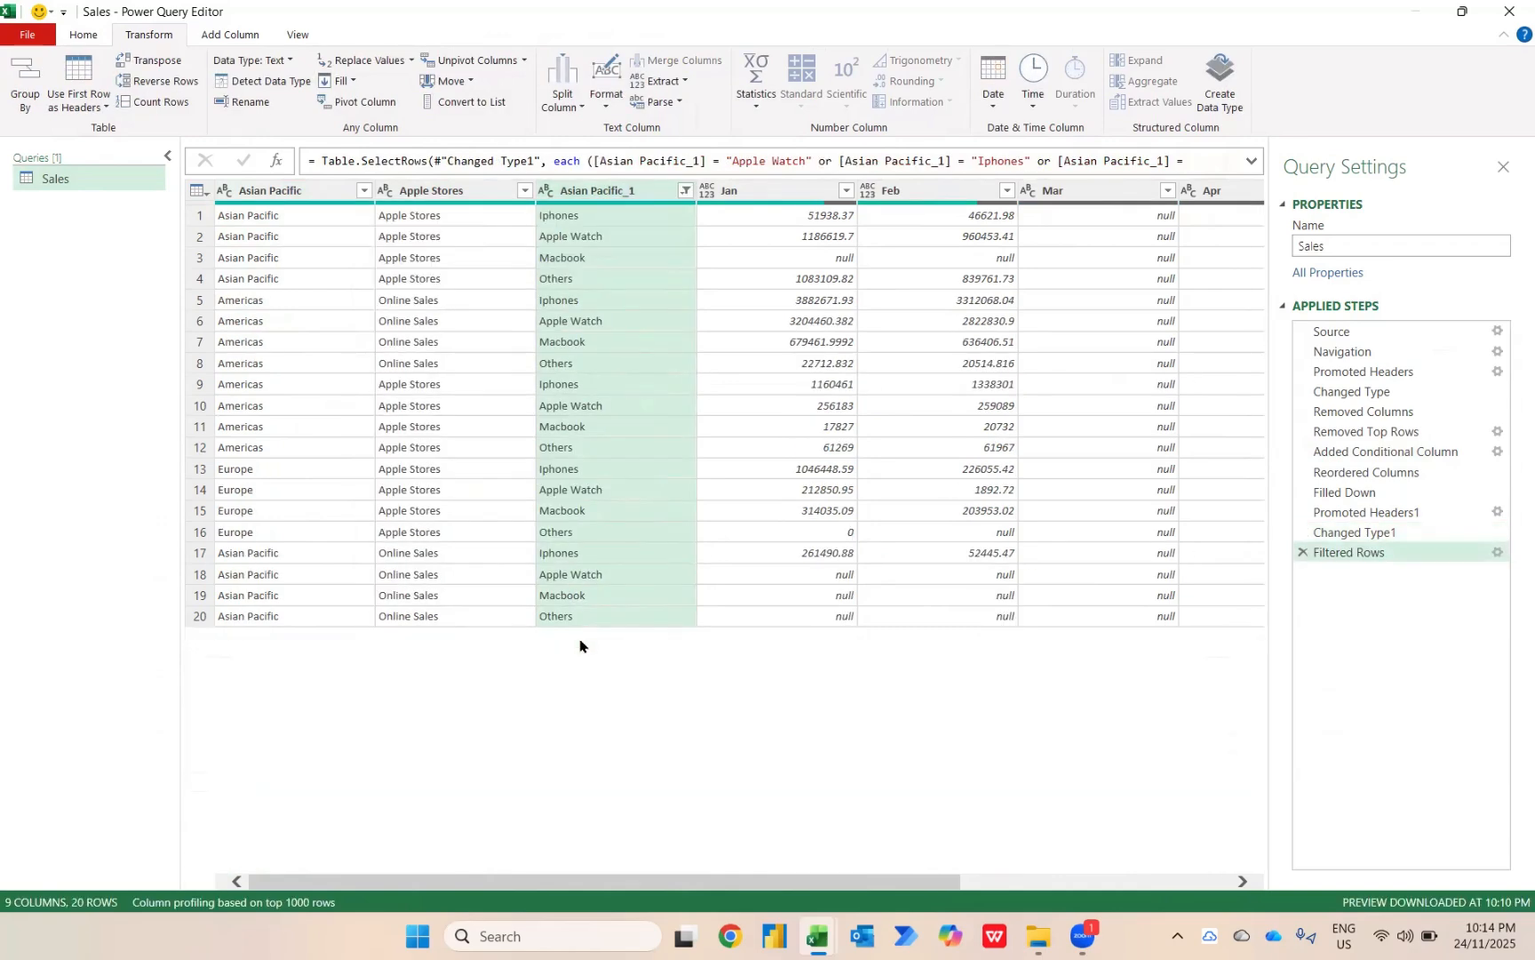
Unpivot all columns other than Asian Pacific, Apple Stores and Asian Pacific_1, and delete that unpivot from the applied steps.
{"action": "left_click", "coordinate": [311, 196]}
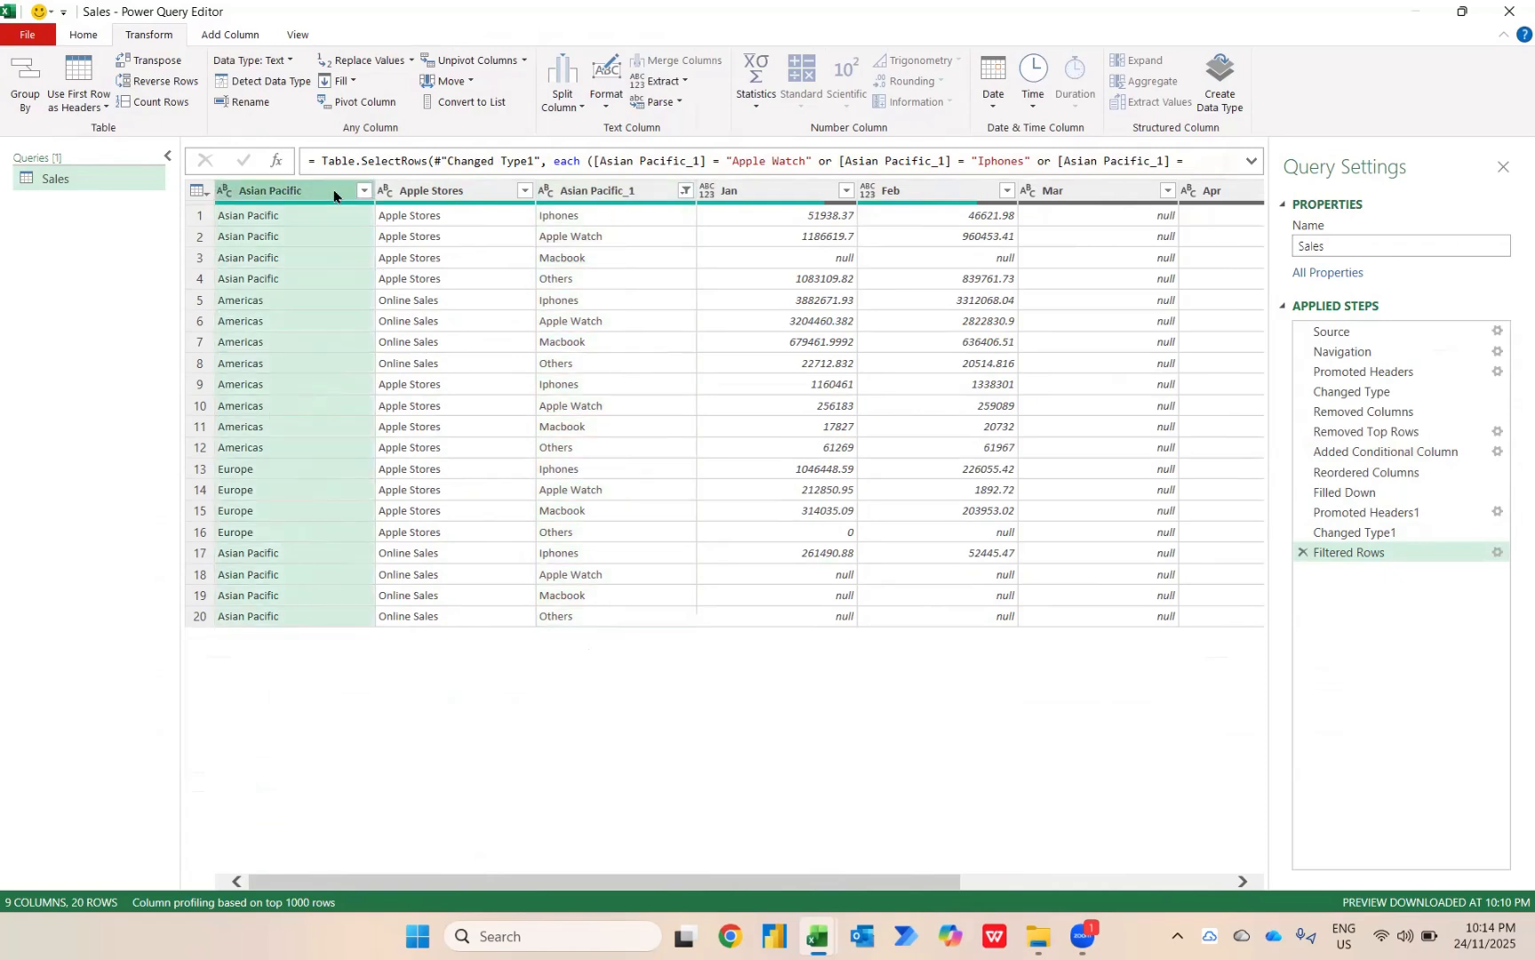
{"action": "left_click", "coordinate": [621, 197], "text": "shift"}
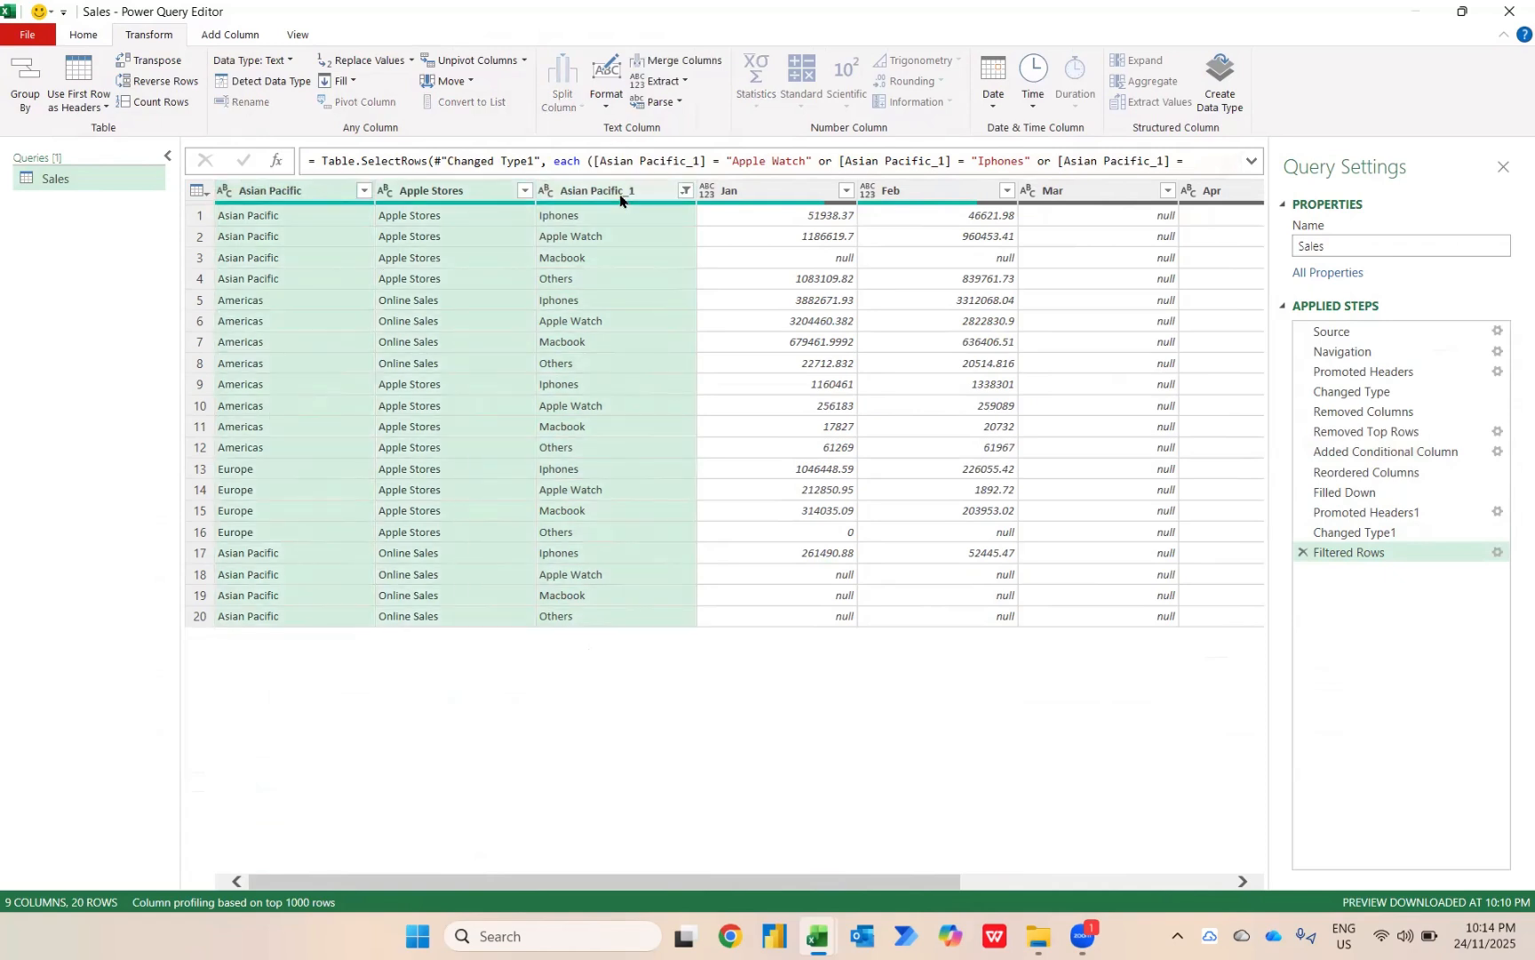
{"action": "right_click", "coordinate": [620, 199]}
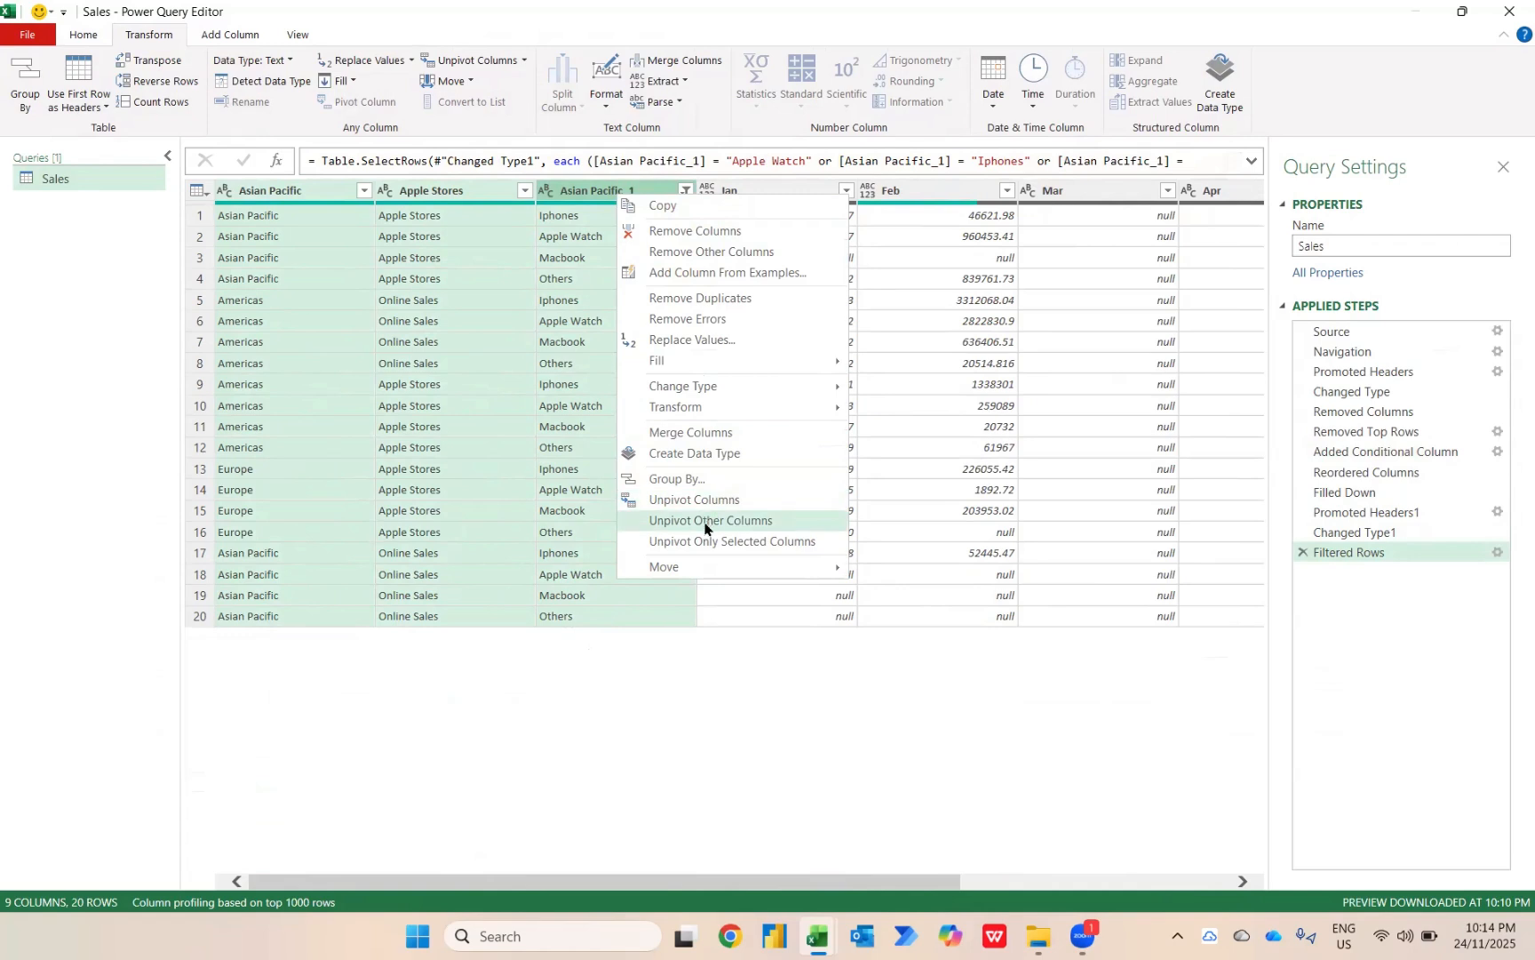
{"action": "left_click", "coordinate": [753, 522]}
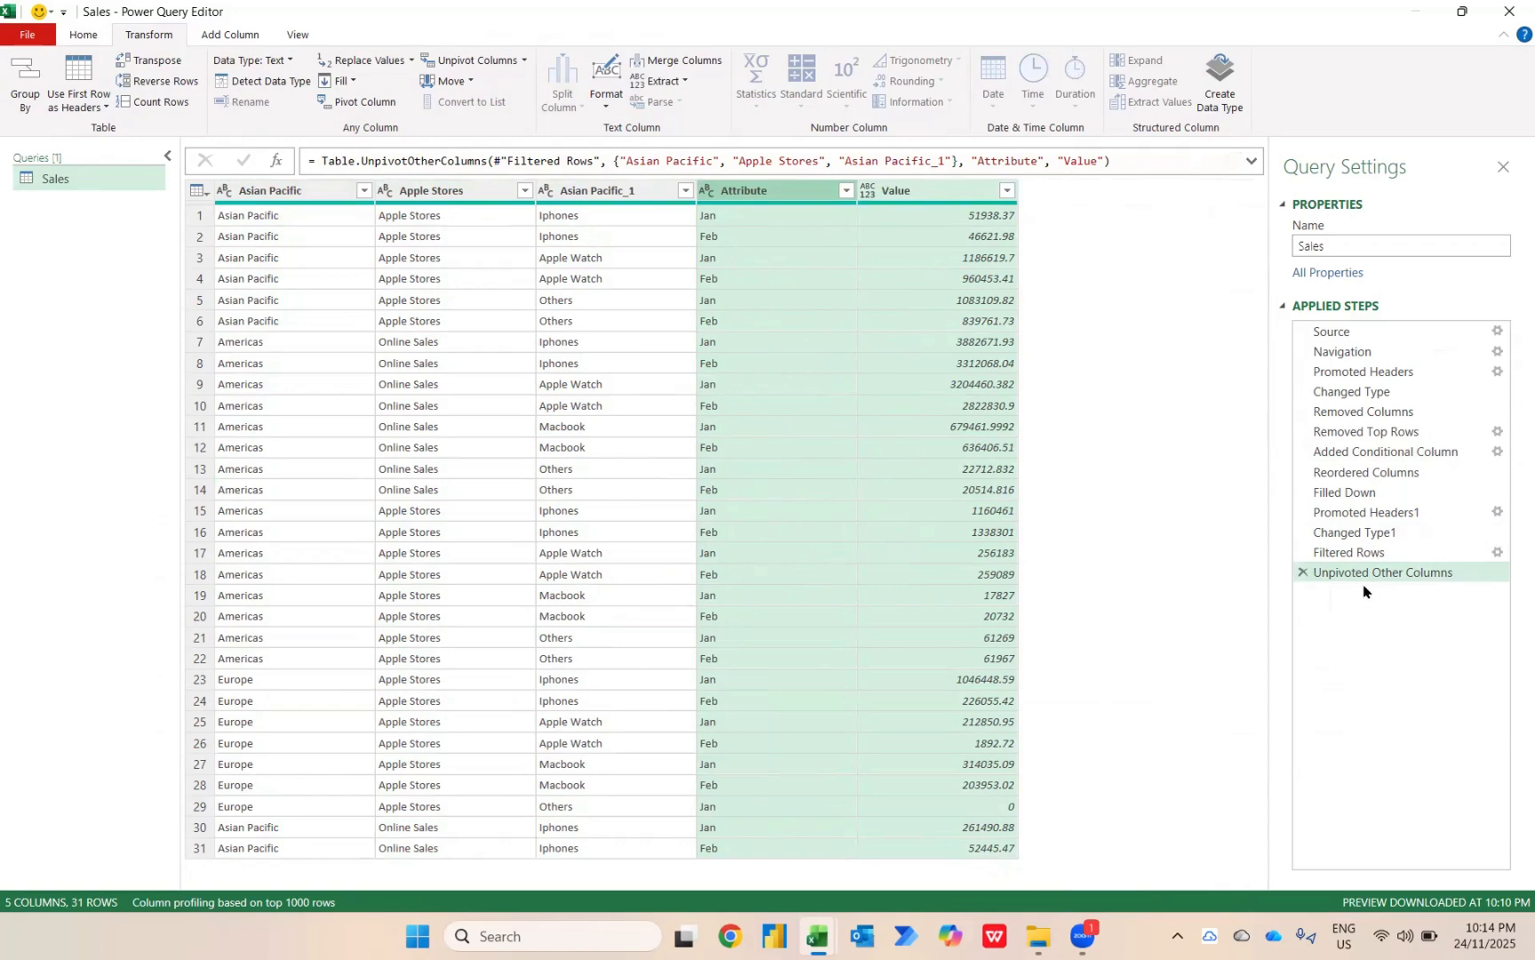
{"action": "left_click", "coordinate": [1302, 574]}
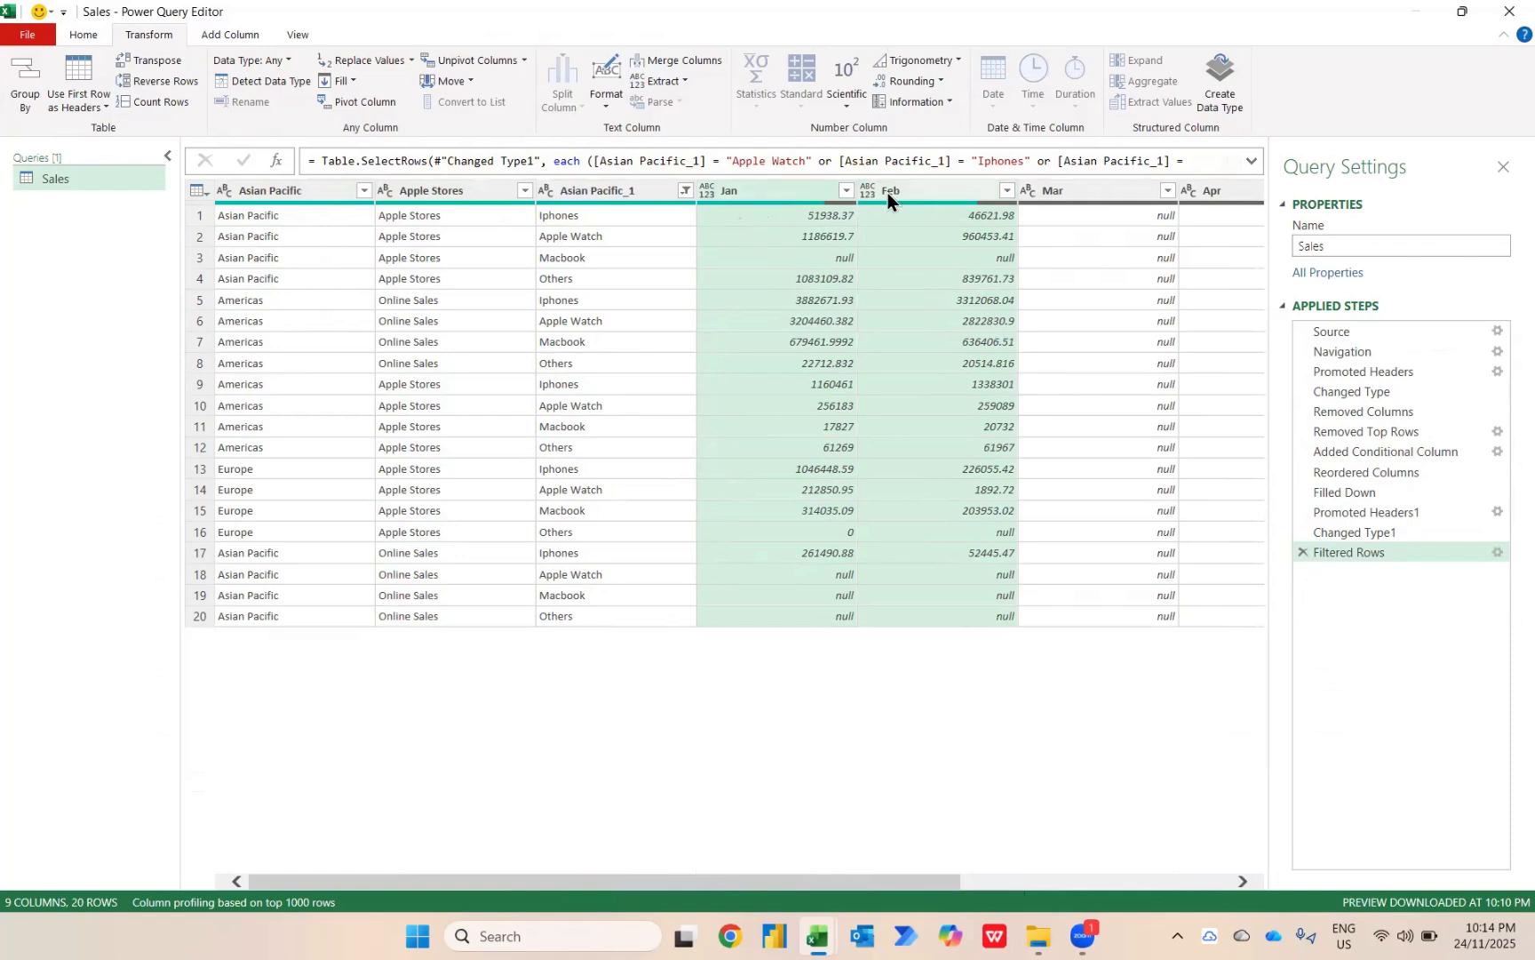
{"action": "scroll", "coordinate": [1100, 285], "scroll_direction": "right", "scroll_amount": 5}
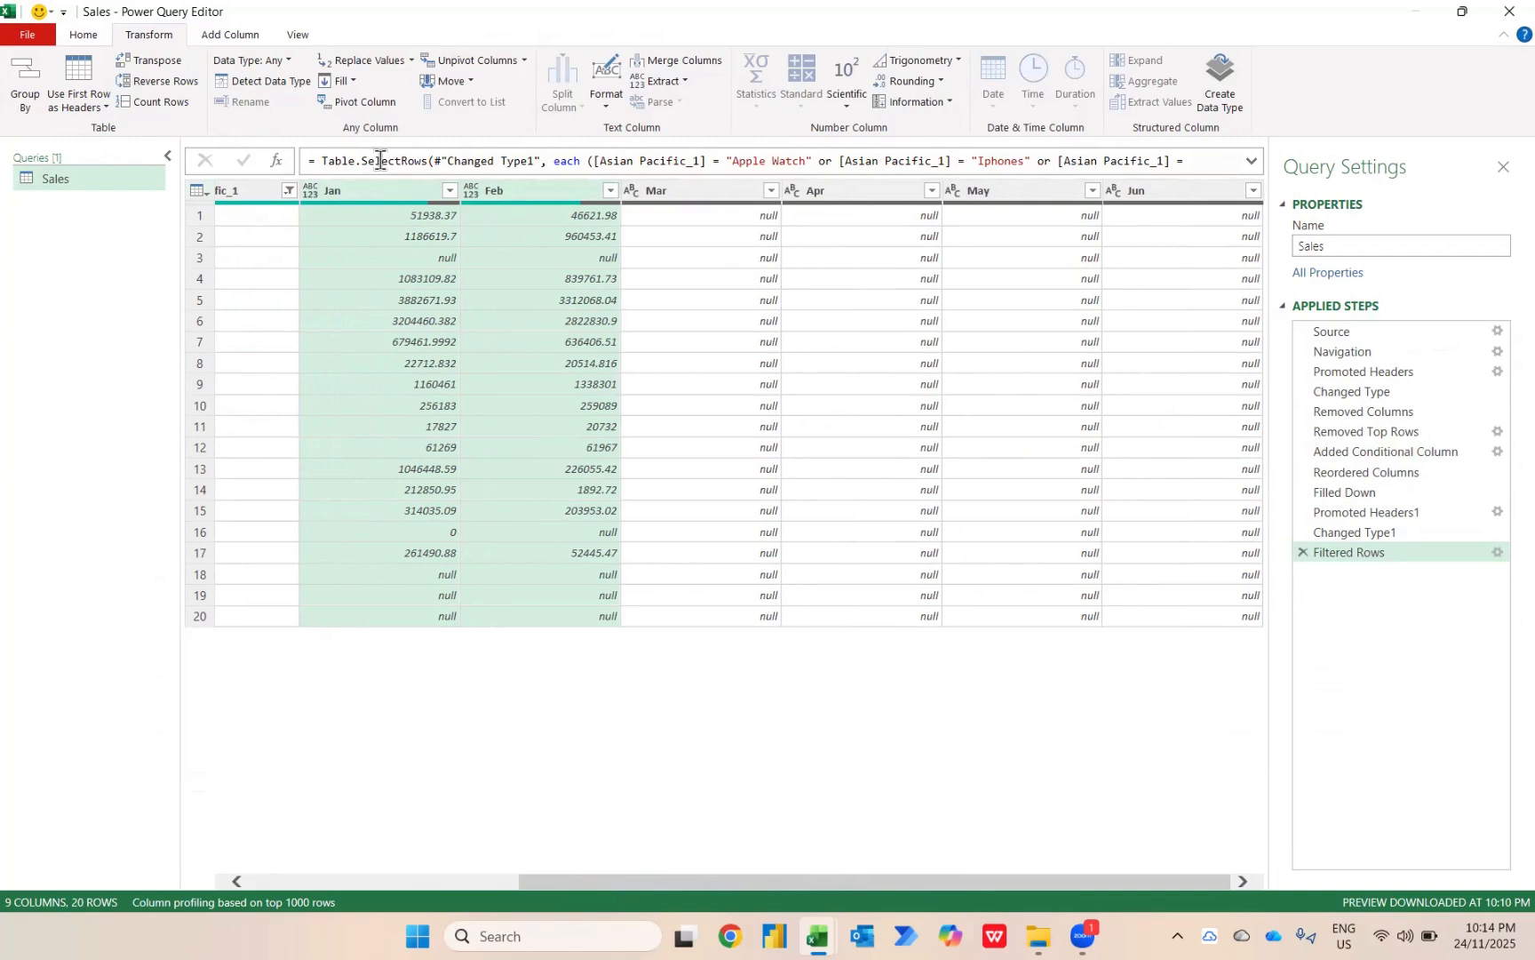
{"action": "left_click", "coordinate": [378, 190]}
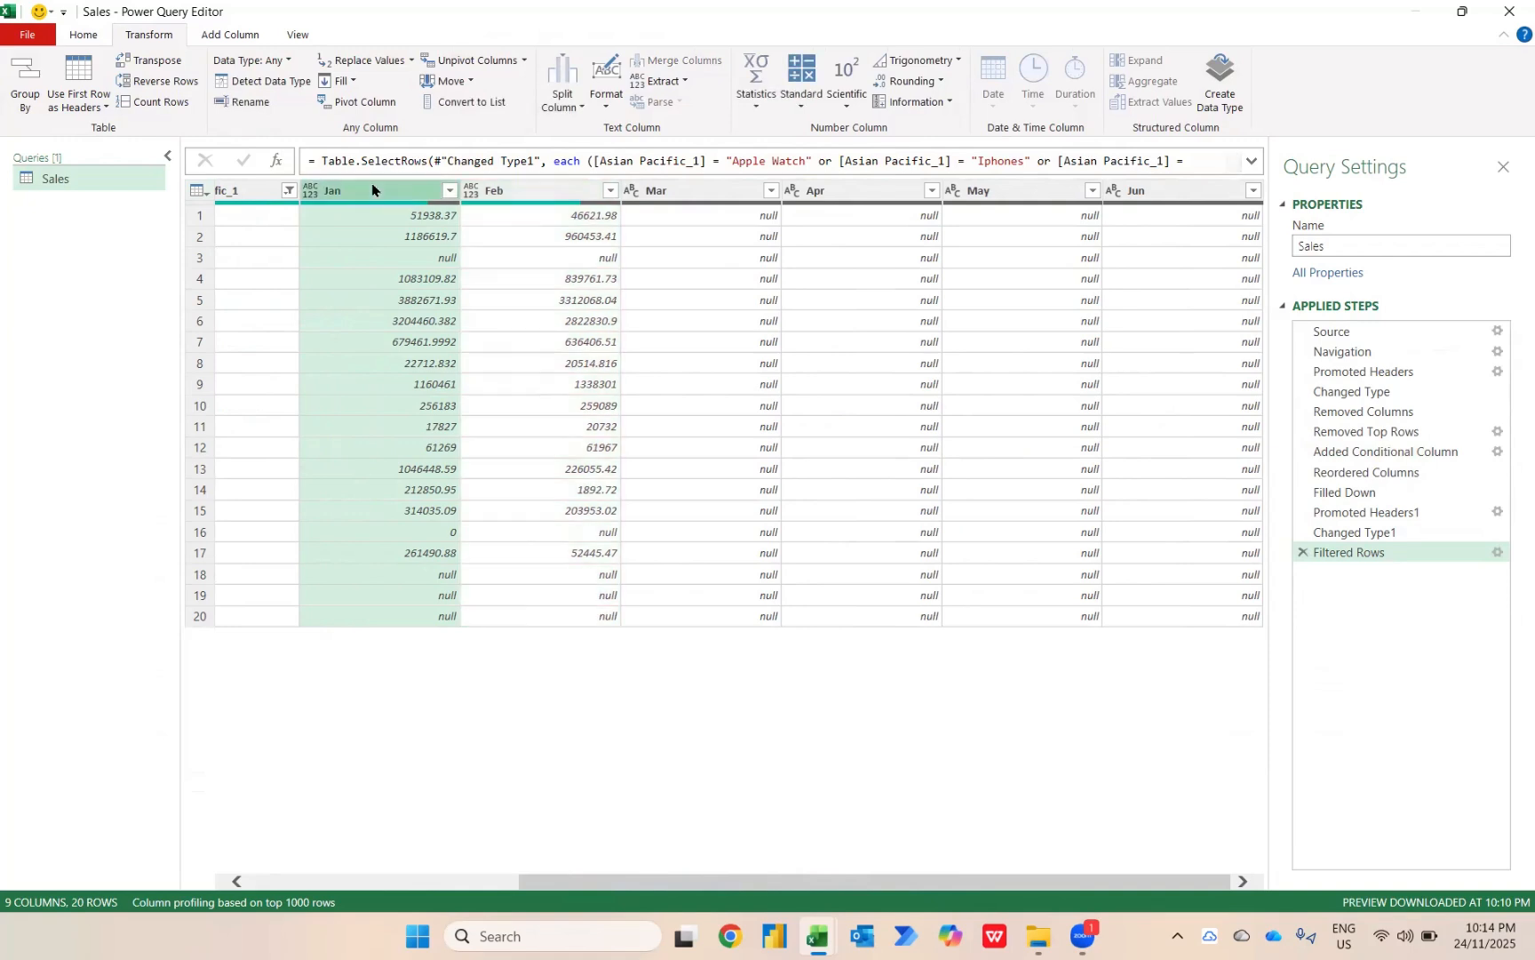
{"action": "left_click", "coordinate": [1199, 191], "text": "shift"}
{"action": "right_click", "coordinate": [1200, 192]}
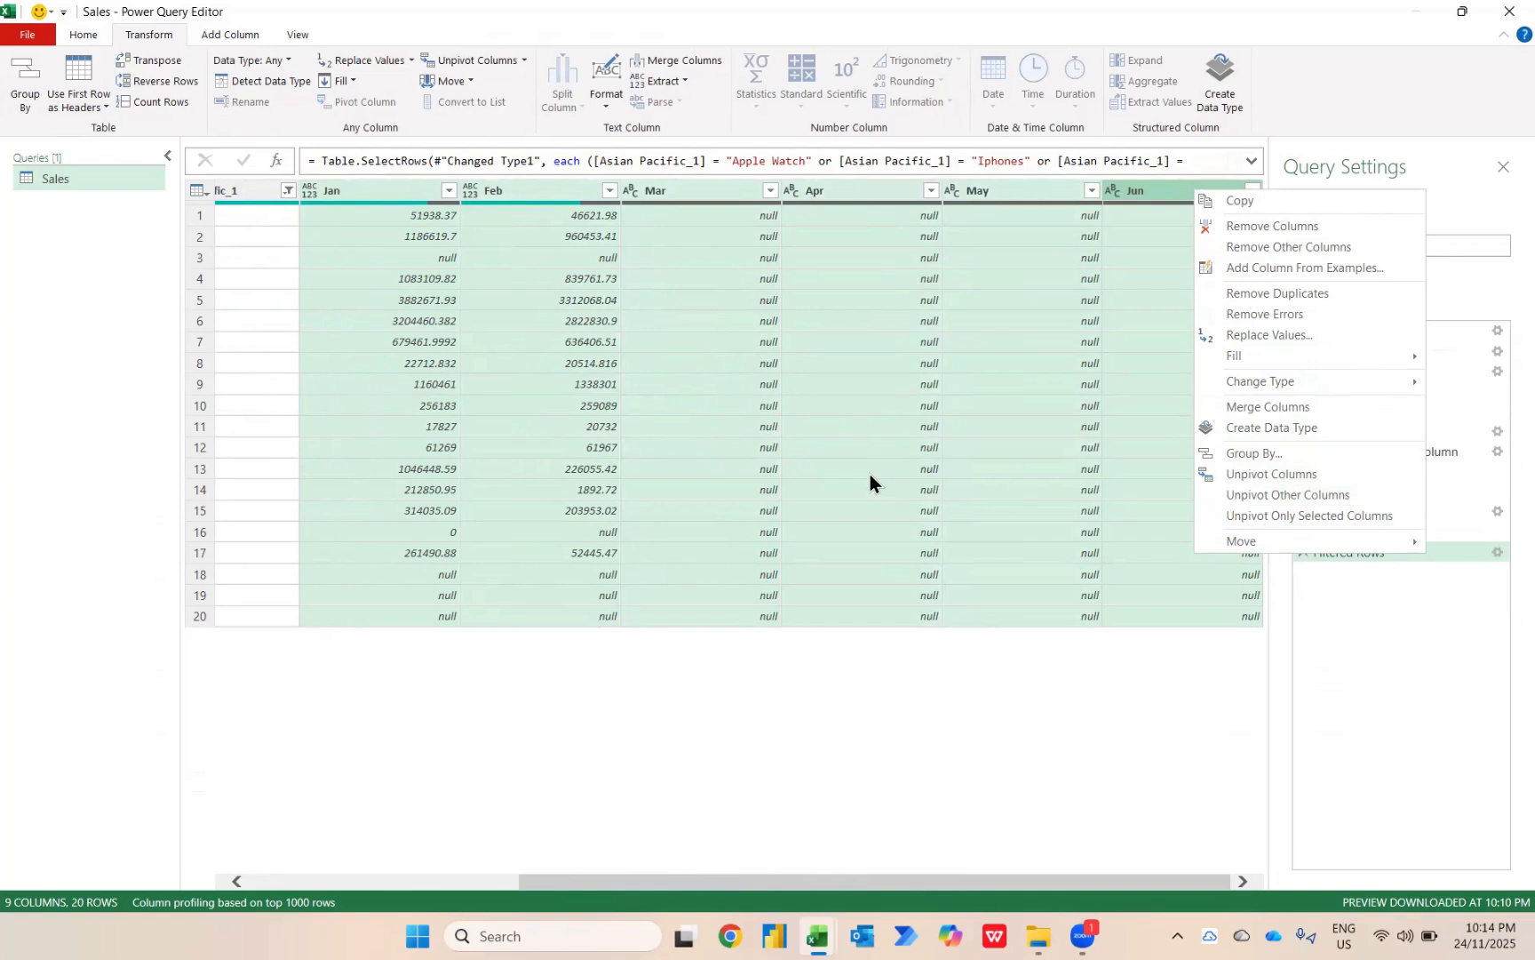
{"action": "left_click", "coordinate": [447, 263]}
{"action": "scroll", "coordinate": [447, 265], "scroll_direction": "left", "scroll_amount": 5}
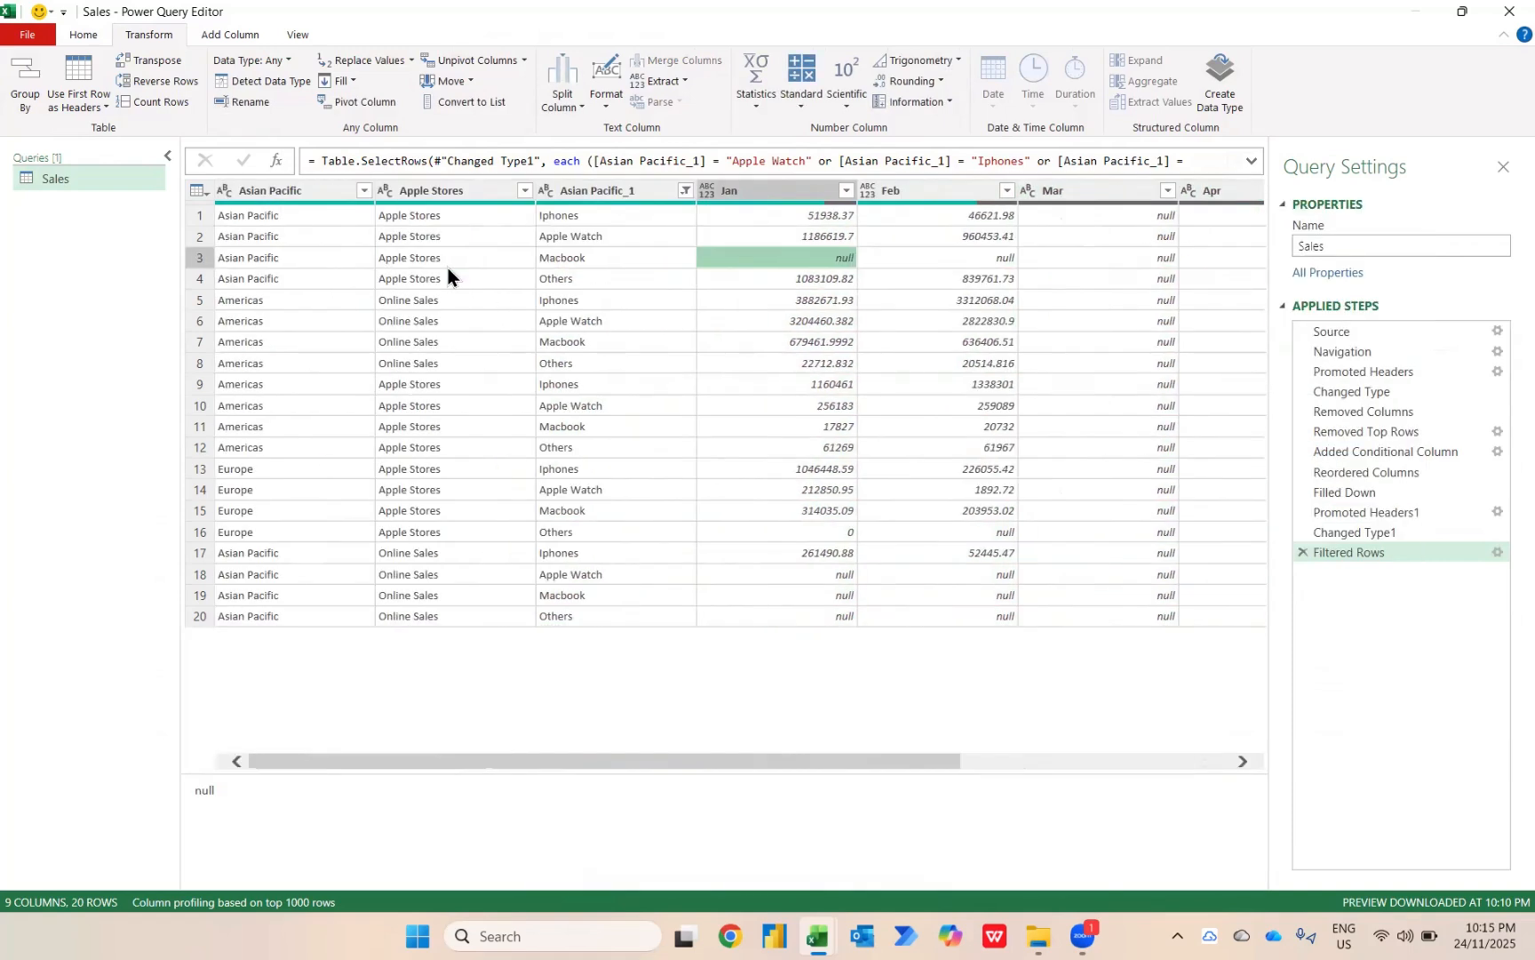
Unpivot all columns other than Asian Pacific, Apple Stores and Asian Pacific_1 in the Sales query.
{"action": "left_click", "coordinate": [304, 197]}
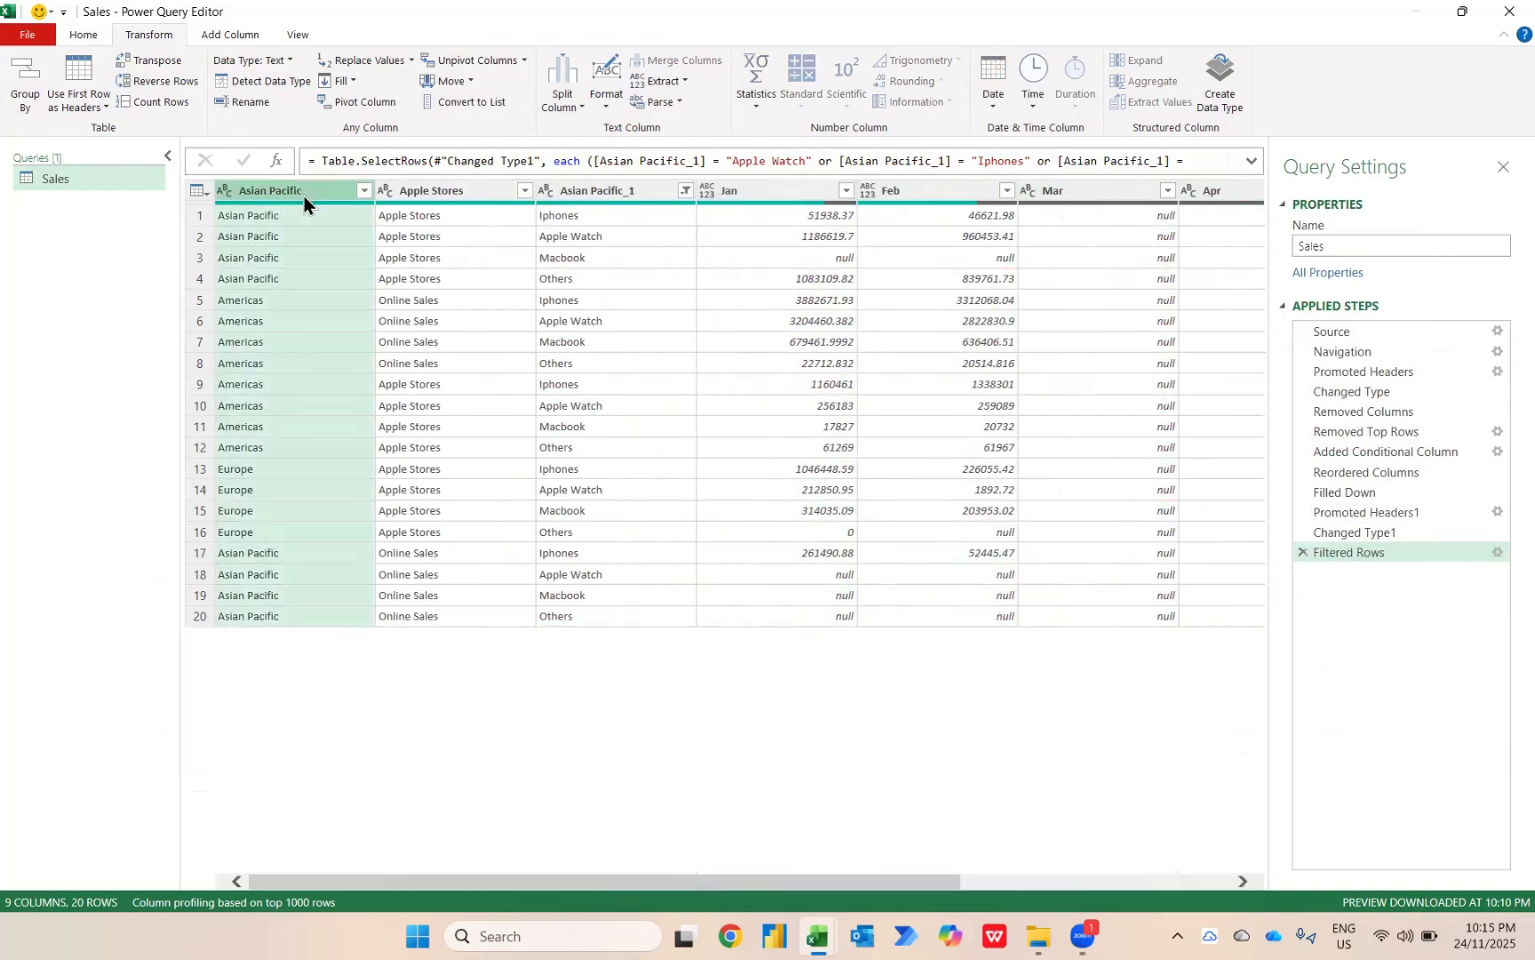
{"action": "left_click", "coordinate": [620, 184], "text": "shift"}
{"action": "key", "text": "shift"}
{"action": "key", "text": "shift"}
{"action": "key", "text": "shift"}
{"action": "key", "text": "shift"}
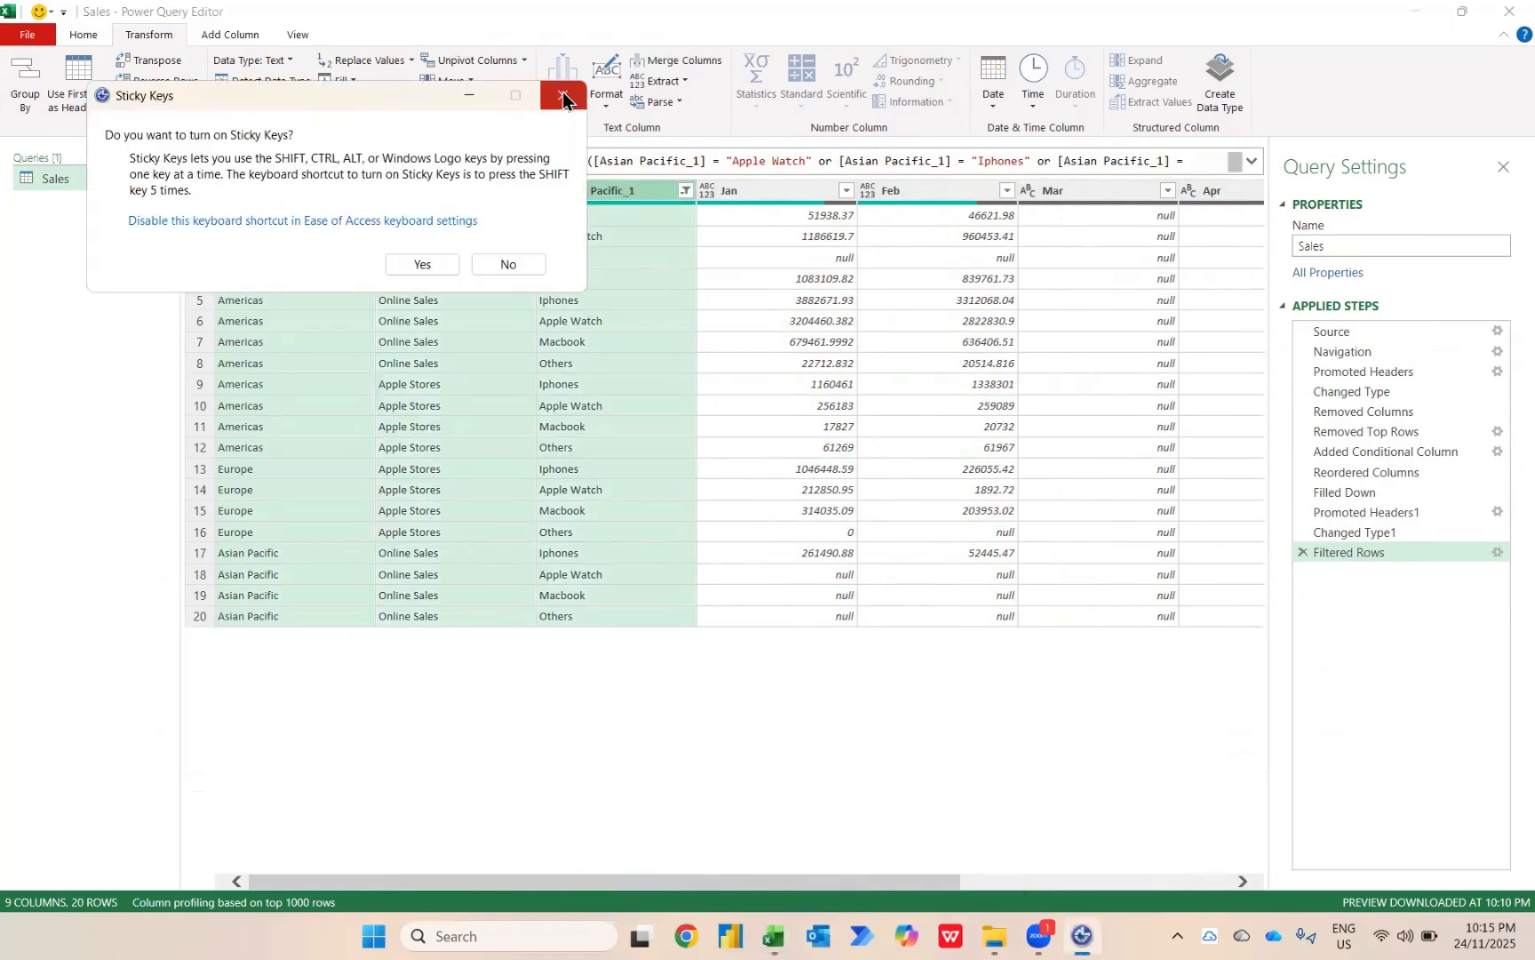
{"action": "left_click", "coordinate": [562, 95]}
{"action": "right_click", "coordinate": [596, 192]}
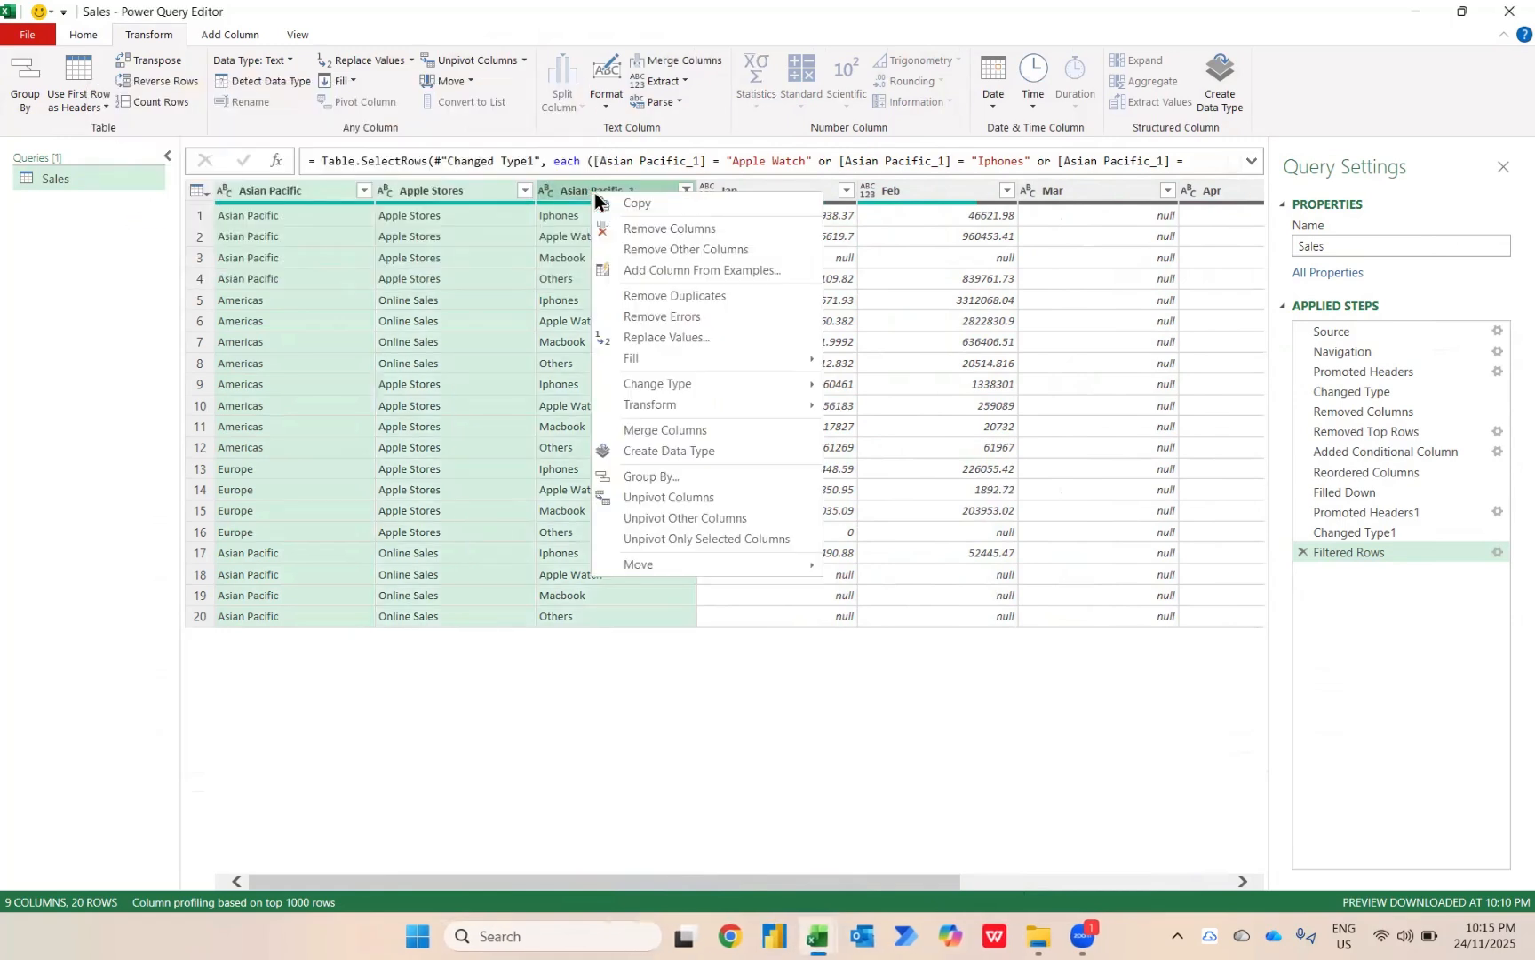
{"action": "left_click", "coordinate": [676, 520]}
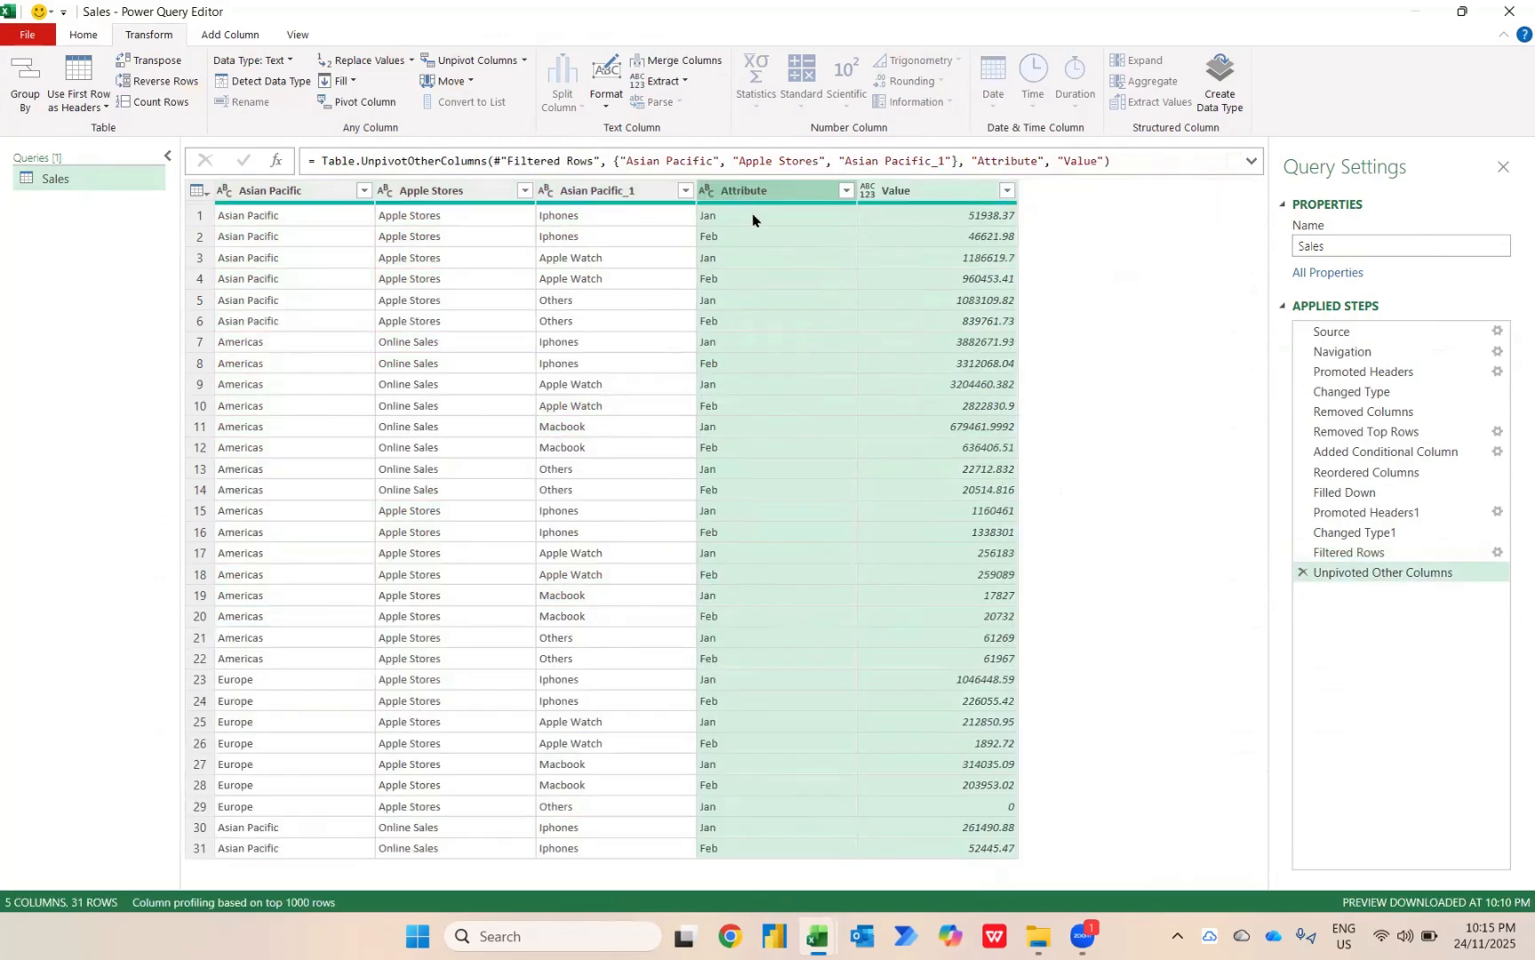
Compare the unpivoted Attribute and Value columns with the month columns in the Filtered Rows step.
{"action": "left_click", "coordinate": [738, 195]}
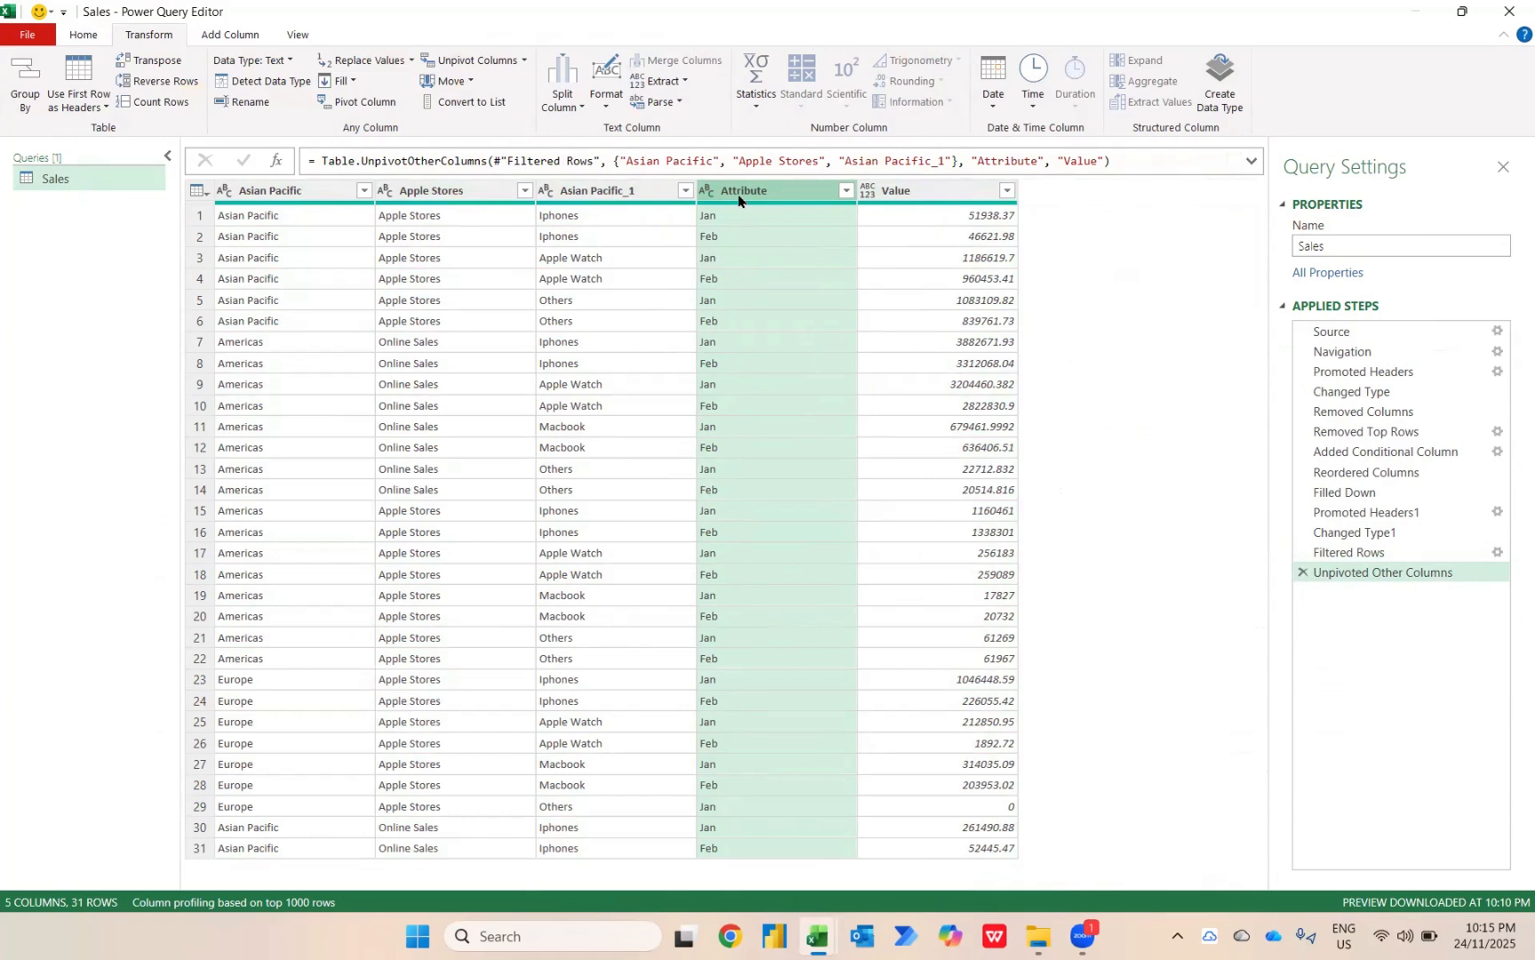
{"action": "key", "text": "shift+Right"}
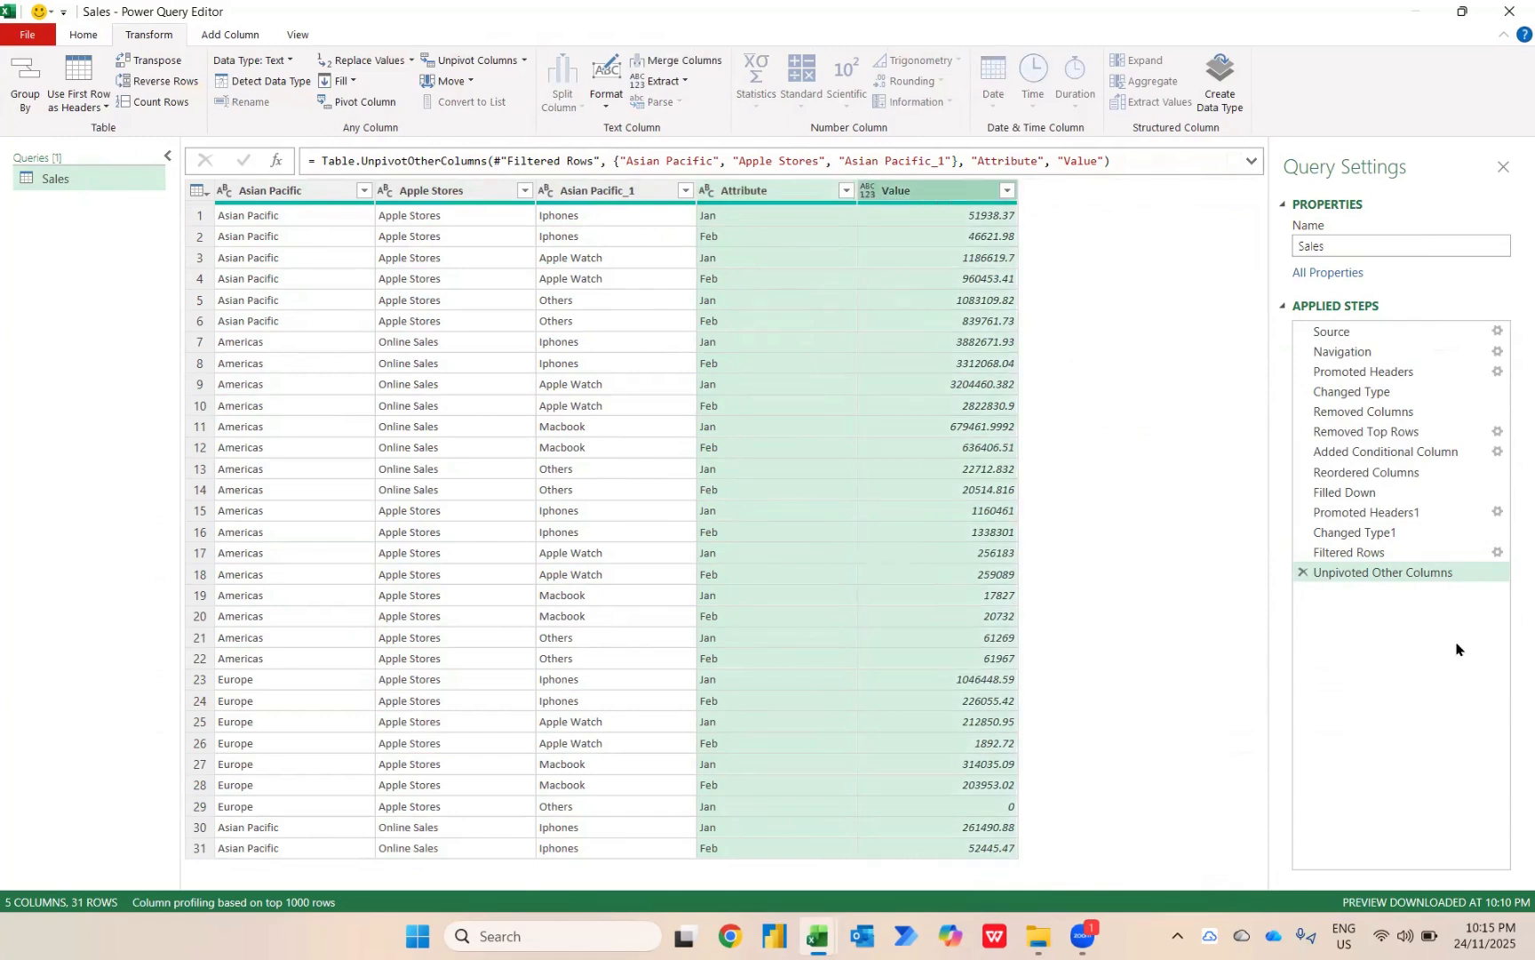
{"action": "left_click", "coordinate": [1353, 556]}
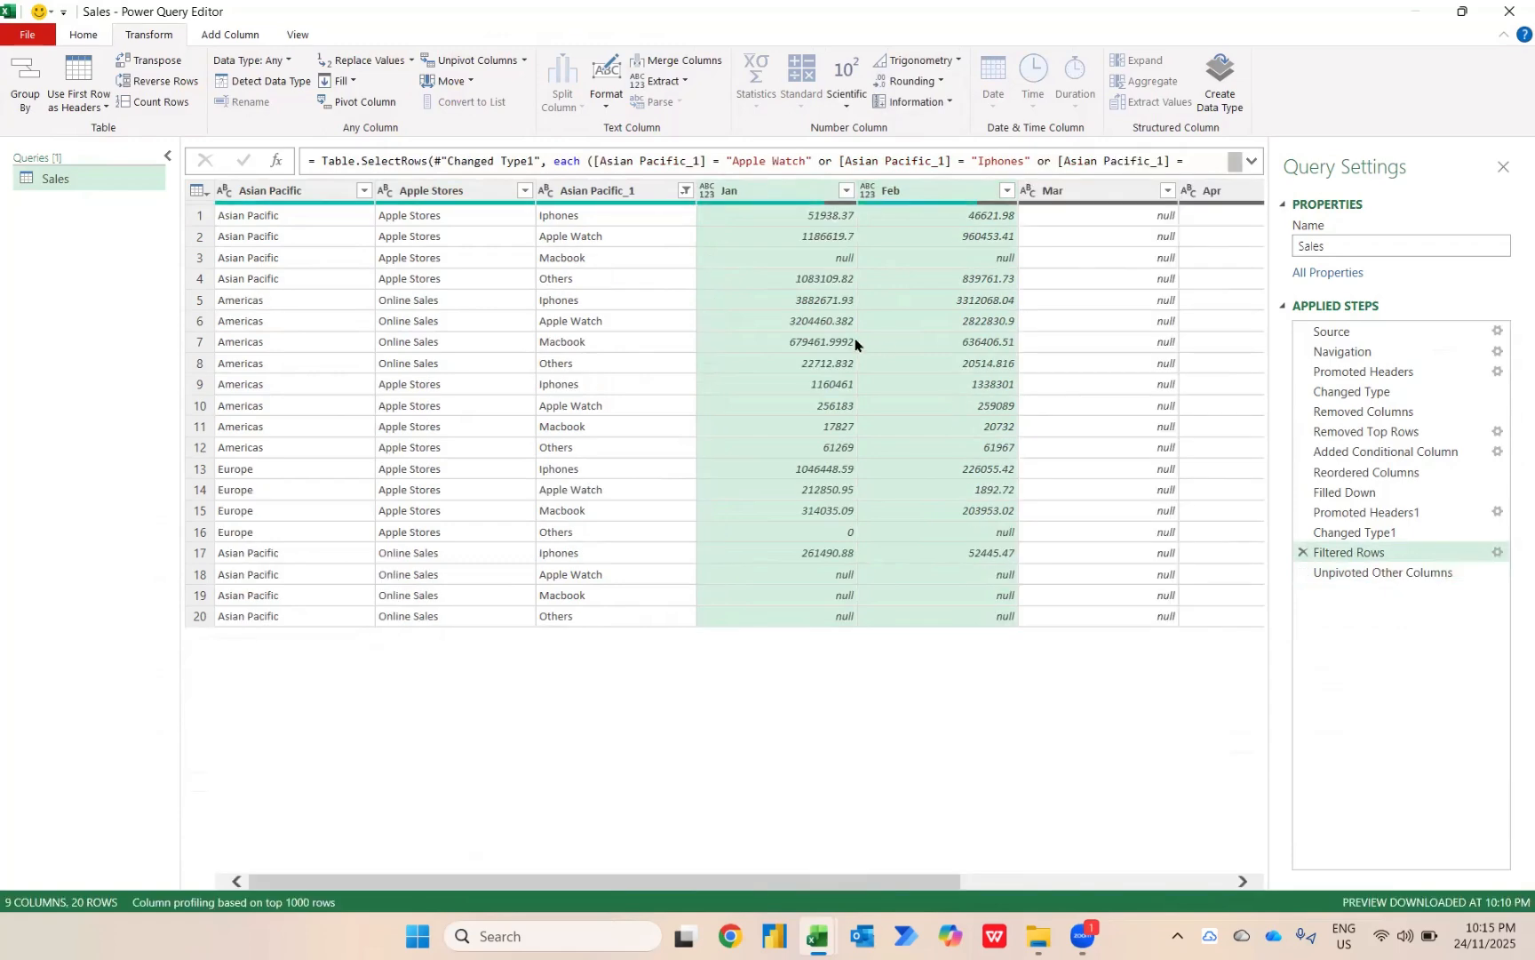
{"action": "scroll", "coordinate": [1009, 329], "scroll_direction": "right", "scroll_amount": 3}
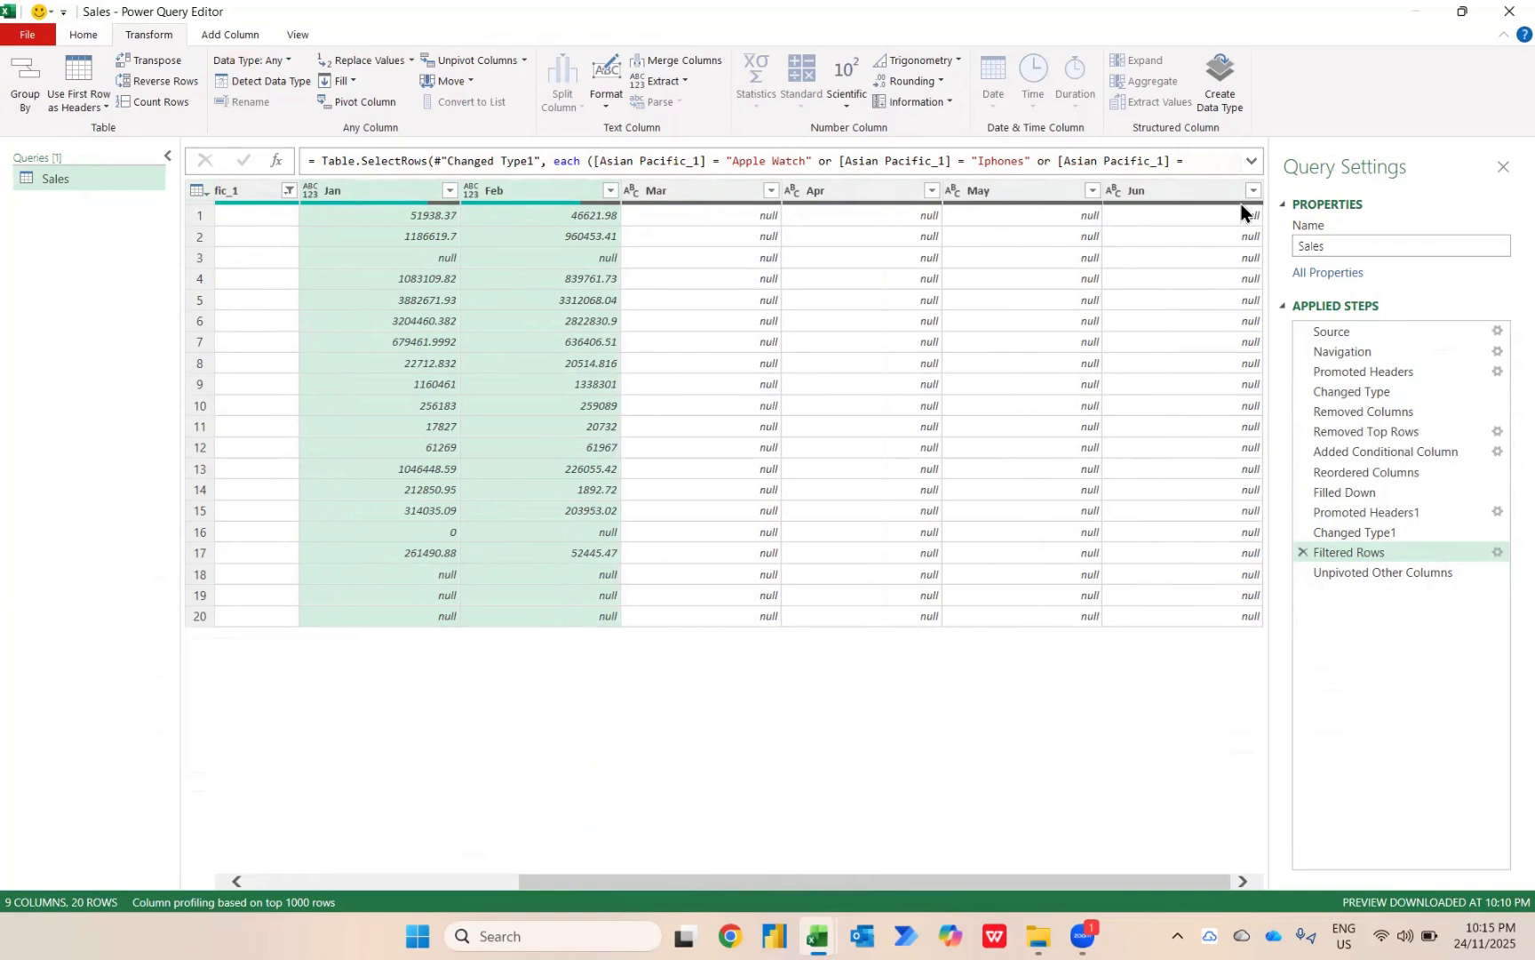
{"action": "mouse_move", "coordinate": [1241, 211]}
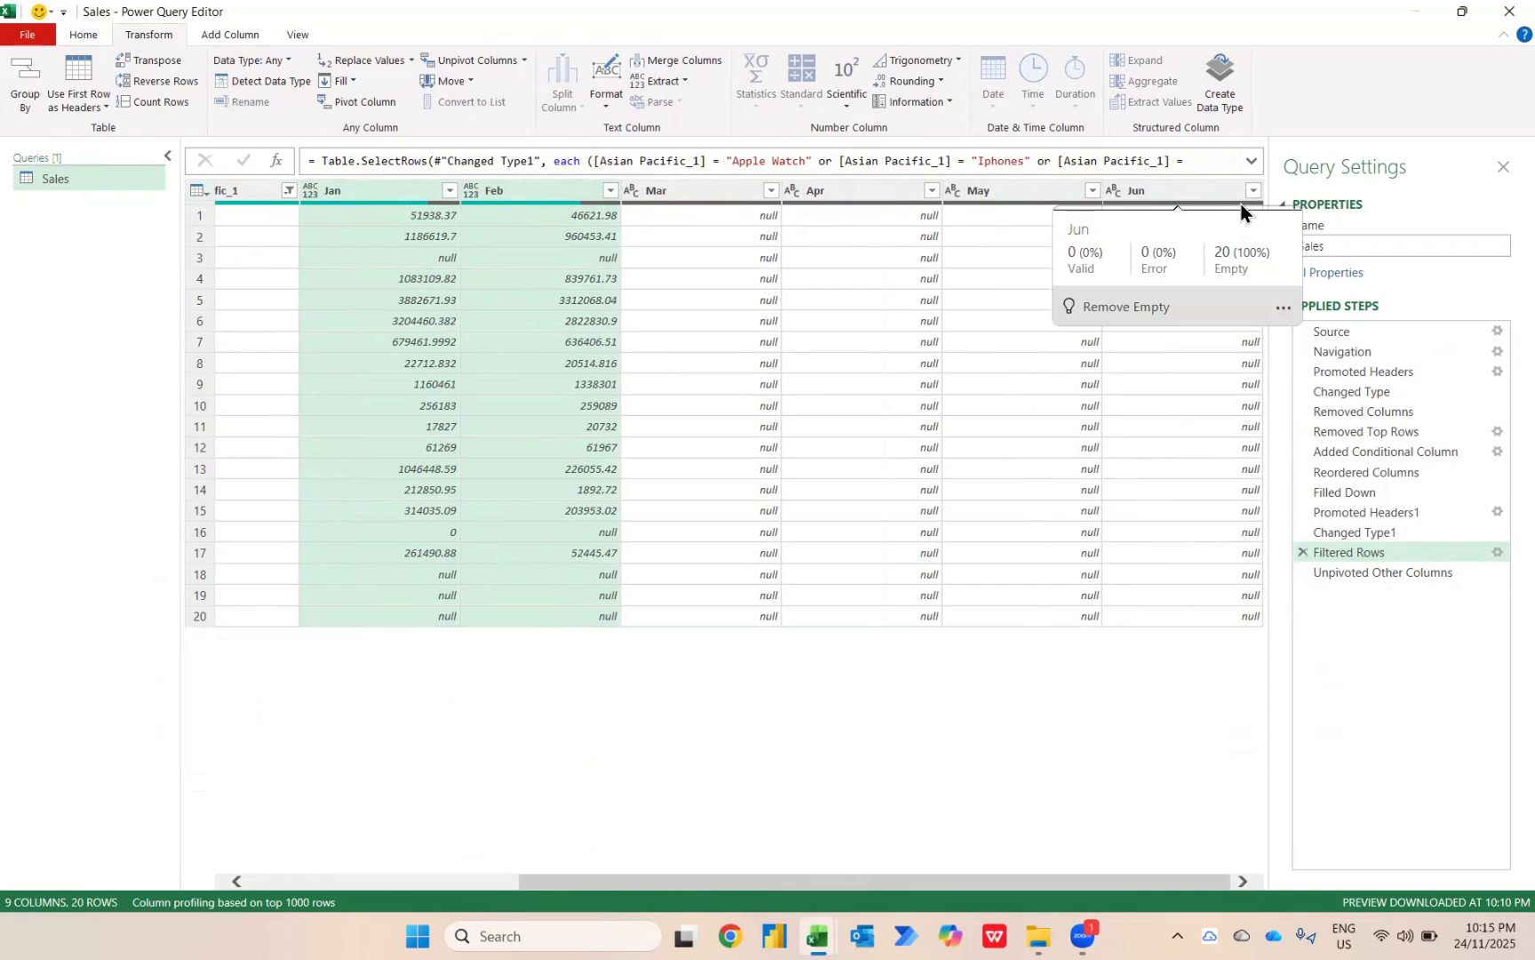
{"action": "left_click", "coordinate": [1374, 577]}
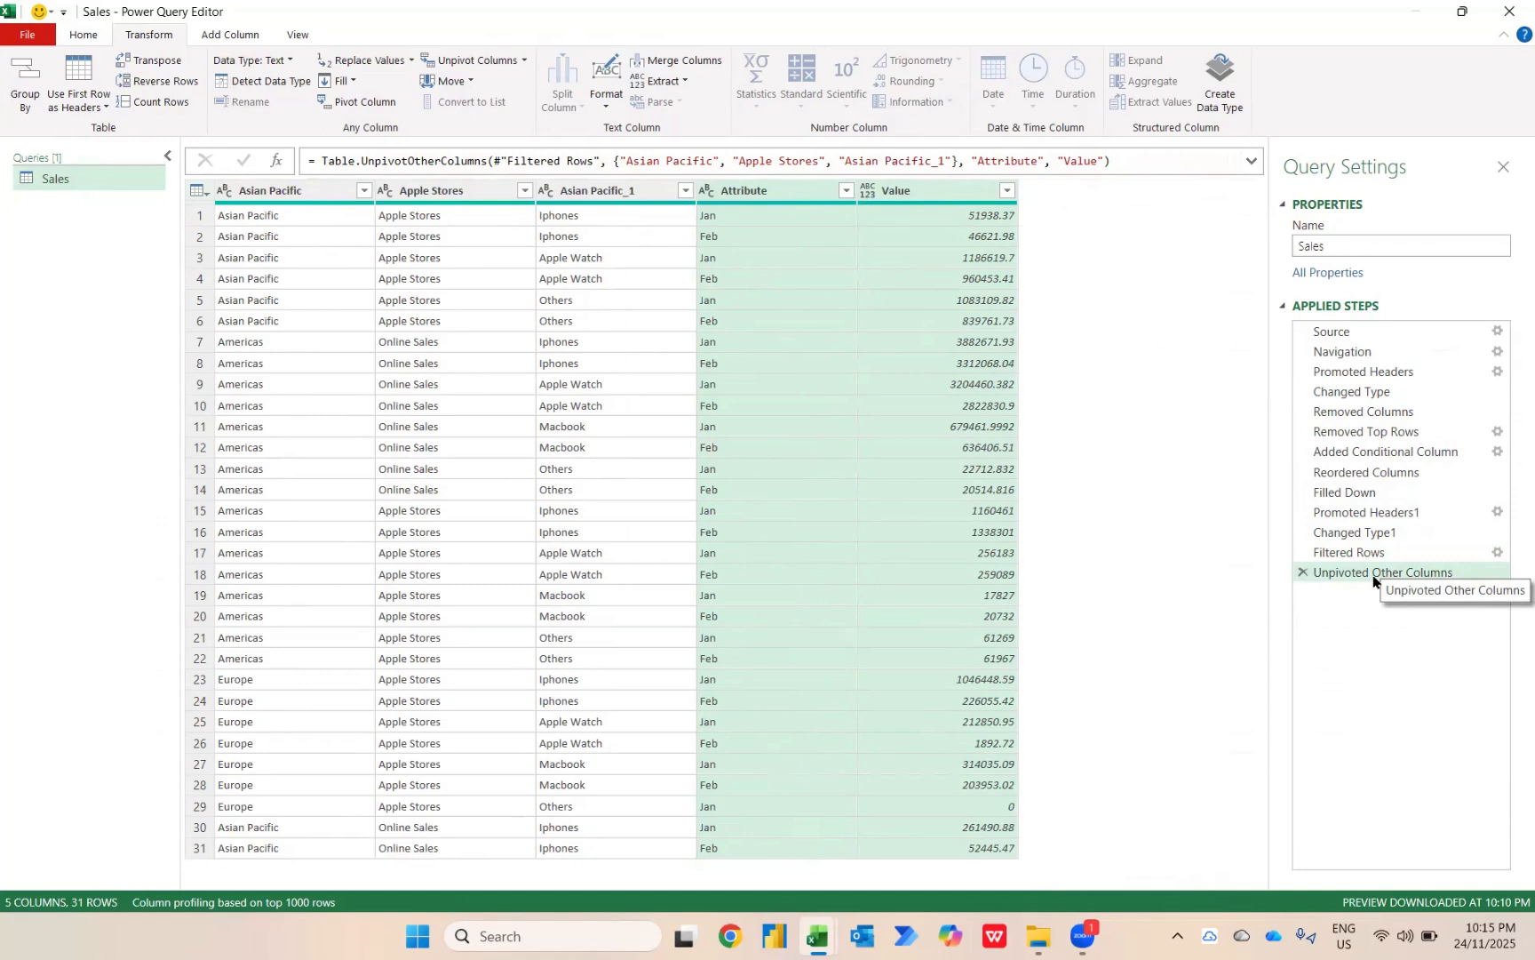
Rename the Asian Pacific column as Region.
{"action": "left_click", "coordinate": [84, 34]}
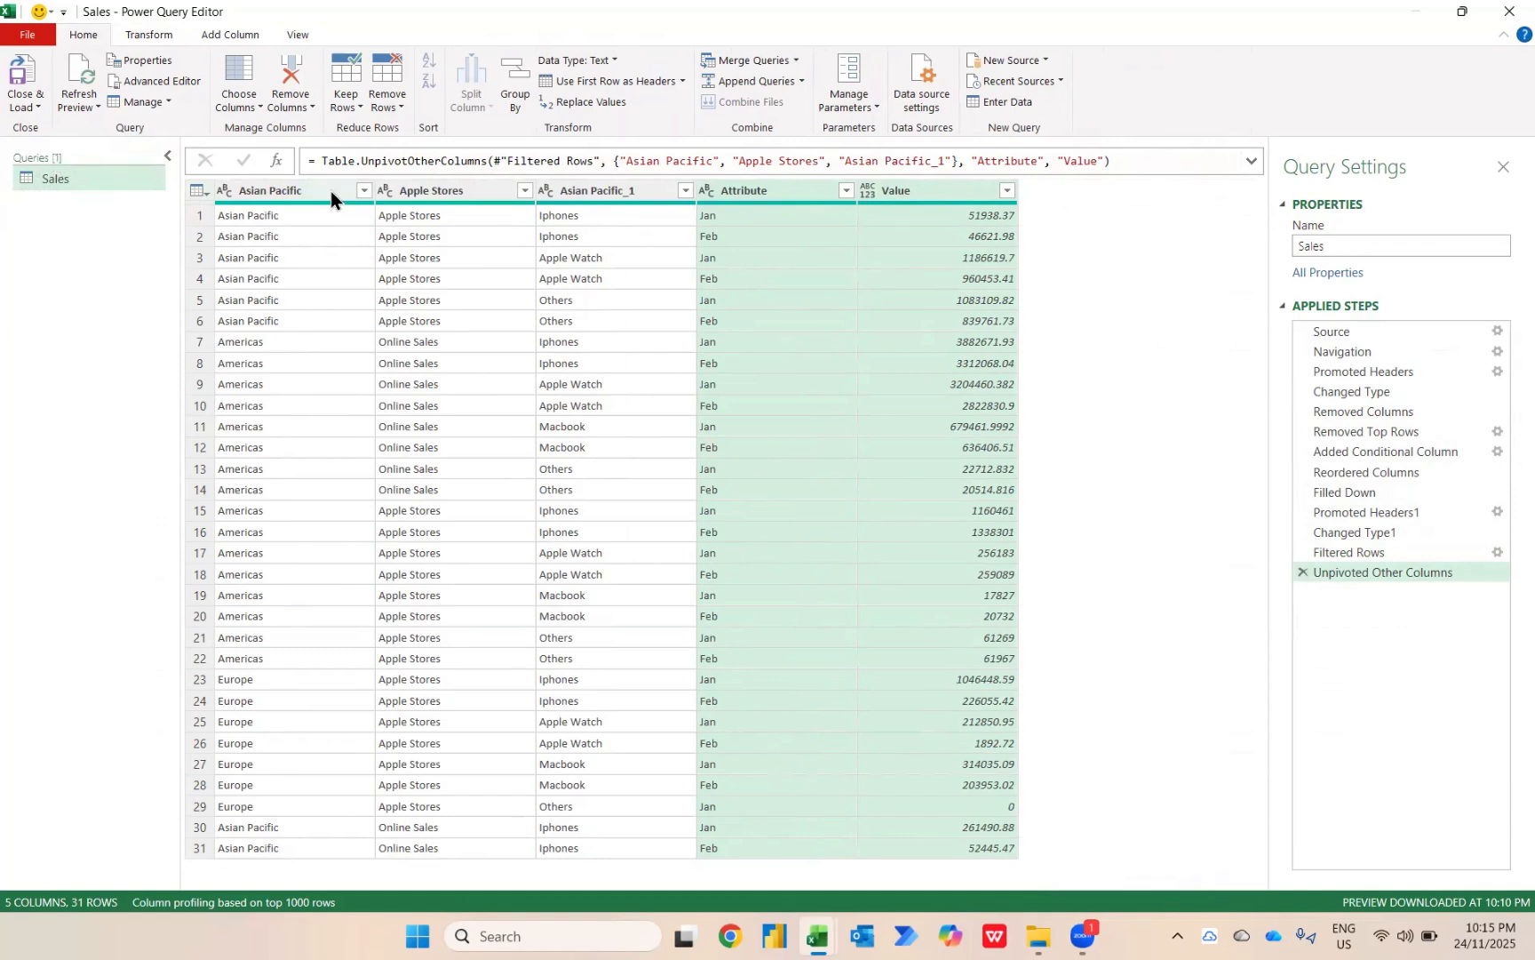
{"action": "double_click", "coordinate": [298, 189]}
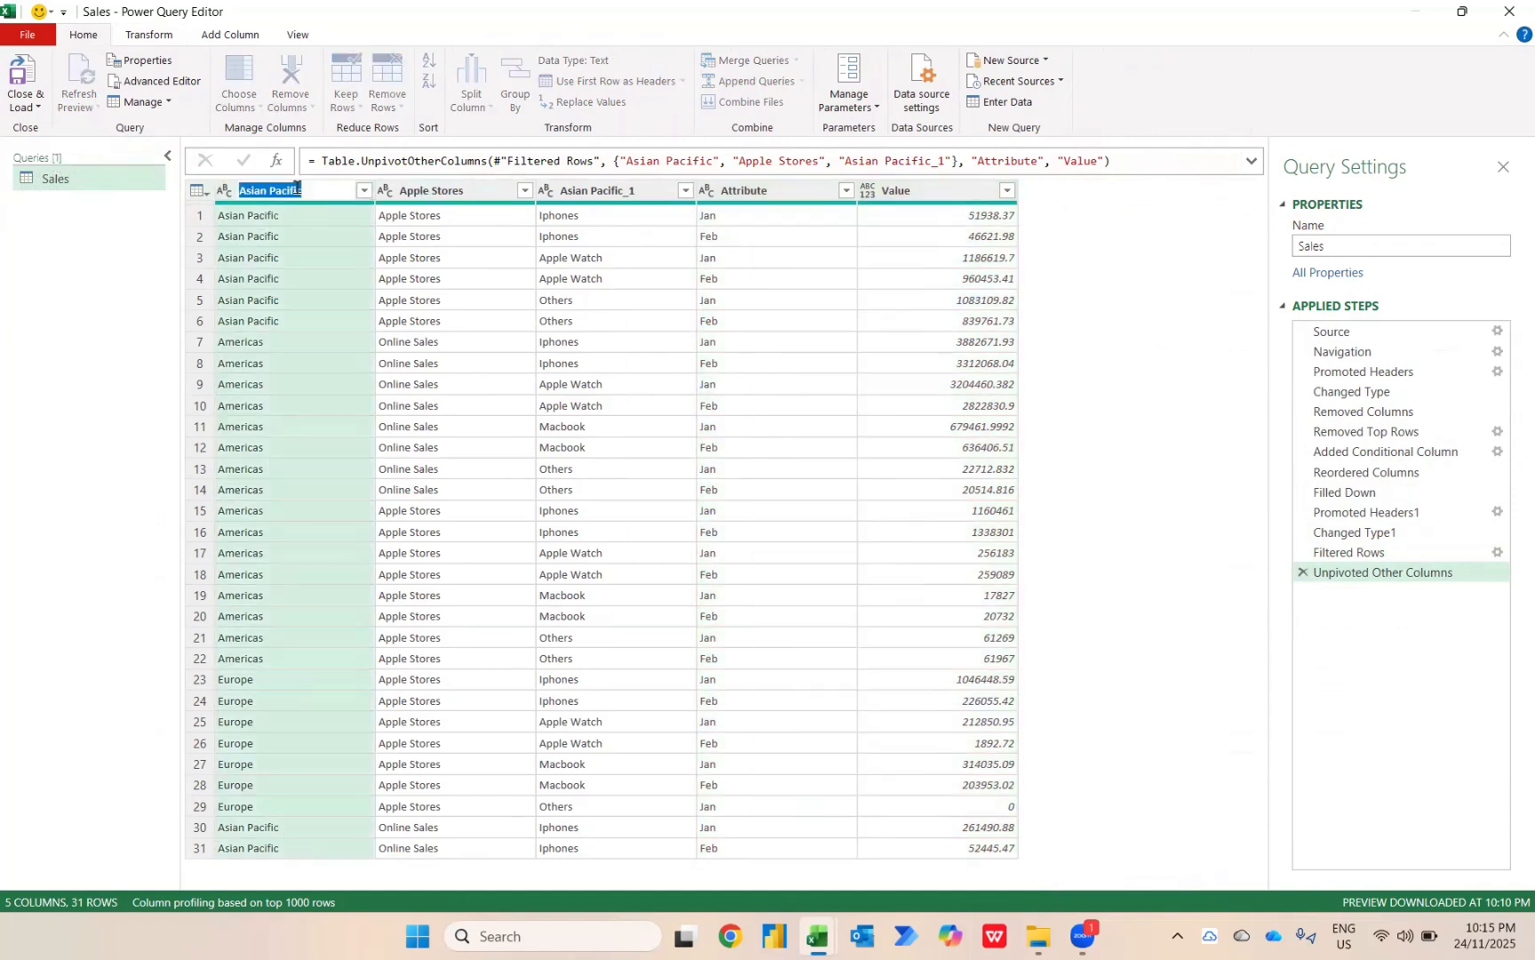
{"action": "type", "text": "Region"}
{"action": "key", "text": "Return"}
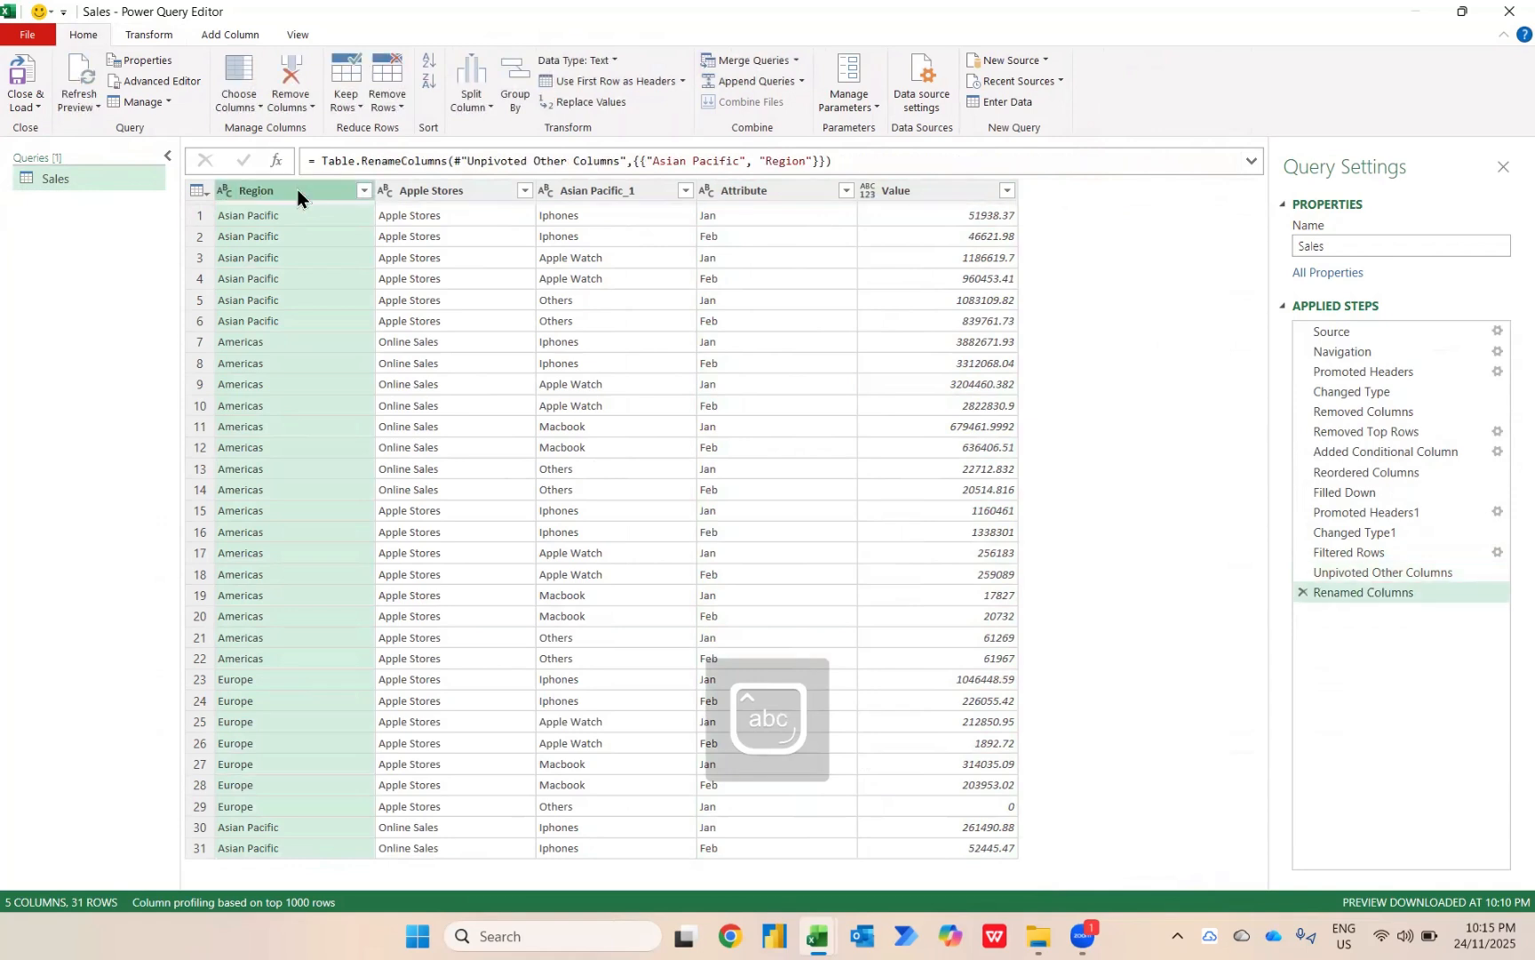
Rename the Apple Stores column as Sales Method.
{"action": "left_click", "coordinate": [419, 191]}
{"action": "double_click", "coordinate": [418, 191]}
{"action": "type", "text": "Sa;es"}
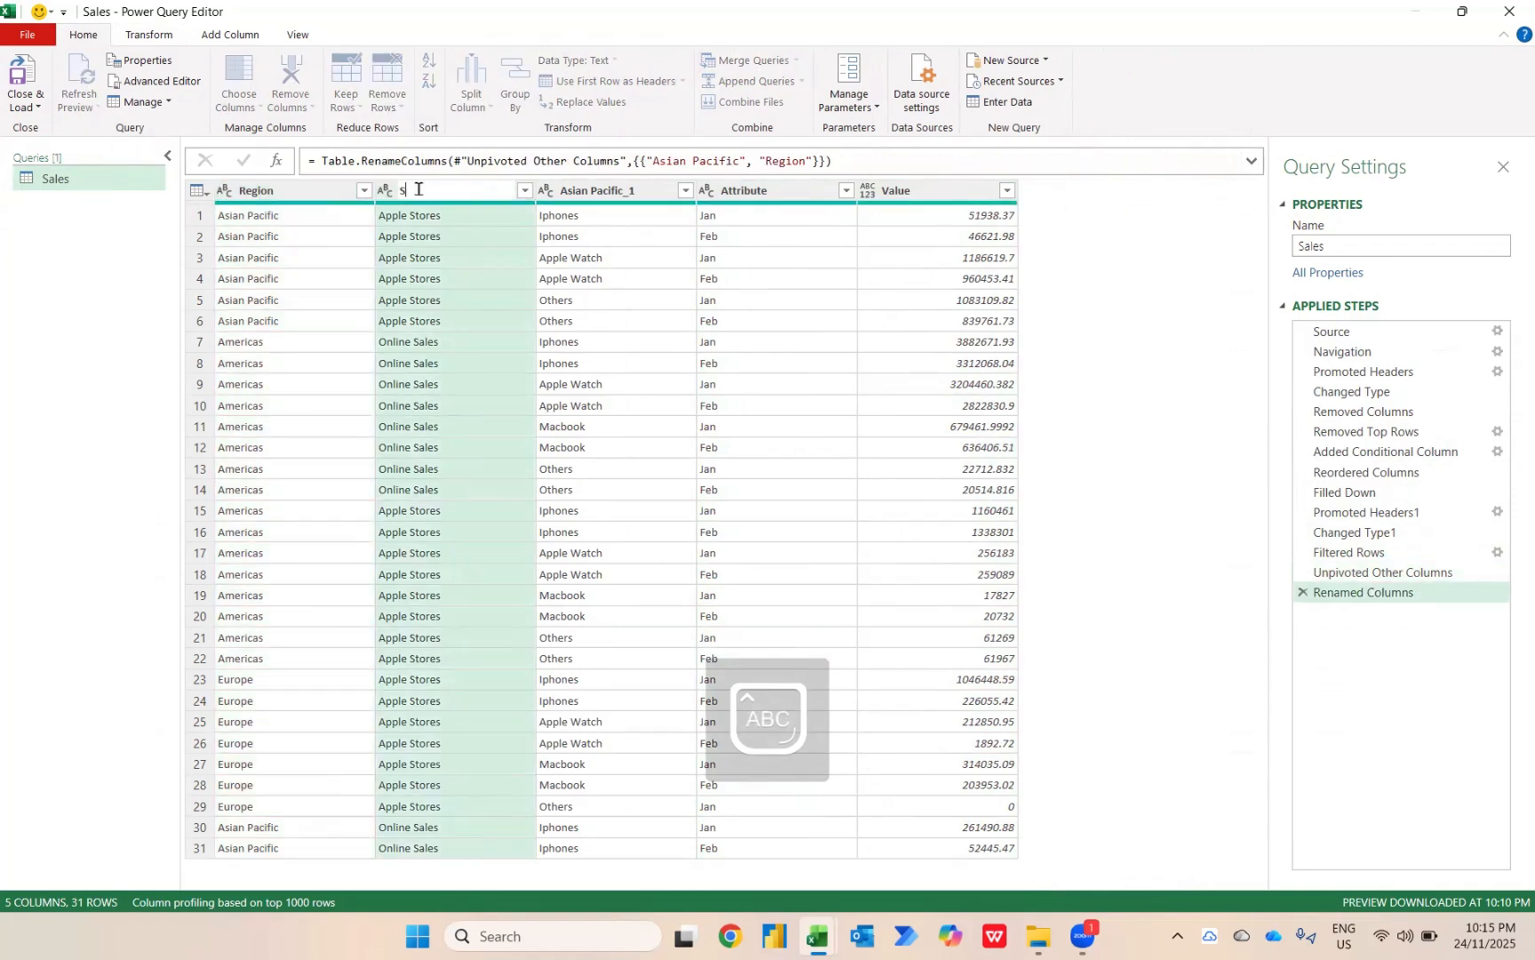
{"action": "key", "text": "BackSpace"}
{"action": "key", "text": "BackSpace"}
{"action": "key", "text": "BackSpace"}
{"action": "type", "text": "les Method"}
{"action": "key", "text": "Return"}
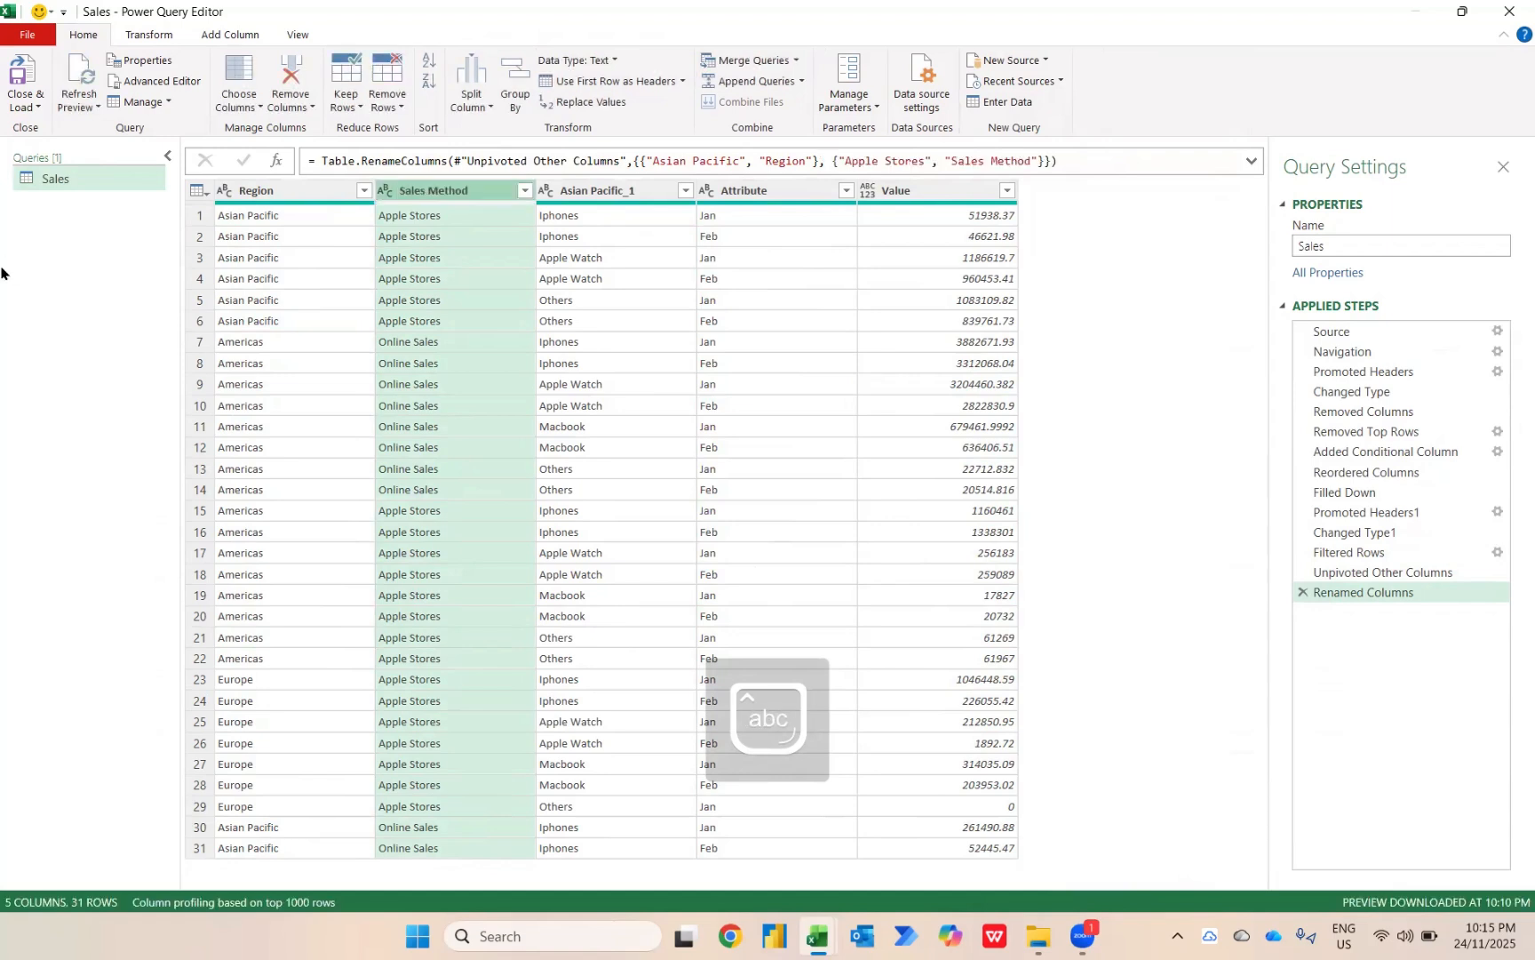
Rename the Asian Pacific_1 column as Products and the Attribute column as Months.
{"action": "double_click", "coordinate": [637, 191]}
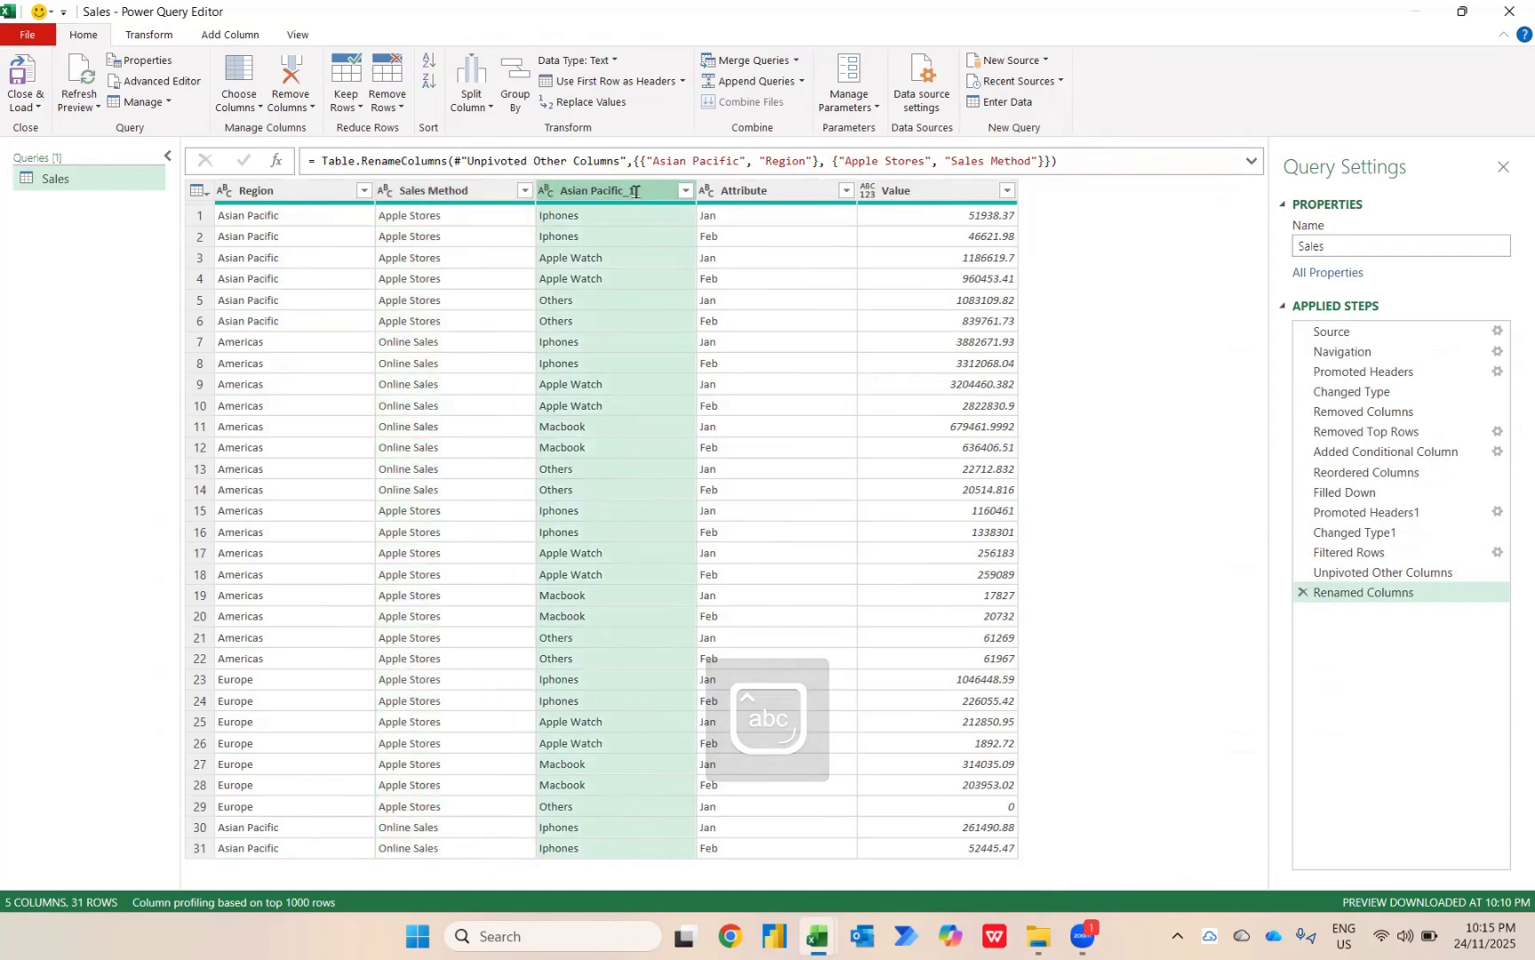
{"action": "type", "text": "Products"}
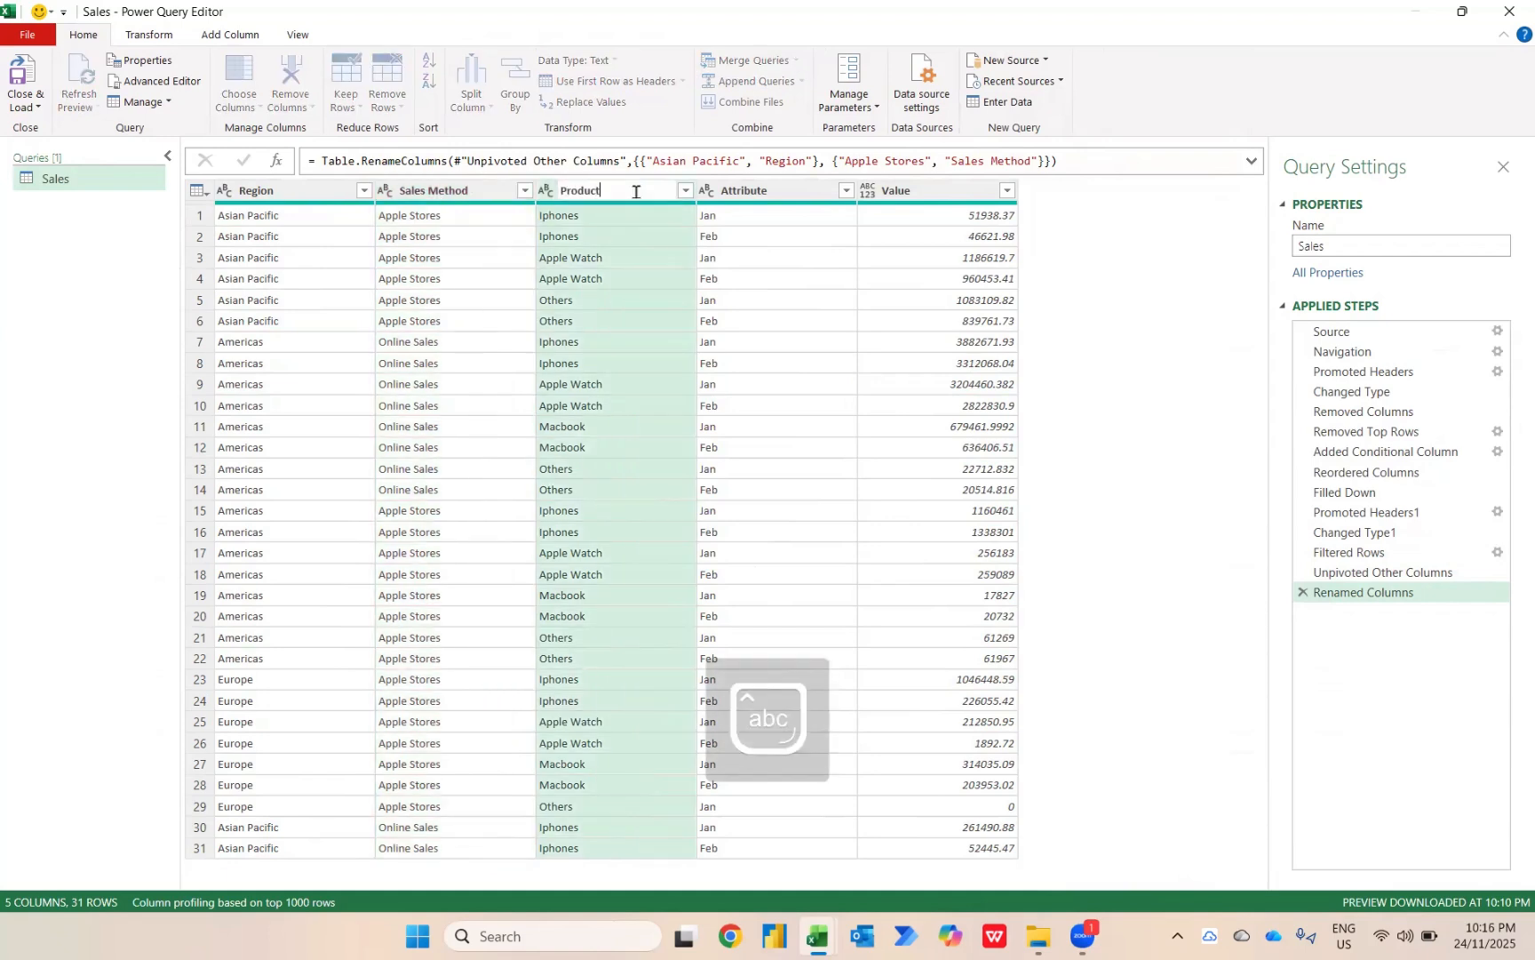
{"action": "key", "text": "Return"}
{"action": "double_click", "coordinate": [763, 190]}
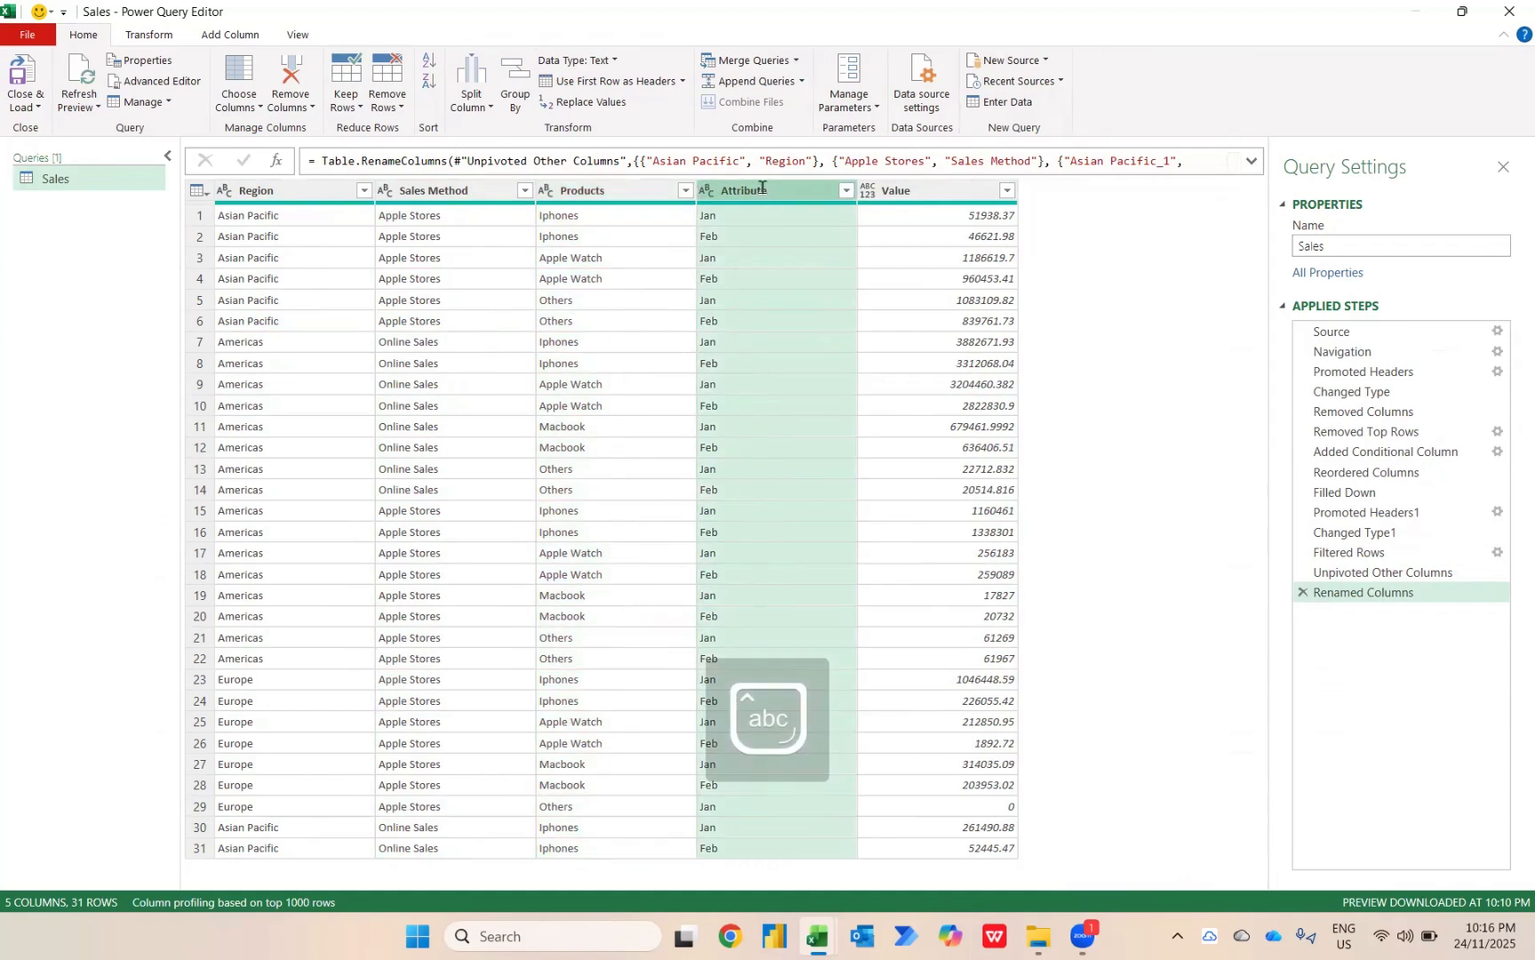
{"action": "type", "text": "Months"}
{"action": "key", "text": "Return"}
Set the Value column's data type to Whole Number and compare the cleaned table with the Promoted Headers step.
{"action": "left_click", "coordinate": [869, 190]}
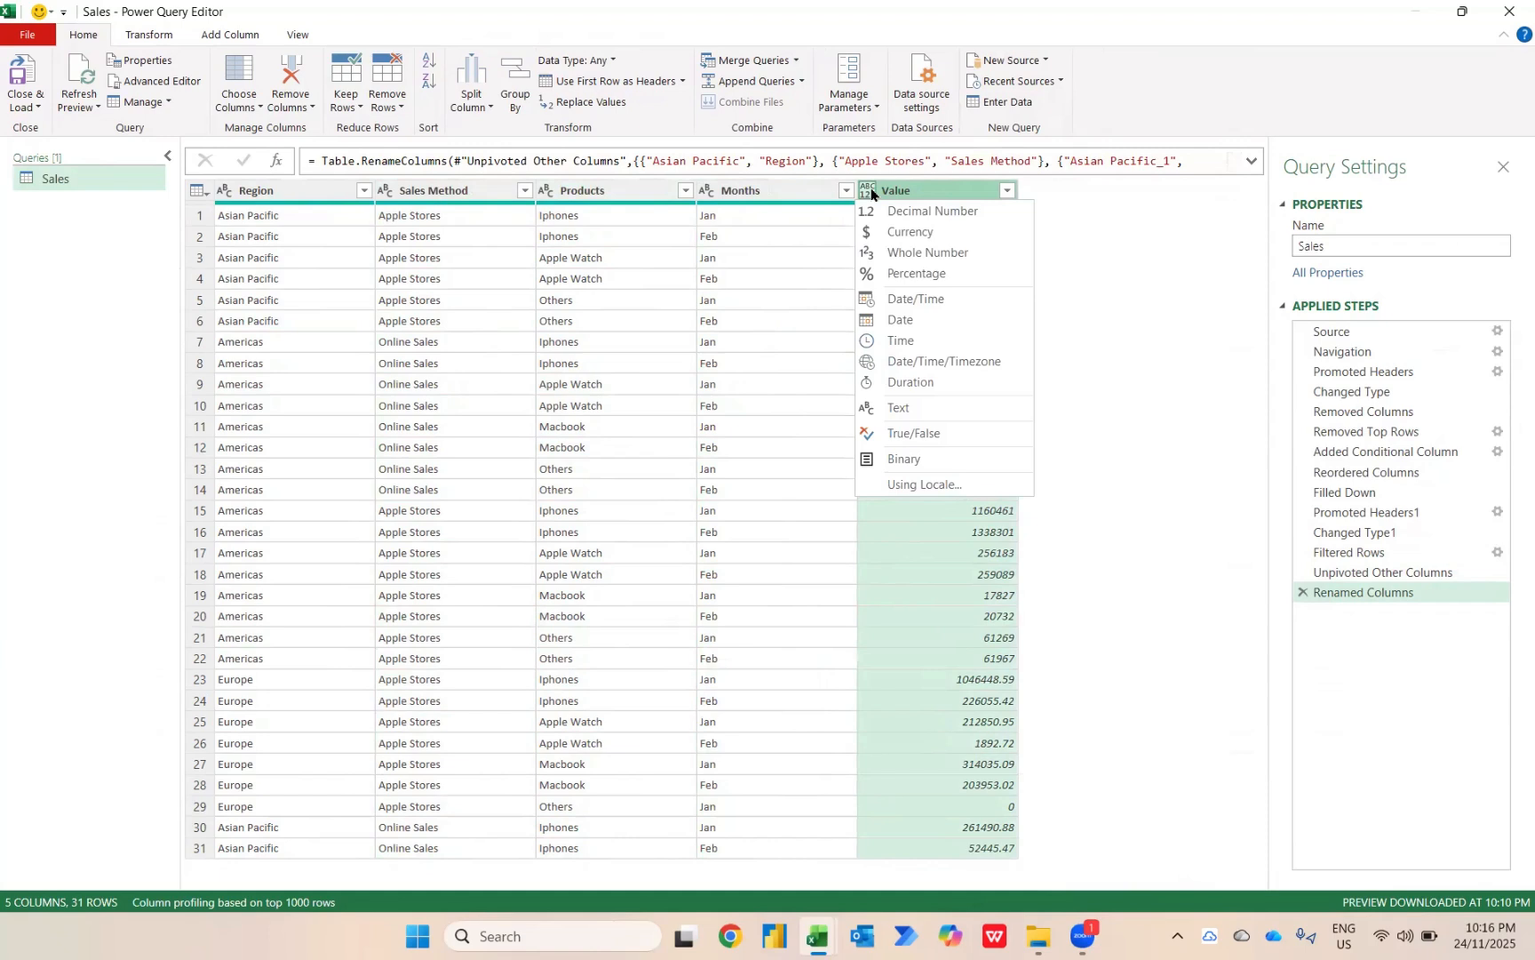
{"action": "left_click", "coordinate": [897, 252]}
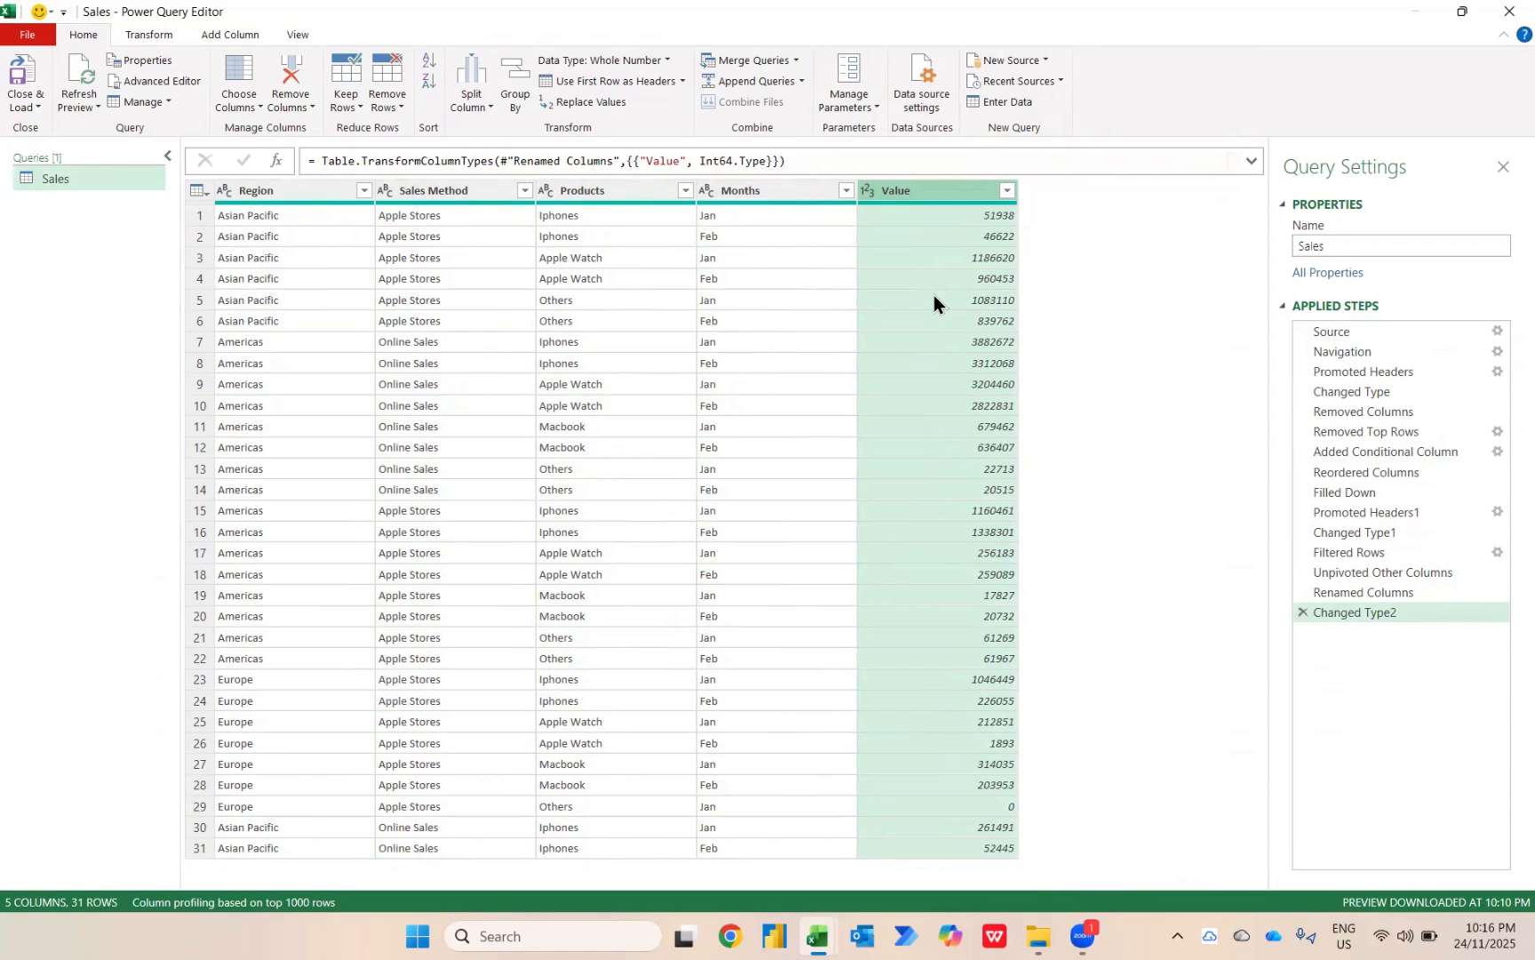
{"action": "left_click", "coordinate": [1367, 373]}
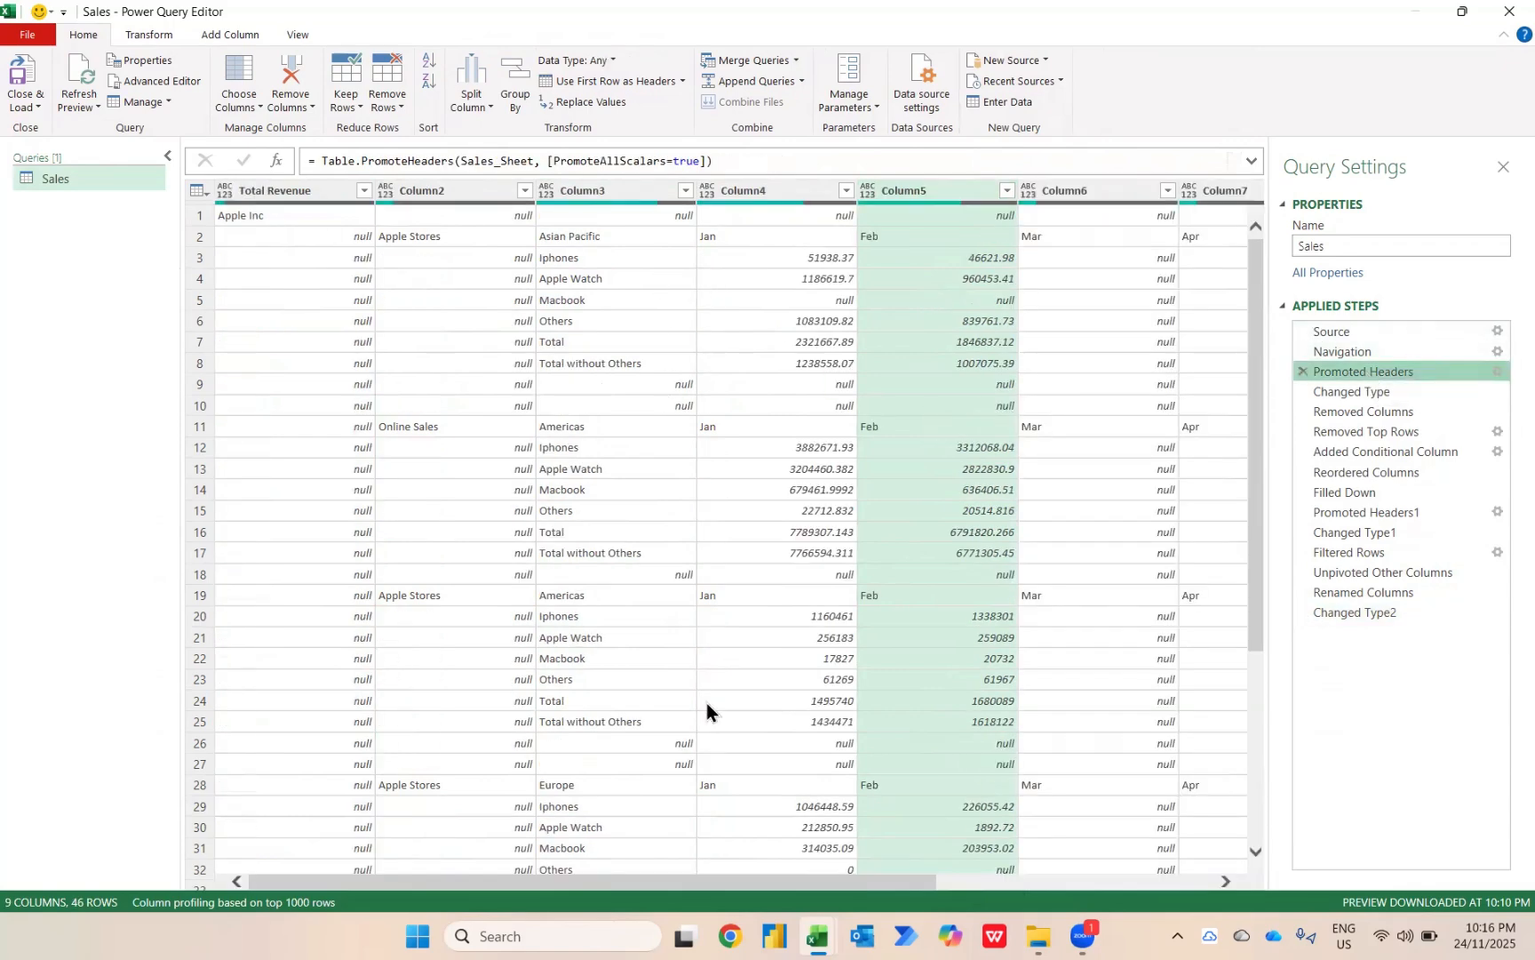
{"action": "left_click", "coordinate": [1389, 612]}
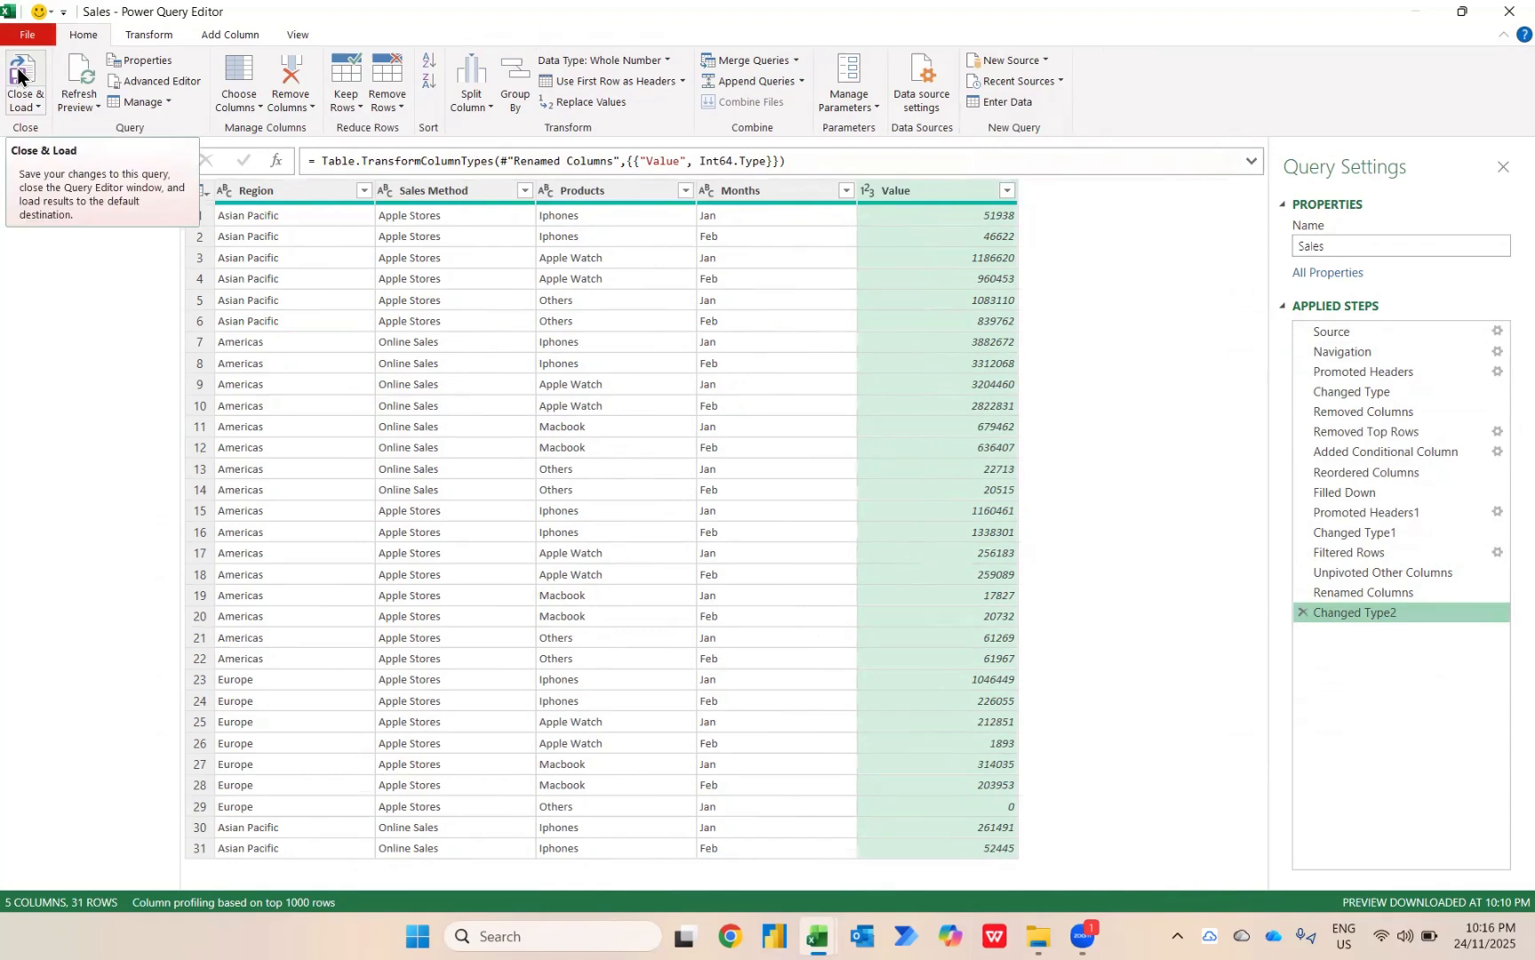
Close the query editor and load the Sales query as a PivotTable Report on a new worksheet.
{"action": "left_click", "coordinate": [24, 104]}
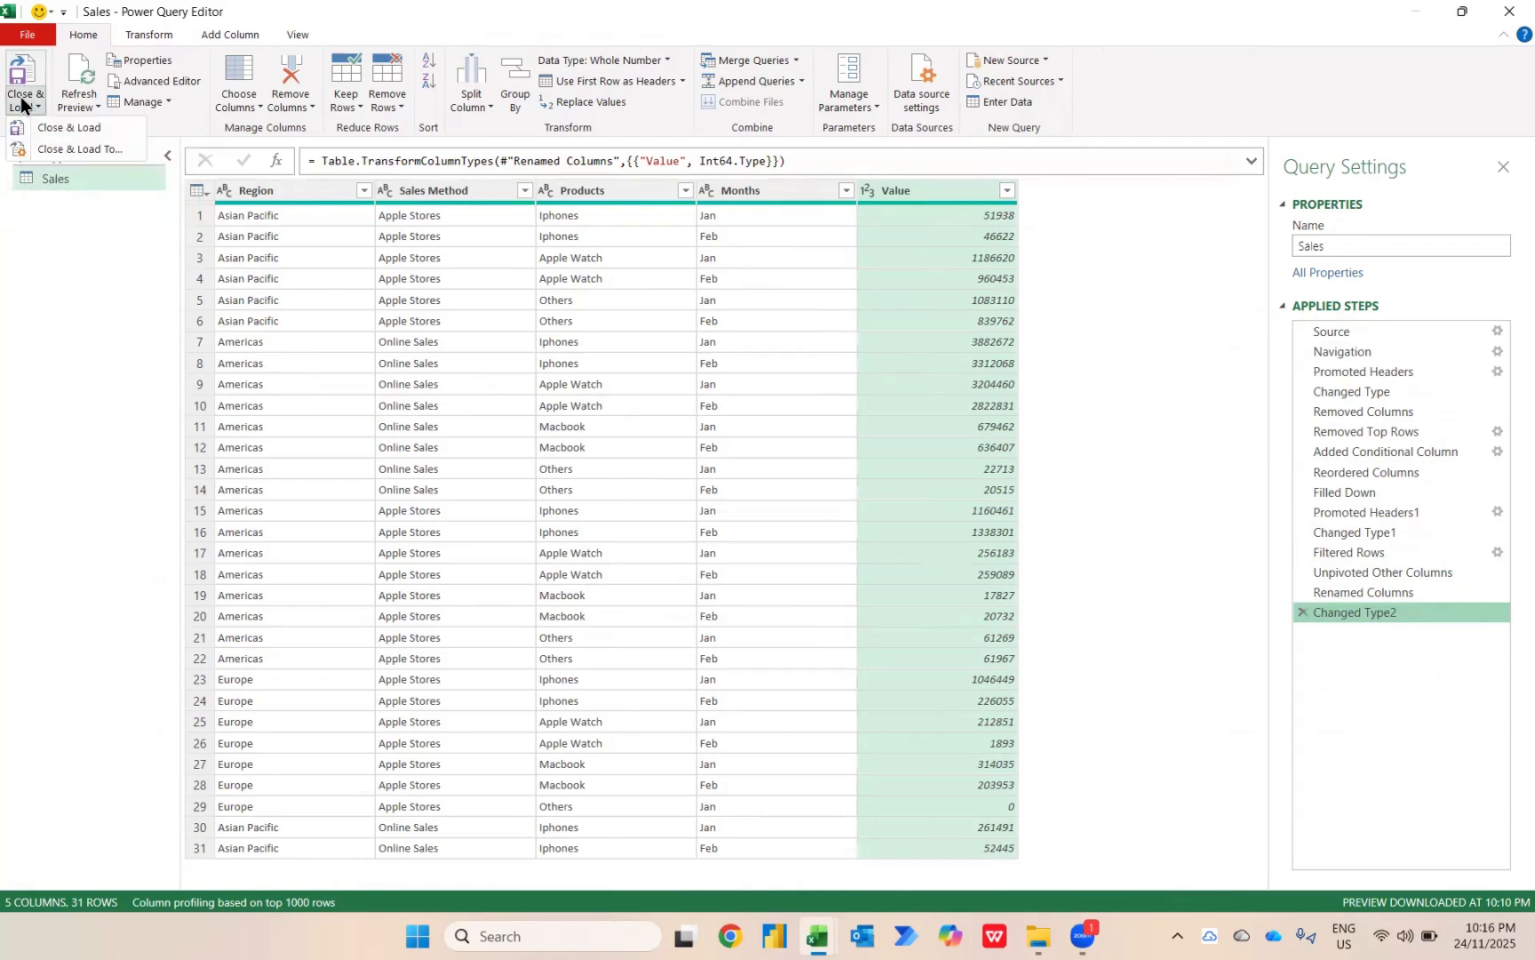
{"action": "left_click", "coordinate": [78, 144]}
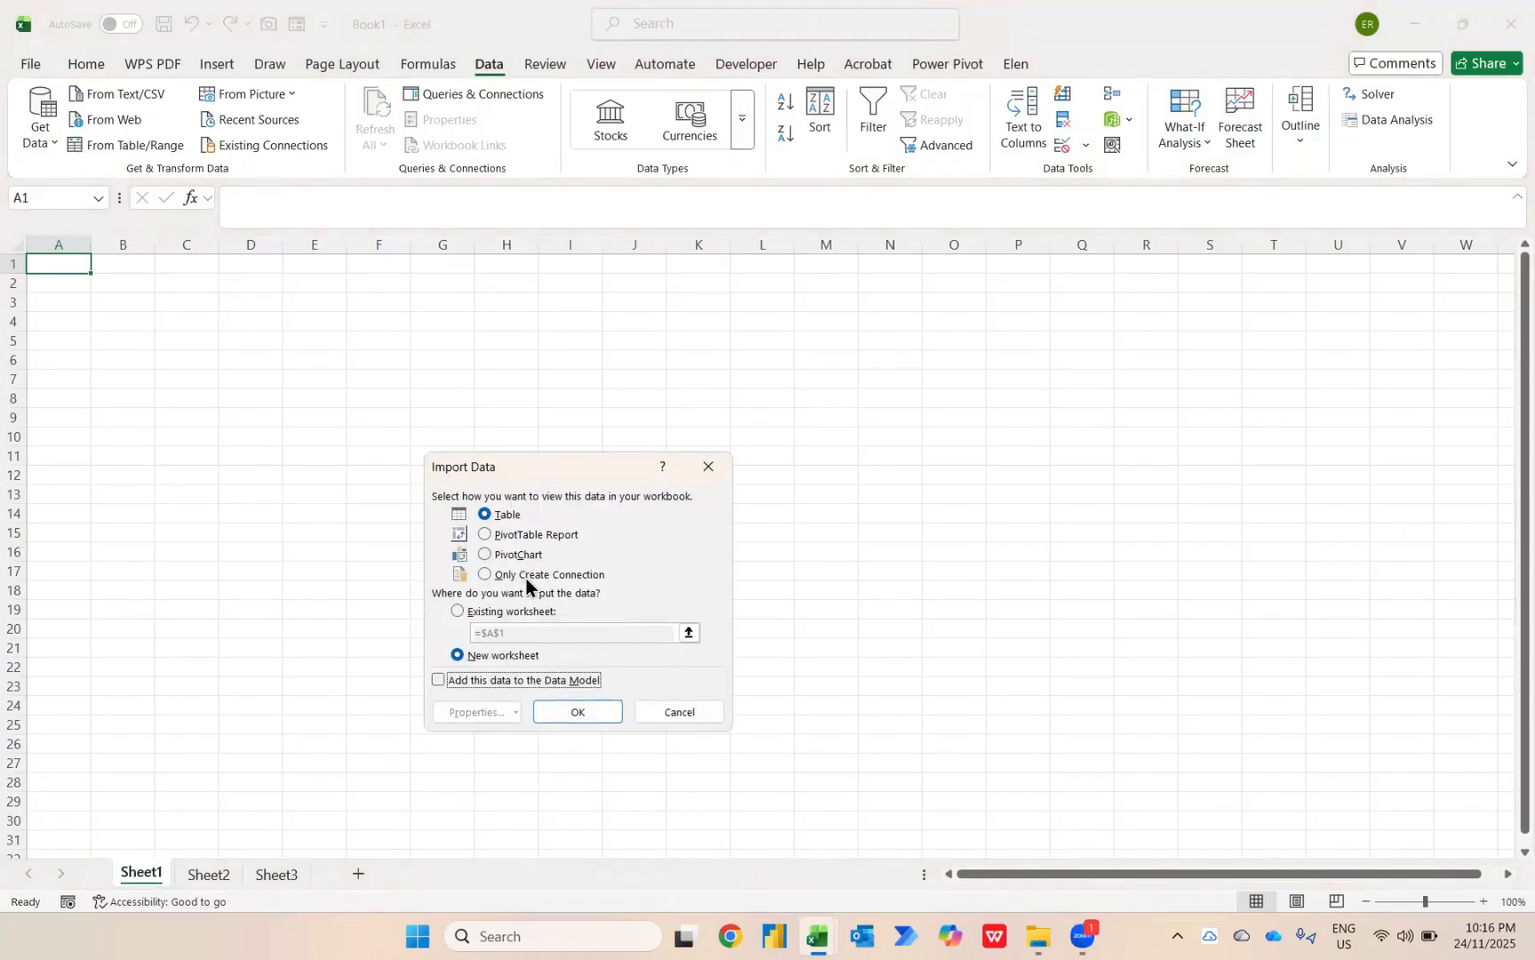
{"action": "left_click", "coordinate": [559, 537]}
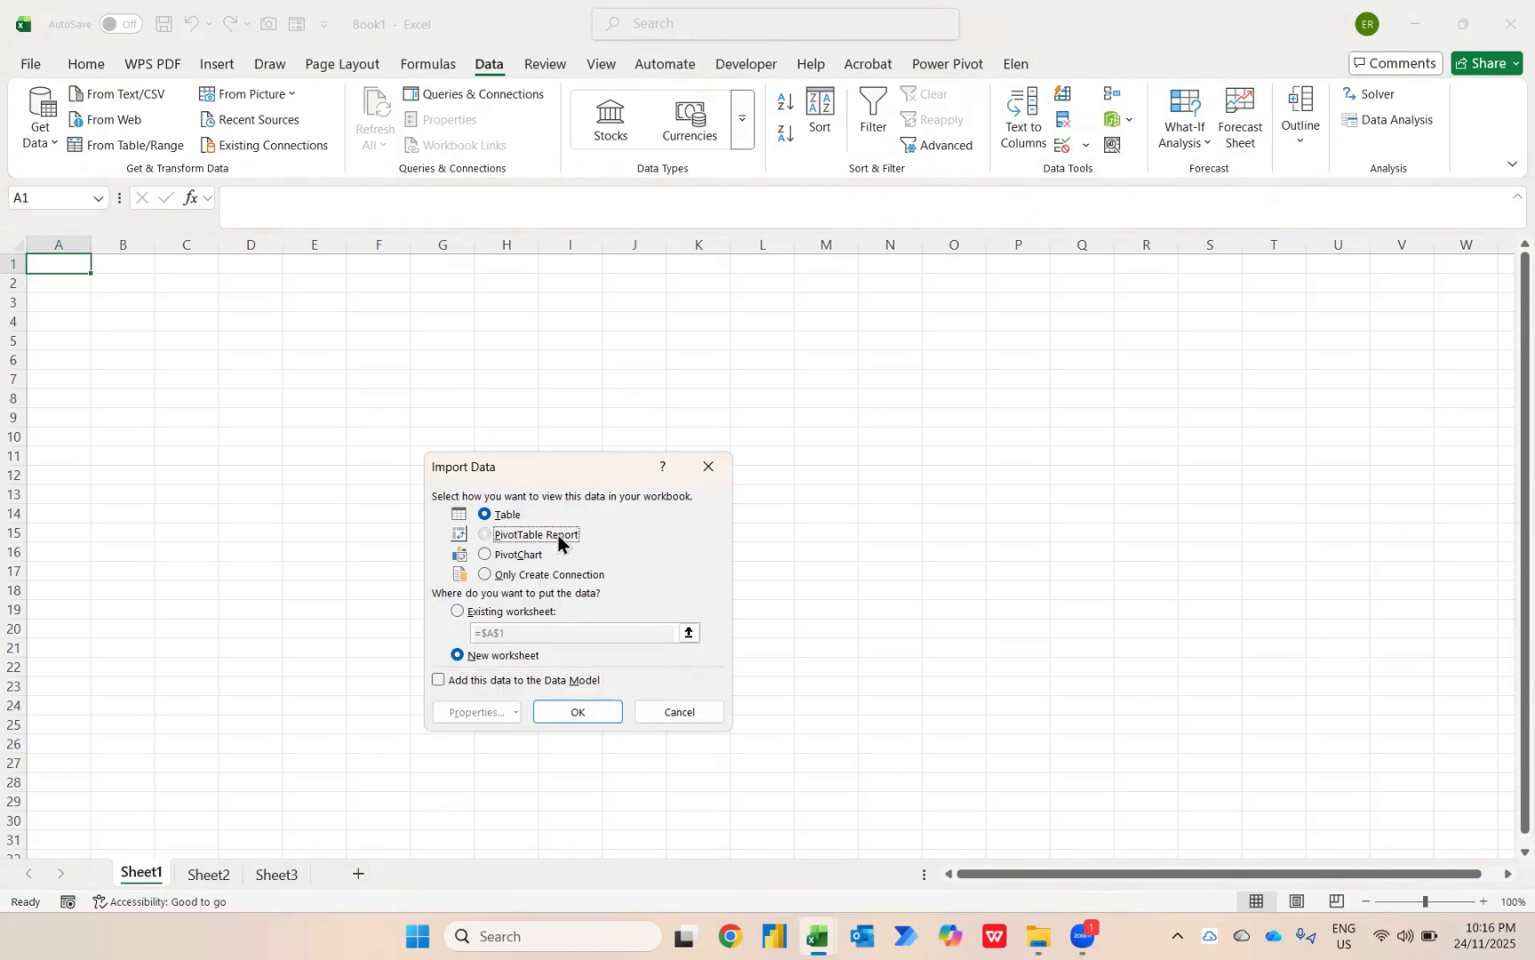
{"action": "left_click", "coordinate": [600, 714]}
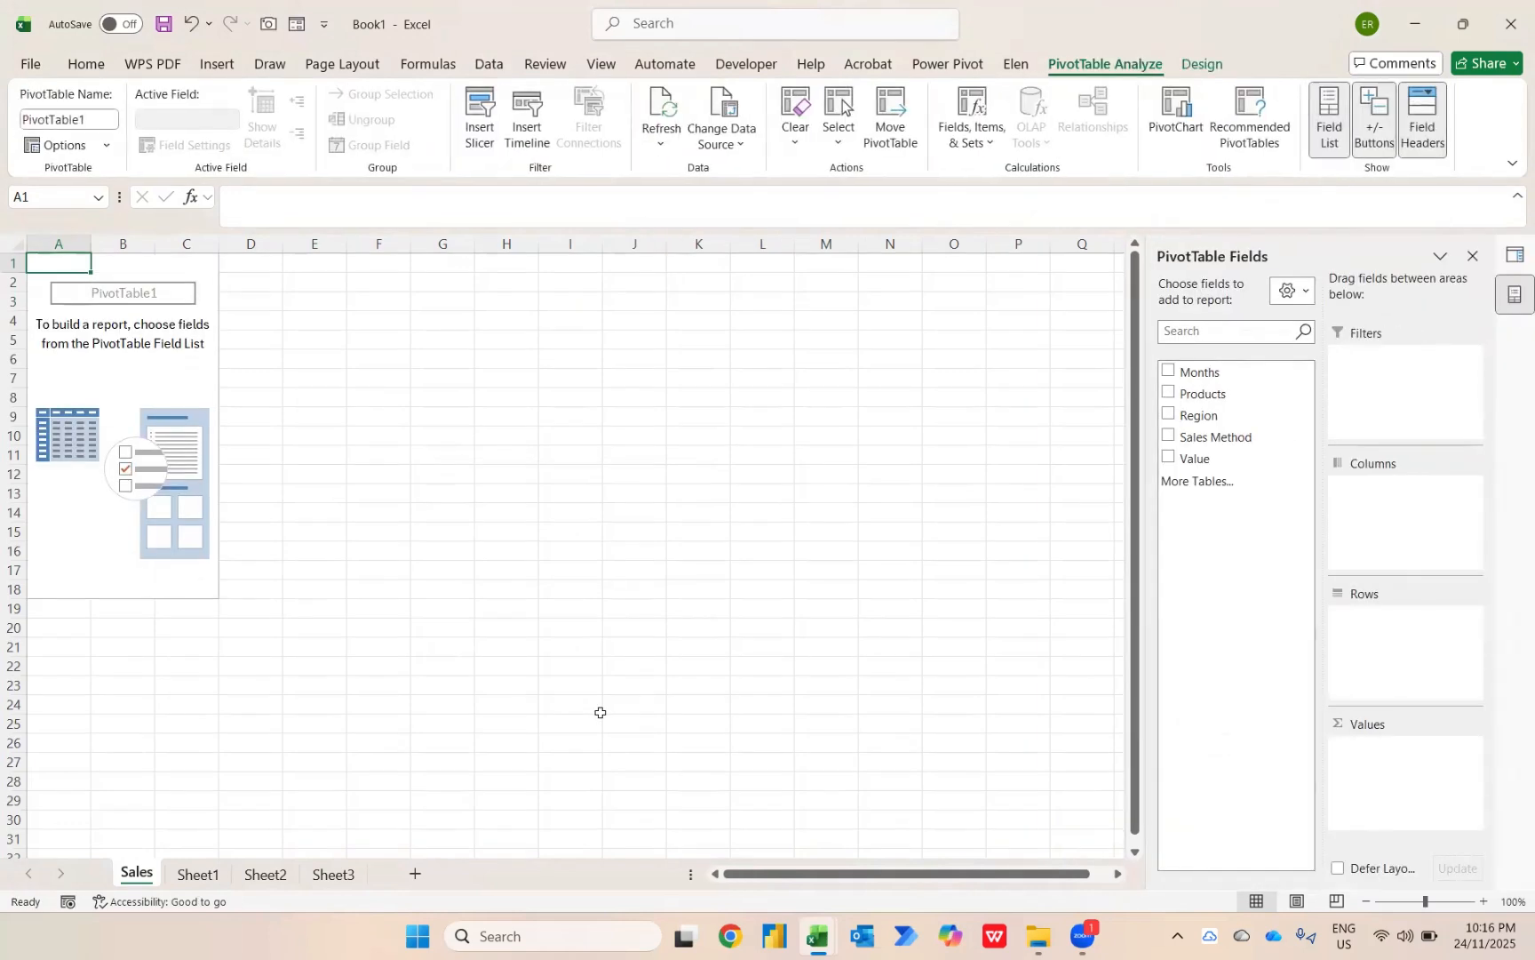
Build the PivotTable with Months as rows and the sum of Value added twice as values.
{"action": "left_click", "coordinate": [1168, 371]}
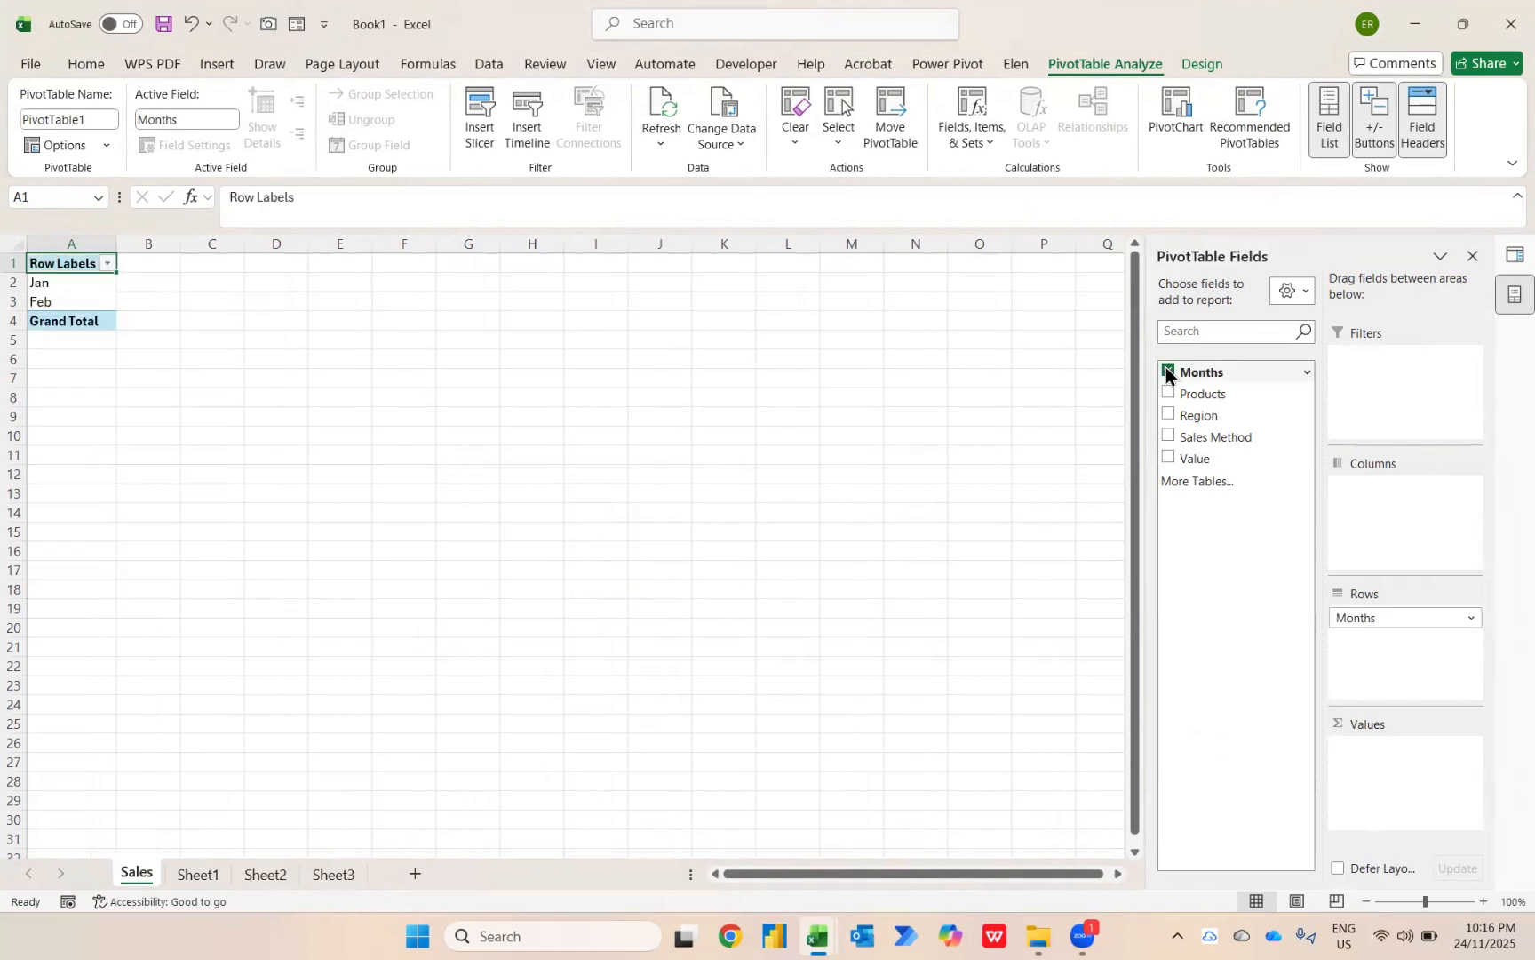
{"action": "left_click", "coordinate": [1173, 456]}
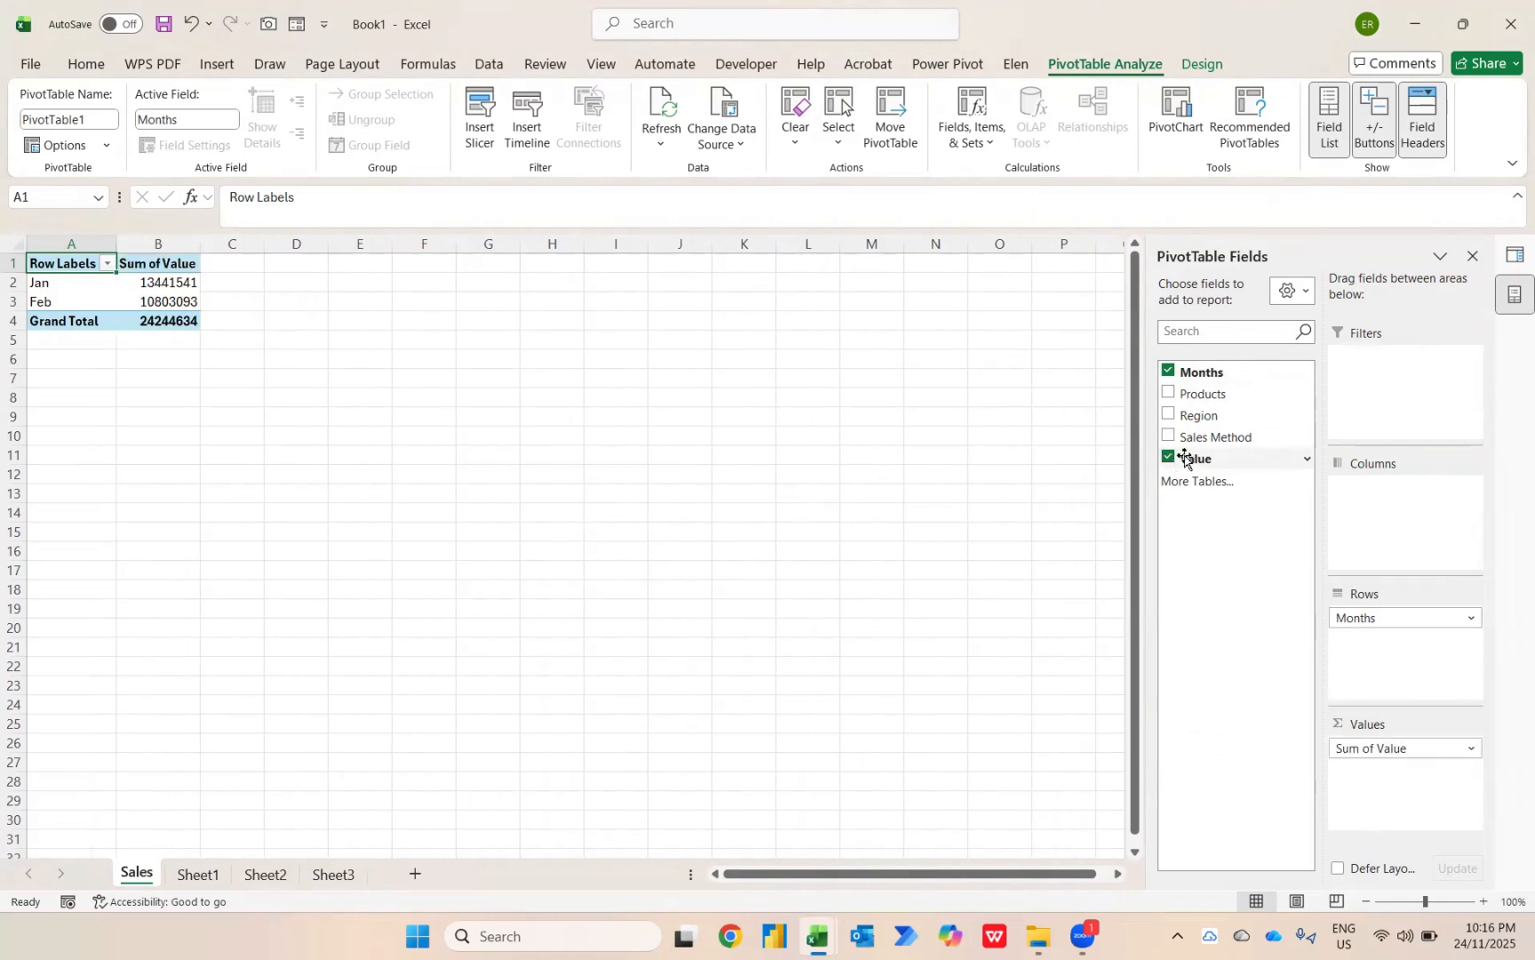
{"action": "left_click_drag", "start_coordinate": [1175, 455], "coordinate": [1368, 760]}
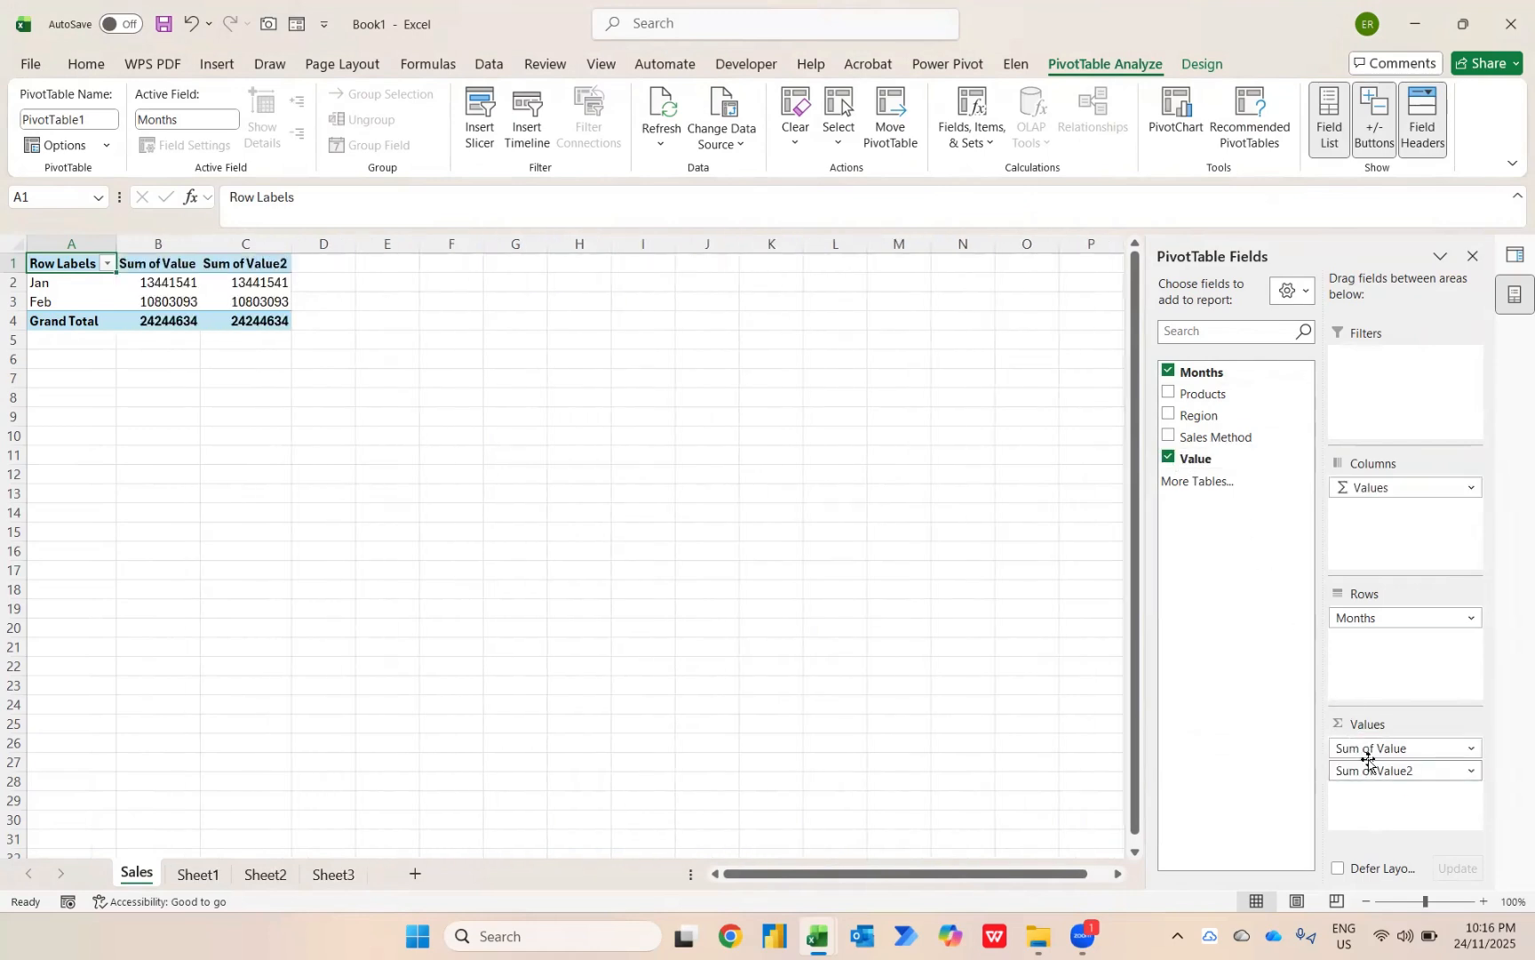
Show the Sum of Value2 field as % Difference From, with Months as base field and (previous) as base item.
{"action": "left_click", "coordinate": [274, 287]}
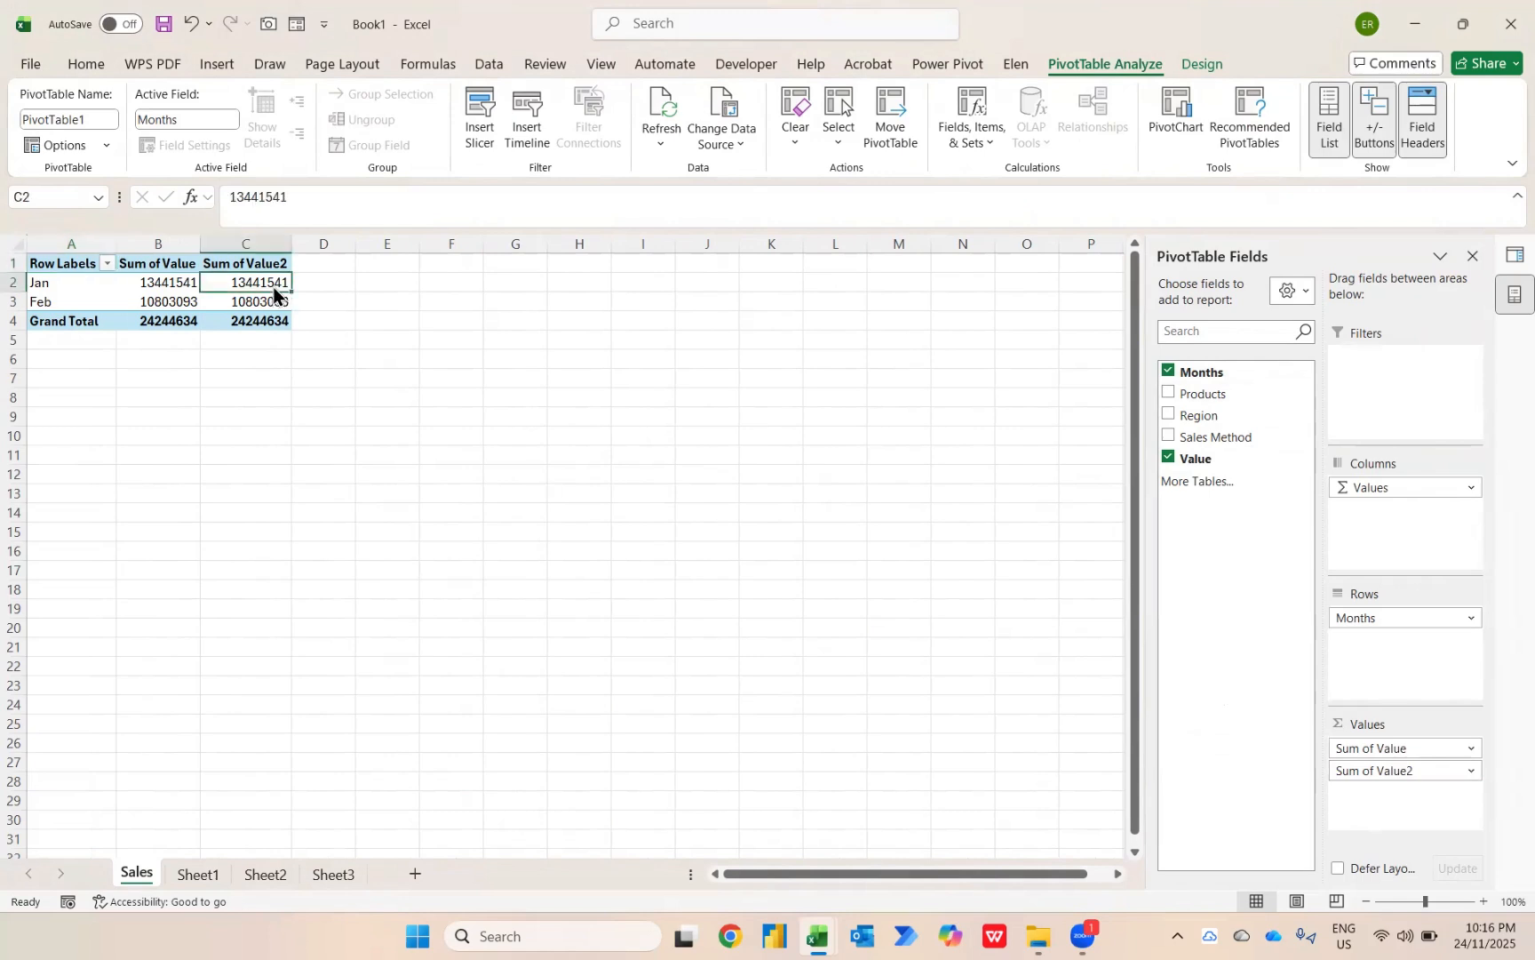
{"action": "right_click", "coordinate": [274, 288]}
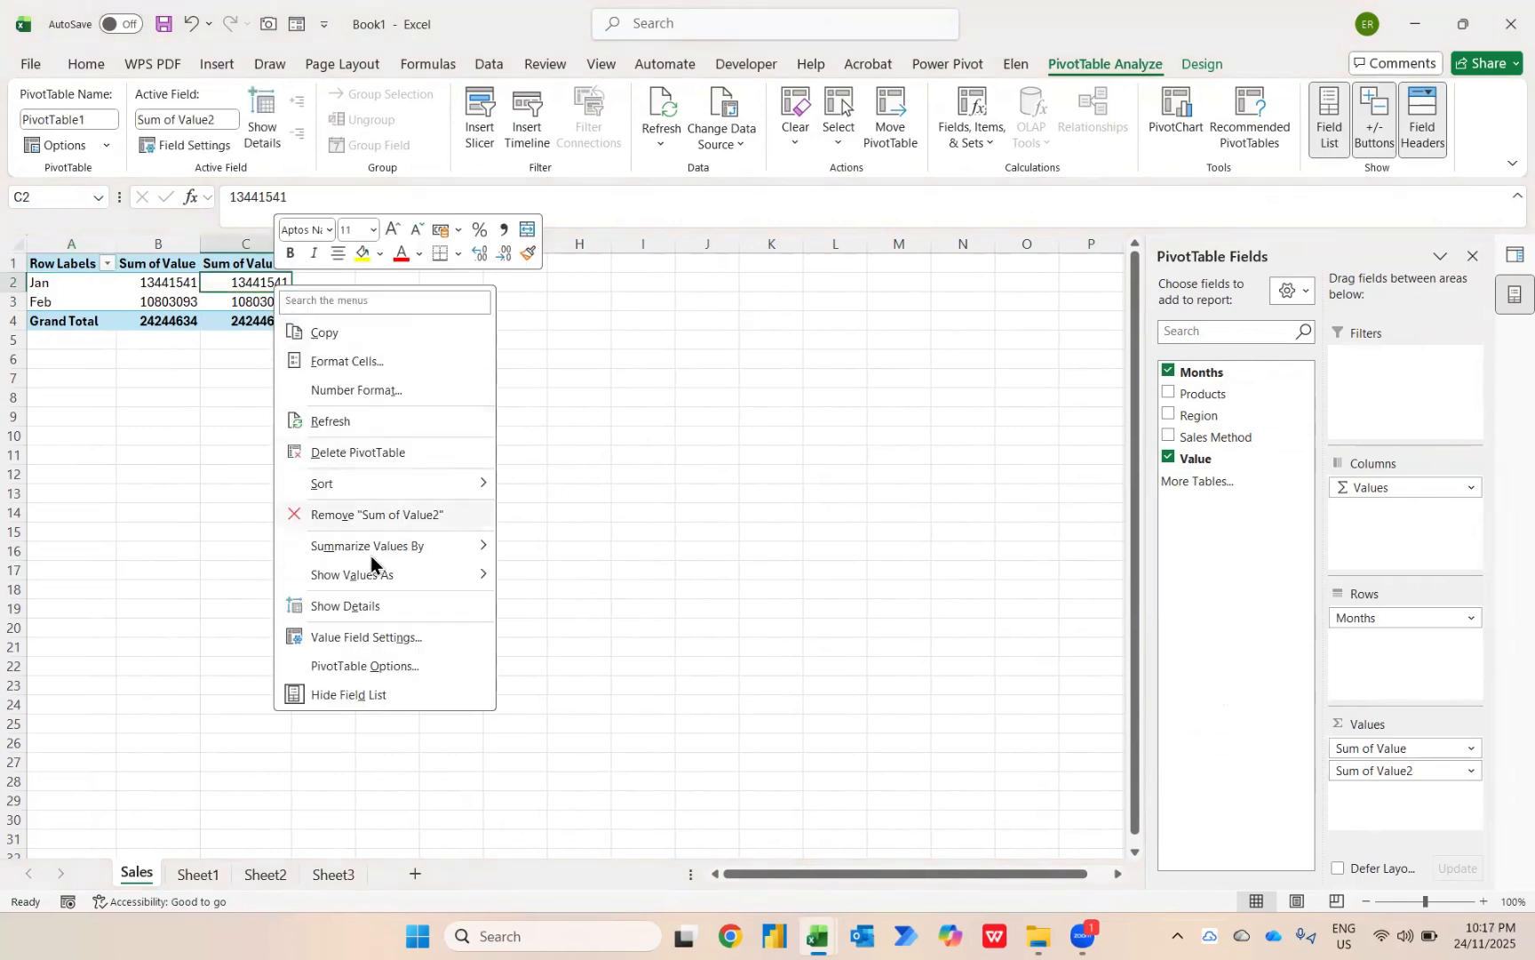
{"action": "mouse_move", "coordinate": [370, 578]}
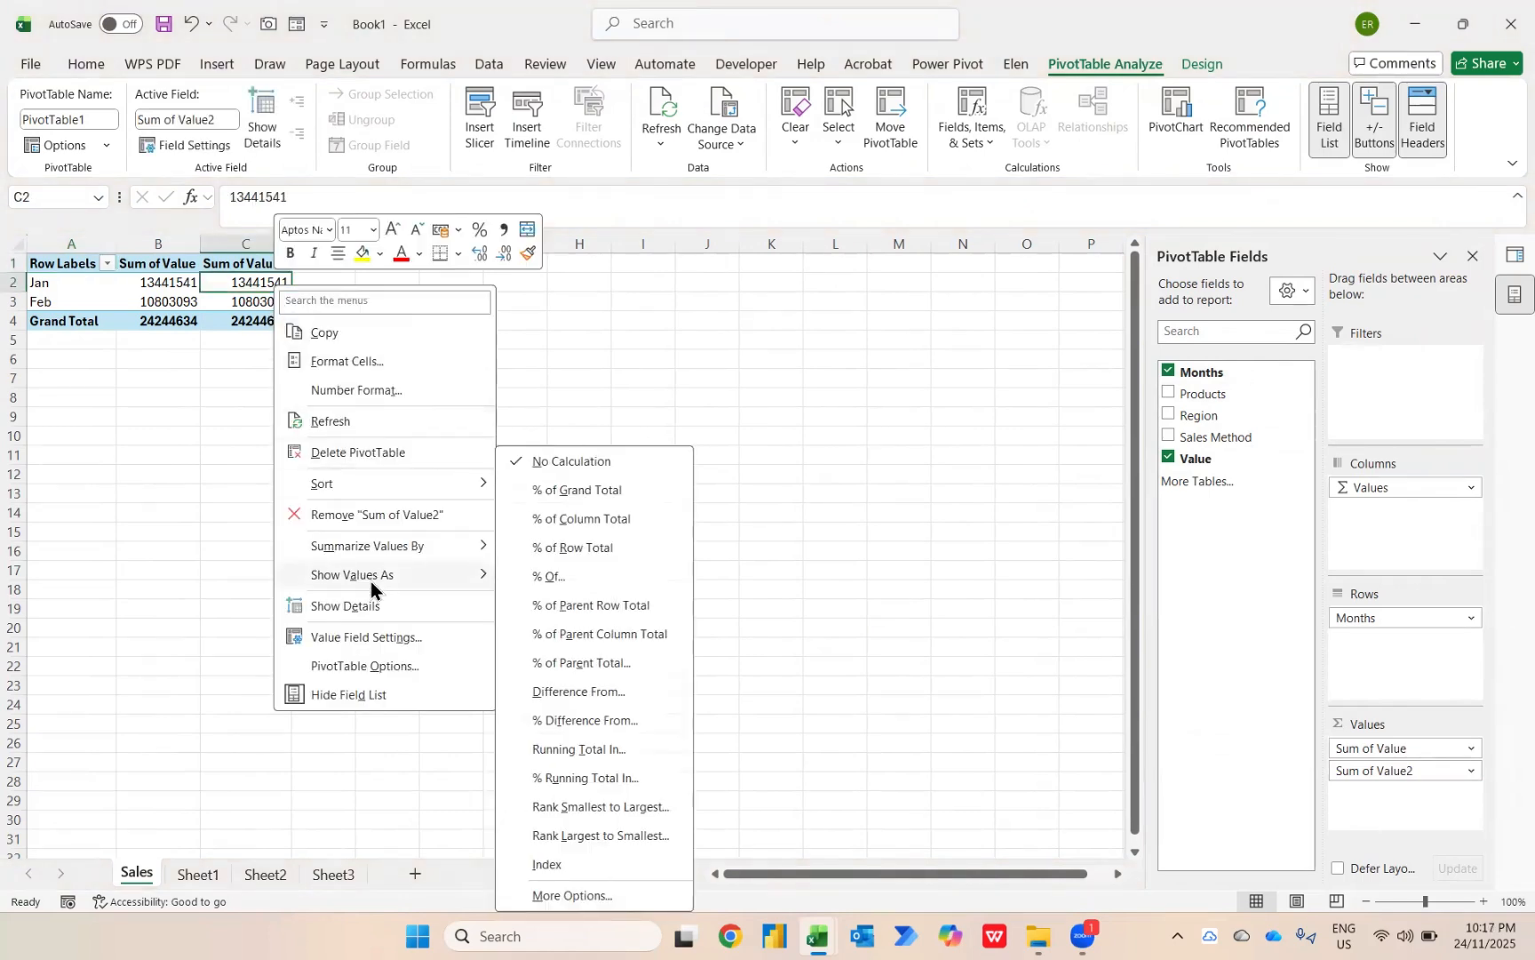
{"action": "left_click", "coordinate": [569, 724]}
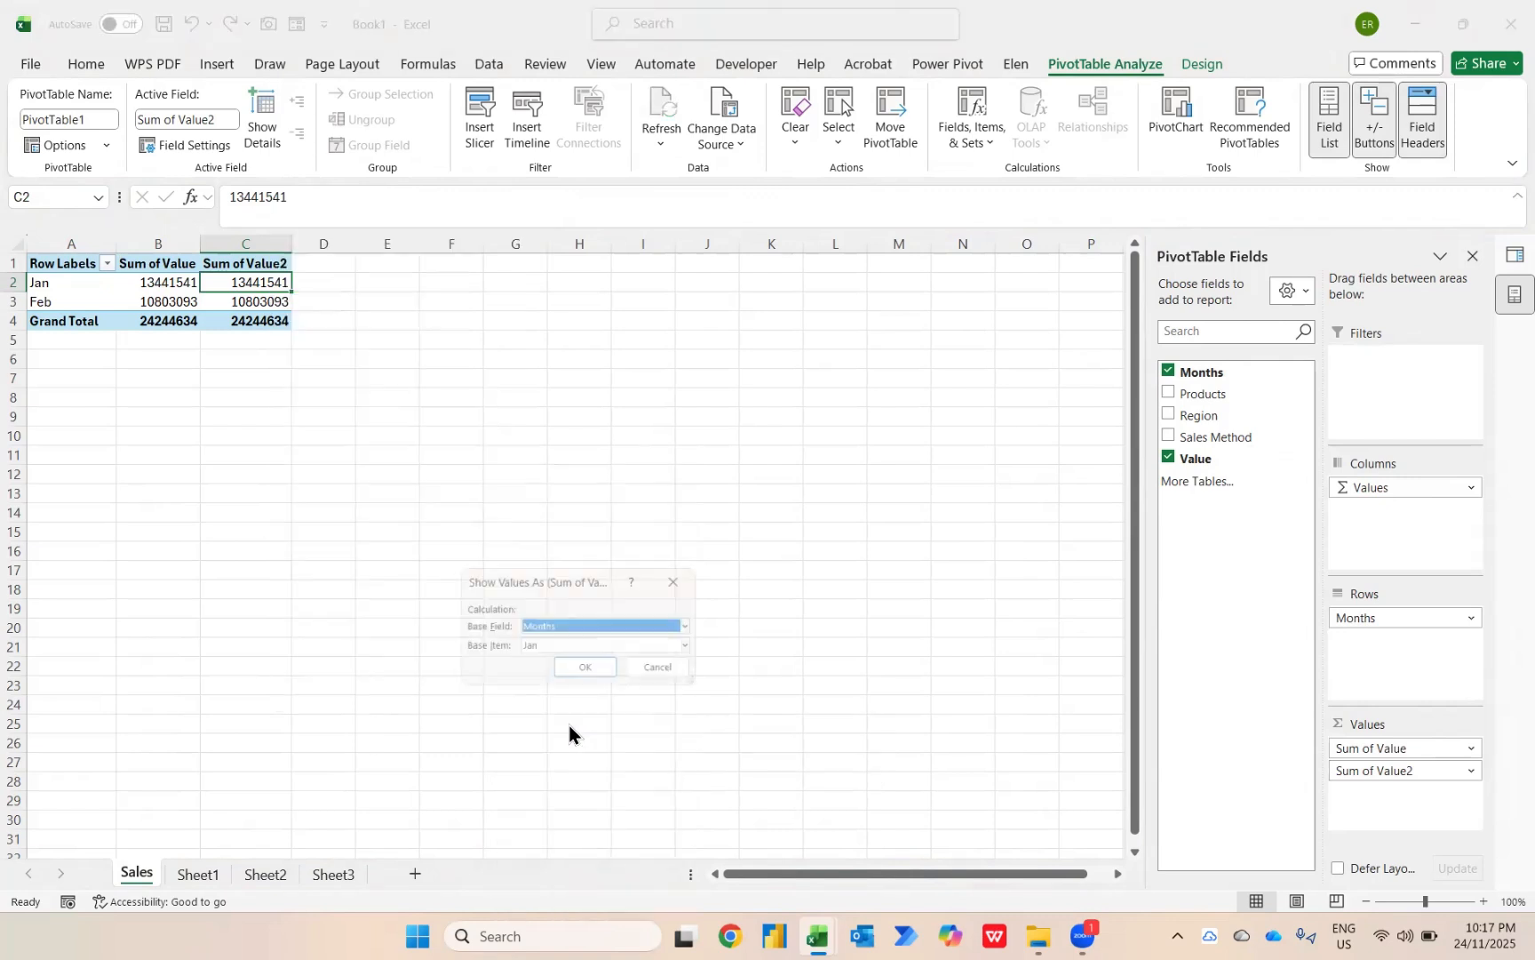
{"action": "left_click", "coordinate": [532, 647]}
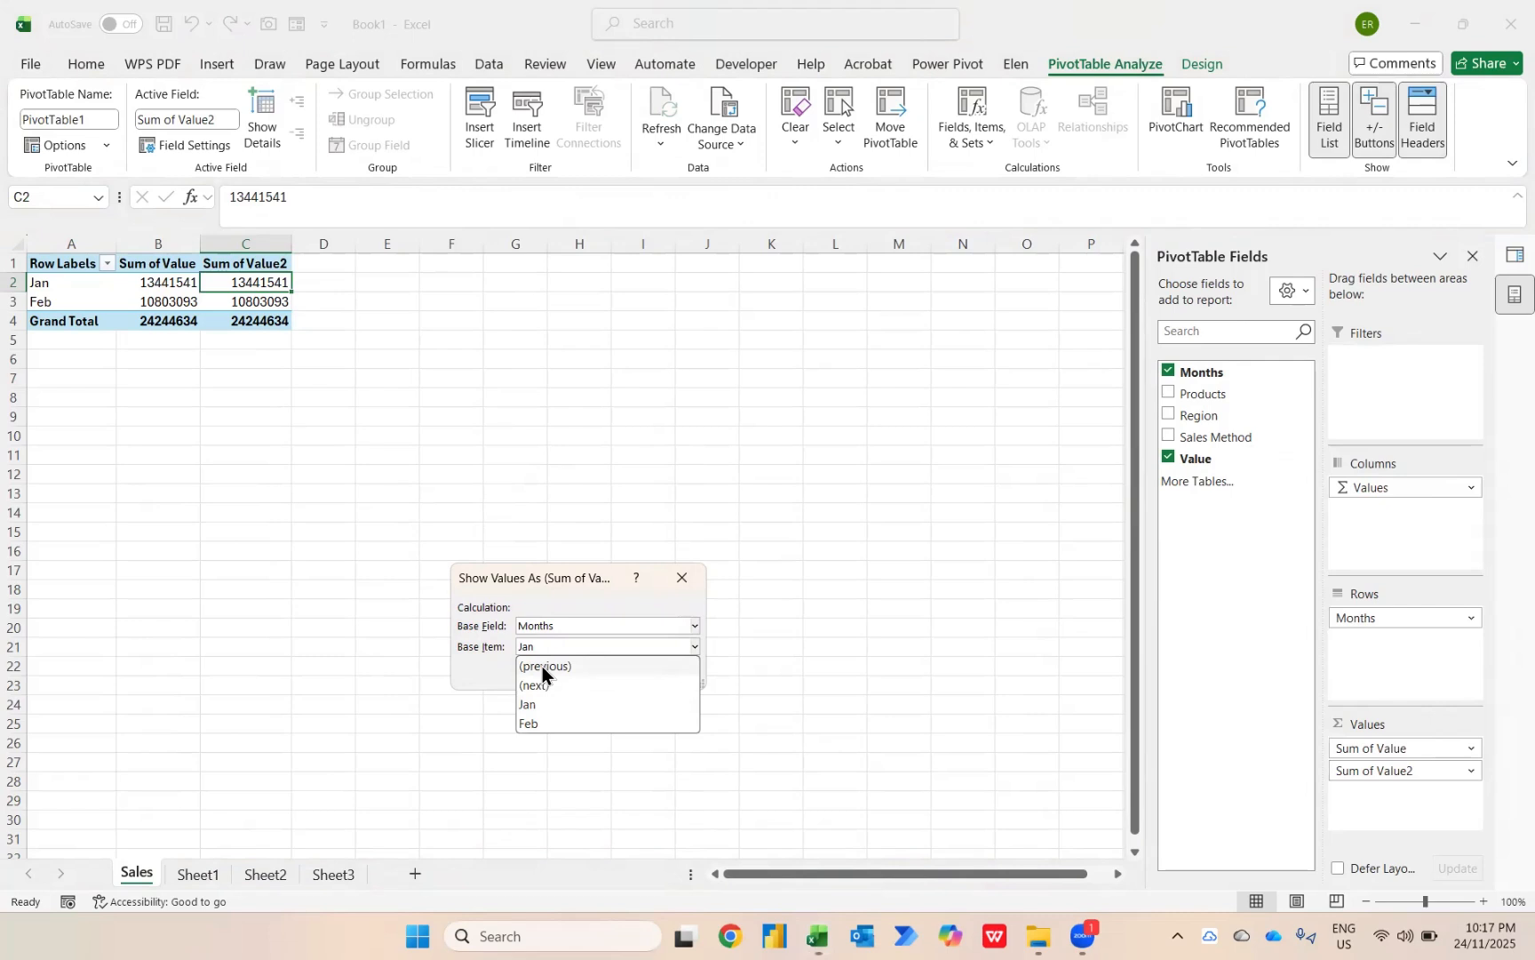
{"action": "left_click", "coordinate": [542, 666]}
{"action": "left_click", "coordinate": [584, 669]}
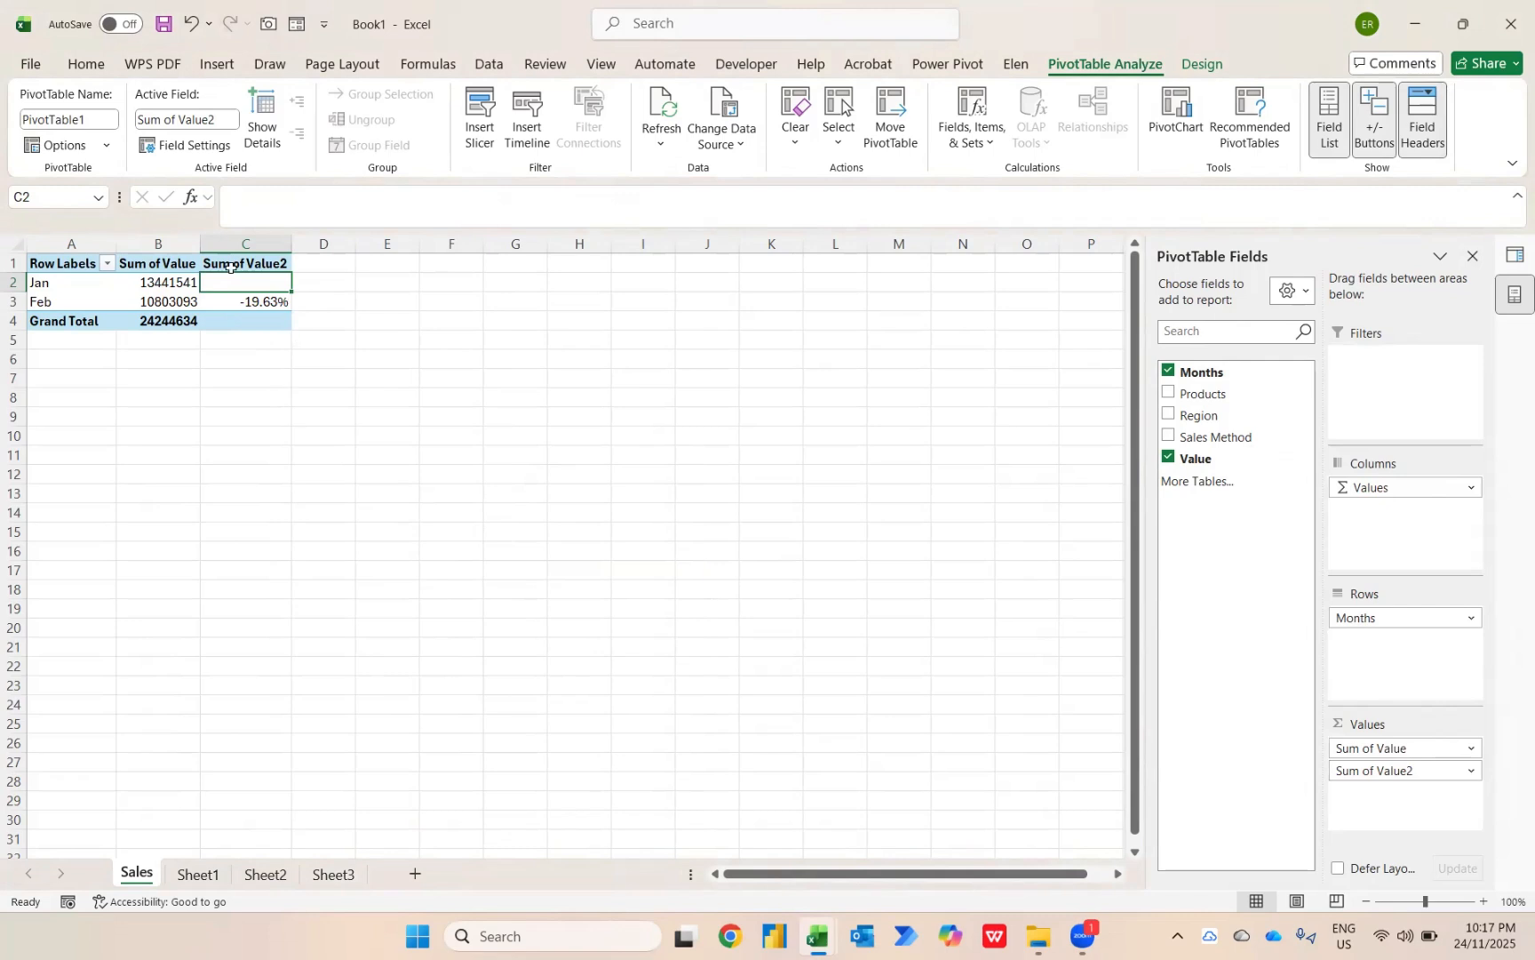
Add a conditional formatting rule for values greater than 0, using the third preset format, to all cells showing "Sum of Value2" values.
{"action": "key", "text": "shift+Down"}
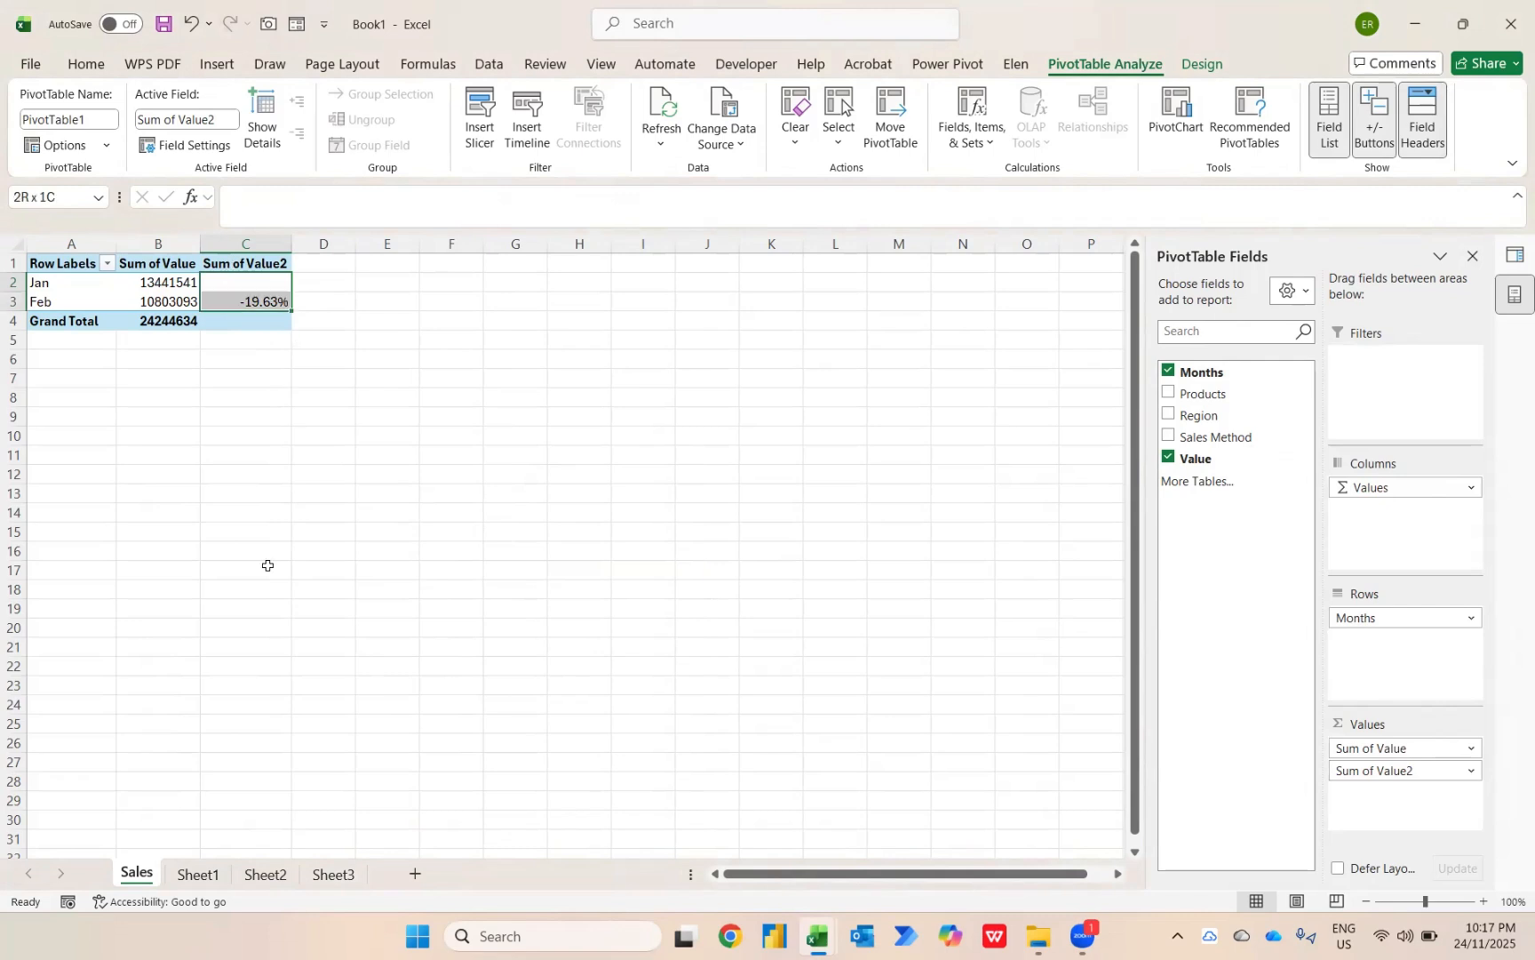
{"action": "left_click", "coordinate": [89, 75]}
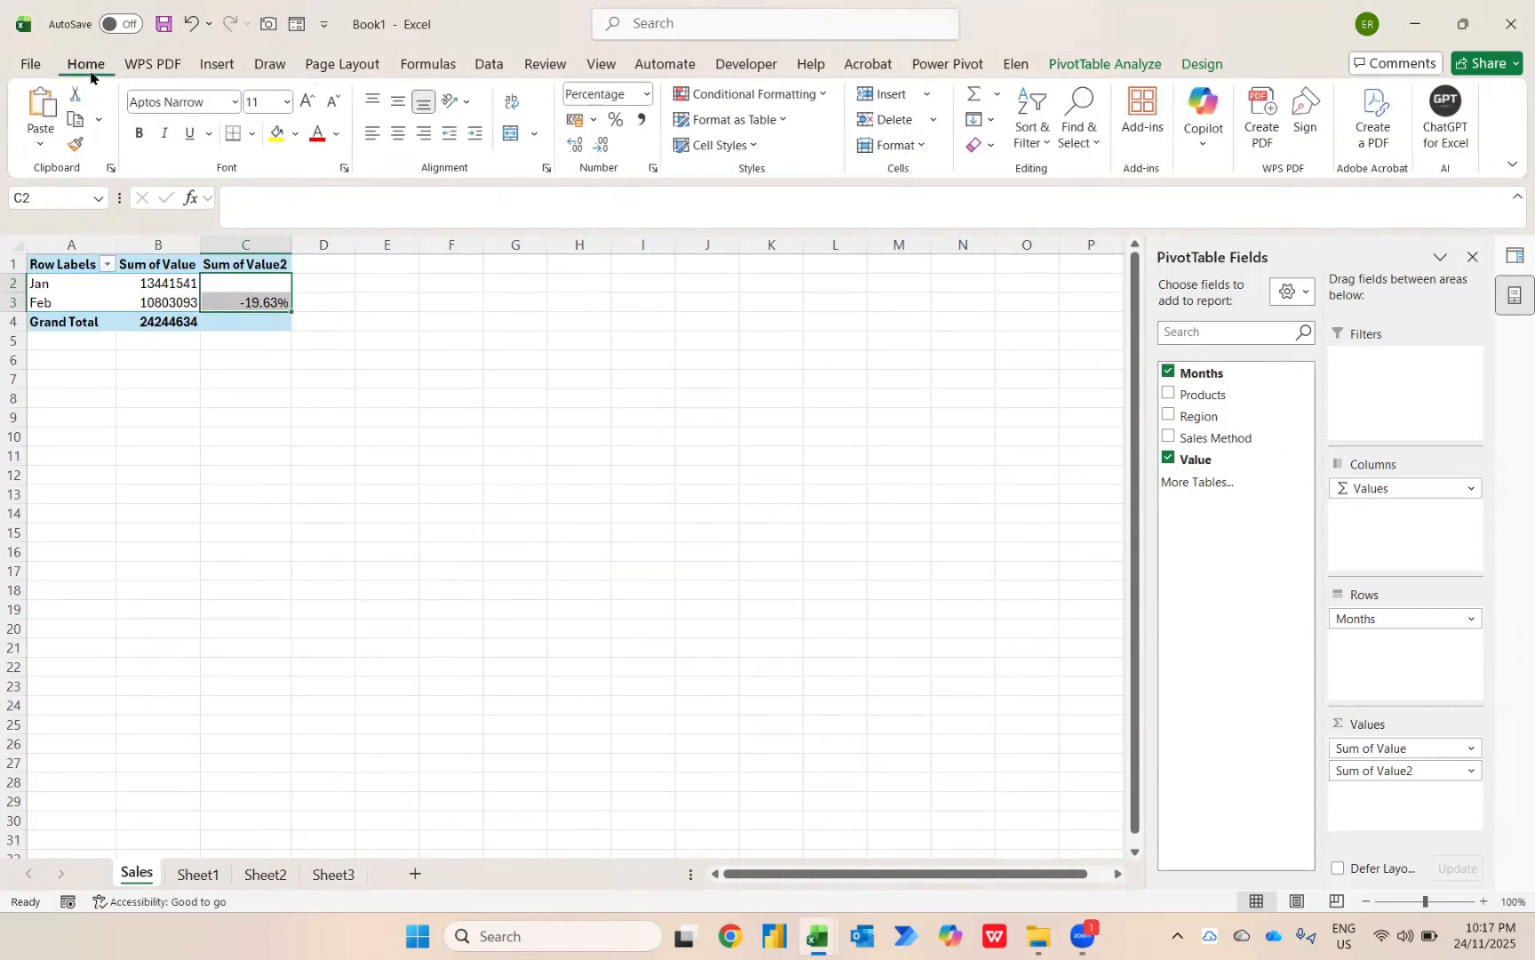
{"action": "left_click", "coordinate": [781, 98]}
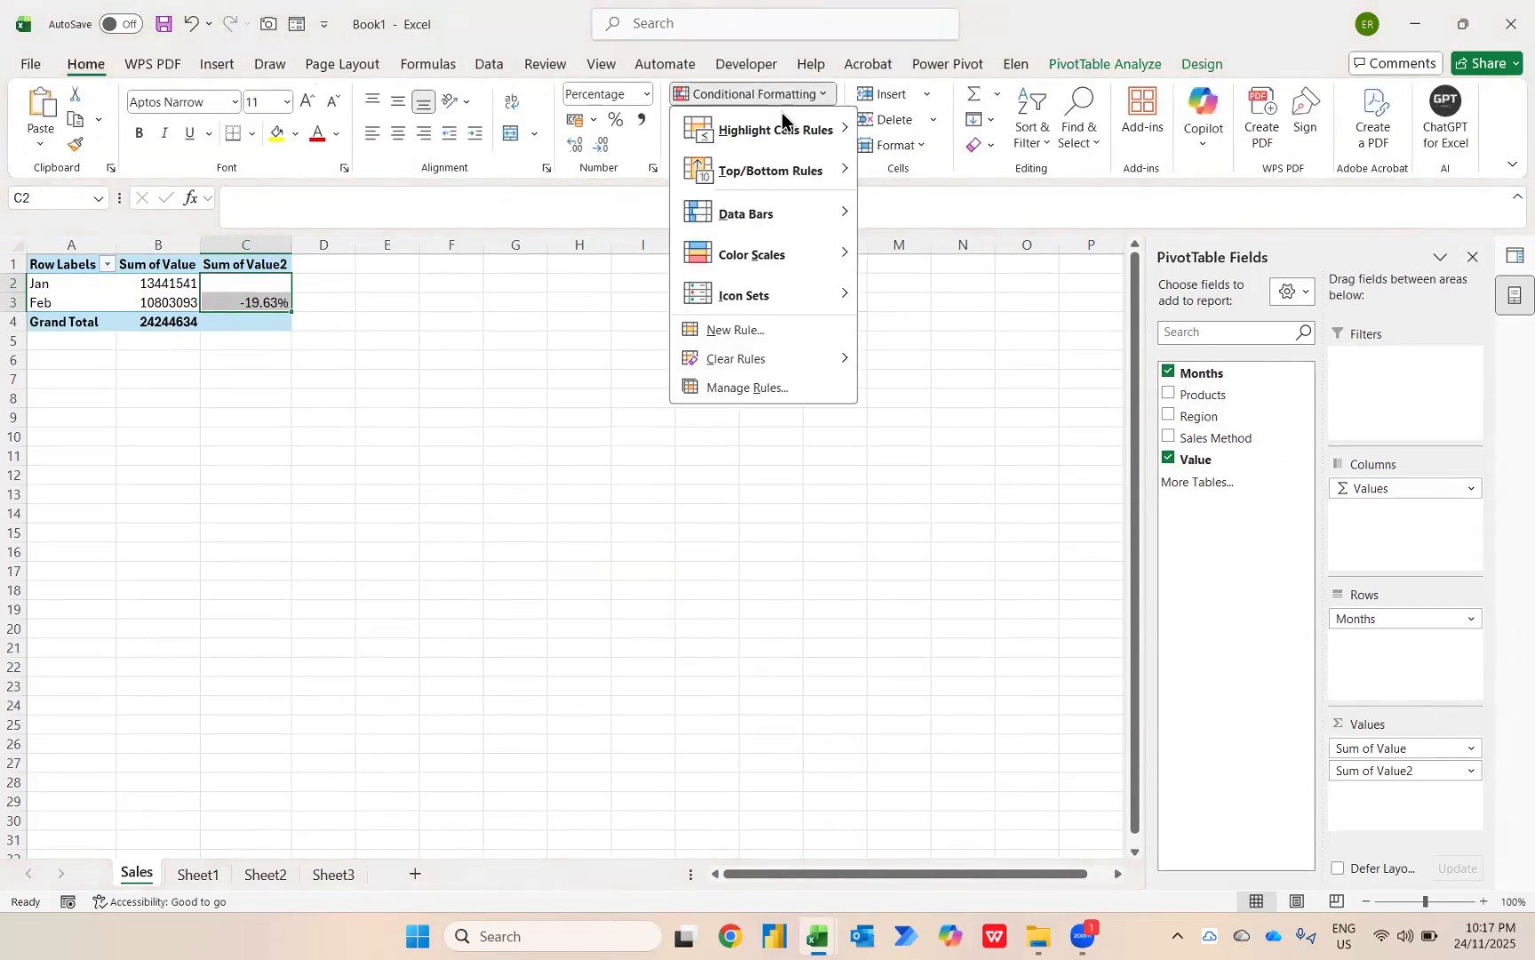
{"action": "mouse_move", "coordinate": [774, 130]}
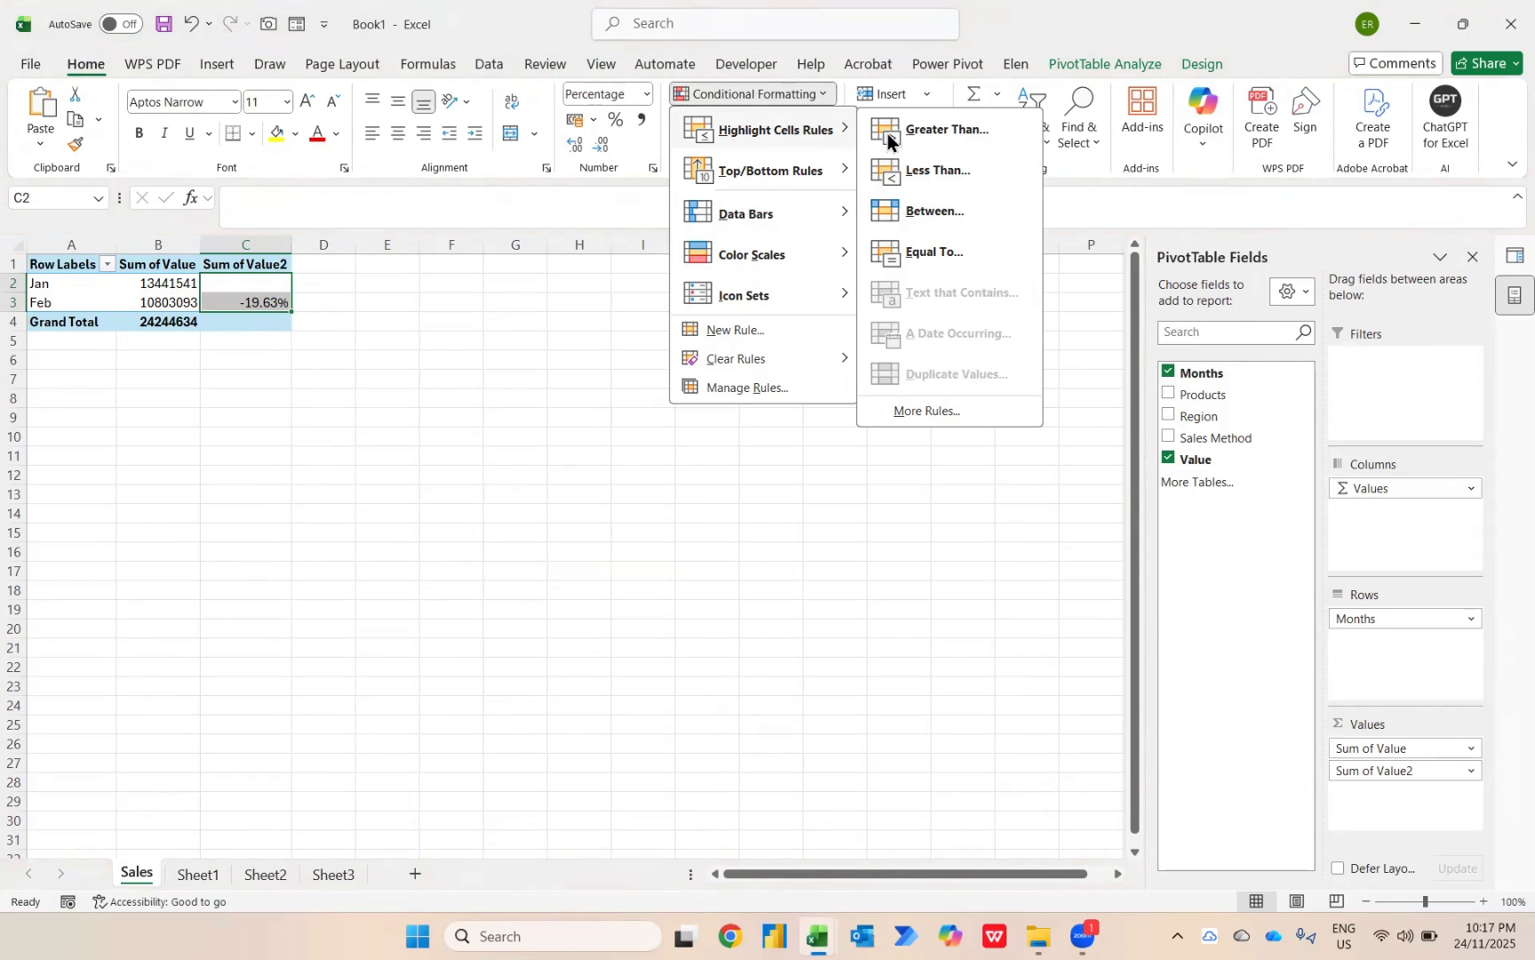
{"action": "left_click", "coordinate": [914, 136]}
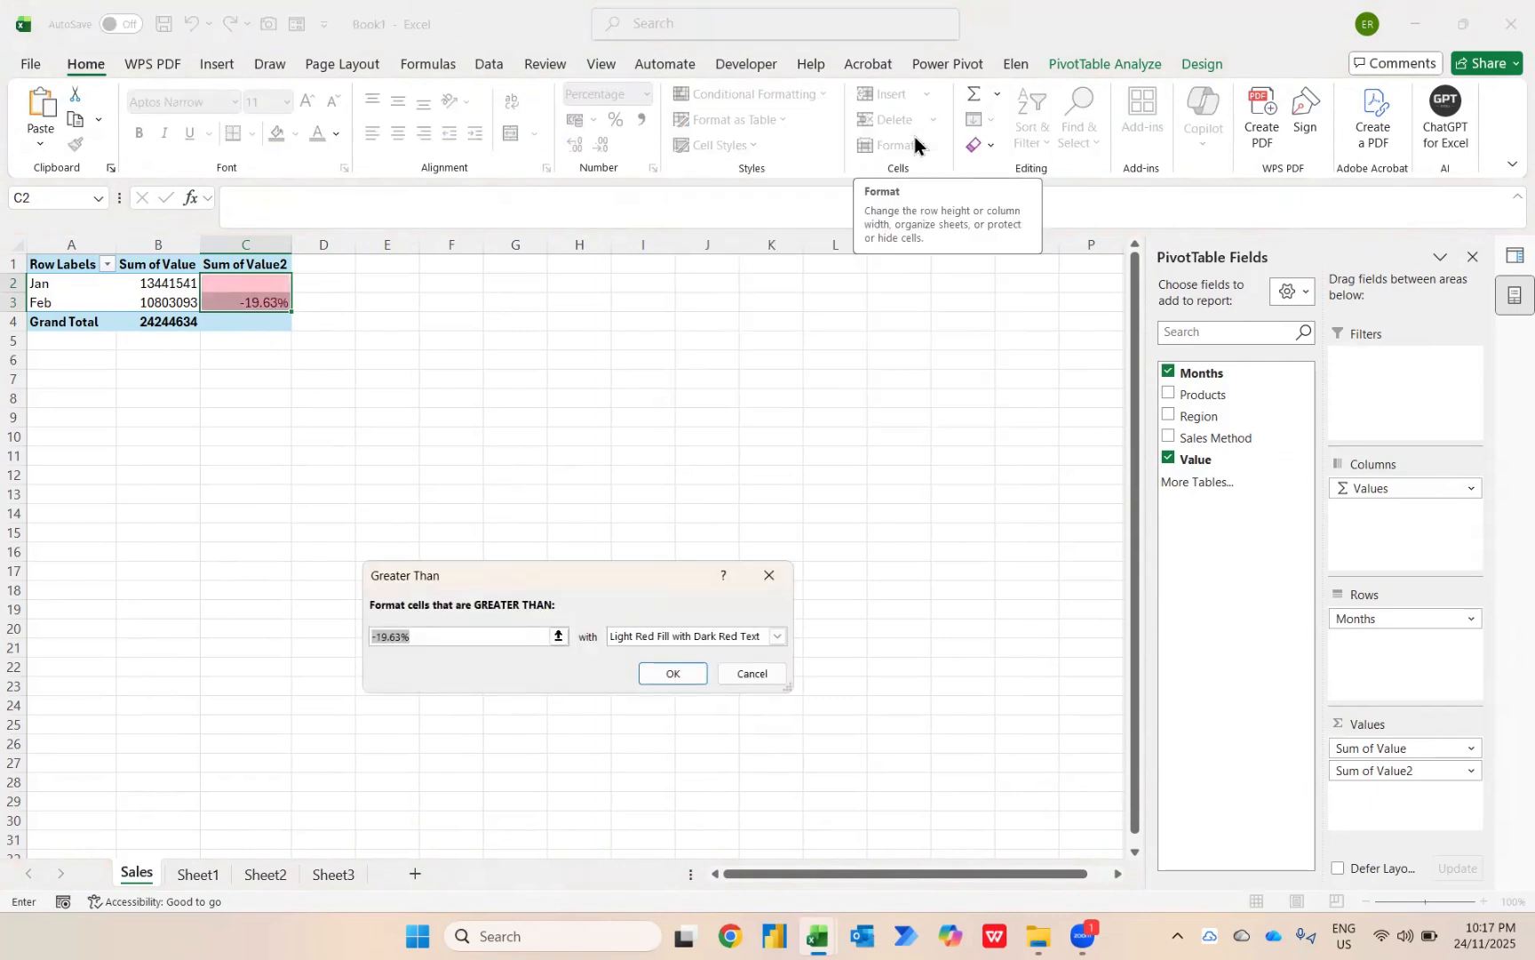
{"action": "type", "text": "0"}
{"action": "key", "text": "Tab"}
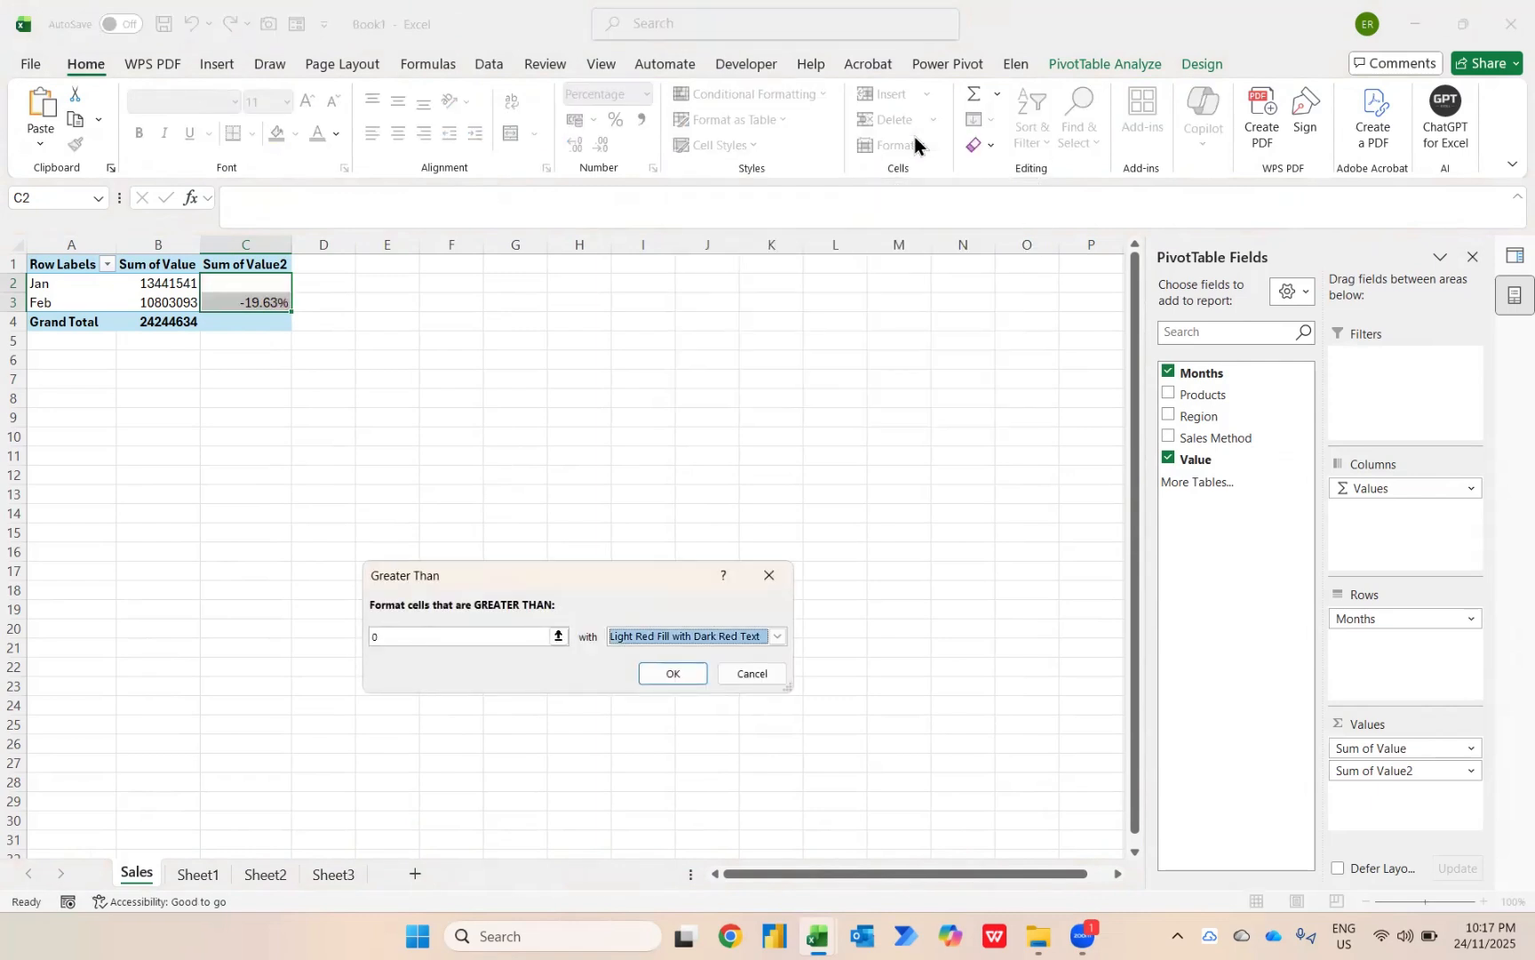
{"action": "key", "text": "Down"}
{"action": "key", "text": "Down"}
{"action": "key", "text": "Tab"}
{"action": "key", "text": "Return"}
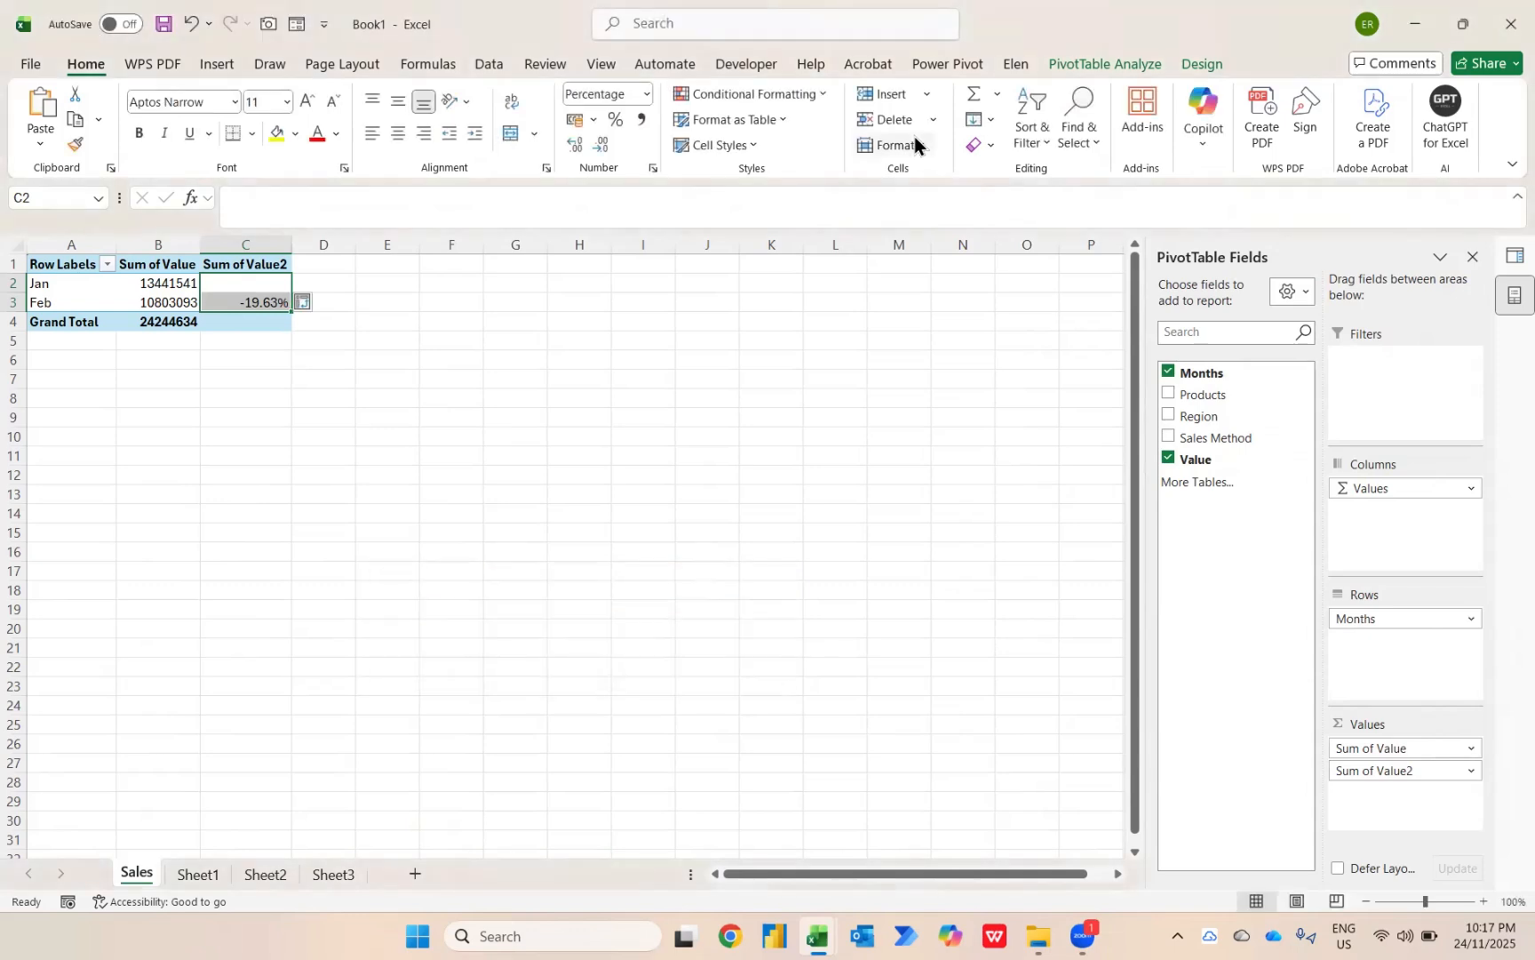
{"action": "left_click", "coordinate": [312, 301]}
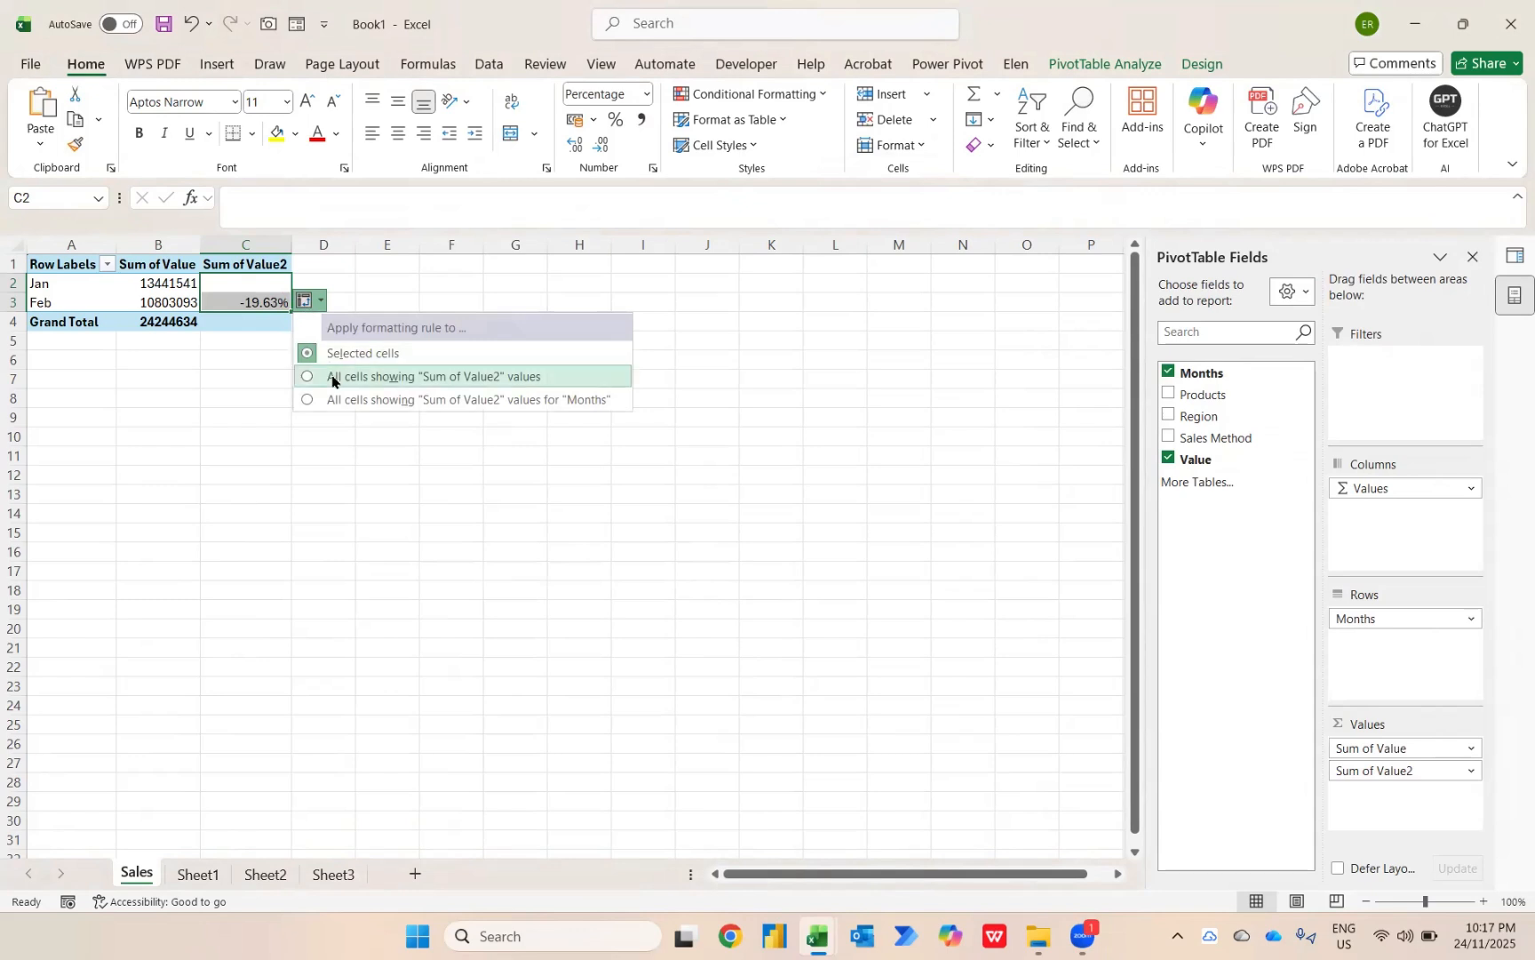
{"action": "left_click", "coordinate": [444, 383]}
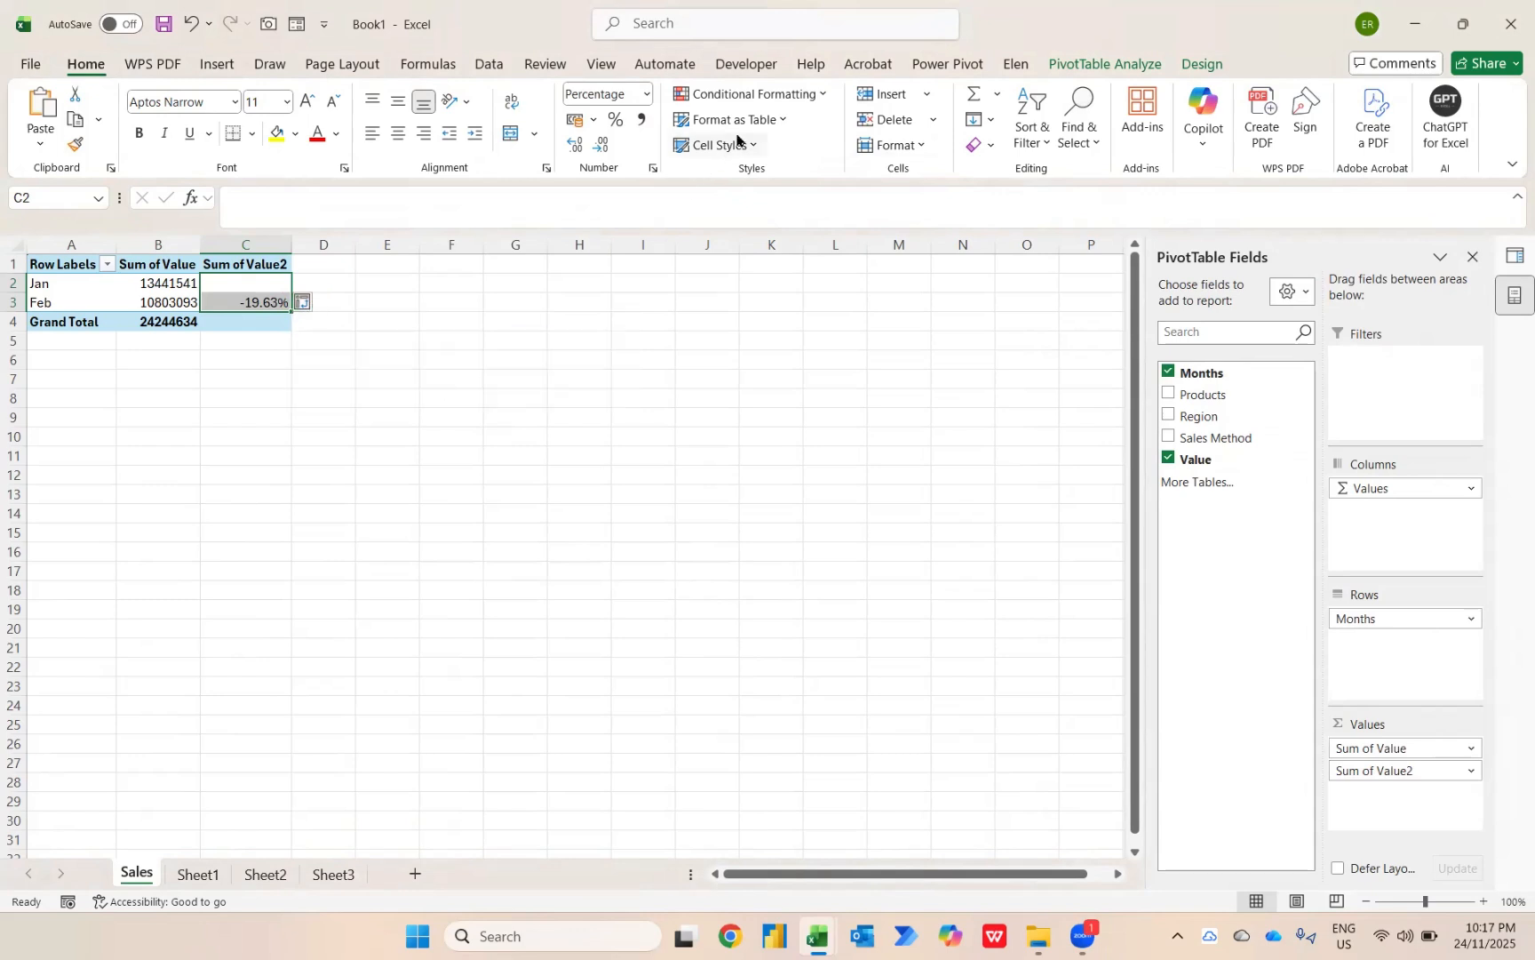
Highlight values less than 0 with Light Red Fill with Dark Red Text in all cells showing "Sum of Value2" values.
{"action": "left_click", "coordinate": [771, 103]}
{"action": "mouse_move", "coordinate": [780, 140]}
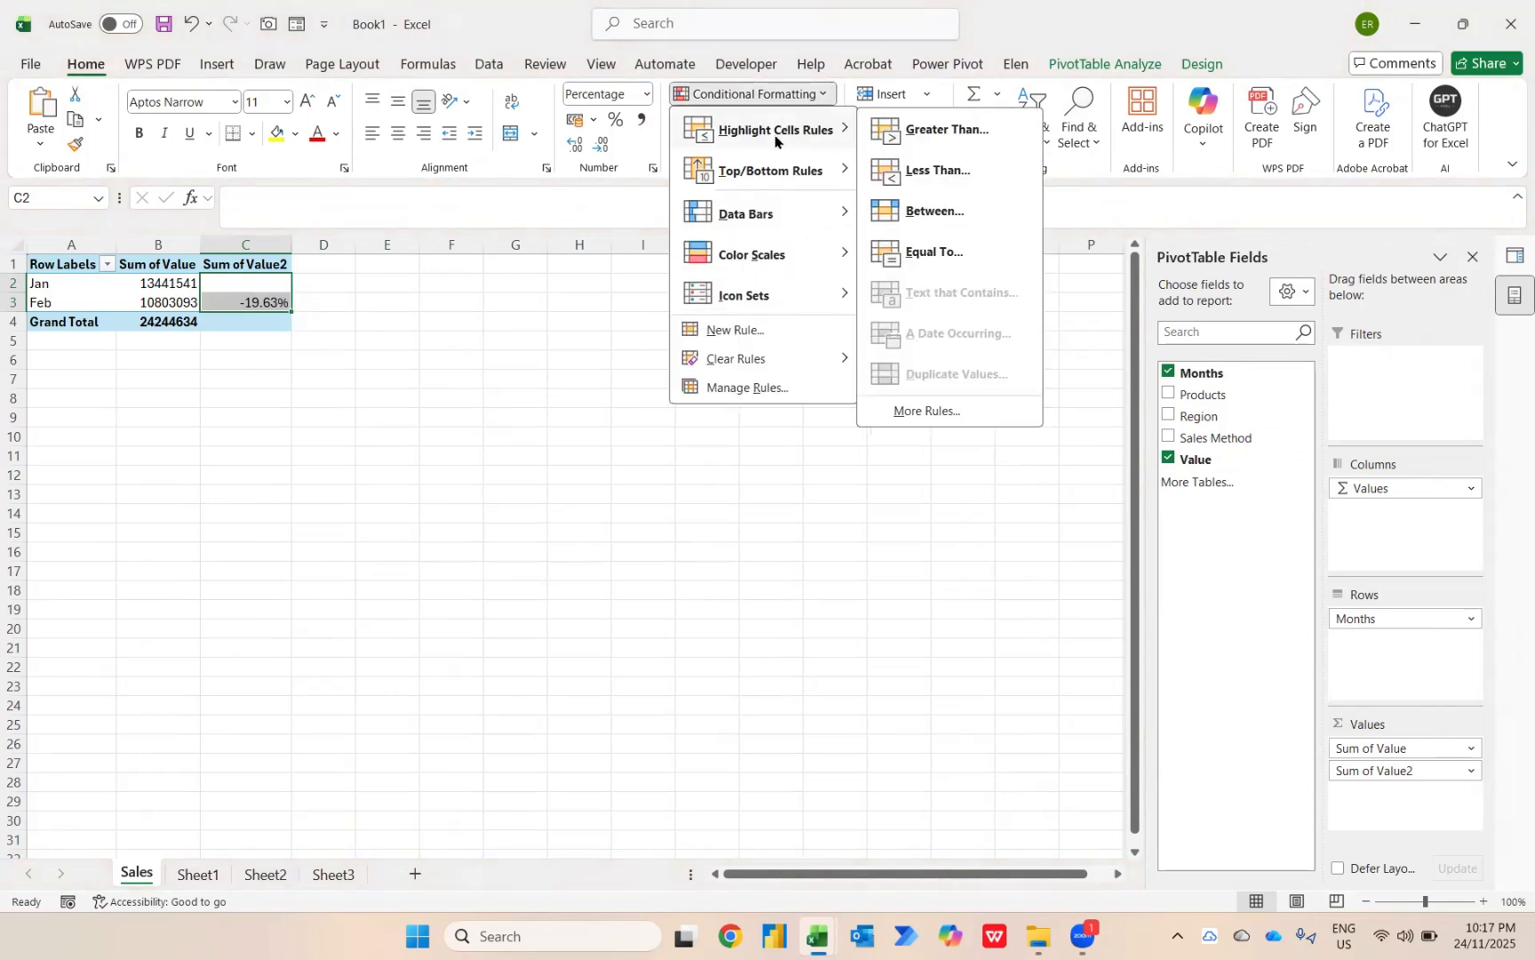
{"action": "left_click", "coordinate": [933, 169]}
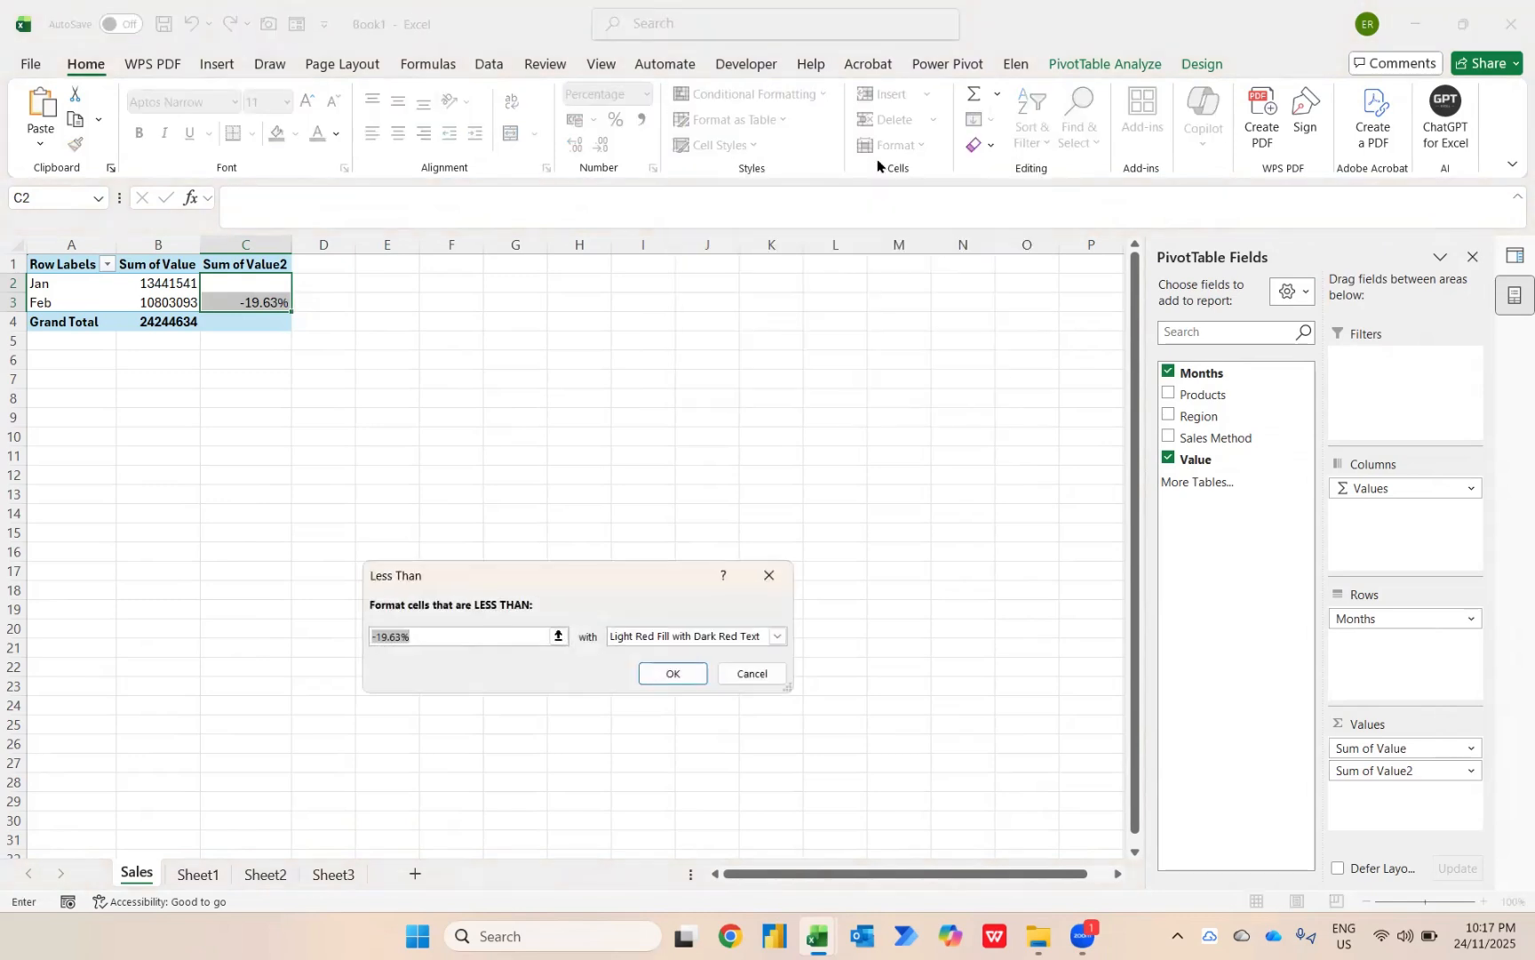
{"action": "type", "text": "0"}
{"action": "key", "text": "Return"}
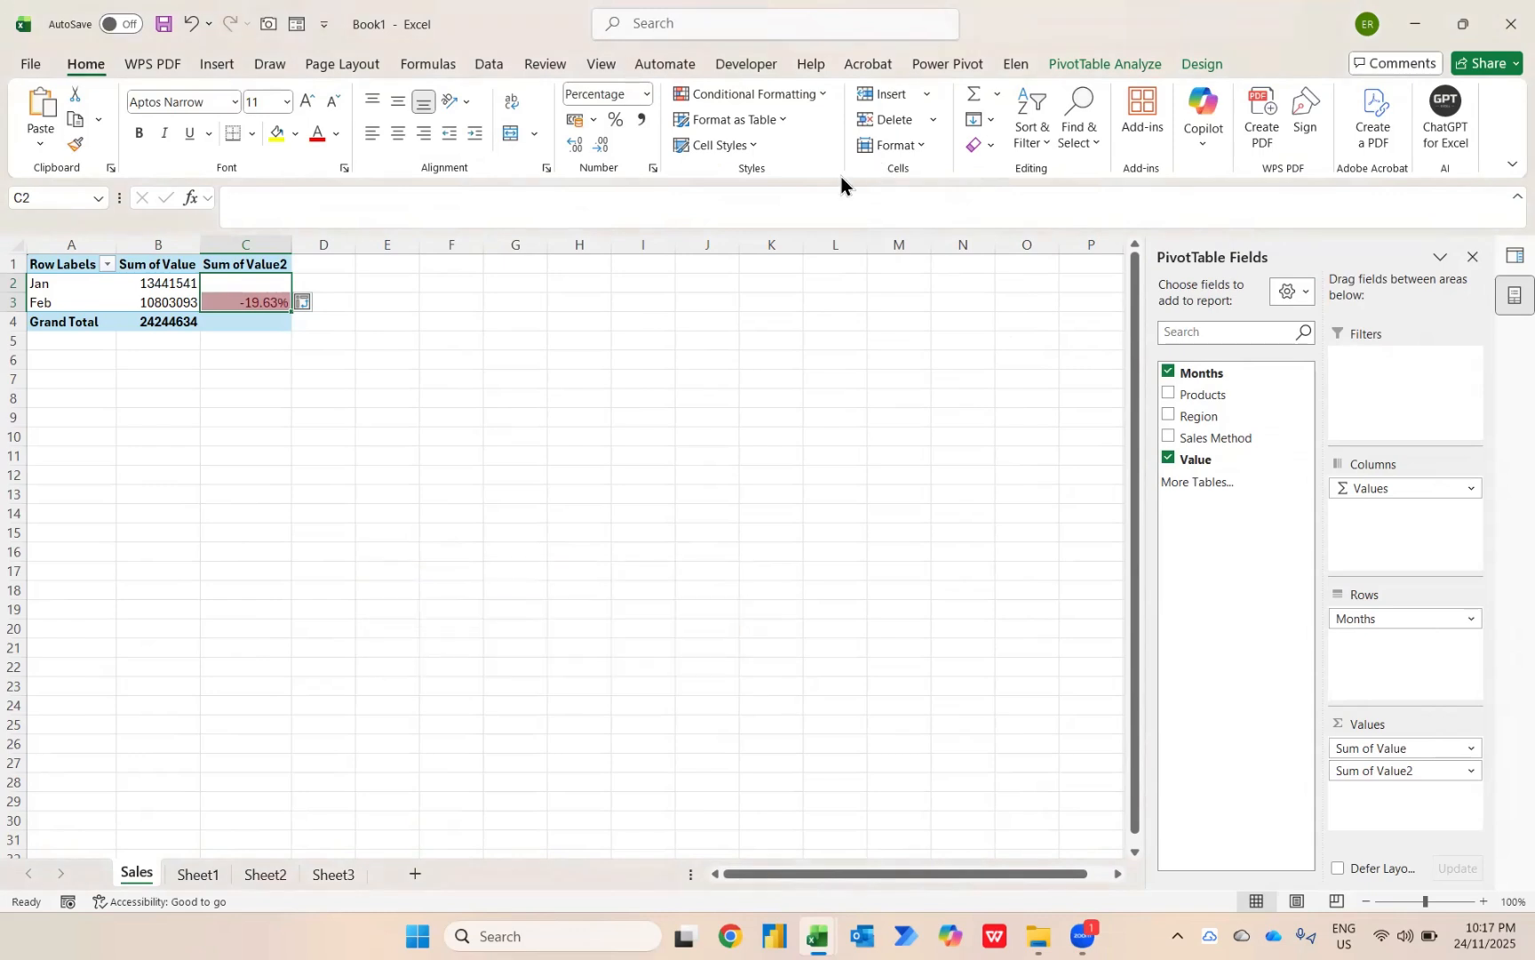
{"action": "left_click", "coordinate": [306, 301]}
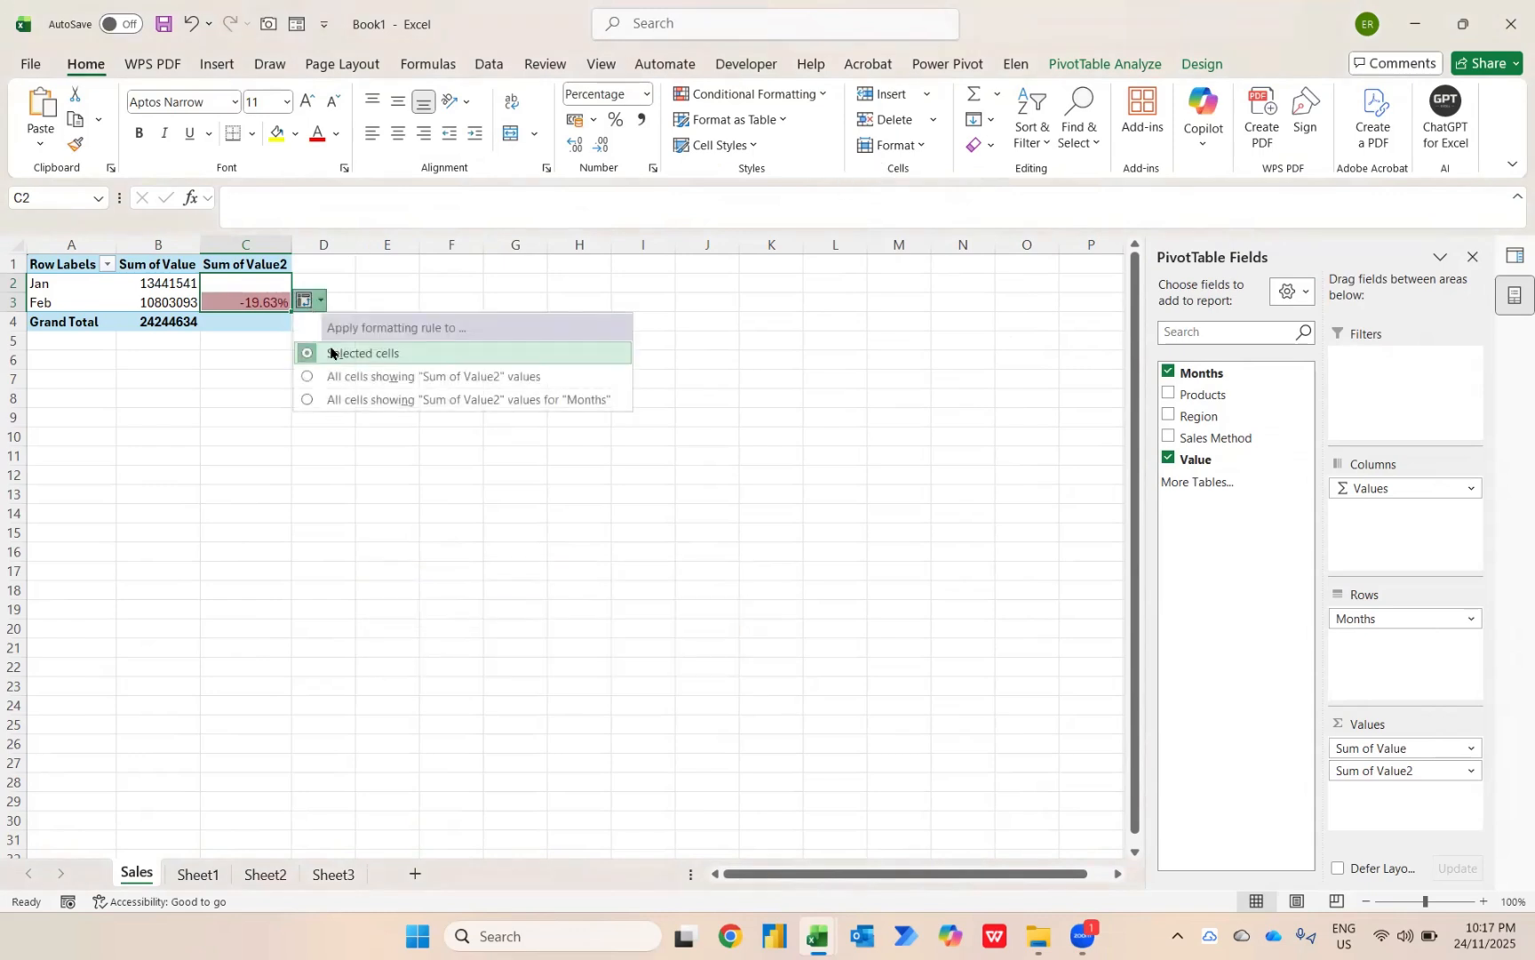
{"action": "left_click", "coordinate": [449, 377]}
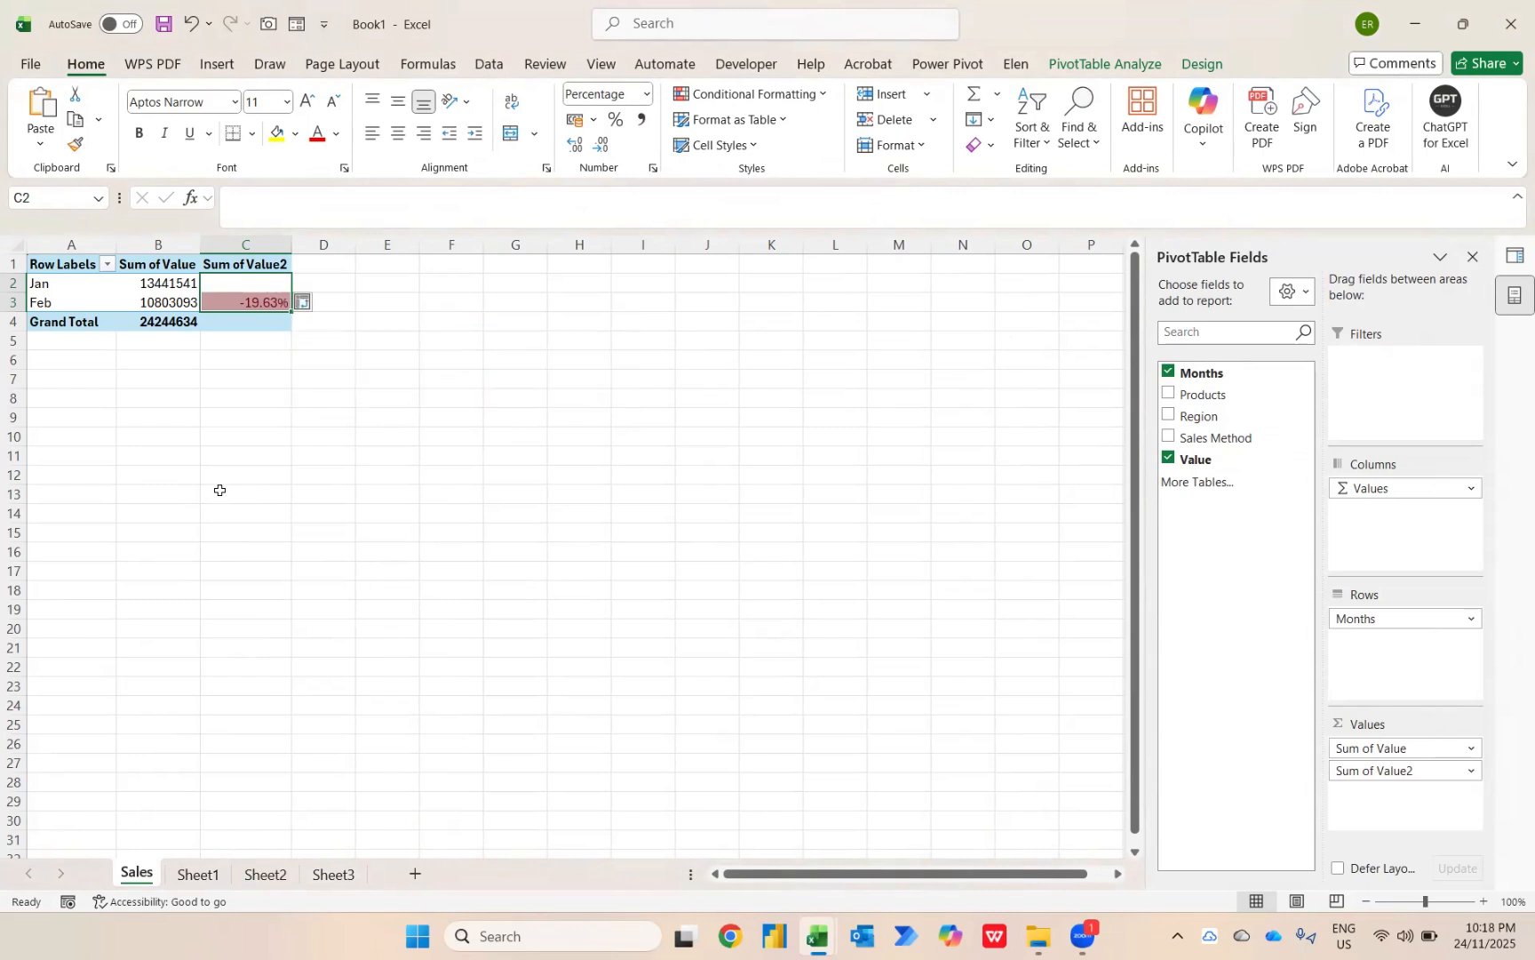
{"action": "left_click", "coordinate": [303, 304]}
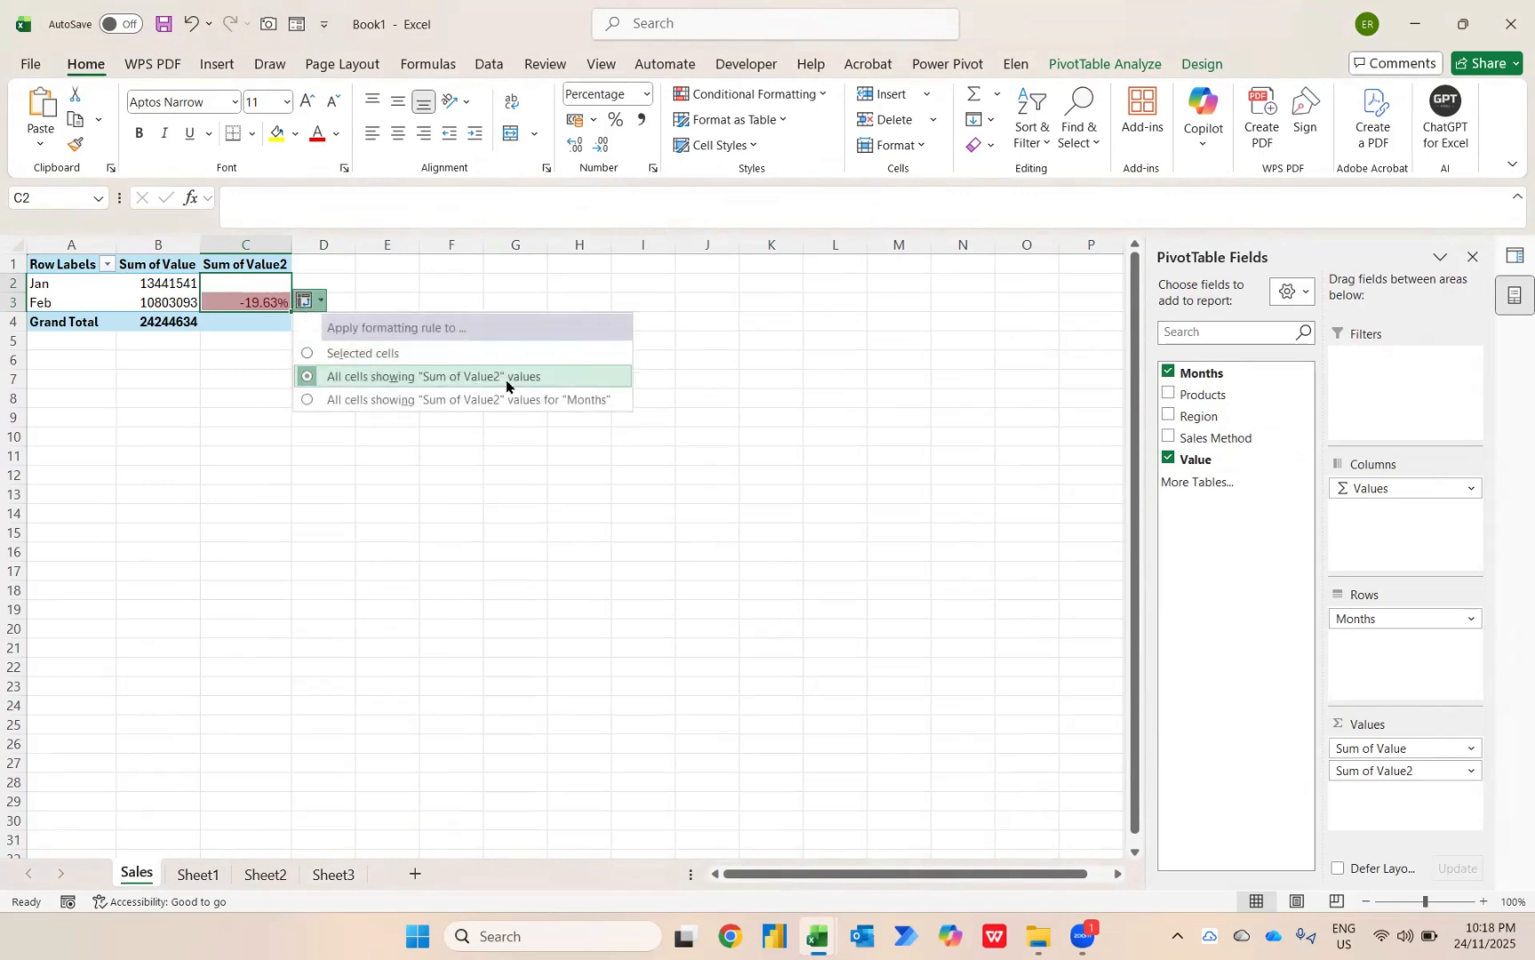
{"action": "left_click", "coordinate": [231, 266]}
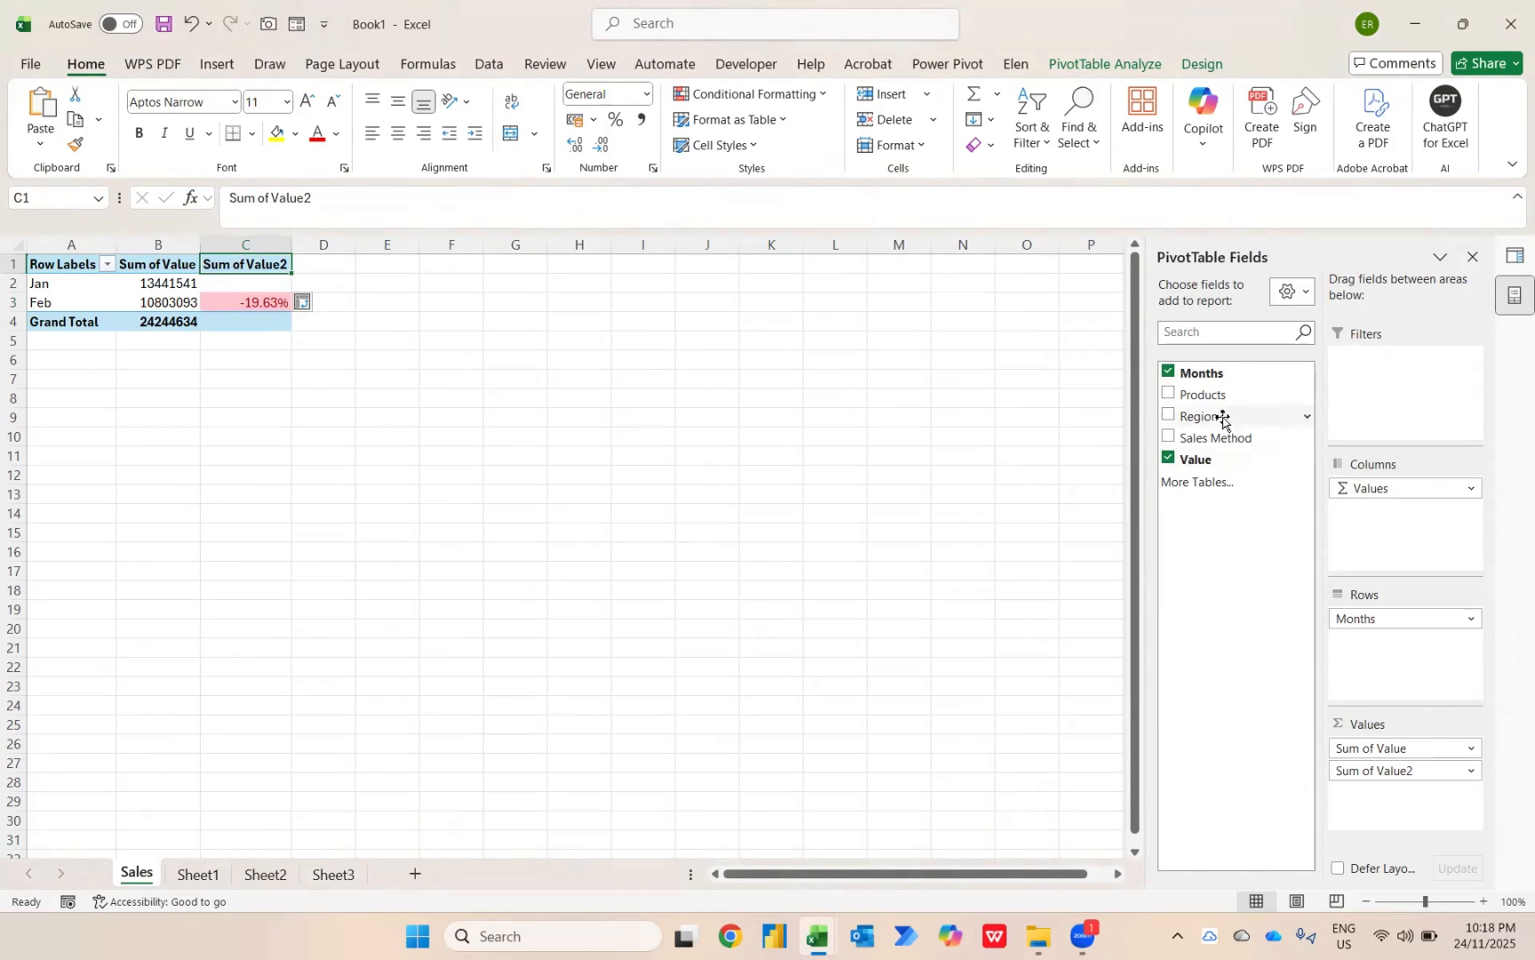
Add Region above Months in the PivotTable's rows and compare the result with the source February report.
{"action": "left_click_drag", "start_coordinate": [1223, 418], "coordinate": [1362, 613]}
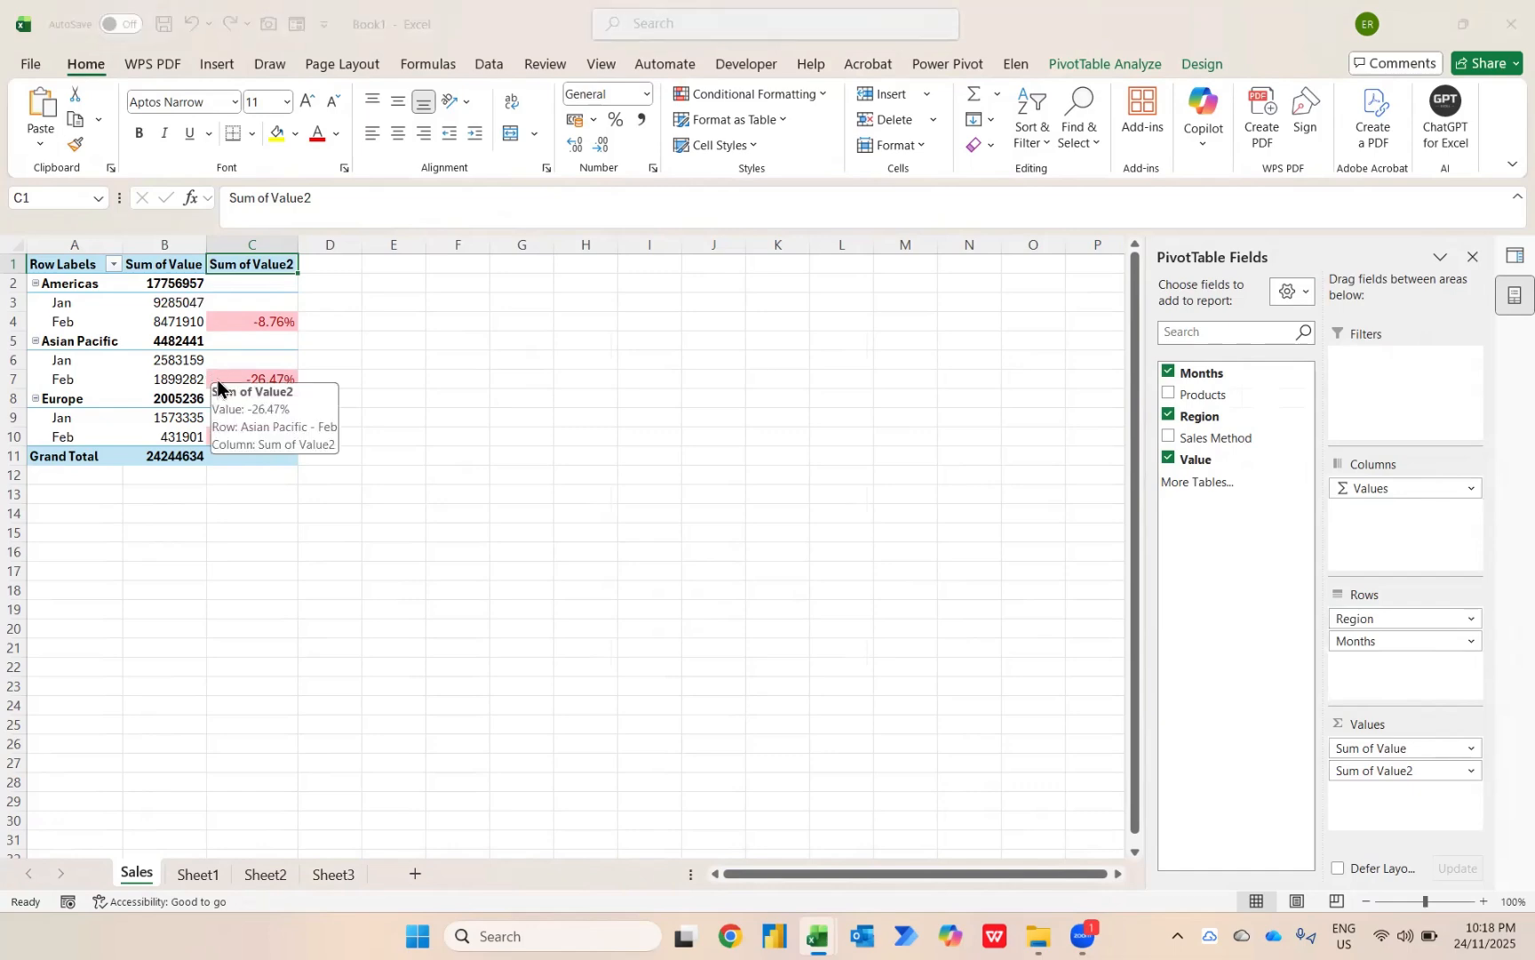
{"action": "key", "text": "alt+Tab"}
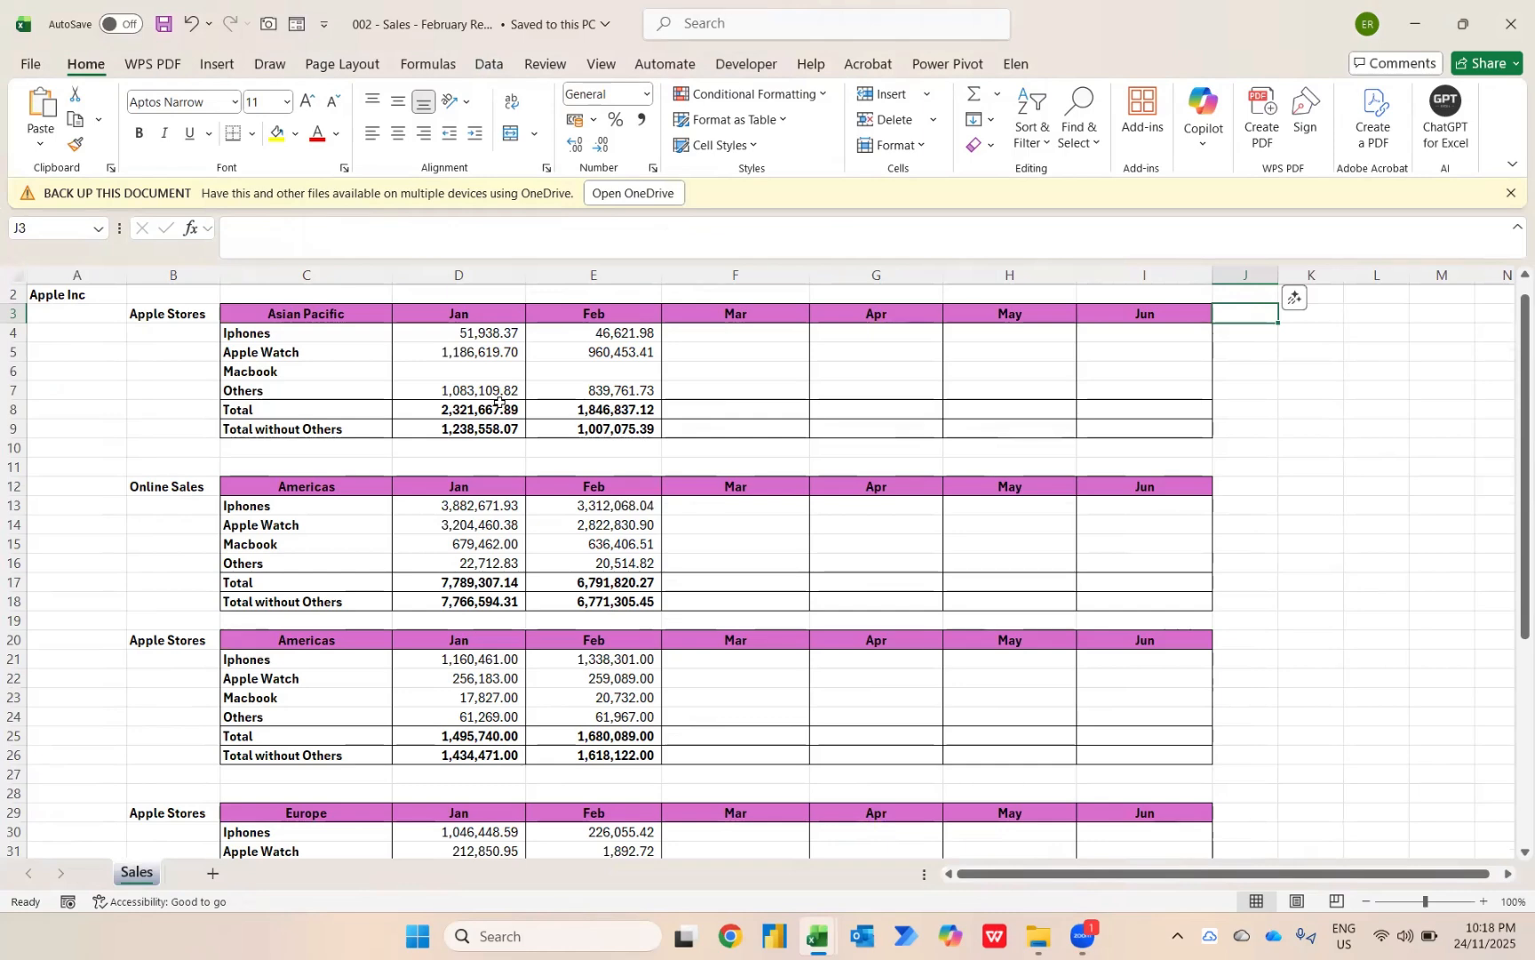
{"action": "key", "text": "alt+Tab"}
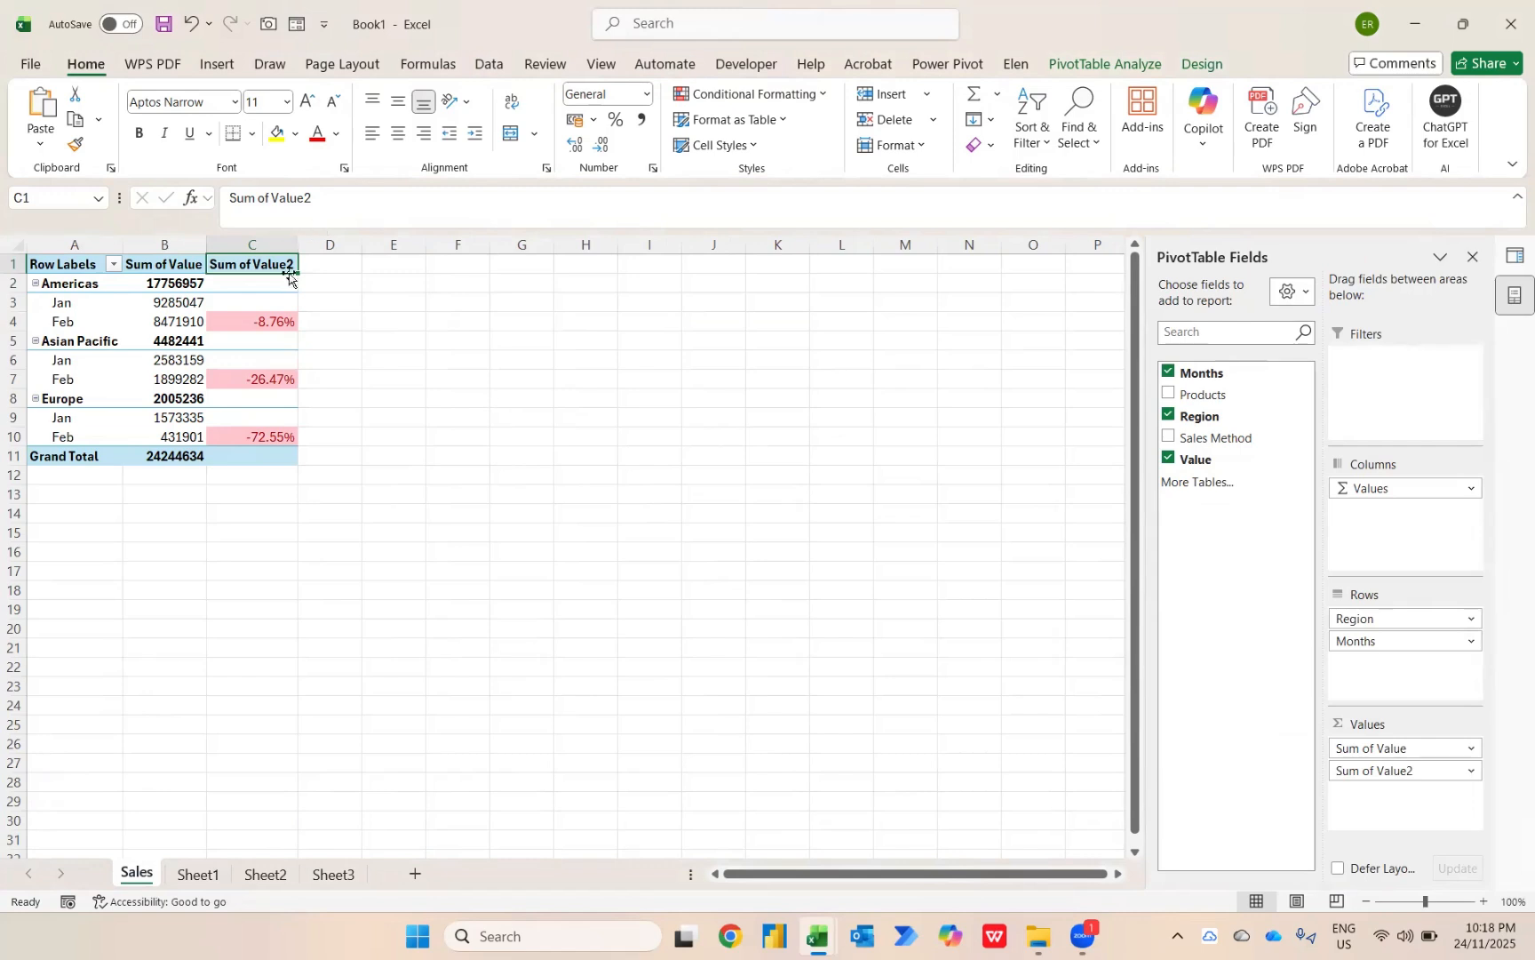
{"action": "mouse_move", "coordinate": [271, 340]}
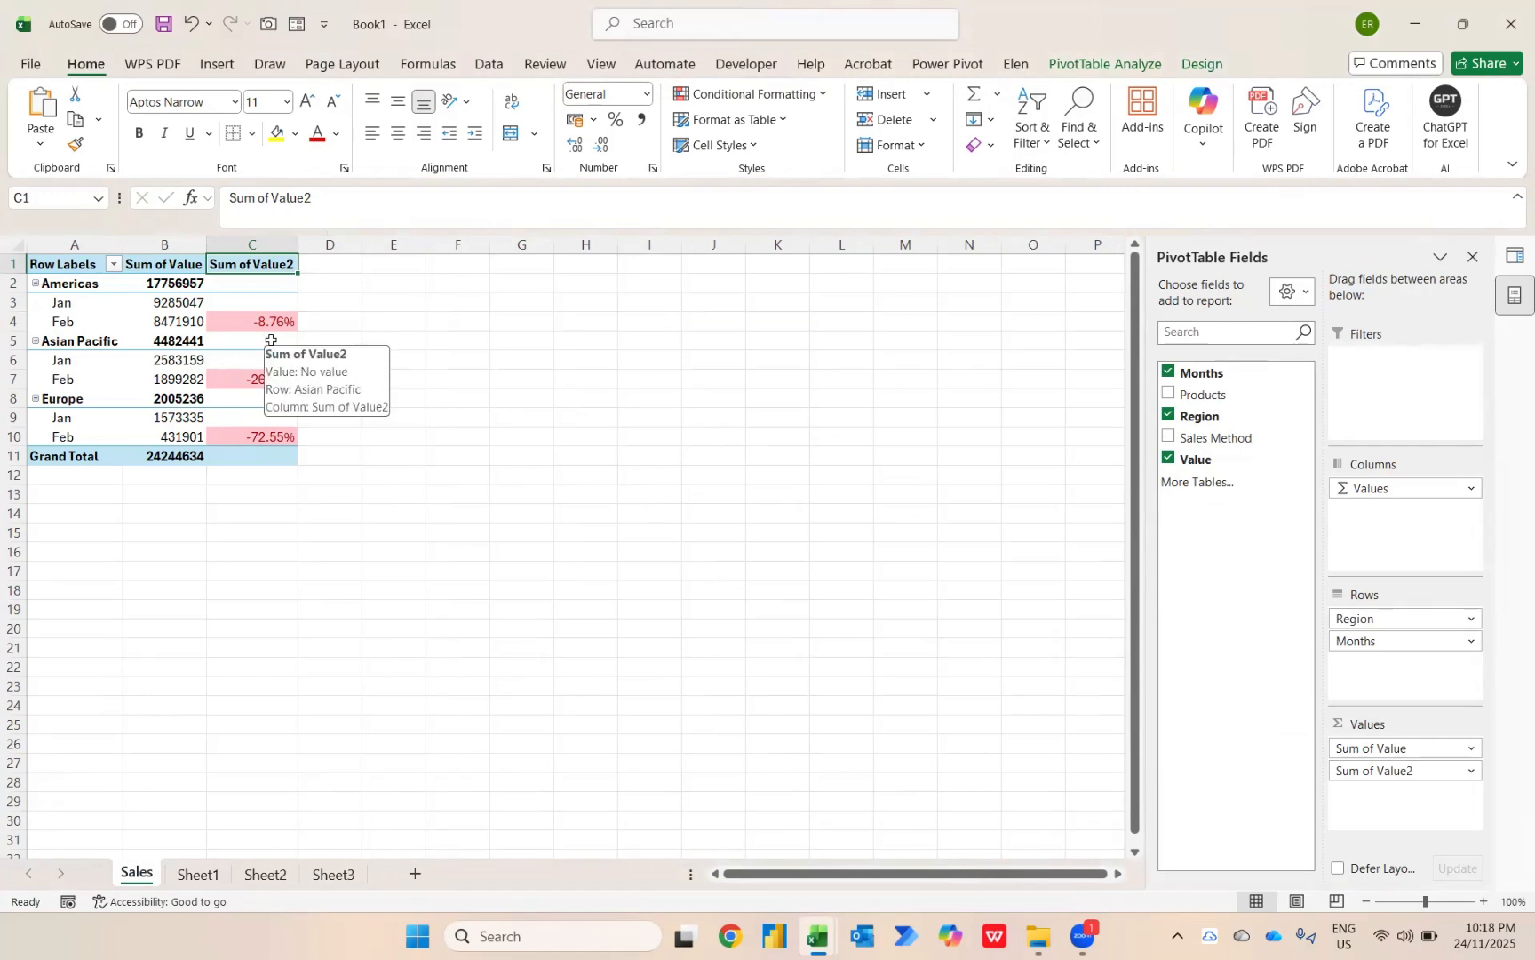
Add Products to the PivotTable's columns above Values and review the monthly changes per product and region.
{"action": "left_click_drag", "start_coordinate": [1211, 393], "coordinate": [1373, 487]}
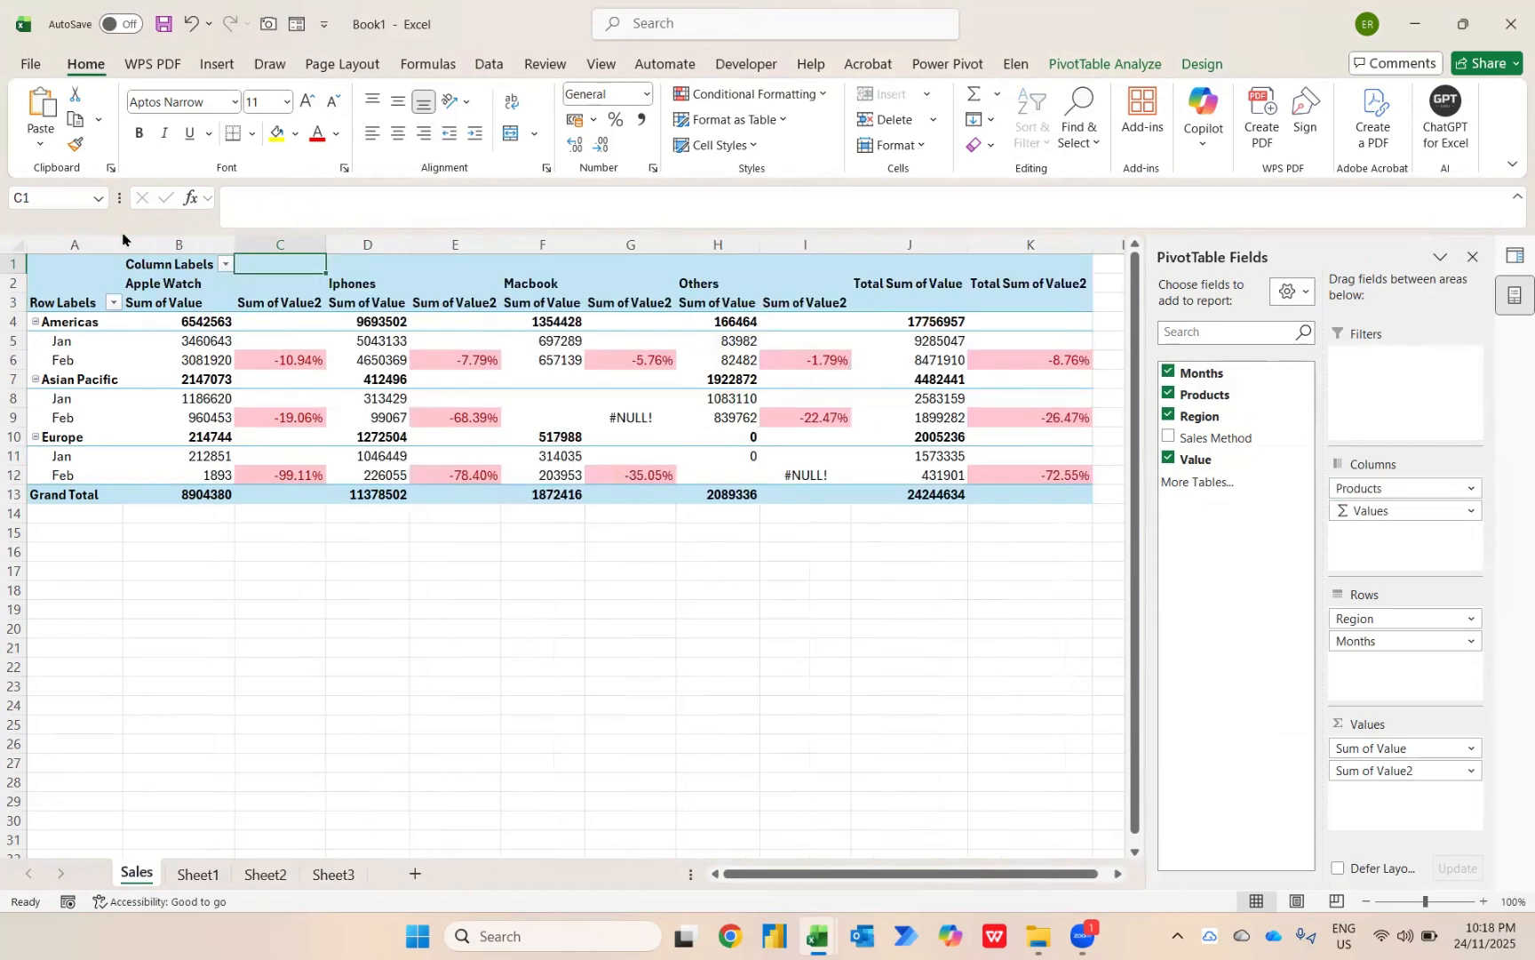
{"action": "mouse_move", "coordinate": [214, 450]}
{"action": "mouse_move", "coordinate": [732, 326]}
{"action": "mouse_move", "coordinate": [104, 346]}
Set the PivotTable options to show 0 for error values and 0 for empty cells.
{"action": "mouse_move", "coordinate": [633, 416]}
{"action": "left_click", "coordinate": [625, 416]}
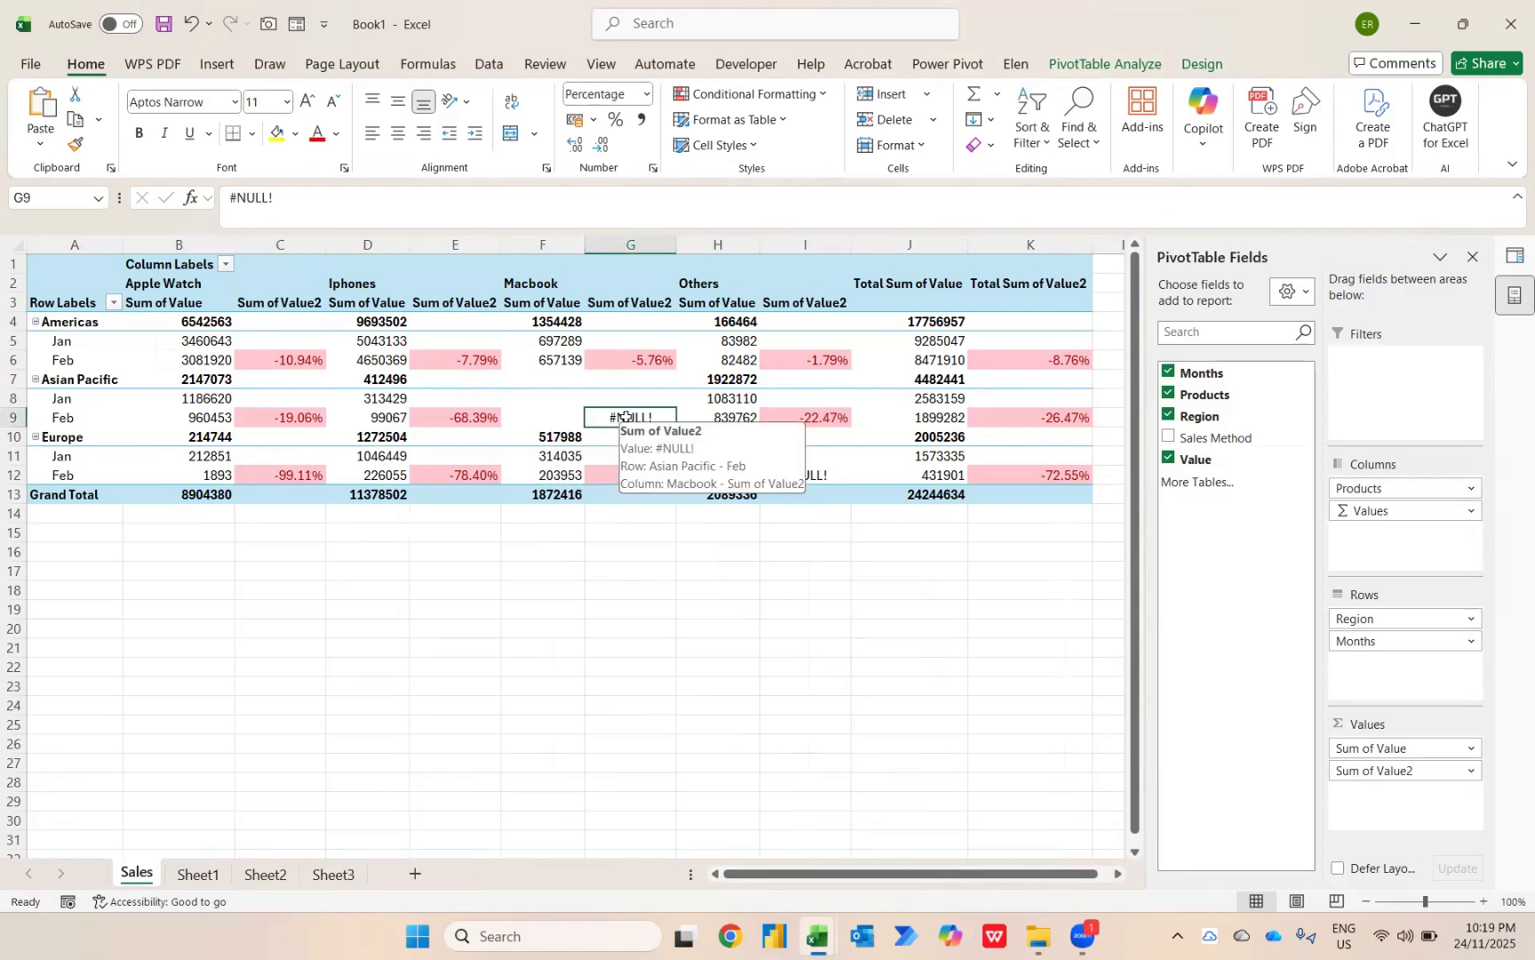
{"action": "right_click", "coordinate": [626, 416]}
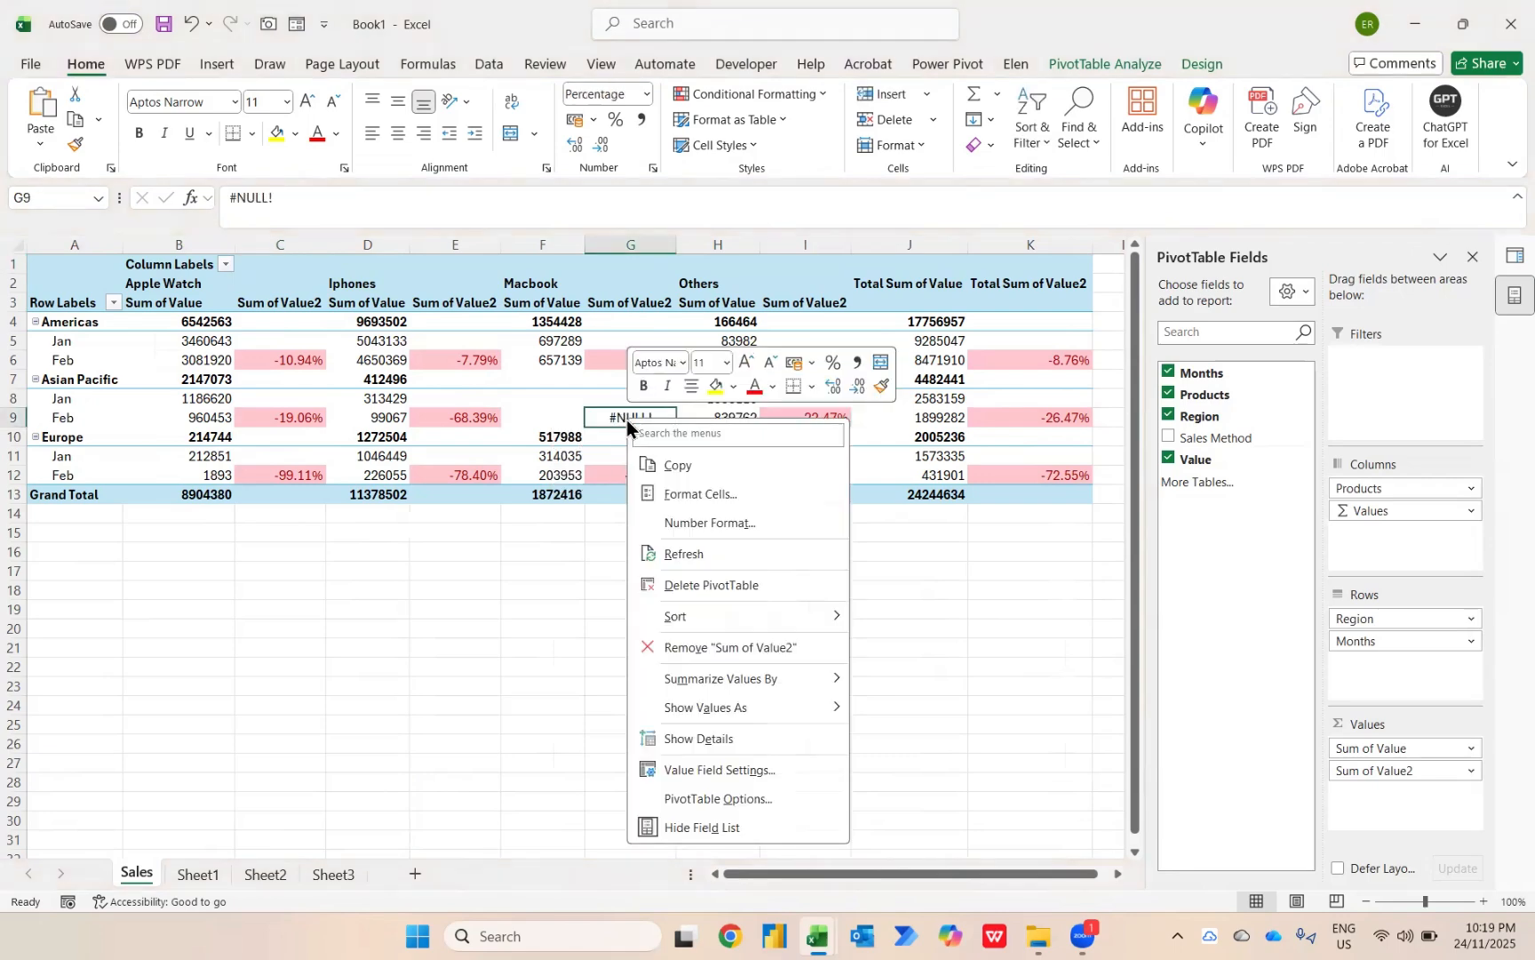
{"action": "left_click", "coordinate": [709, 798]}
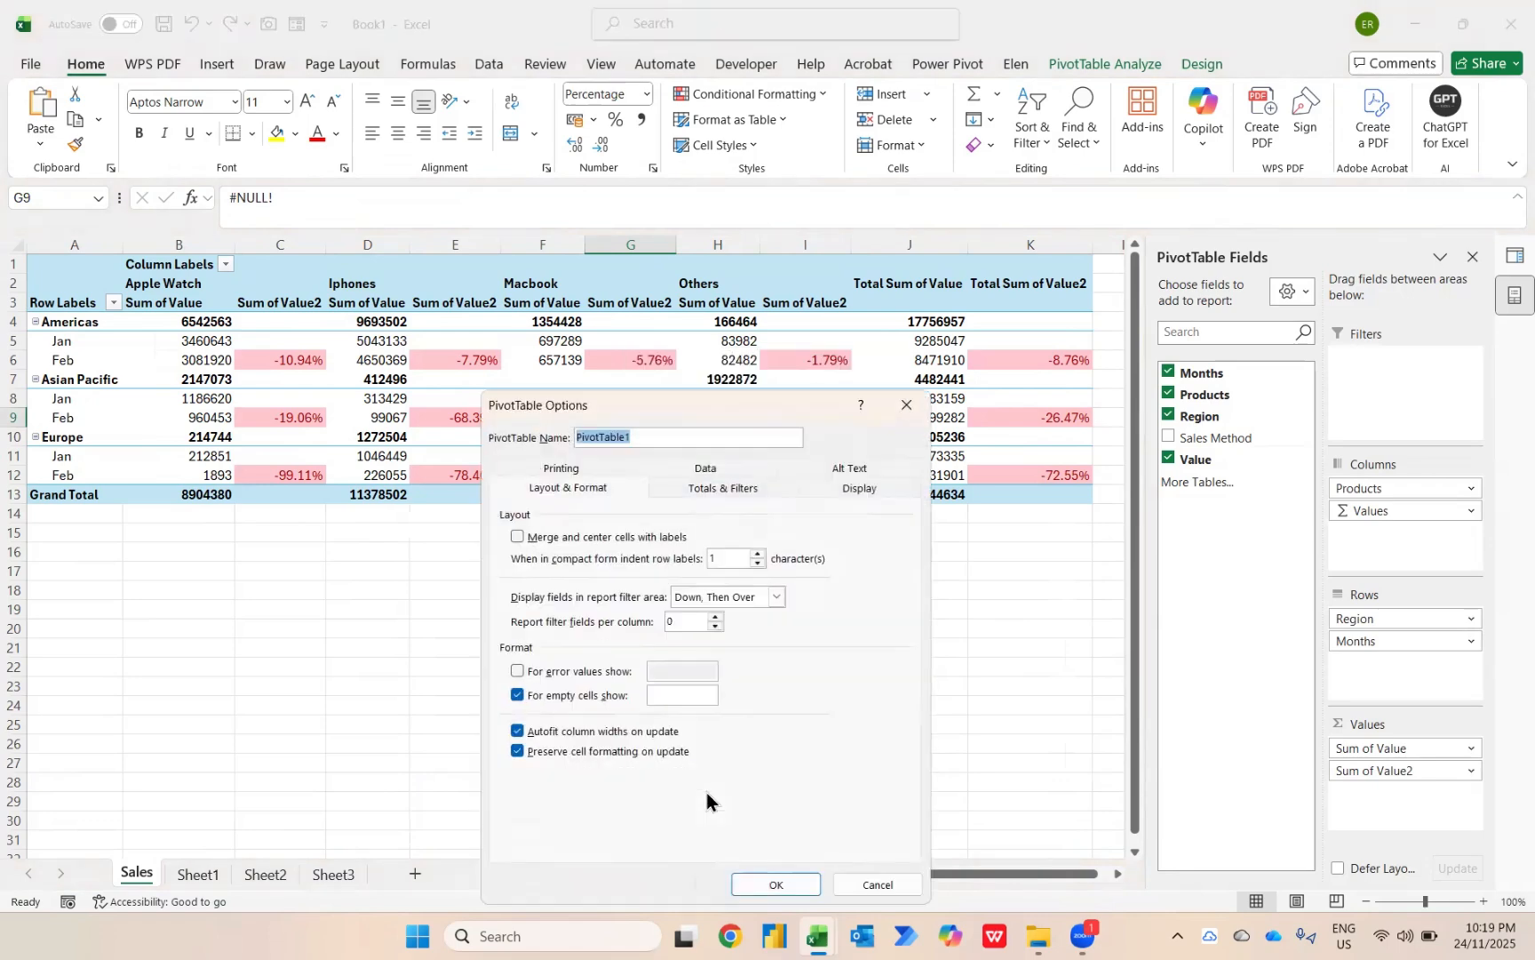
{"action": "left_click", "coordinate": [553, 681]}
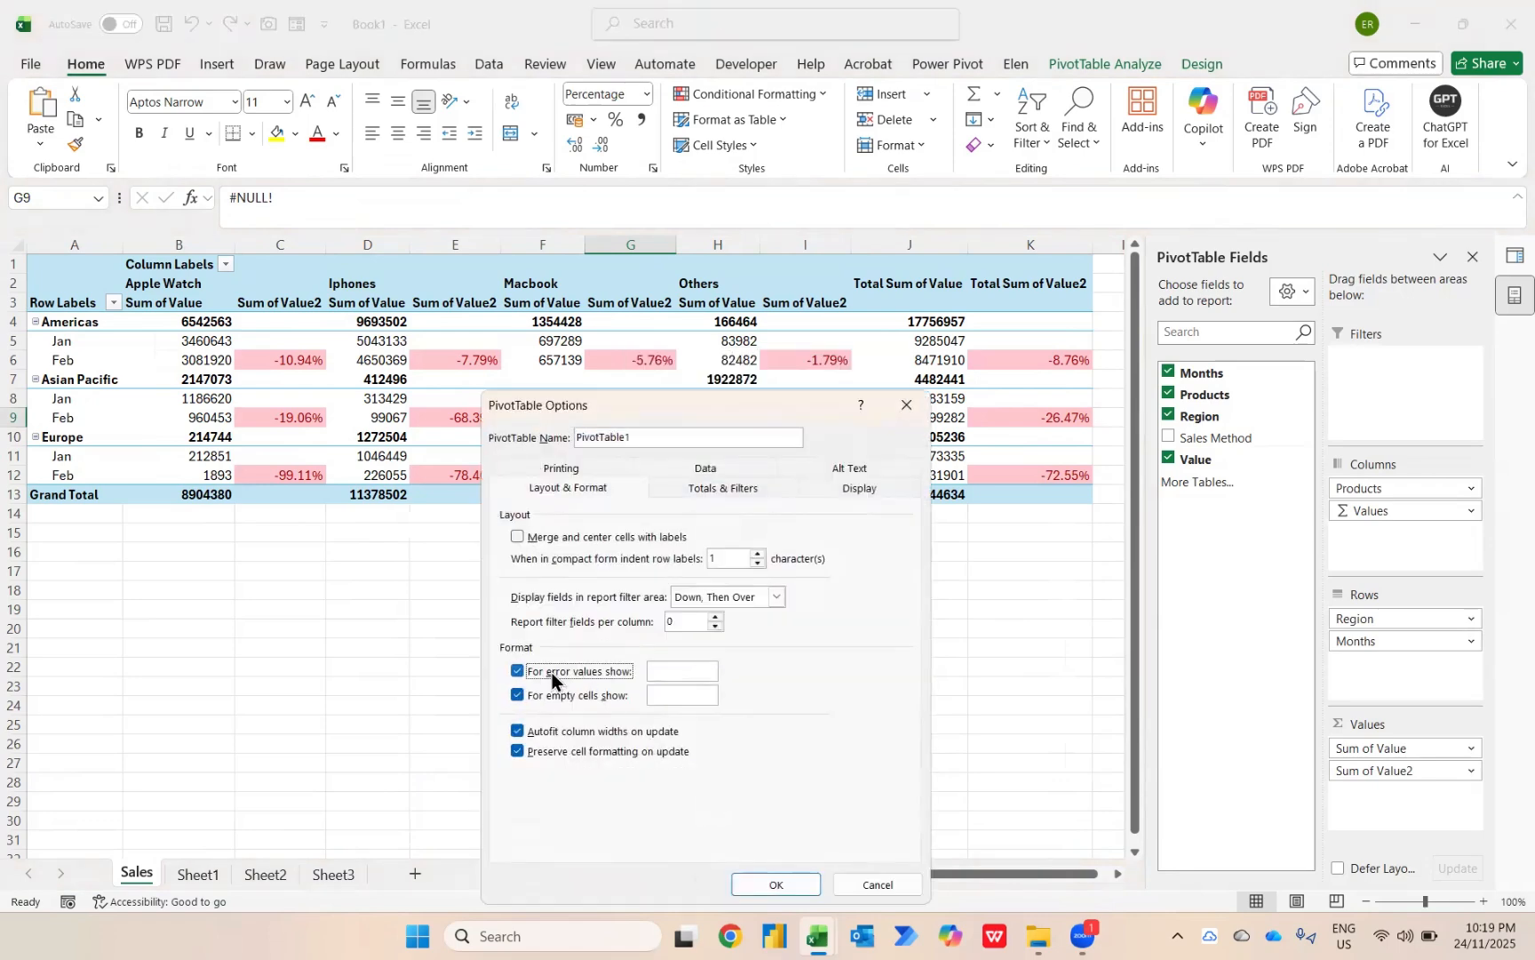
{"action": "left_click", "coordinate": [672, 676]}
{"action": "type", "text": "0"}
{"action": "key", "text": "Tab"}
{"action": "key", "text": "Tab"}
{"action": "type", "text": "0"}
{"action": "left_click", "coordinate": [779, 884]}
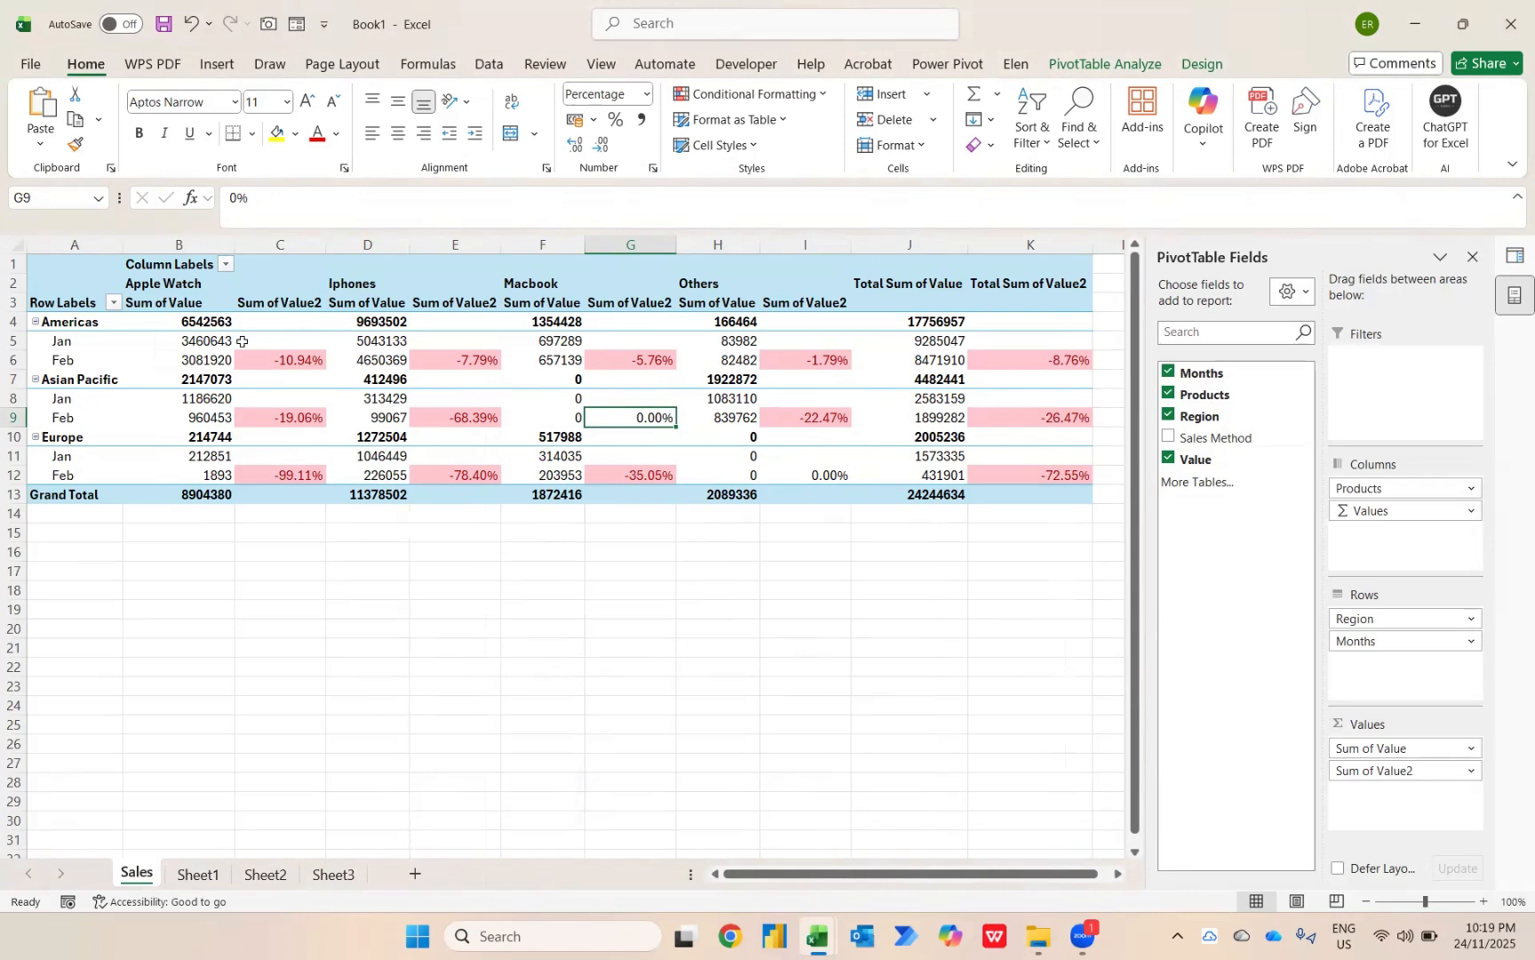
Format the Sum of Value field's numbers as Accounting with 0 decimal places and no currency symbol.
{"action": "left_click", "coordinate": [201, 342]}
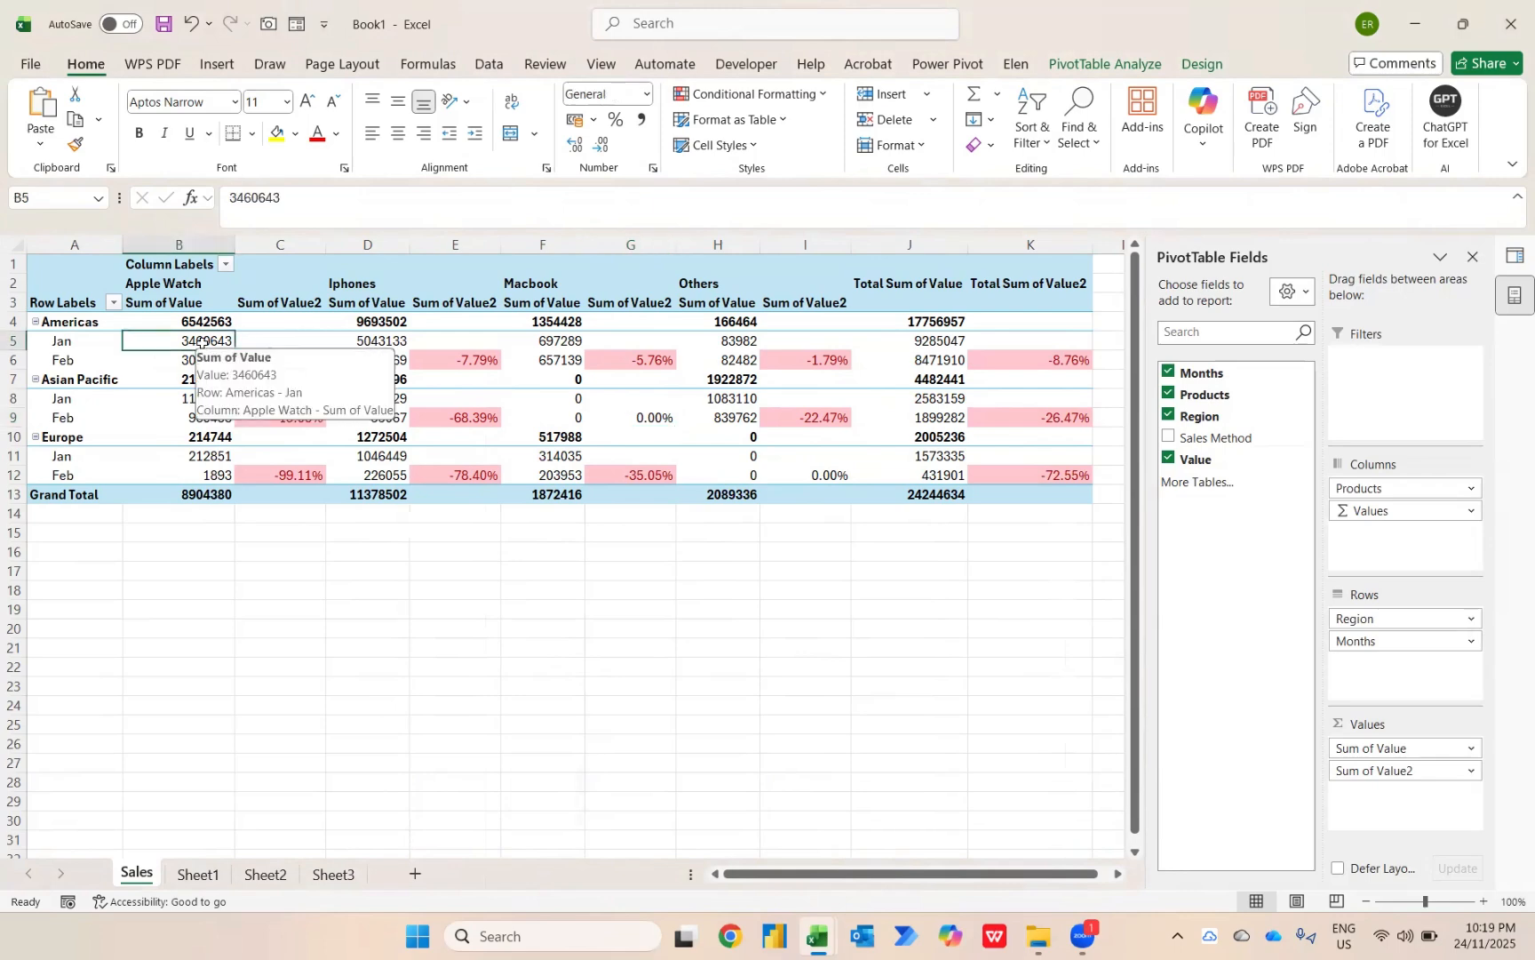
{"action": "right_click", "coordinate": [202, 345]}
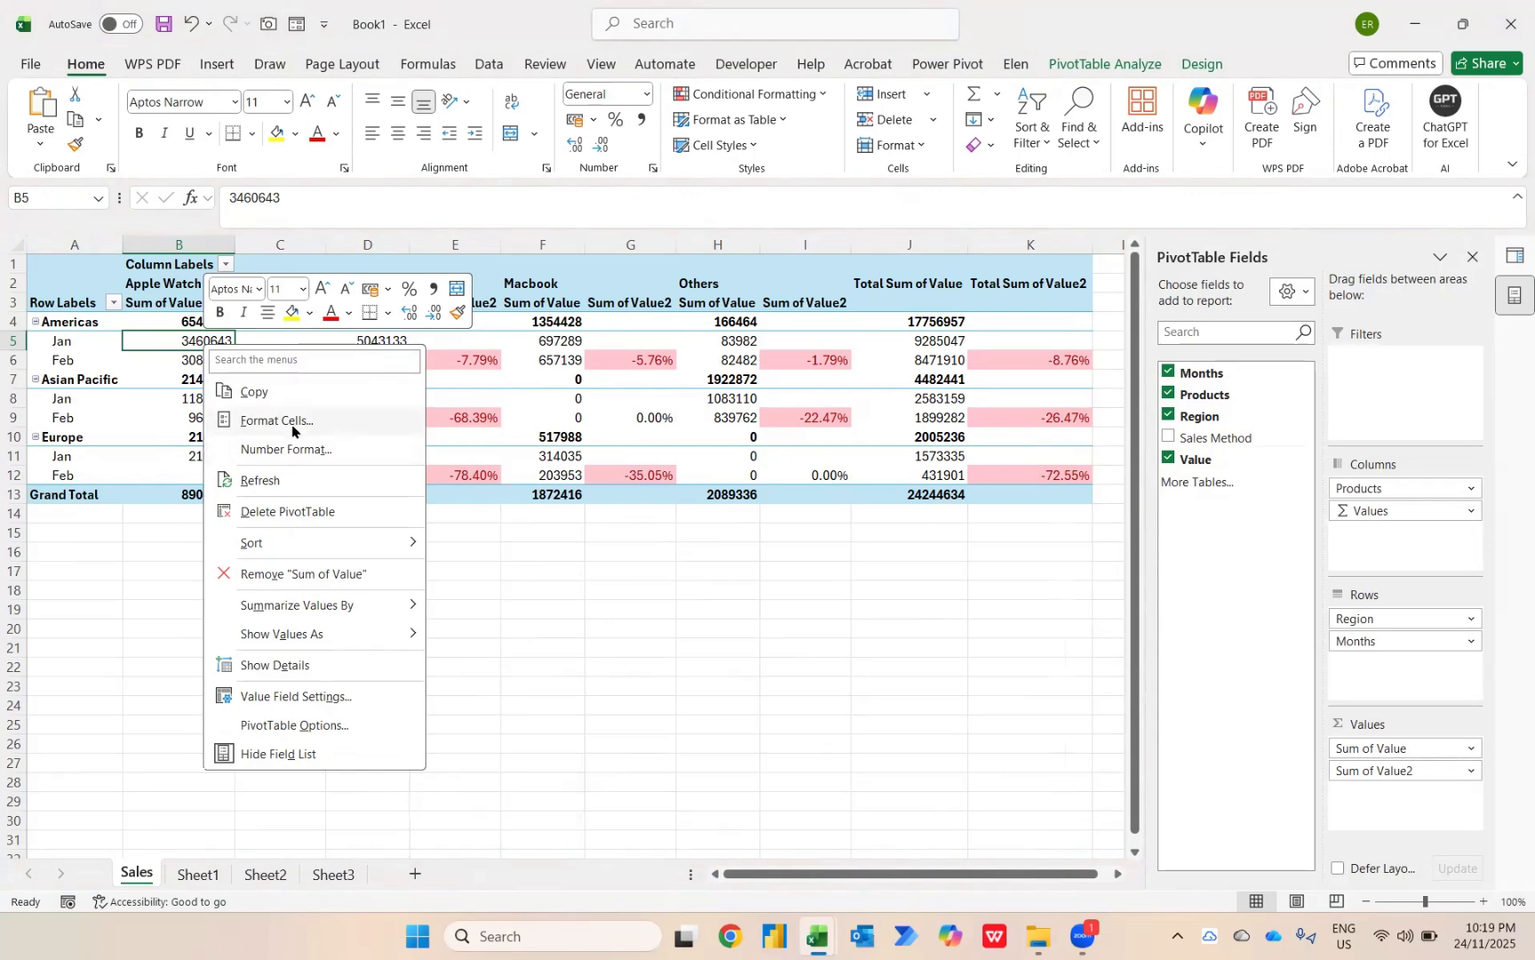
{"action": "left_click", "coordinate": [344, 453]}
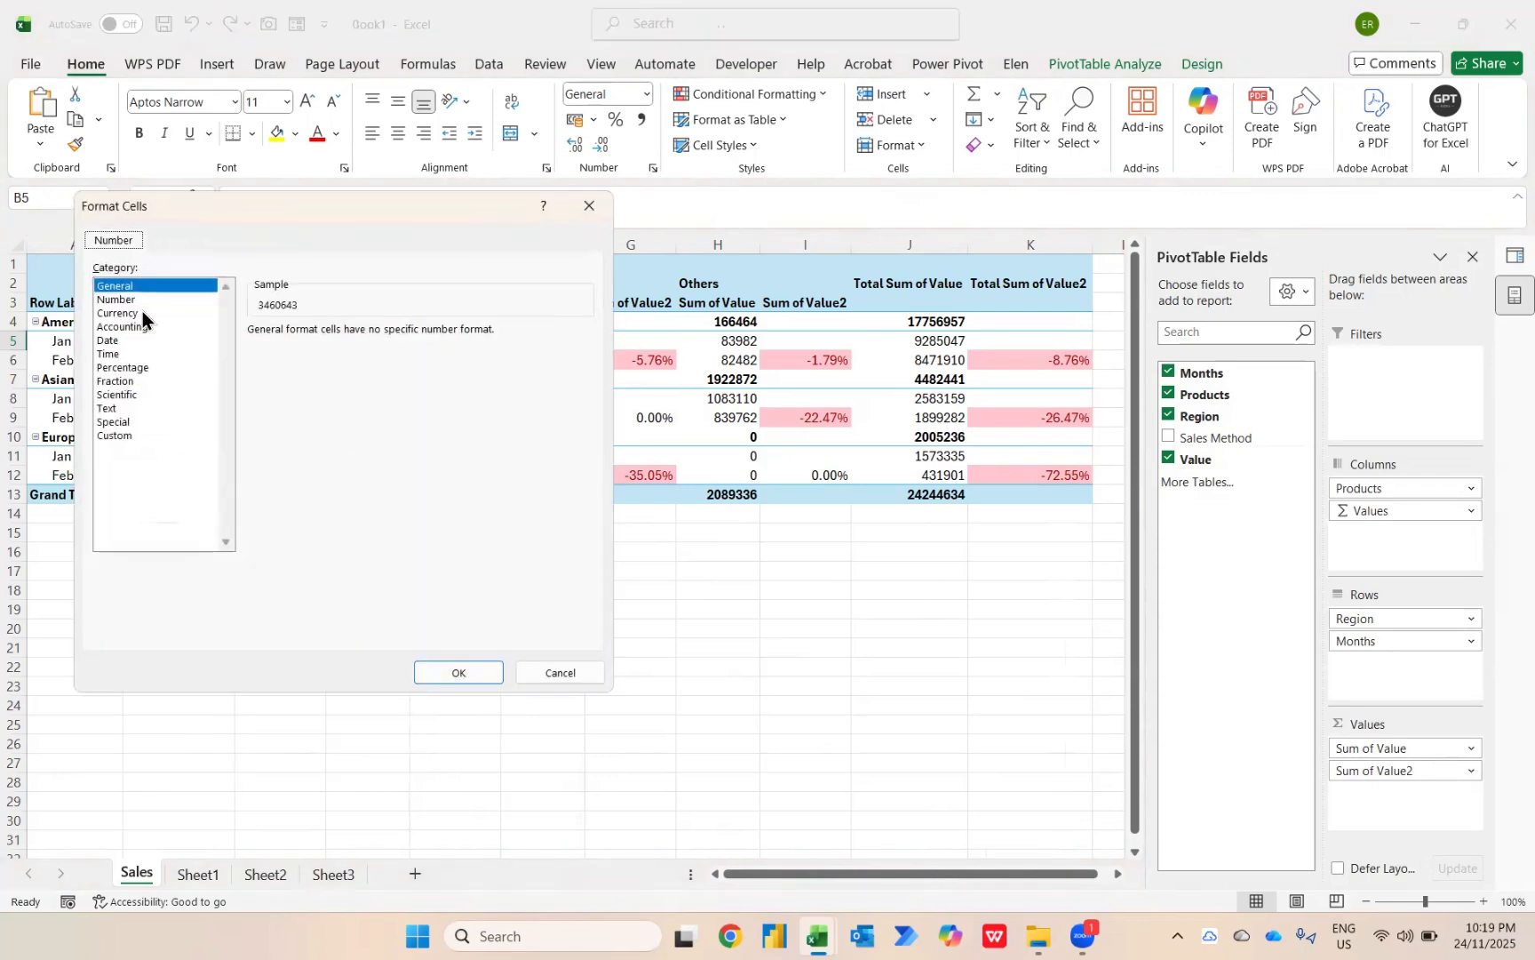
{"action": "left_click", "coordinate": [130, 327]}
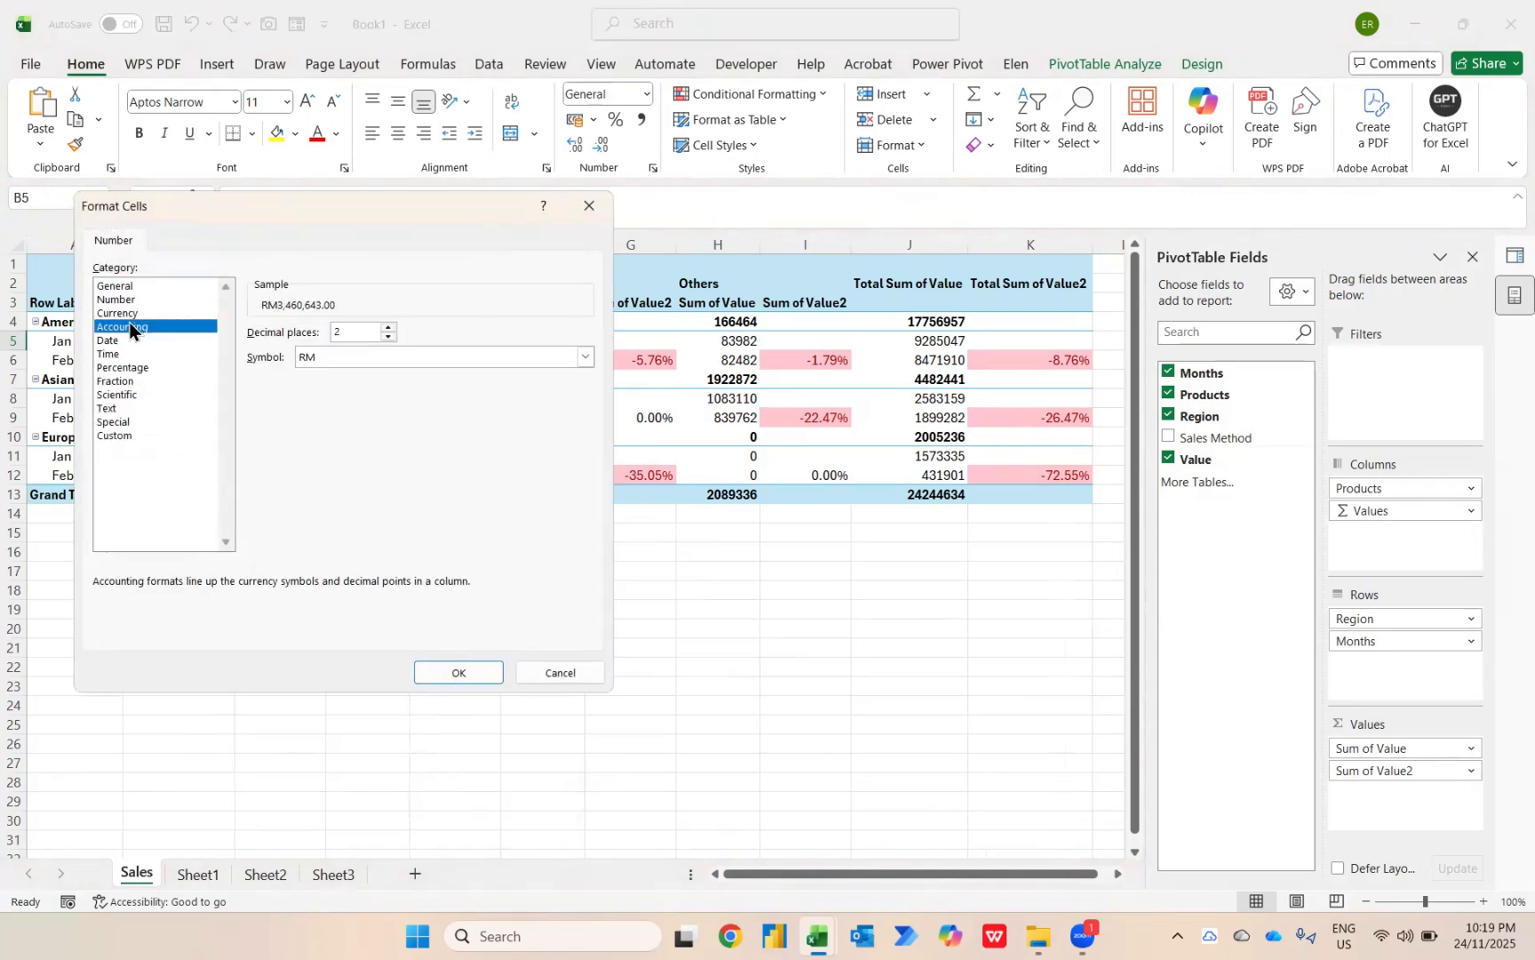
{"action": "left_click", "coordinate": [363, 331]}
{"action": "key", "text": "BackSpace"}
{"action": "type", "text": "0"}
{"action": "left_click", "coordinate": [351, 364]}
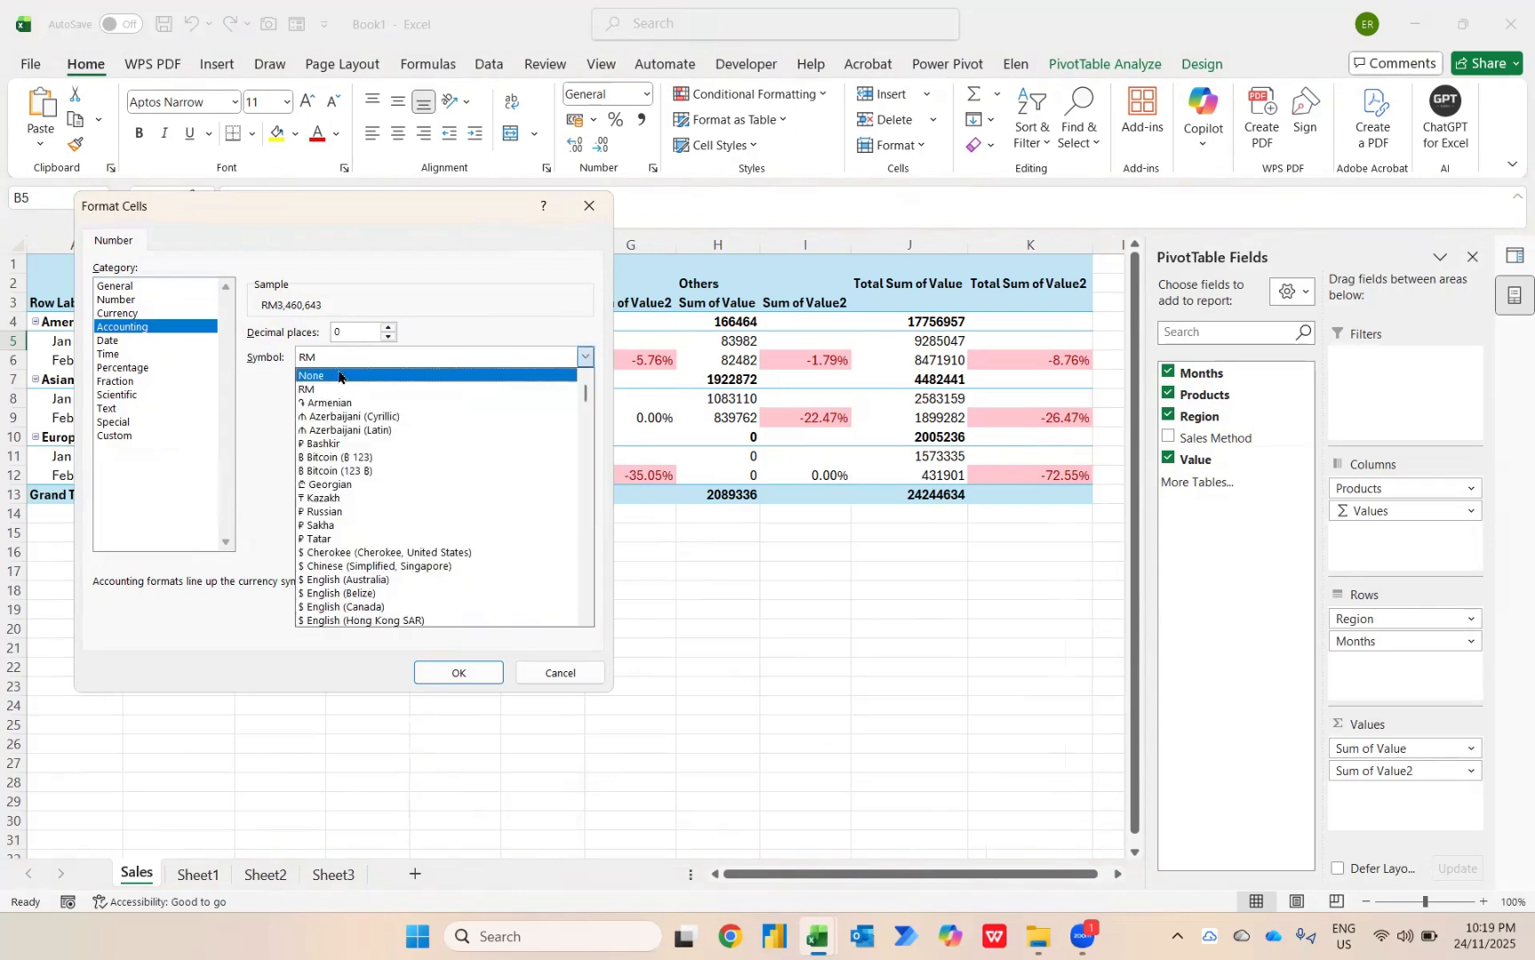
{"action": "left_click", "coordinate": [337, 371]}
{"action": "left_click", "coordinate": [453, 671]}
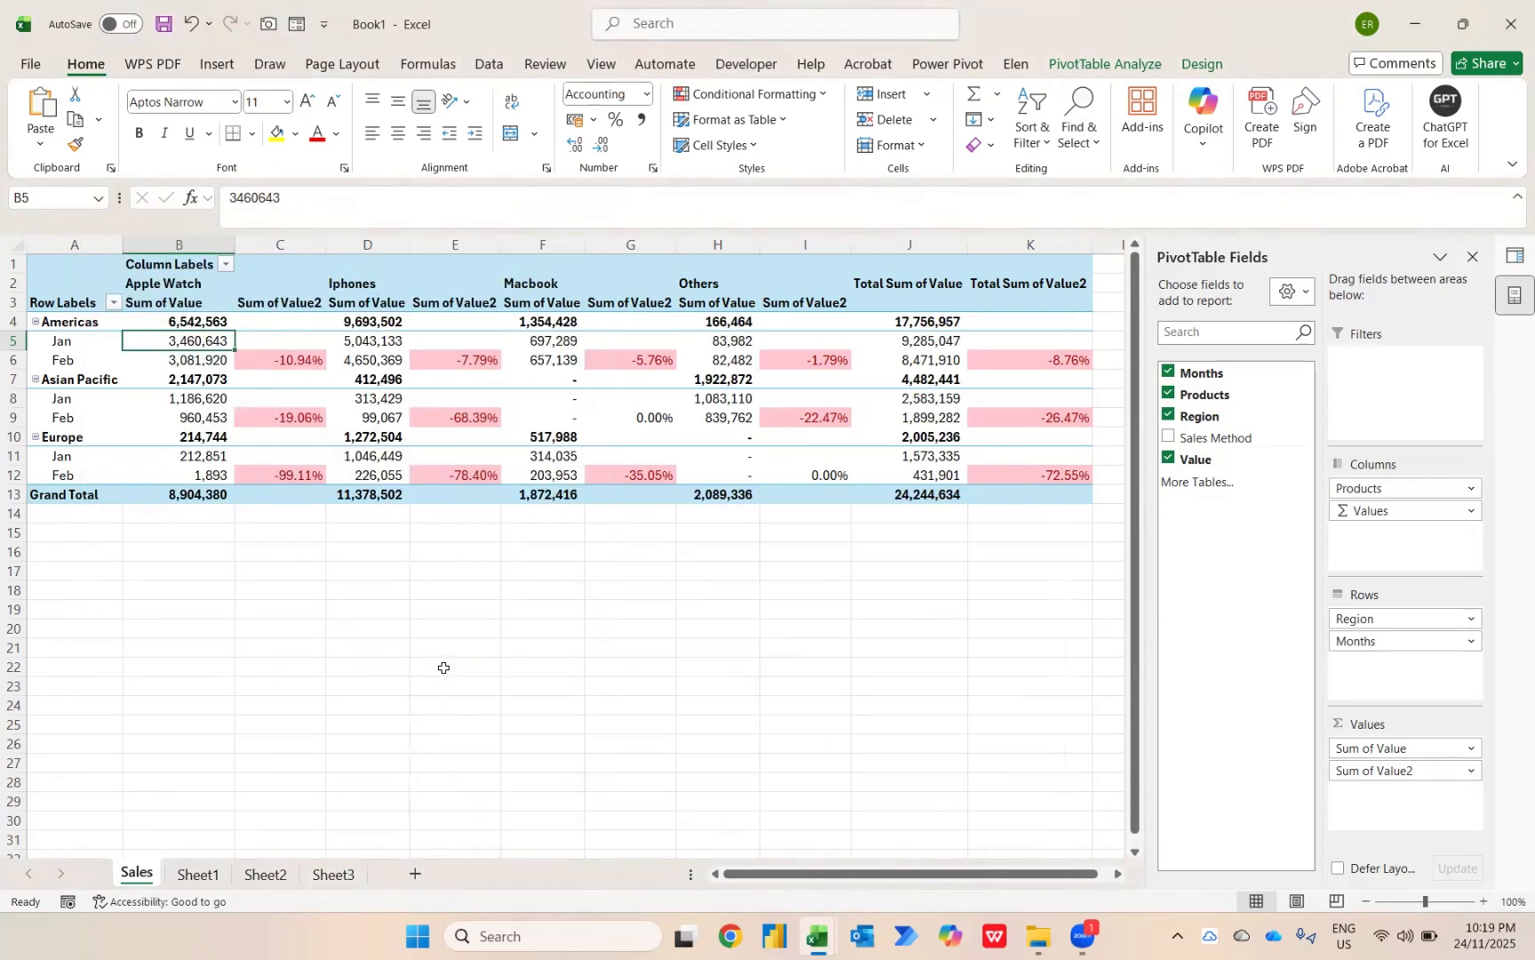
Rename the Sum of Value field header as Monthly Sales.
{"action": "key", "text": "Up"}
{"action": "key", "text": "Up"}
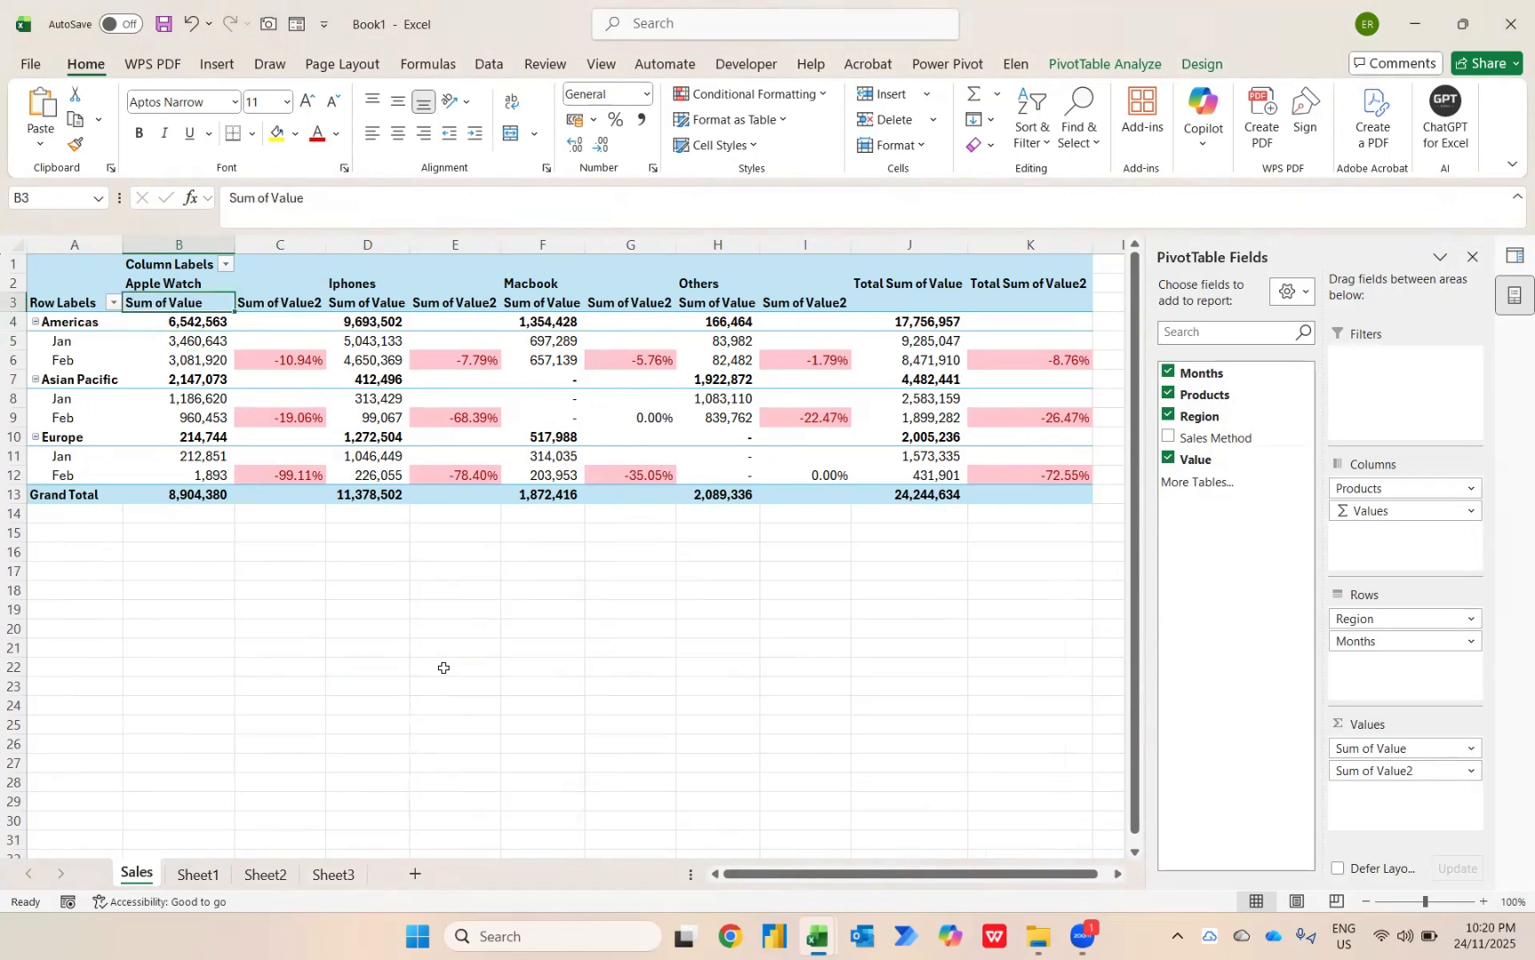
{"action": "type", "text": "Monthly"}
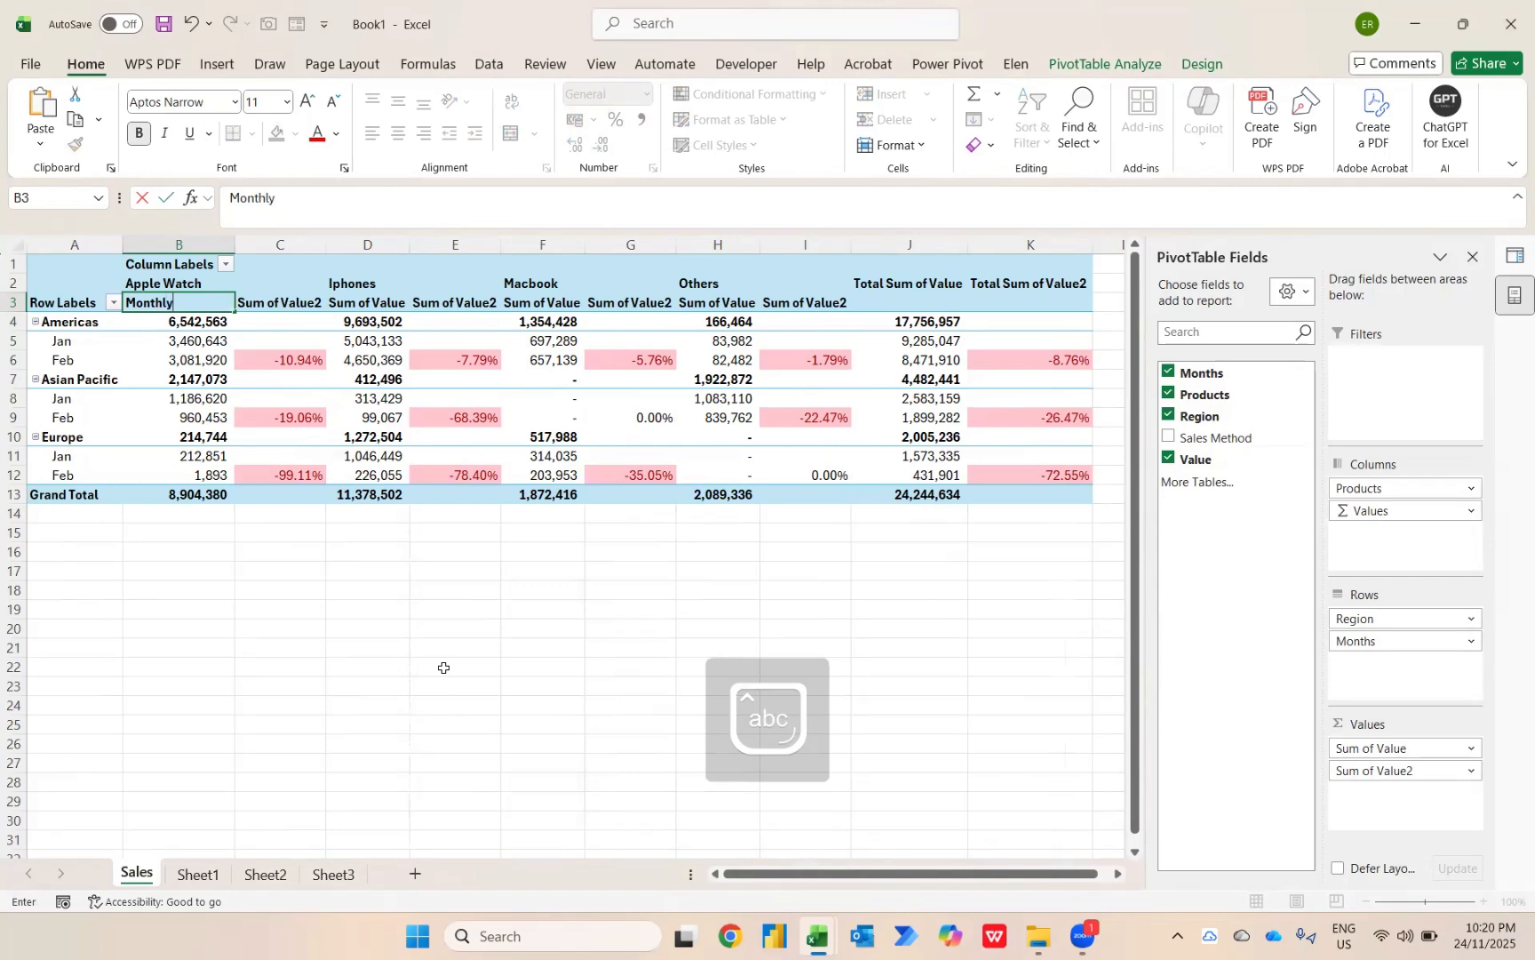
{"action": "type", "text": " Sales"}
{"action": "key", "text": "Return"}
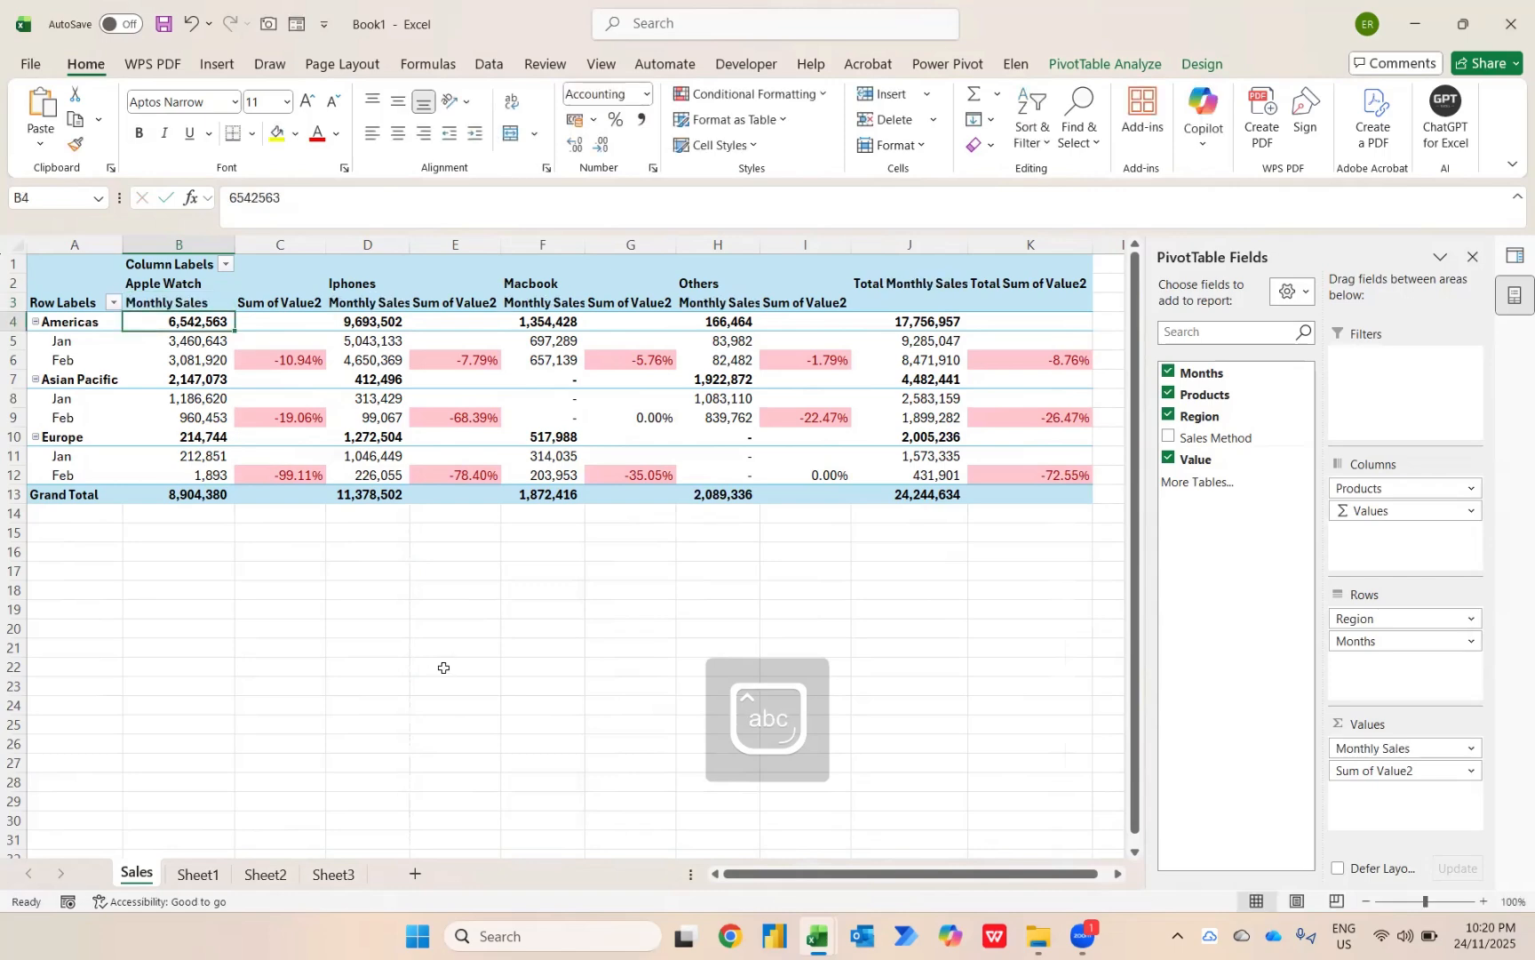
Rename the Sum of Value2 field header as MoM Trending (%).
{"action": "key", "text": "Up"}
{"action": "key", "text": "Right"}
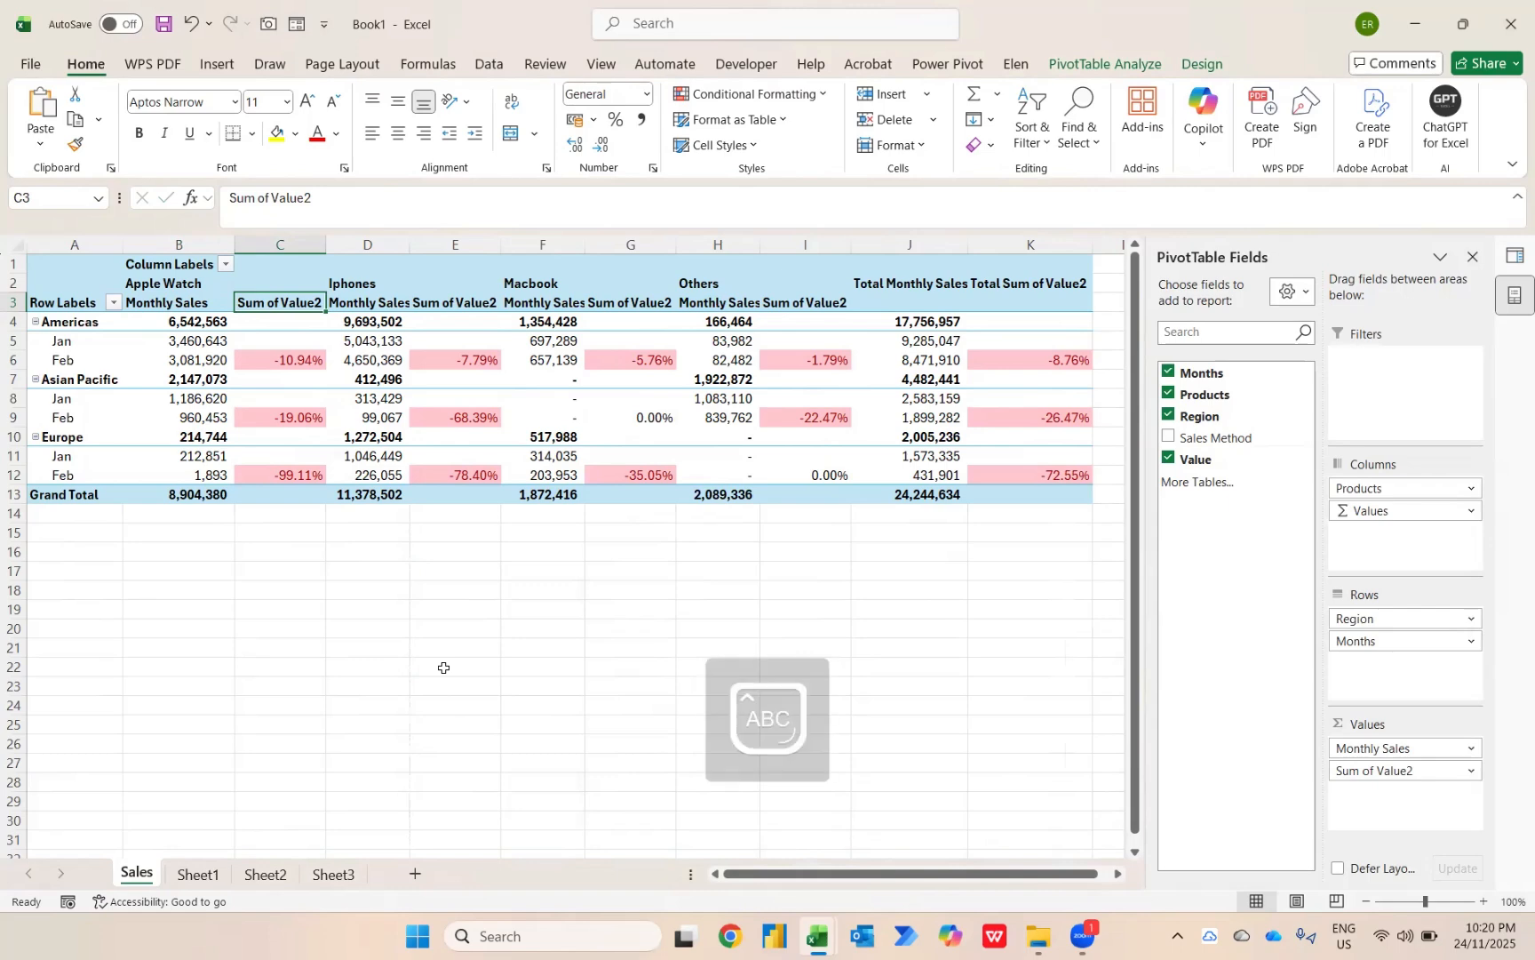
{"action": "type", "text": "MoM T"}
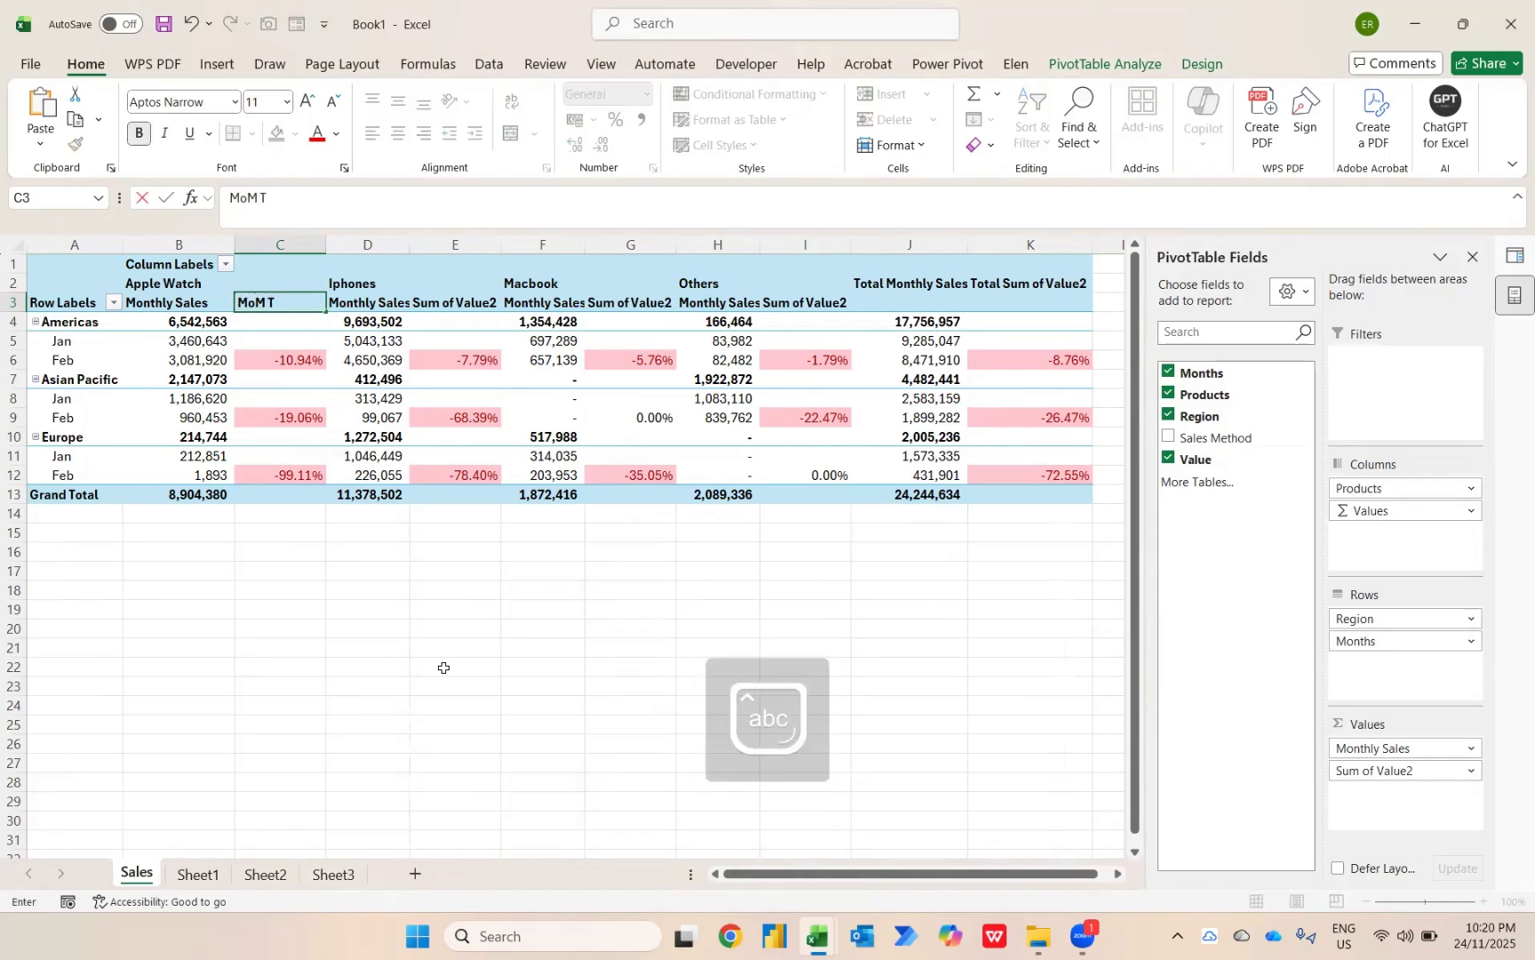
{"action": "type", "text": "rending (%)"}
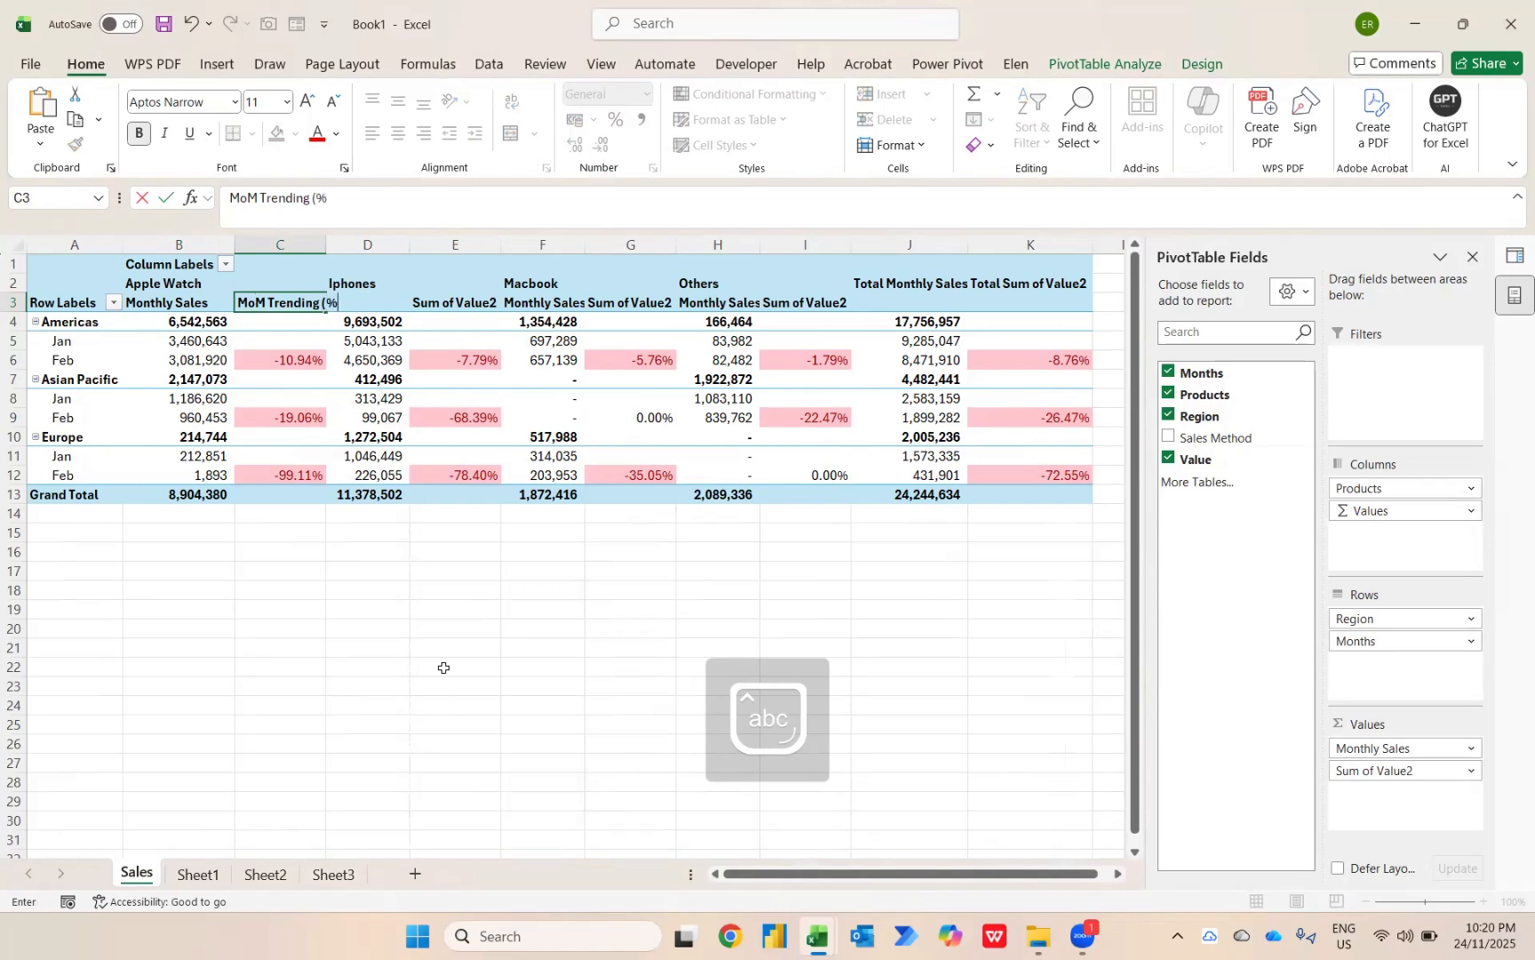
{"action": "key", "text": "Return"}
{"action": "key", "text": "Up"}
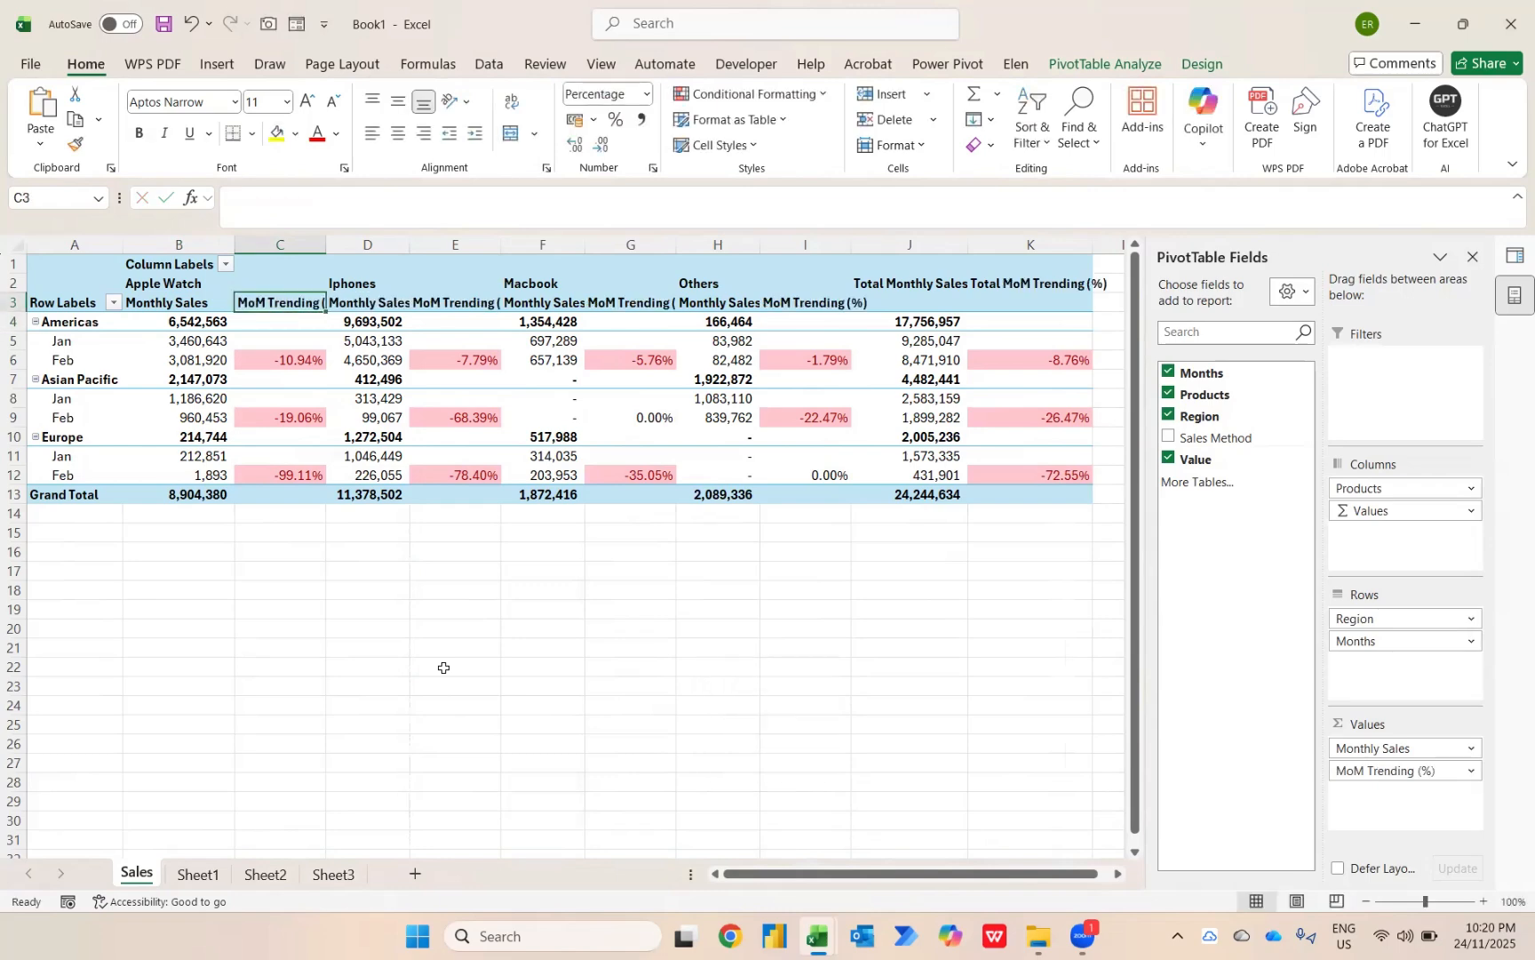
Center the value headers in B3:I3 and autofit their column widths.
{"action": "key", "text": "Left"}
{"action": "key", "text": "ctrl+shift+Right"}
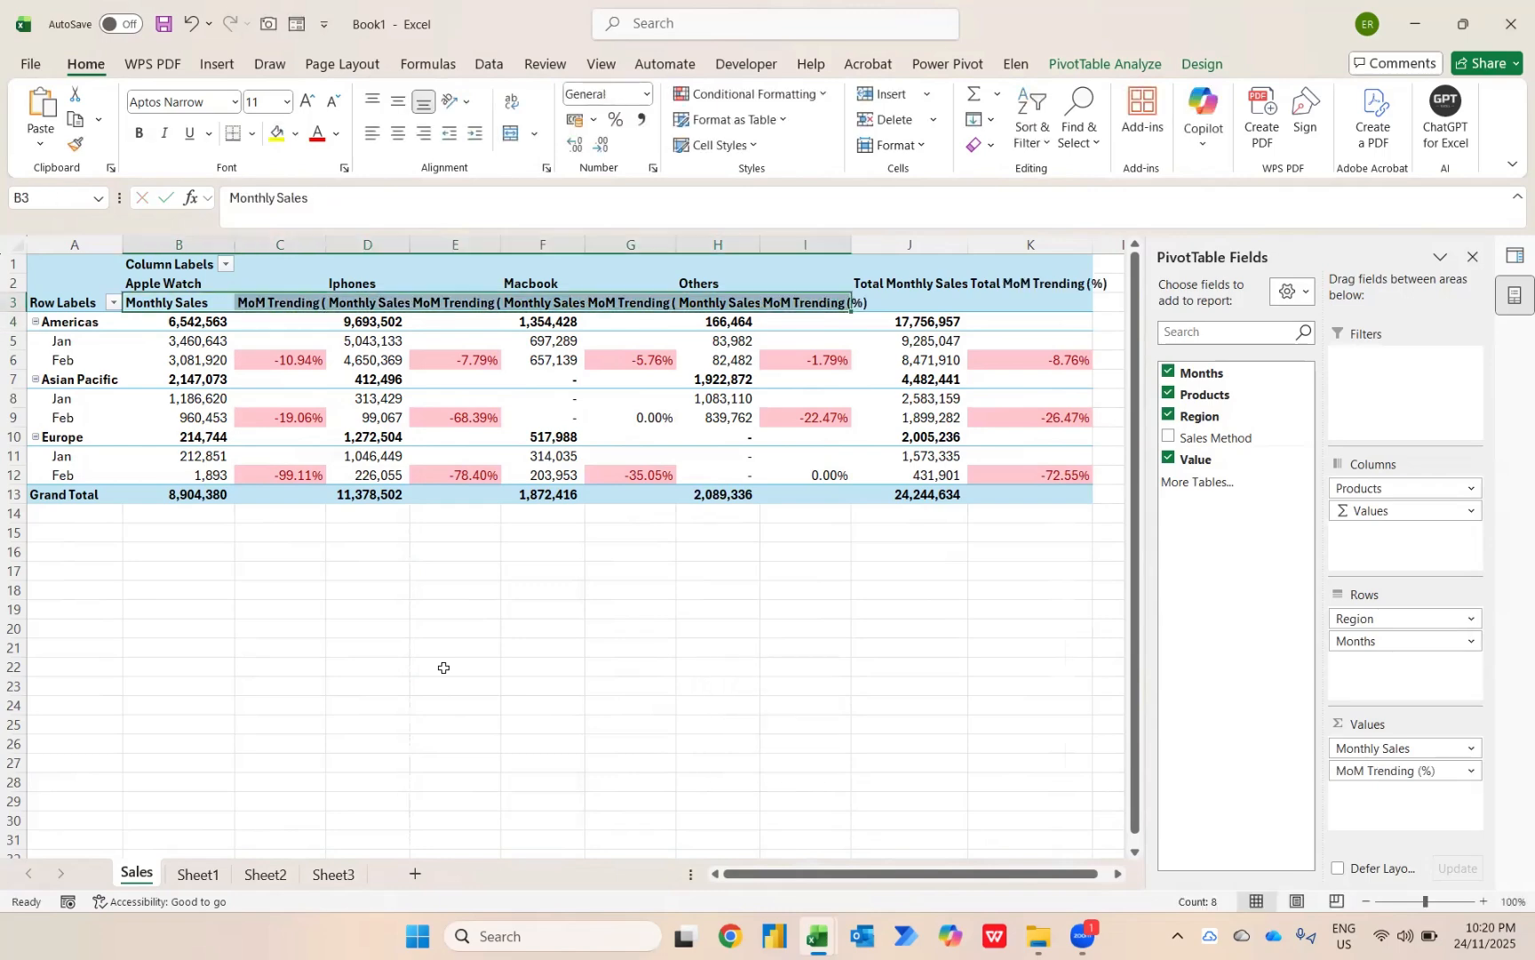
{"action": "key", "text": "alt+h"}
{"action": "key", "text": "a"}
{"action": "key", "text": "c"}
{"action": "key", "text": "alt+h"}
{"action": "key", "text": "o"}
{"action": "key", "text": "i"}
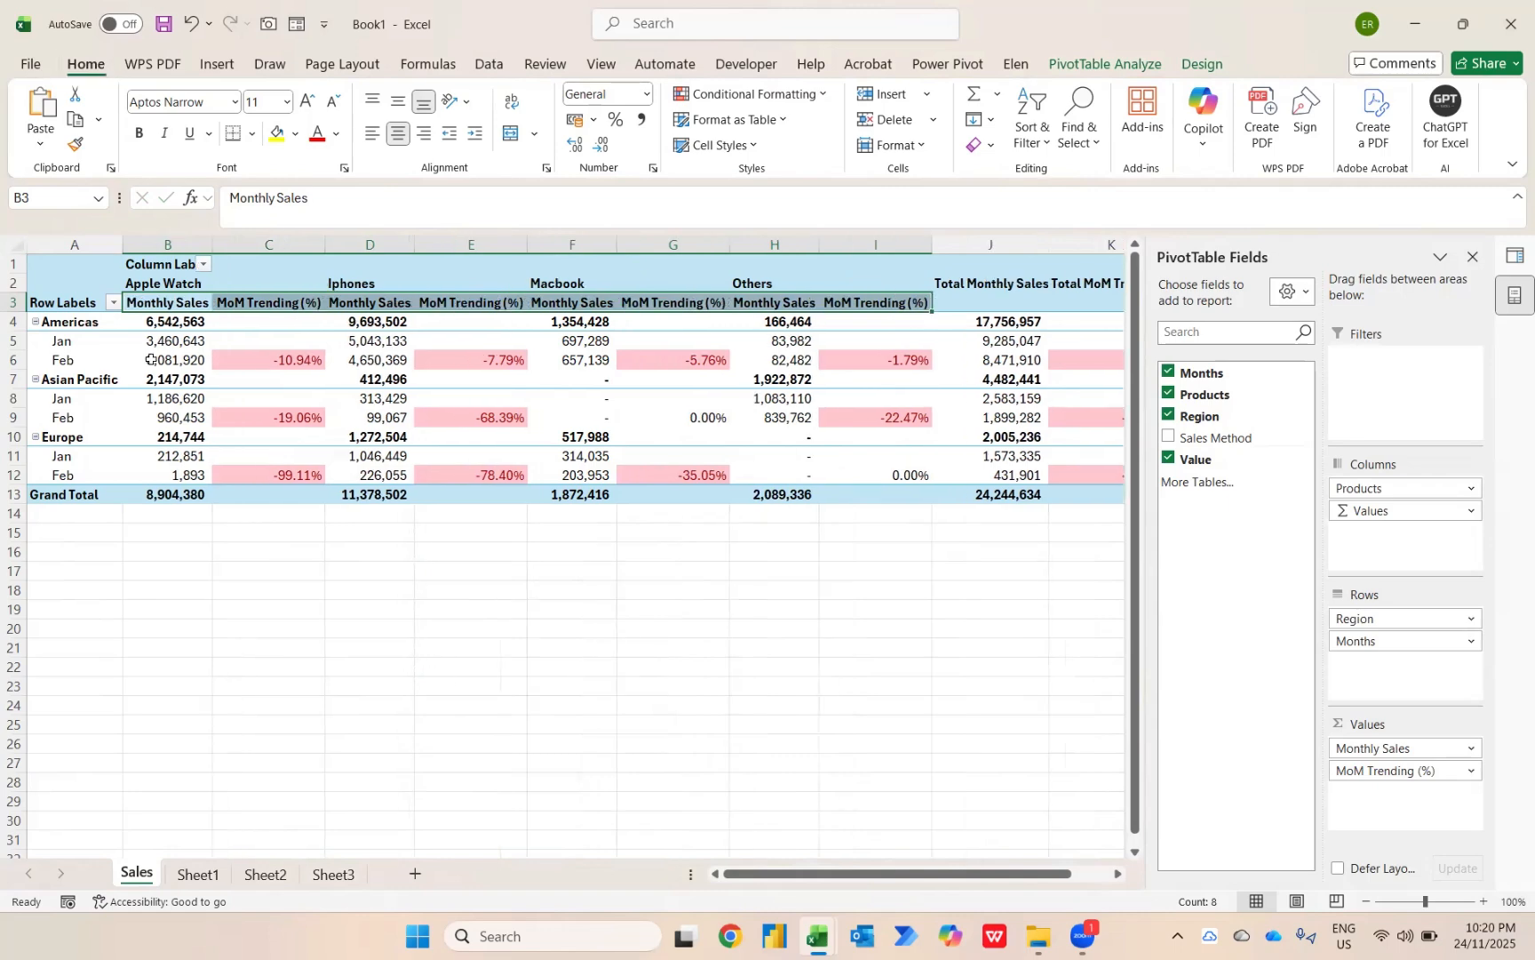
Set the PivotTable to show all subtotals at the bottom of each group.
{"action": "mouse_move", "coordinate": [151, 360]}
{"action": "left_click", "coordinate": [540, 439]}
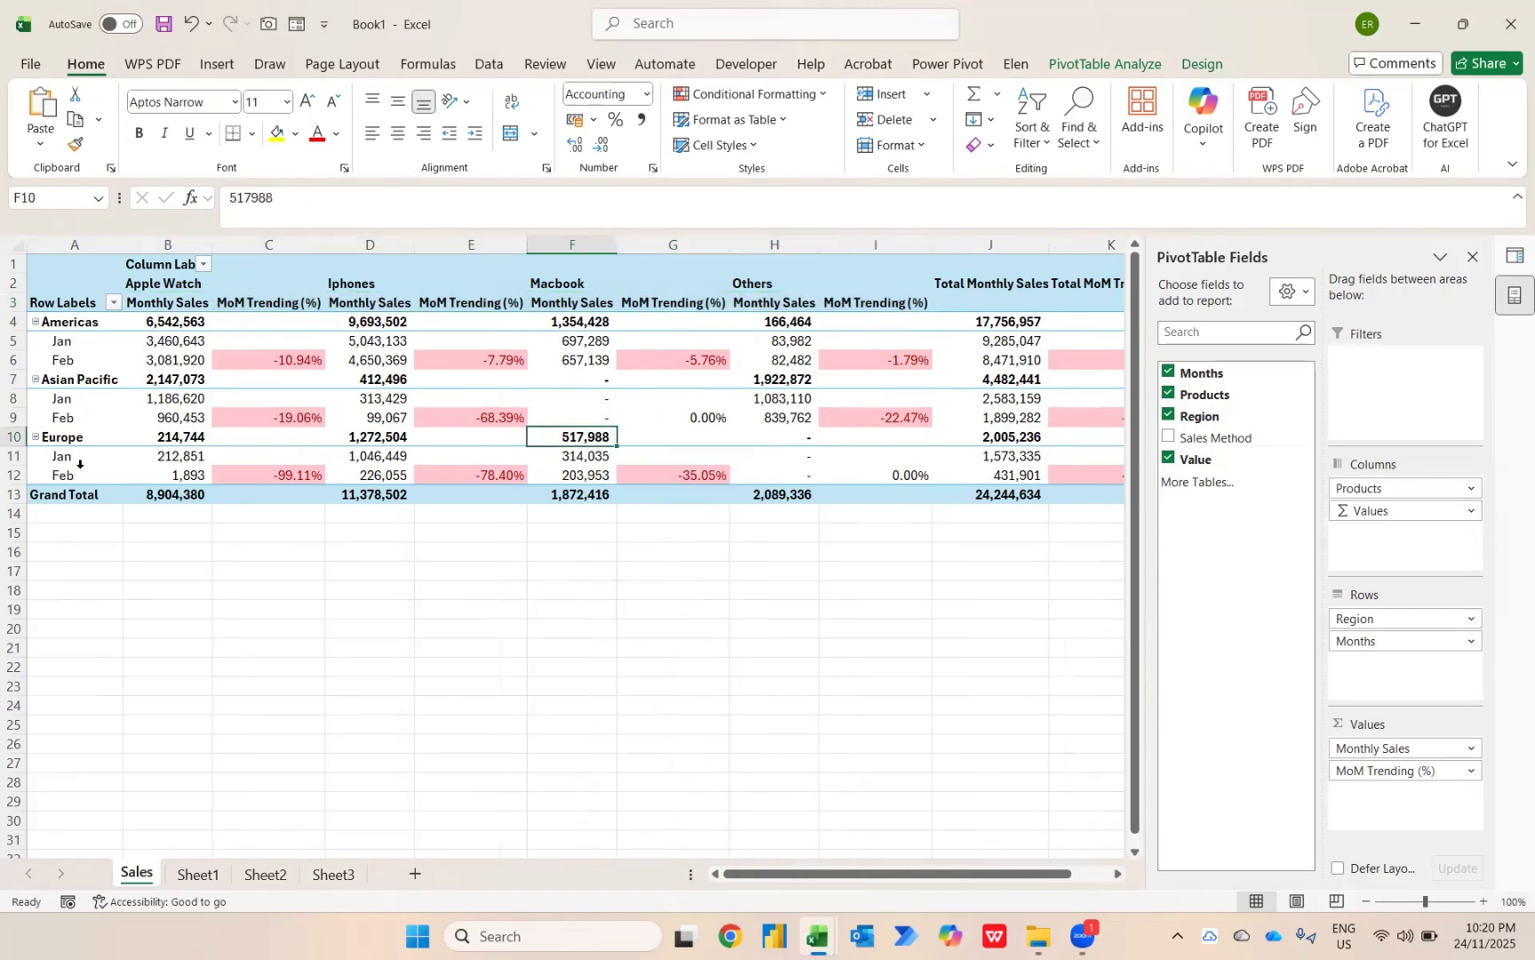
{"action": "left_click", "coordinate": [1209, 63]}
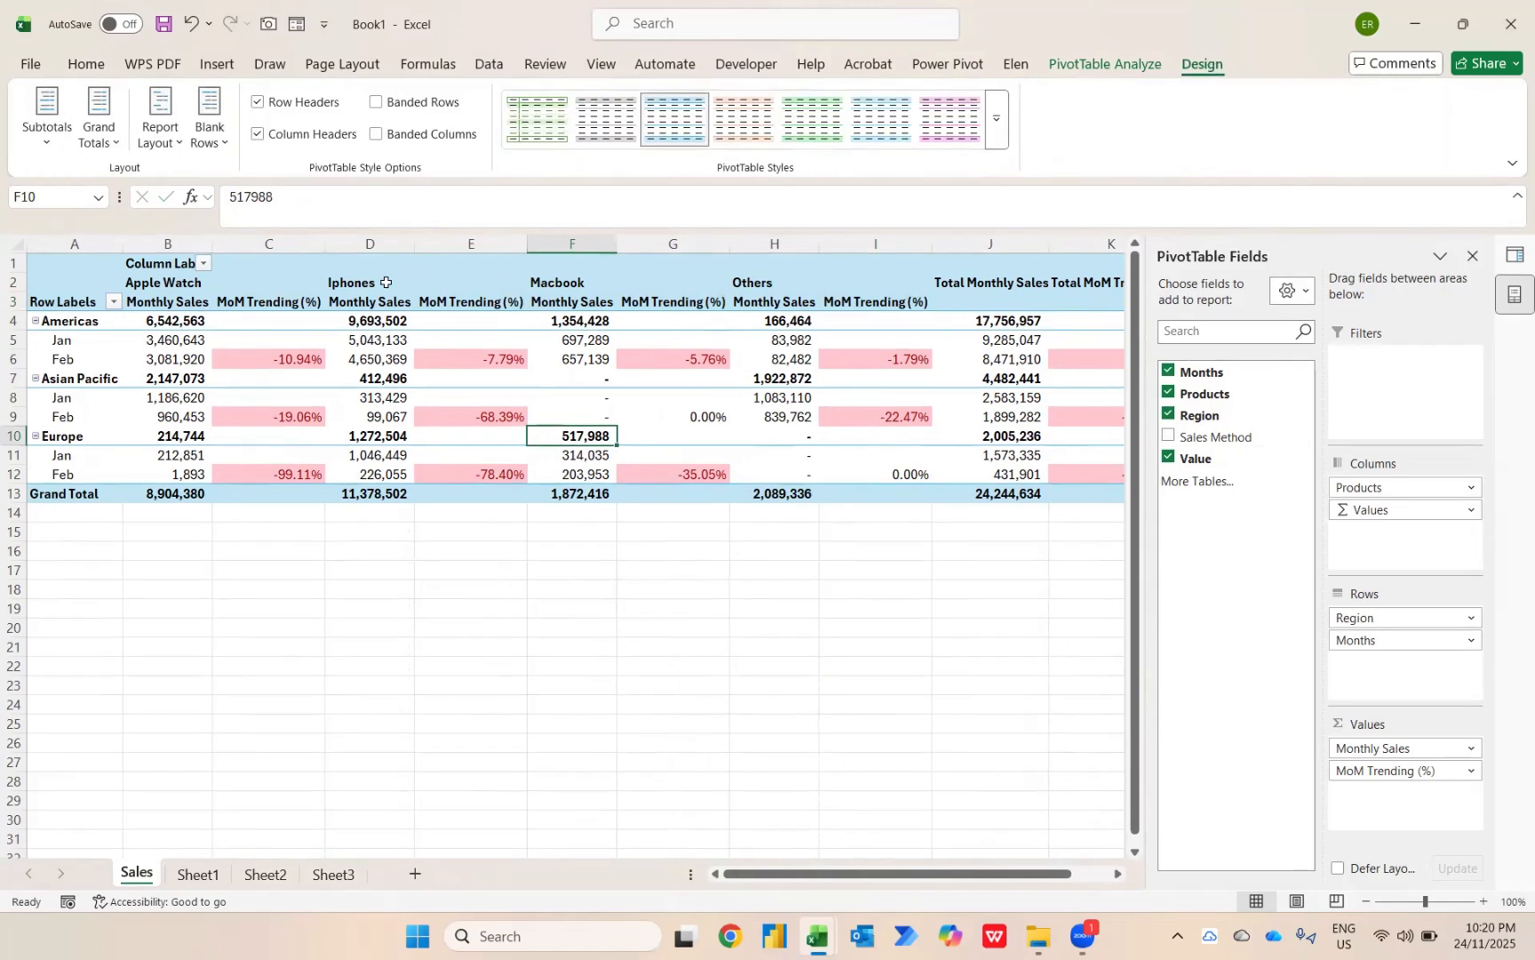
{"action": "left_click", "coordinate": [29, 132]}
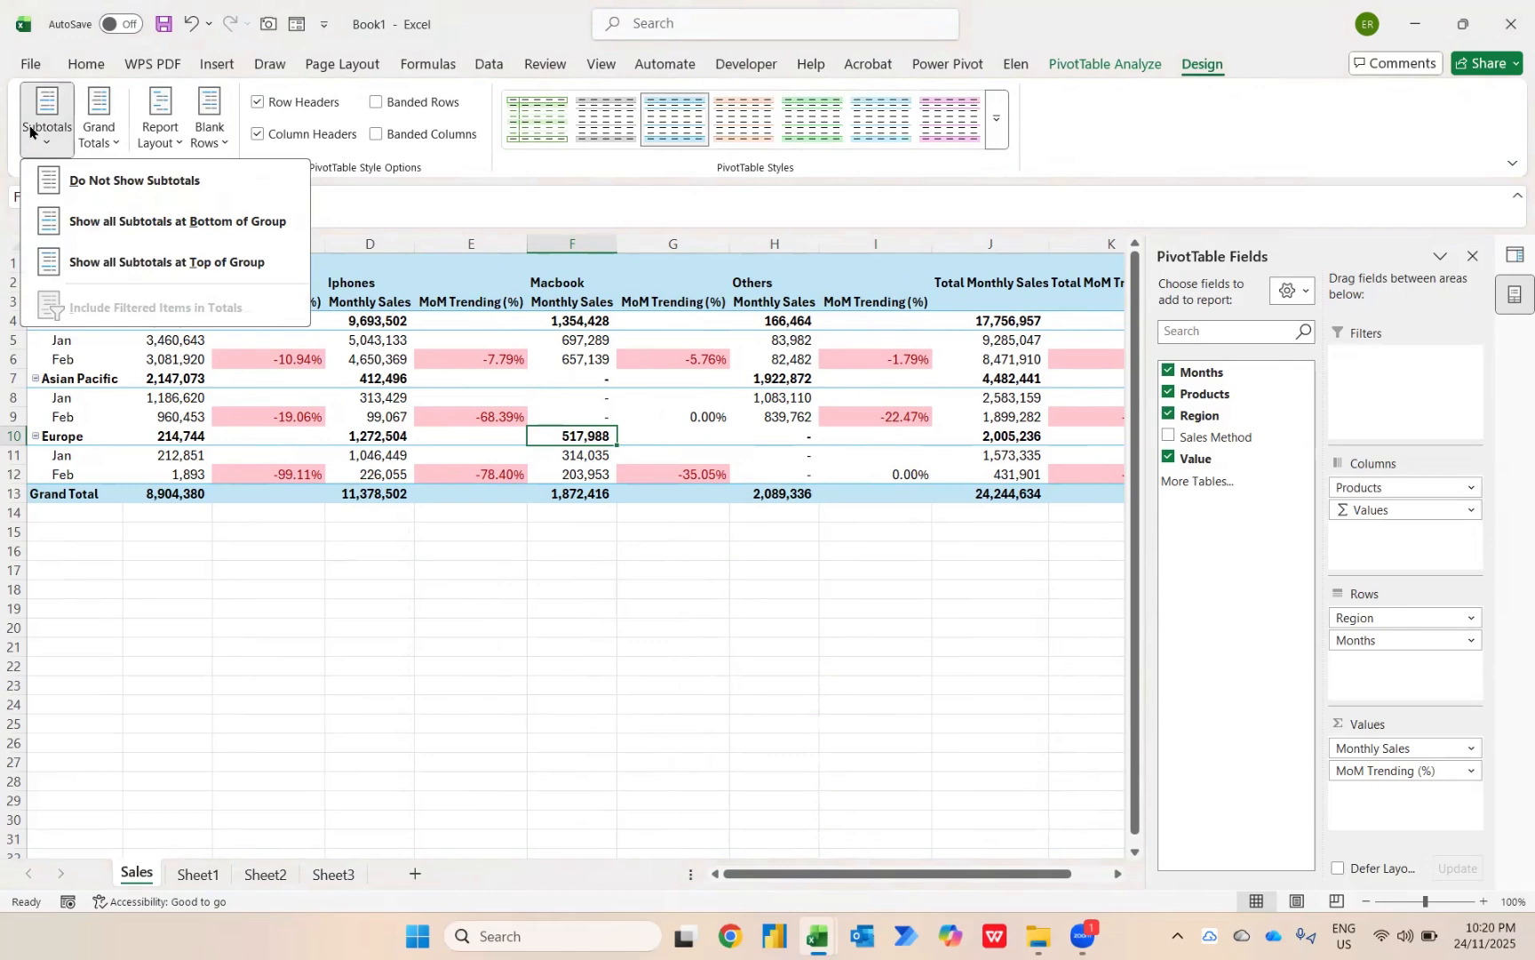
{"action": "left_click", "coordinate": [227, 227]}
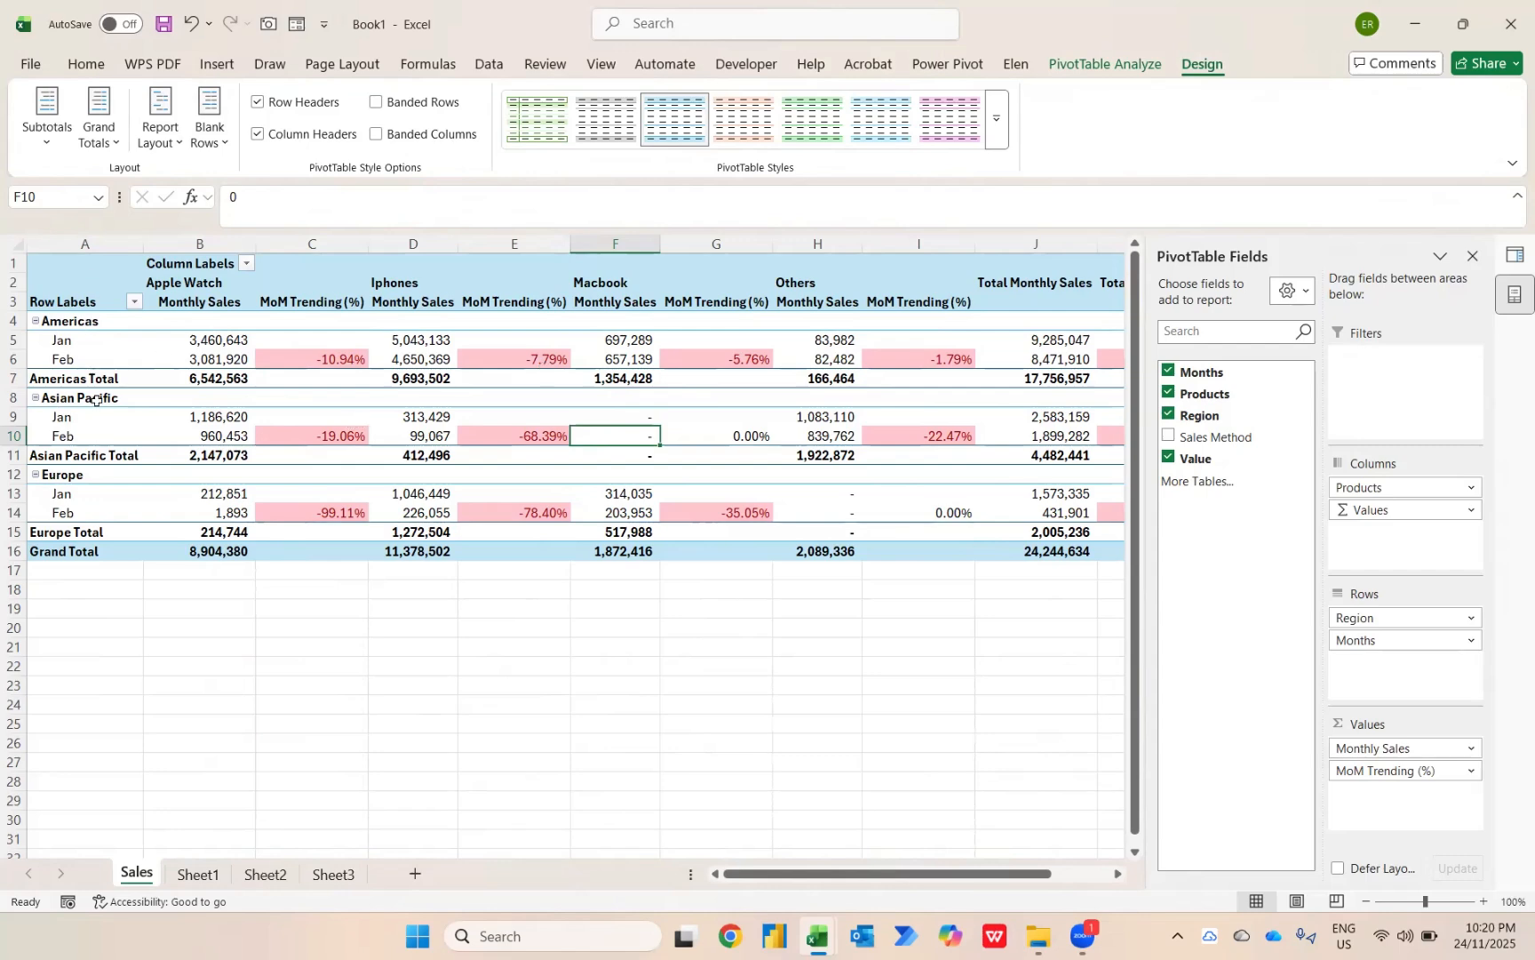
Show the PivotTable in tabular form and apply the dark blue style from the first row of the Medium styles.
{"action": "left_click", "coordinate": [154, 128]}
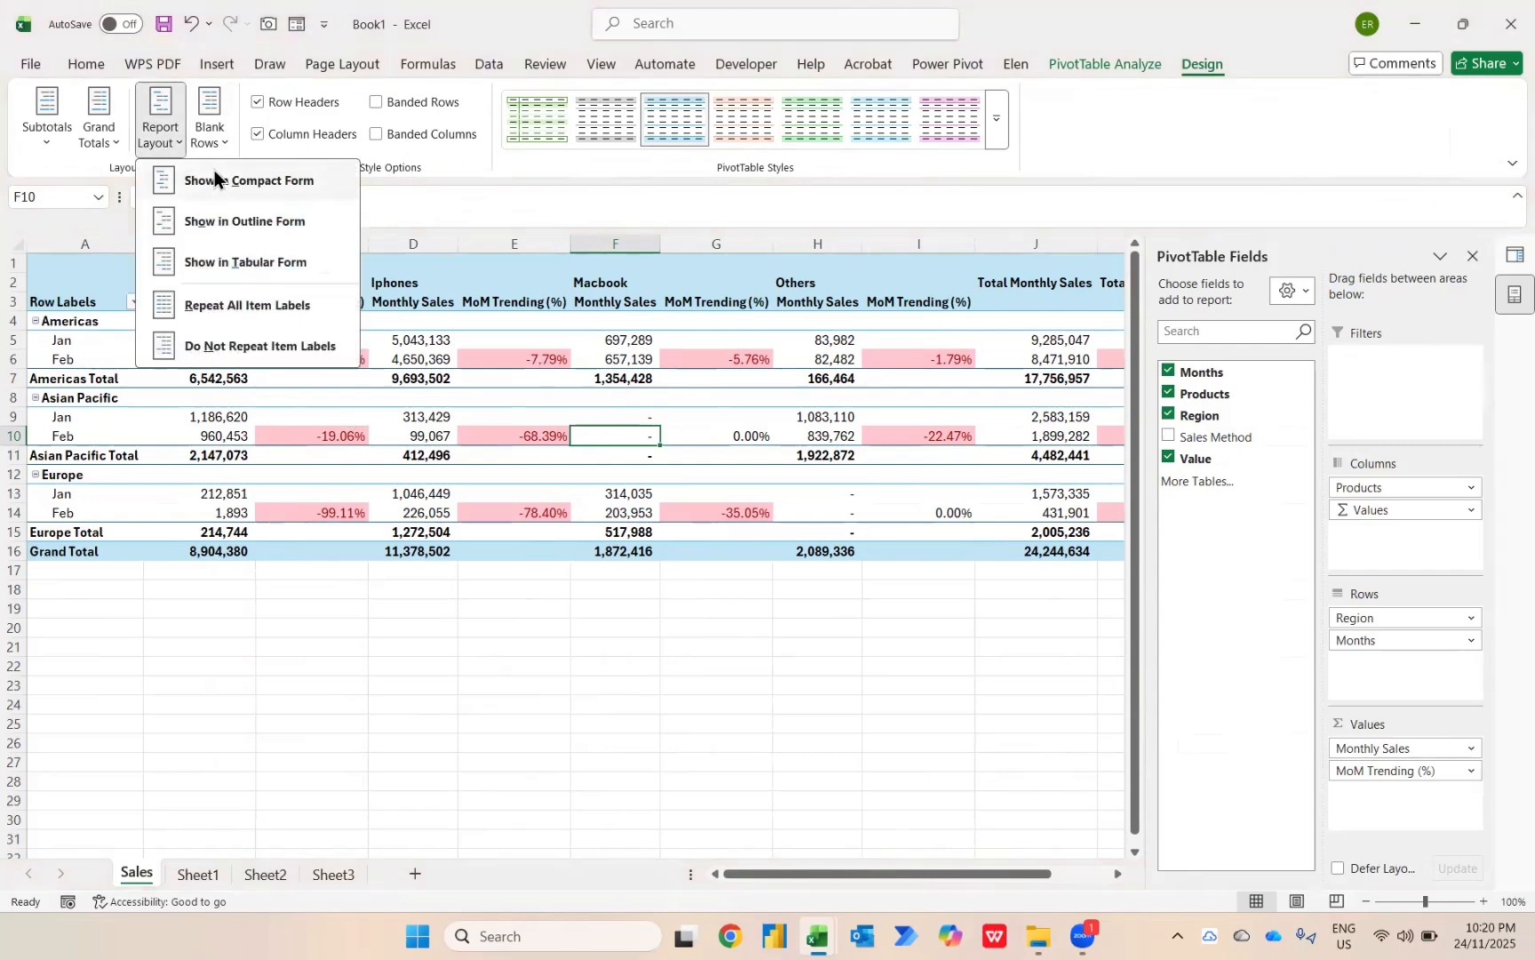
{"action": "left_click", "coordinate": [221, 263]}
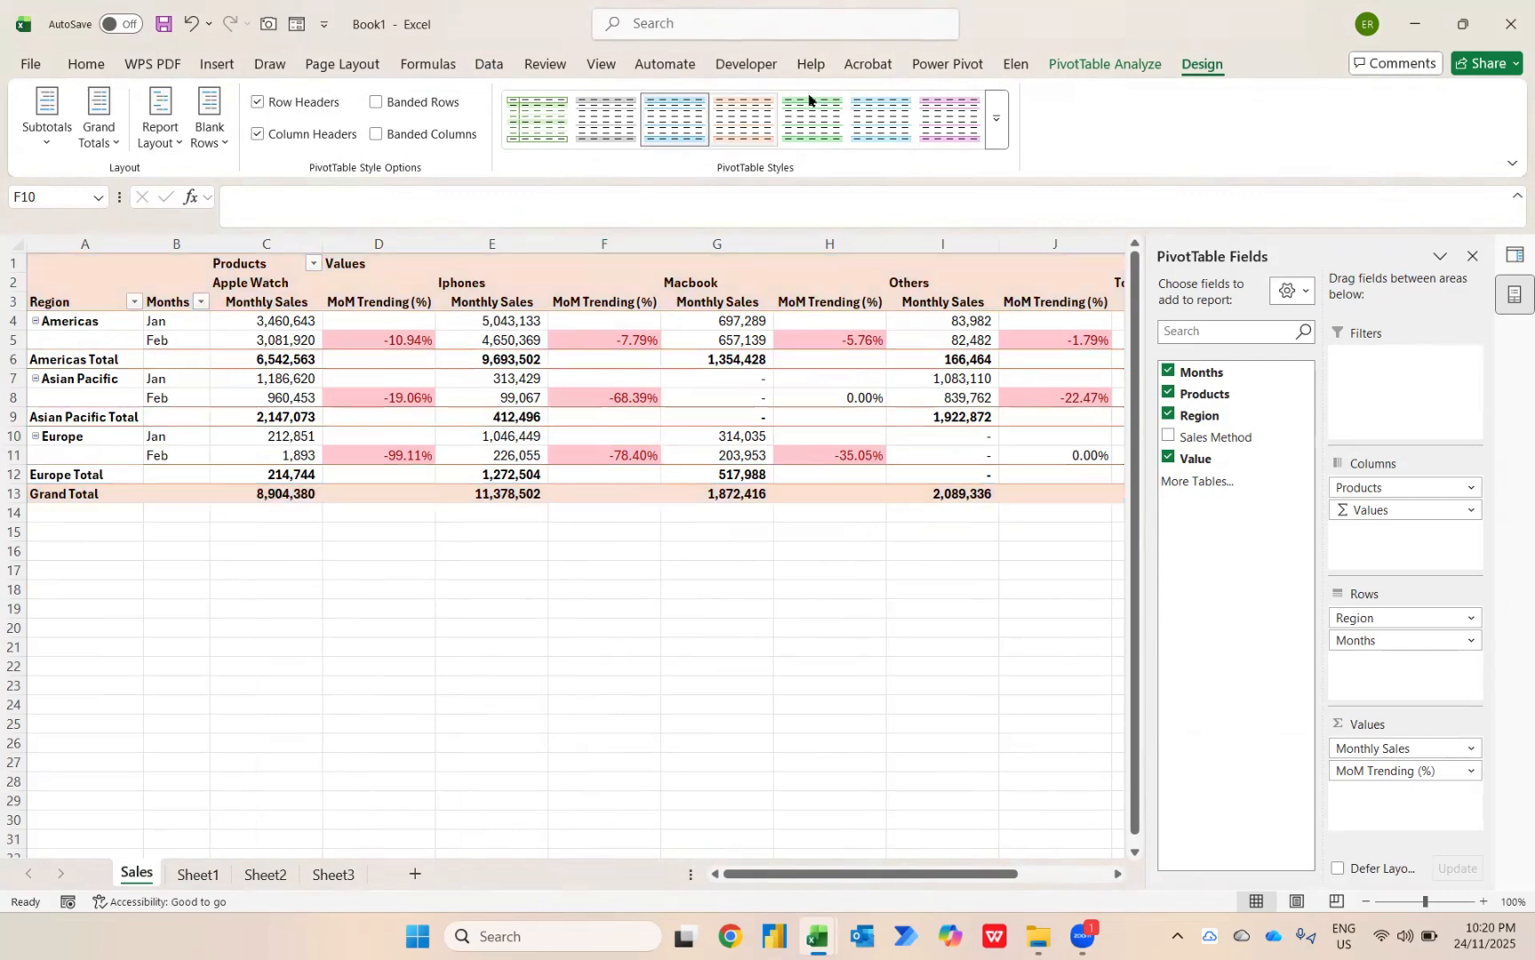
{"action": "left_click", "coordinate": [997, 129]}
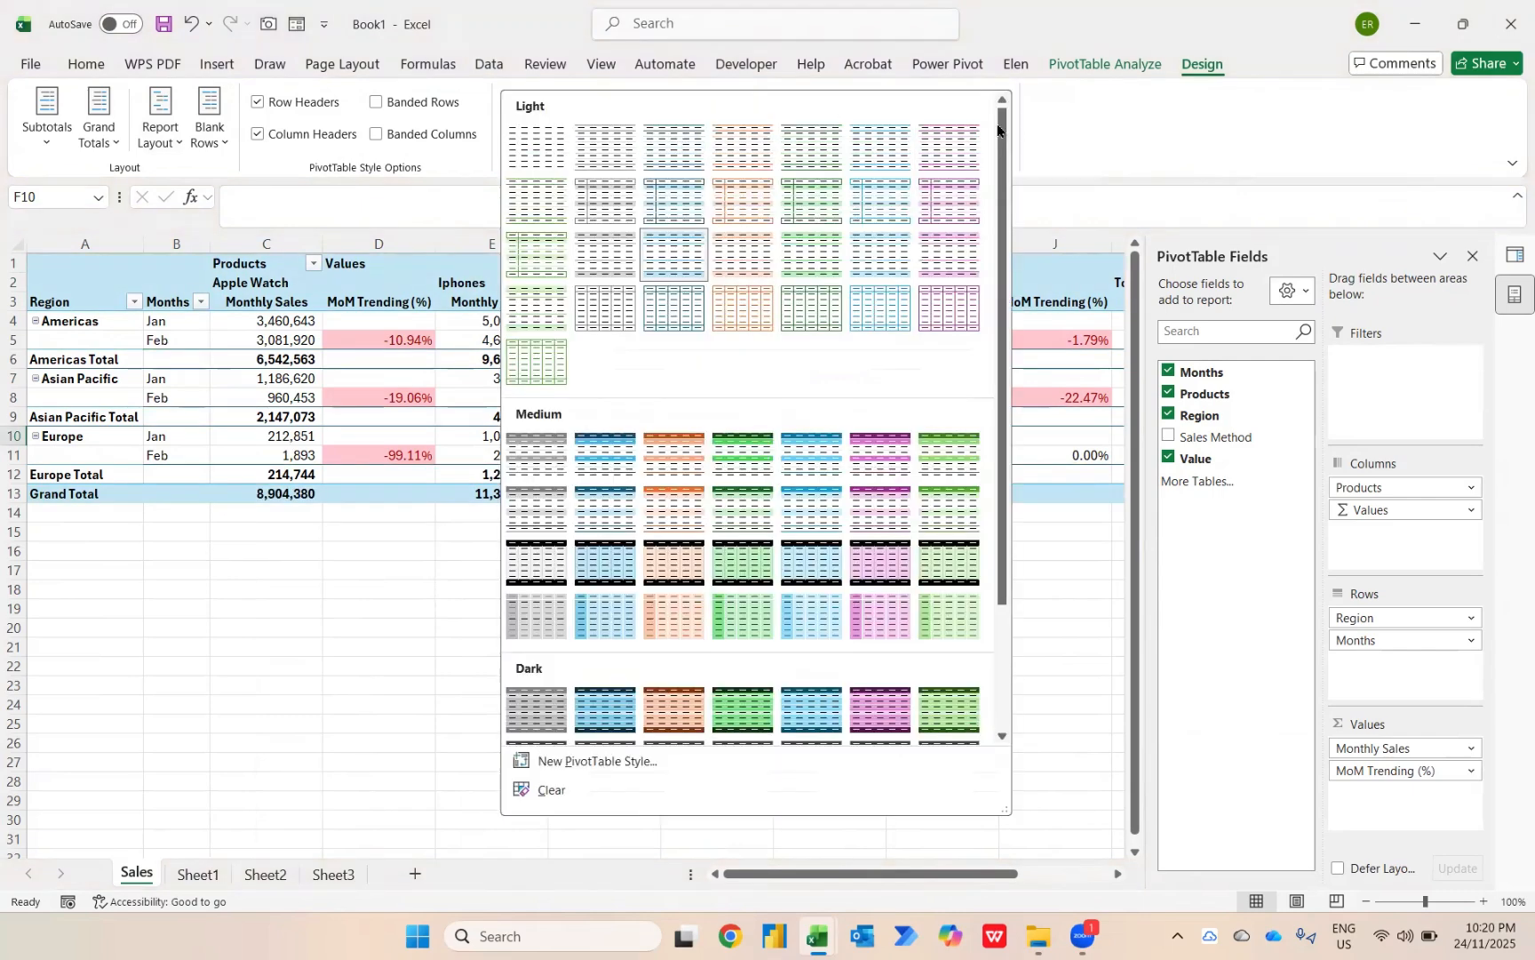
{"action": "left_click", "coordinate": [619, 463]}
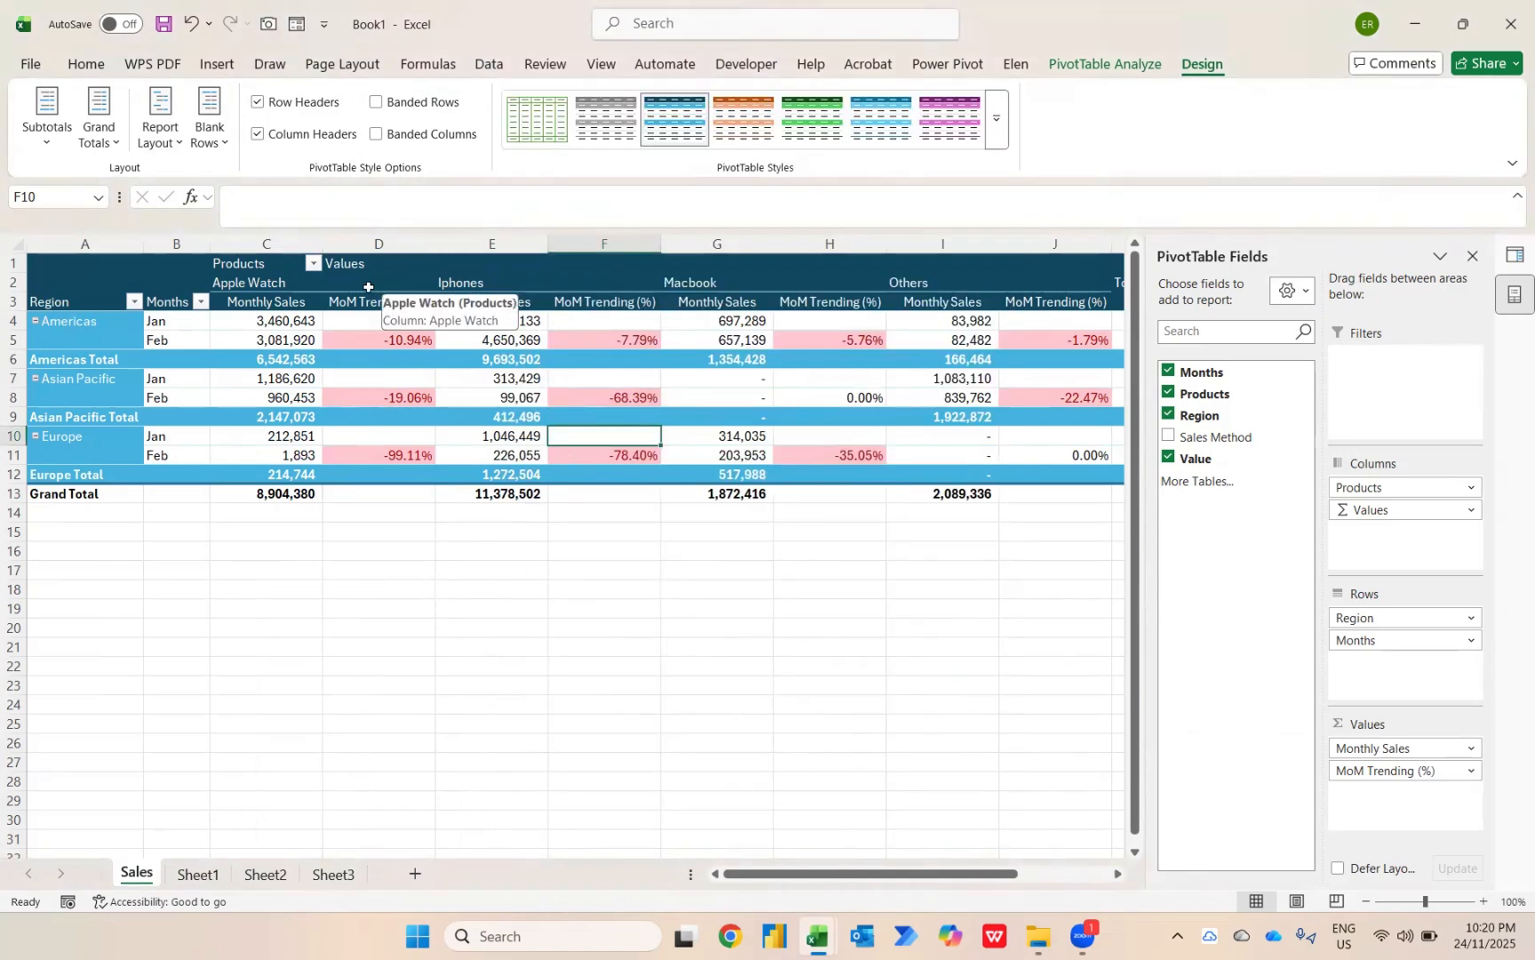
Turn on merging and centering of cells with labels in the PivotTable options.
{"action": "left_click", "coordinate": [369, 286]}
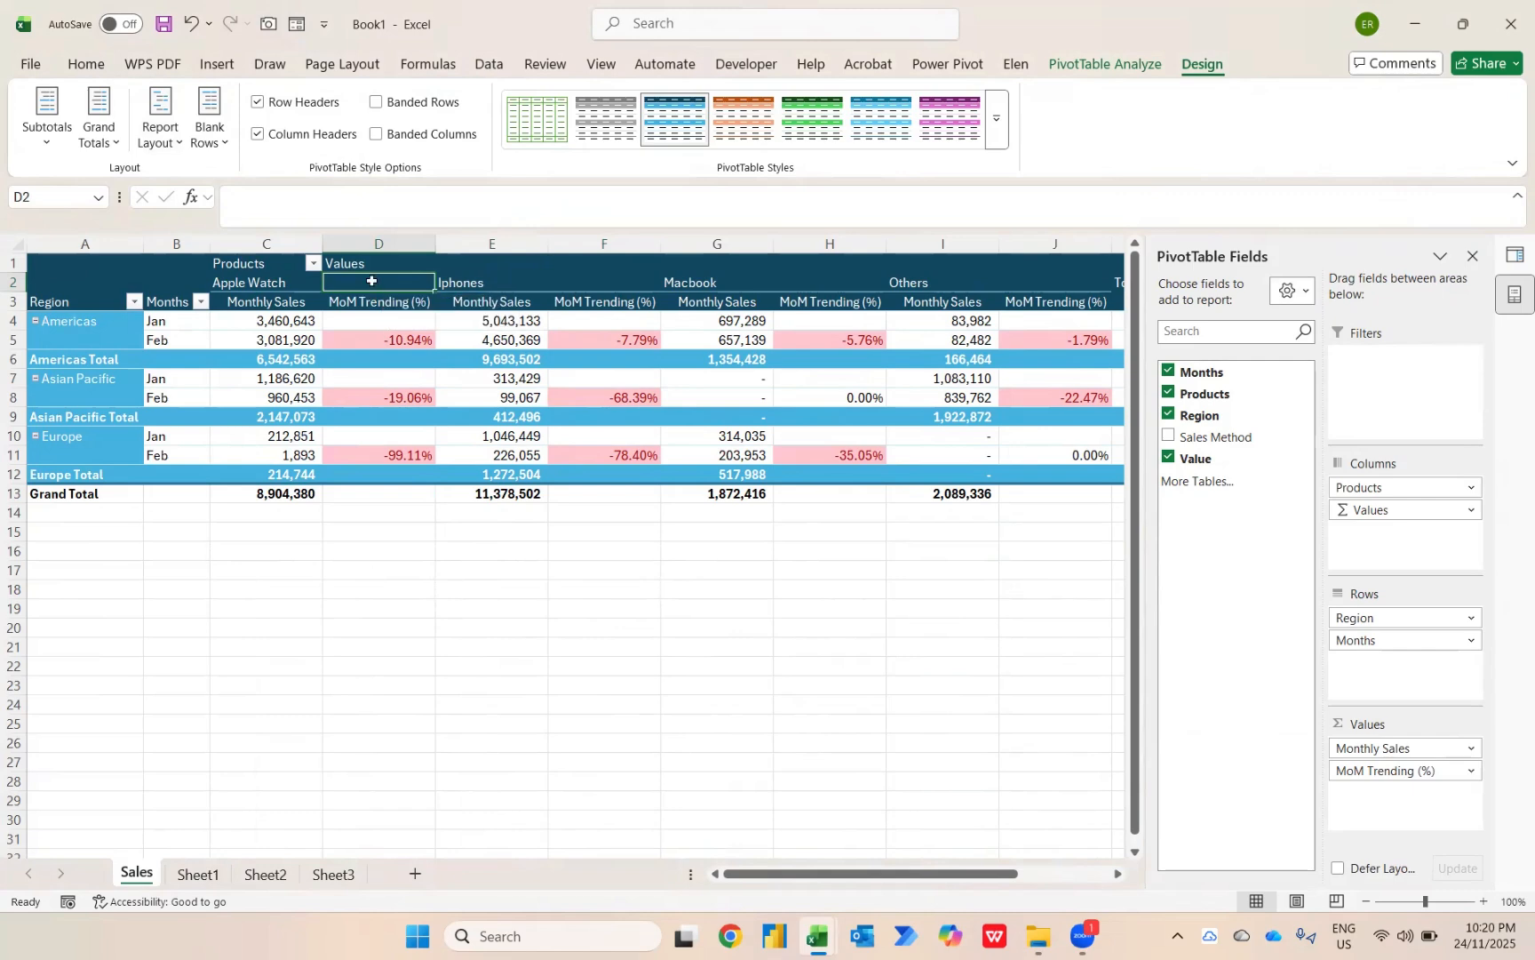
{"action": "right_click", "coordinate": [371, 281]}
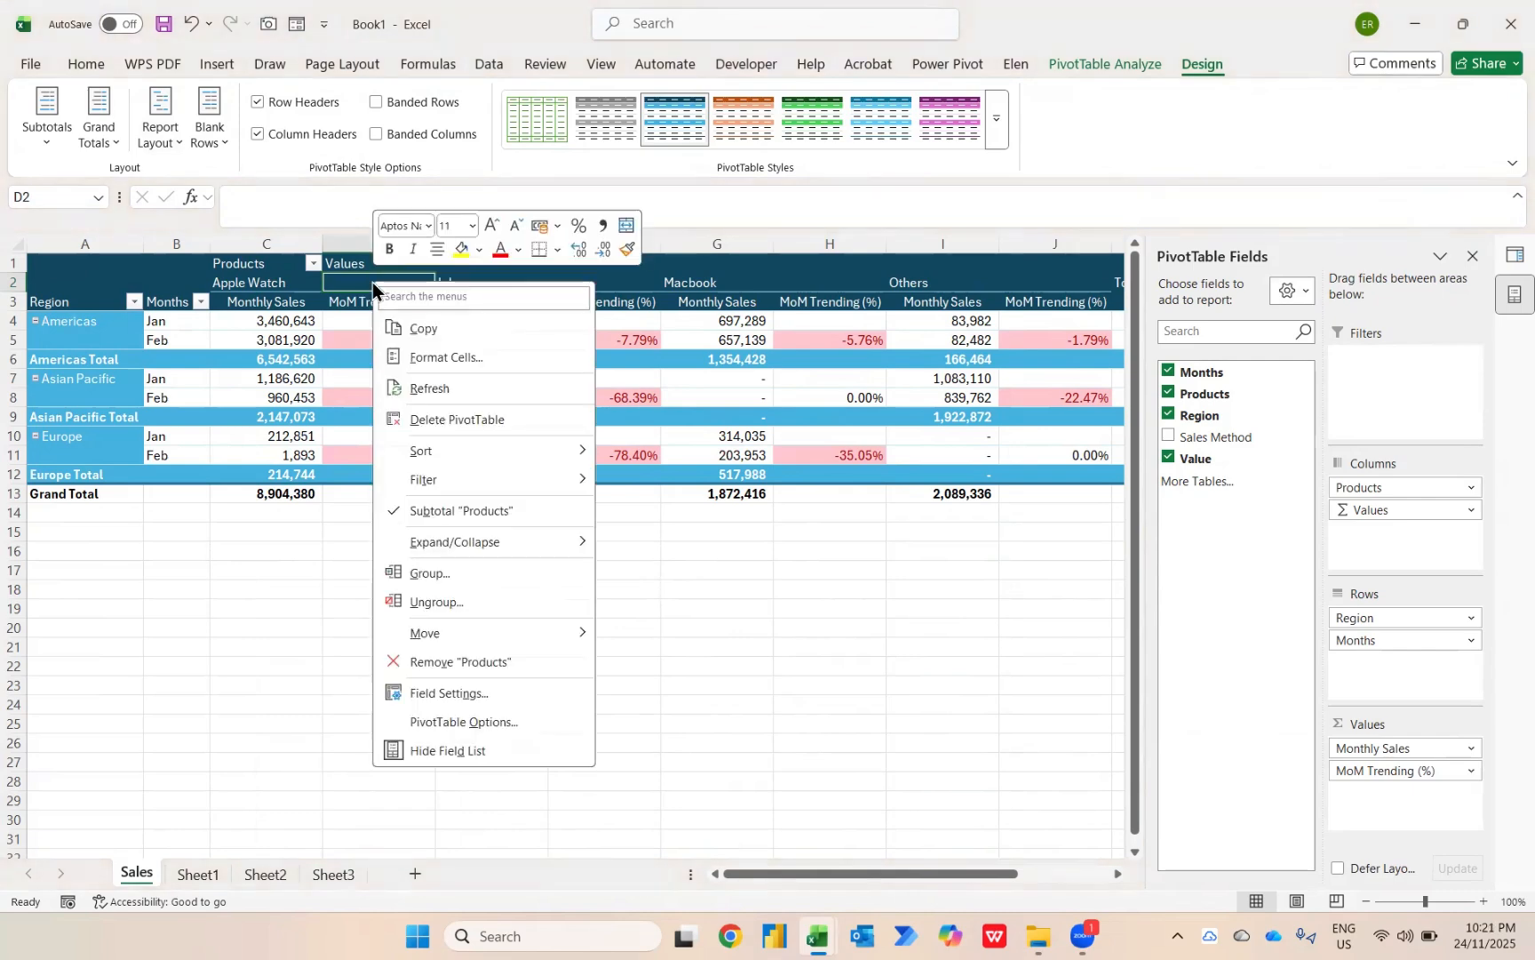
{"action": "left_click", "coordinate": [480, 722]}
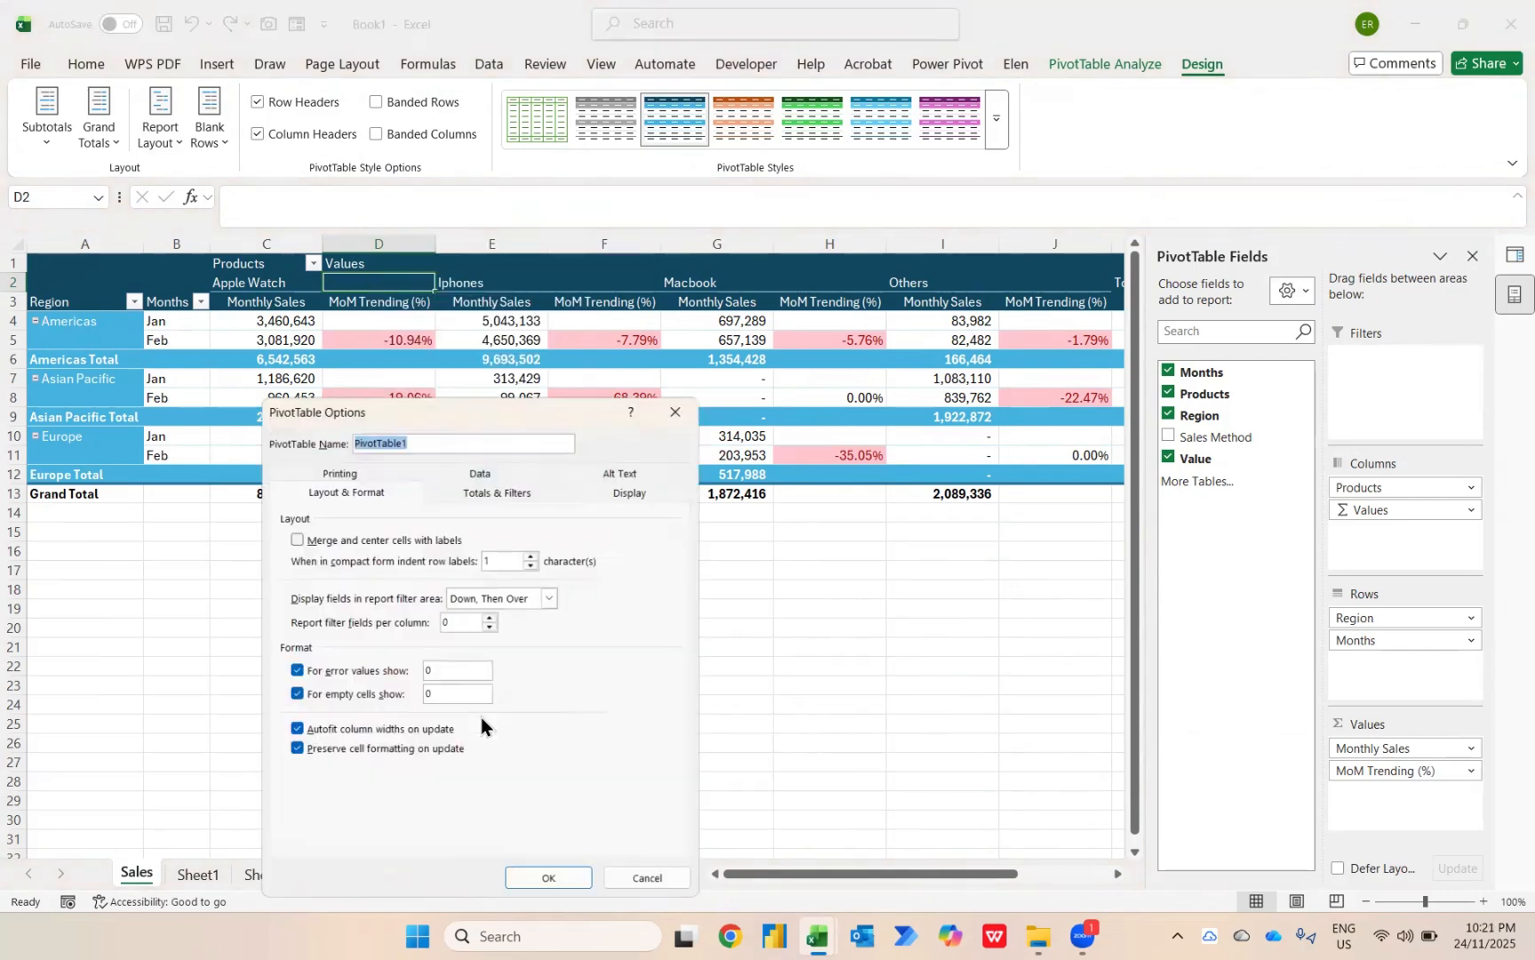
{"action": "left_click", "coordinate": [348, 538]}
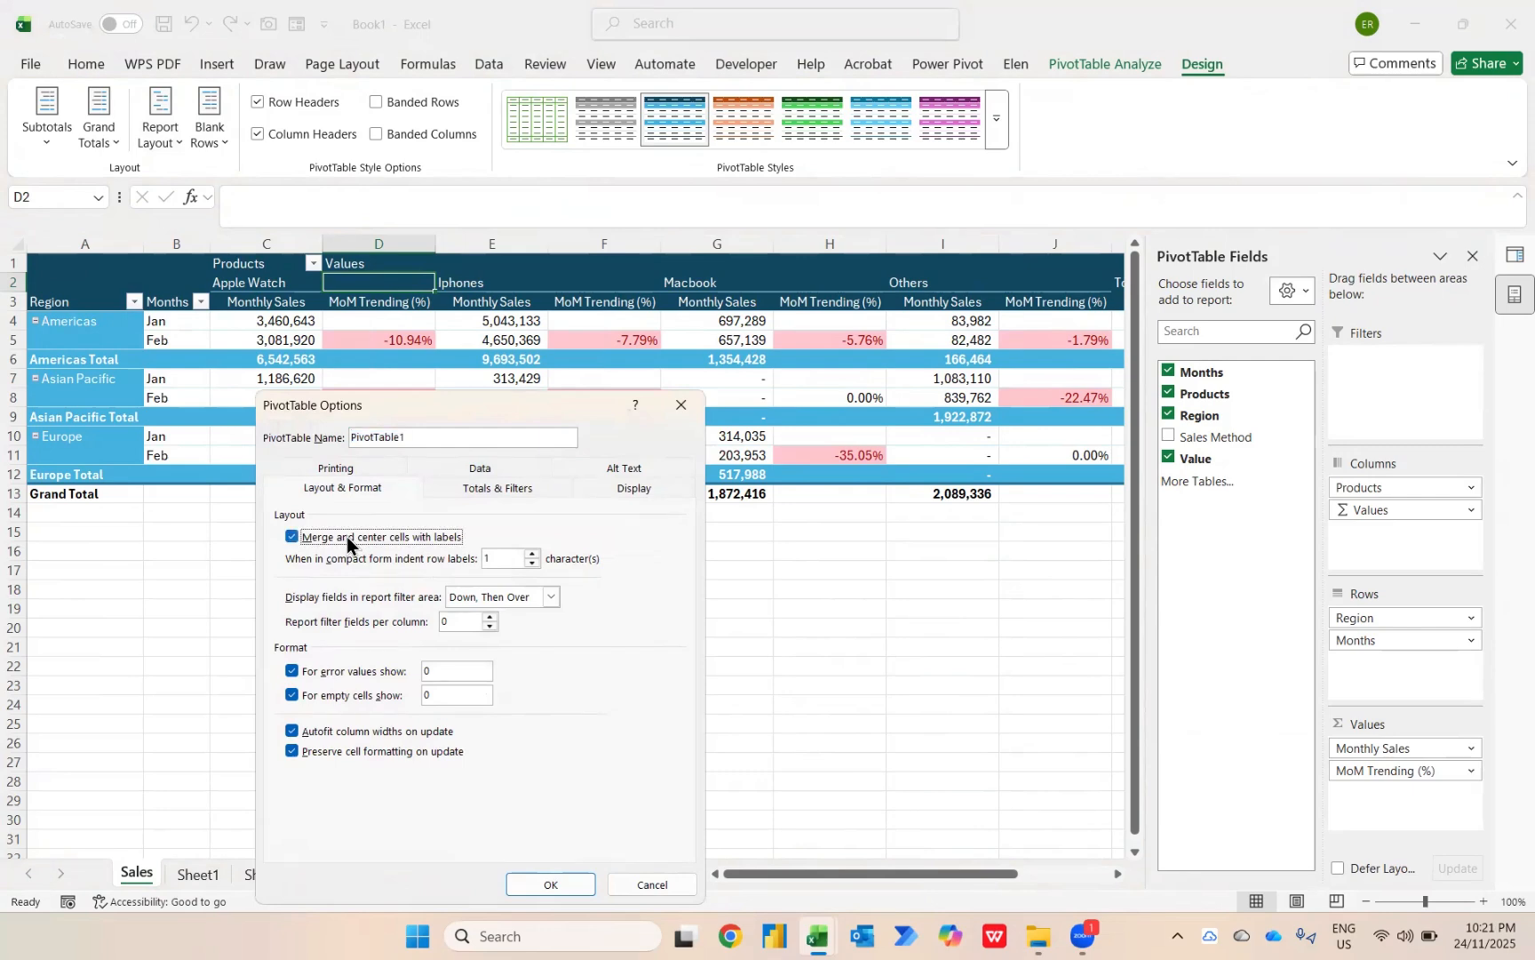
{"action": "left_click", "coordinate": [566, 889]}
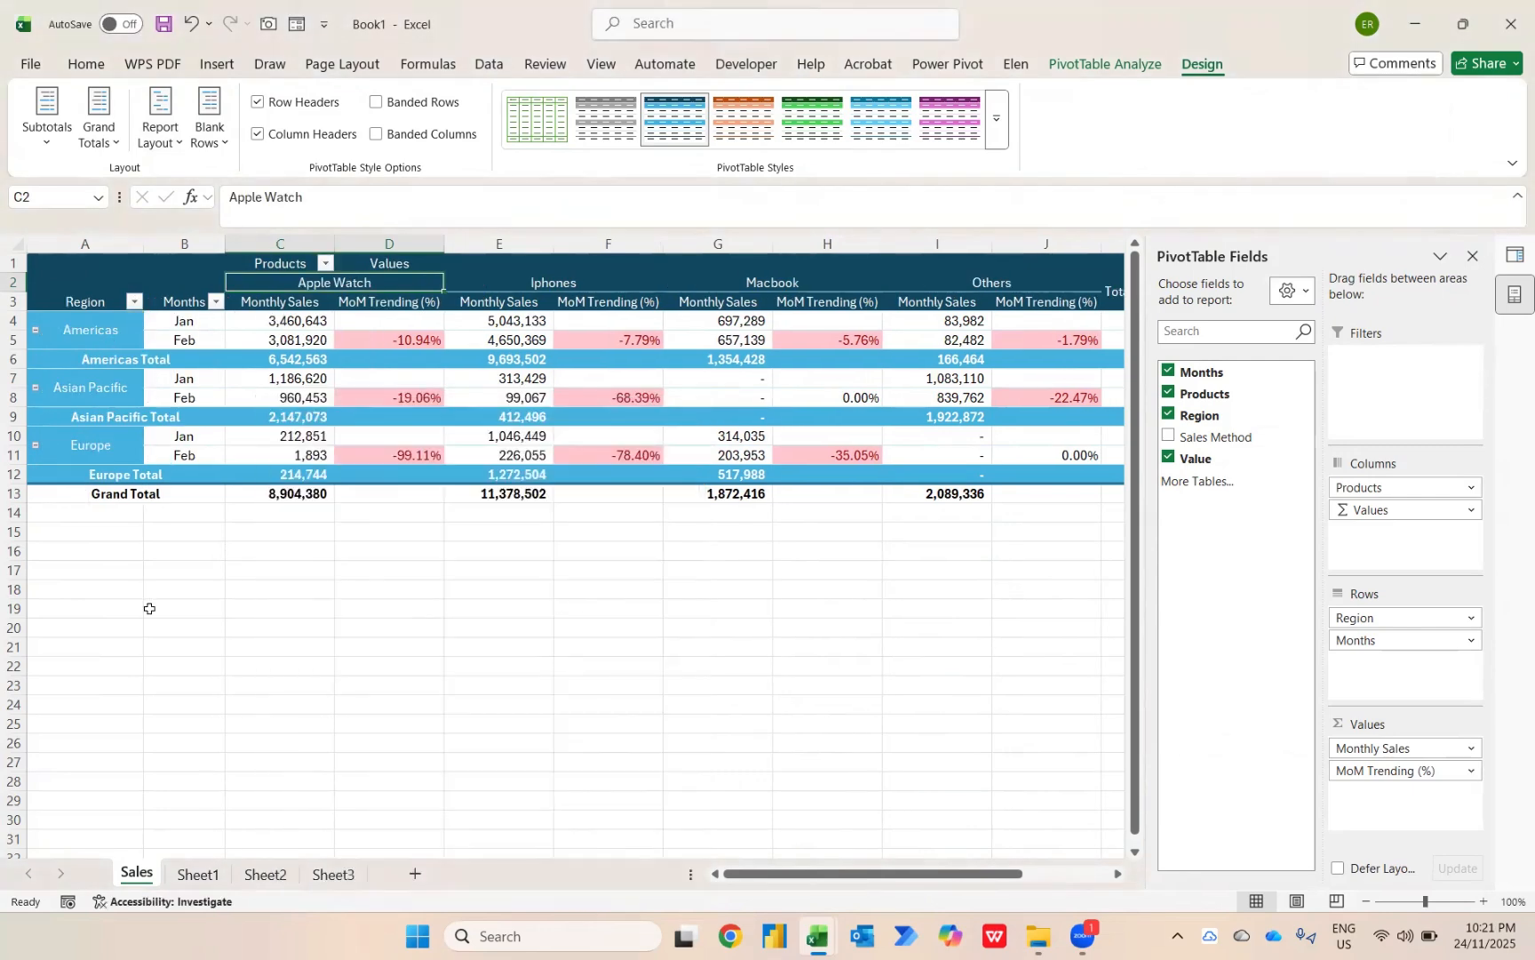
Close the PivotTable Fields and Queries & Connections panes to show the full PivotTable.
{"action": "key", "text": "Left"}
{"action": "key", "text": "Down"}
{"action": "key", "text": "Down"}
{"action": "key", "text": "Down"}
{"action": "key", "text": "Down"}
{"action": "key", "text": "Down"}
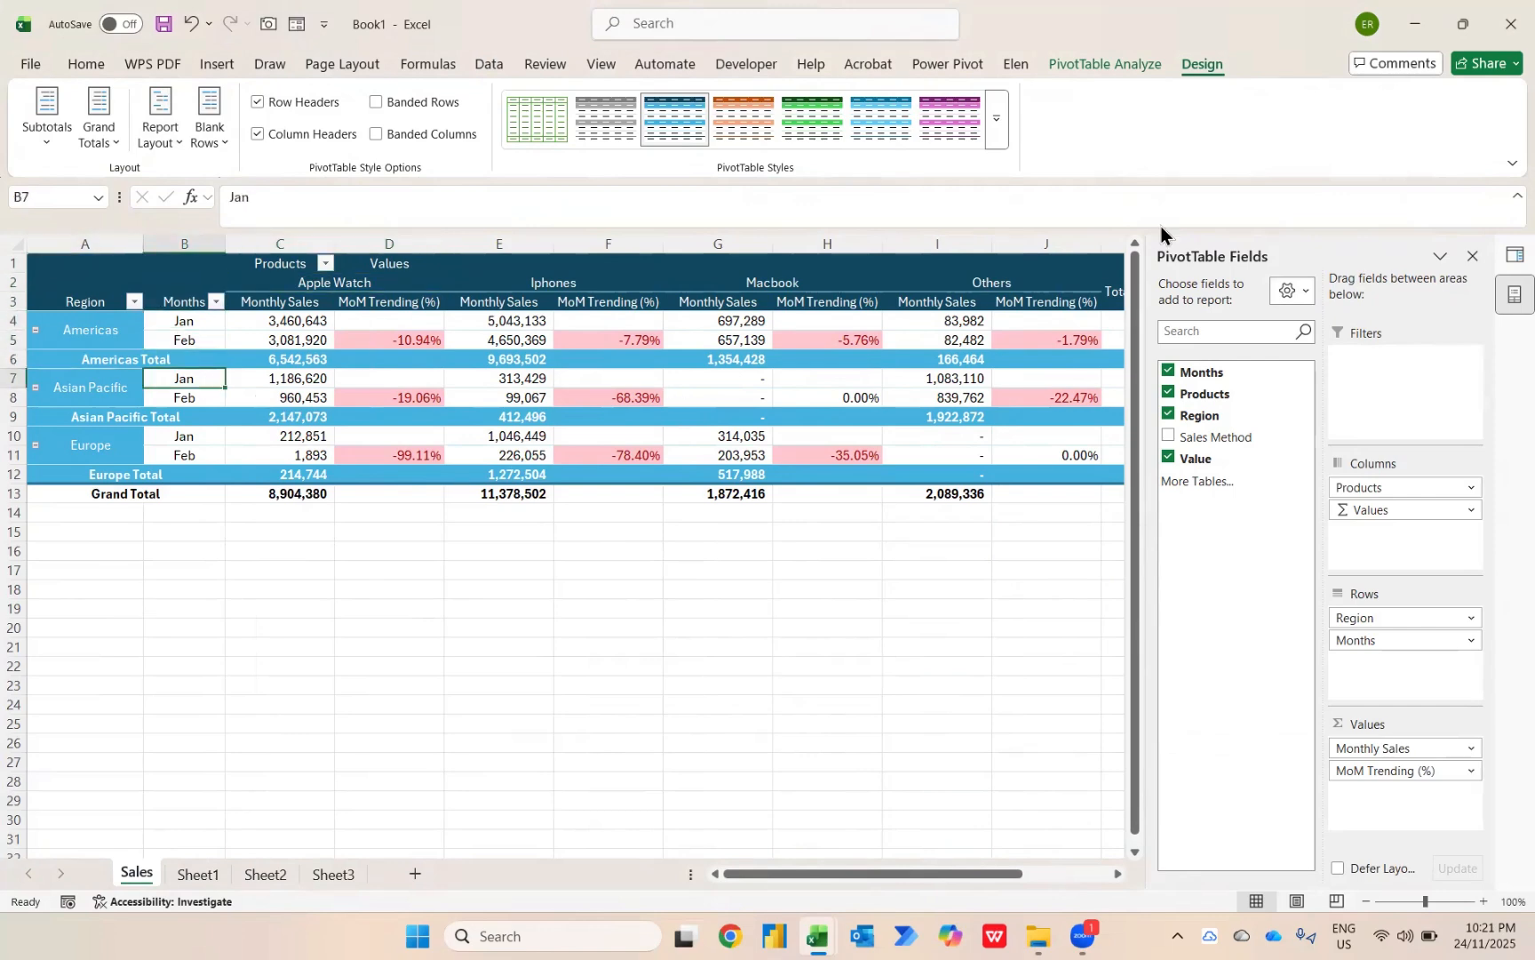
{"action": "left_click", "coordinate": [1473, 258]}
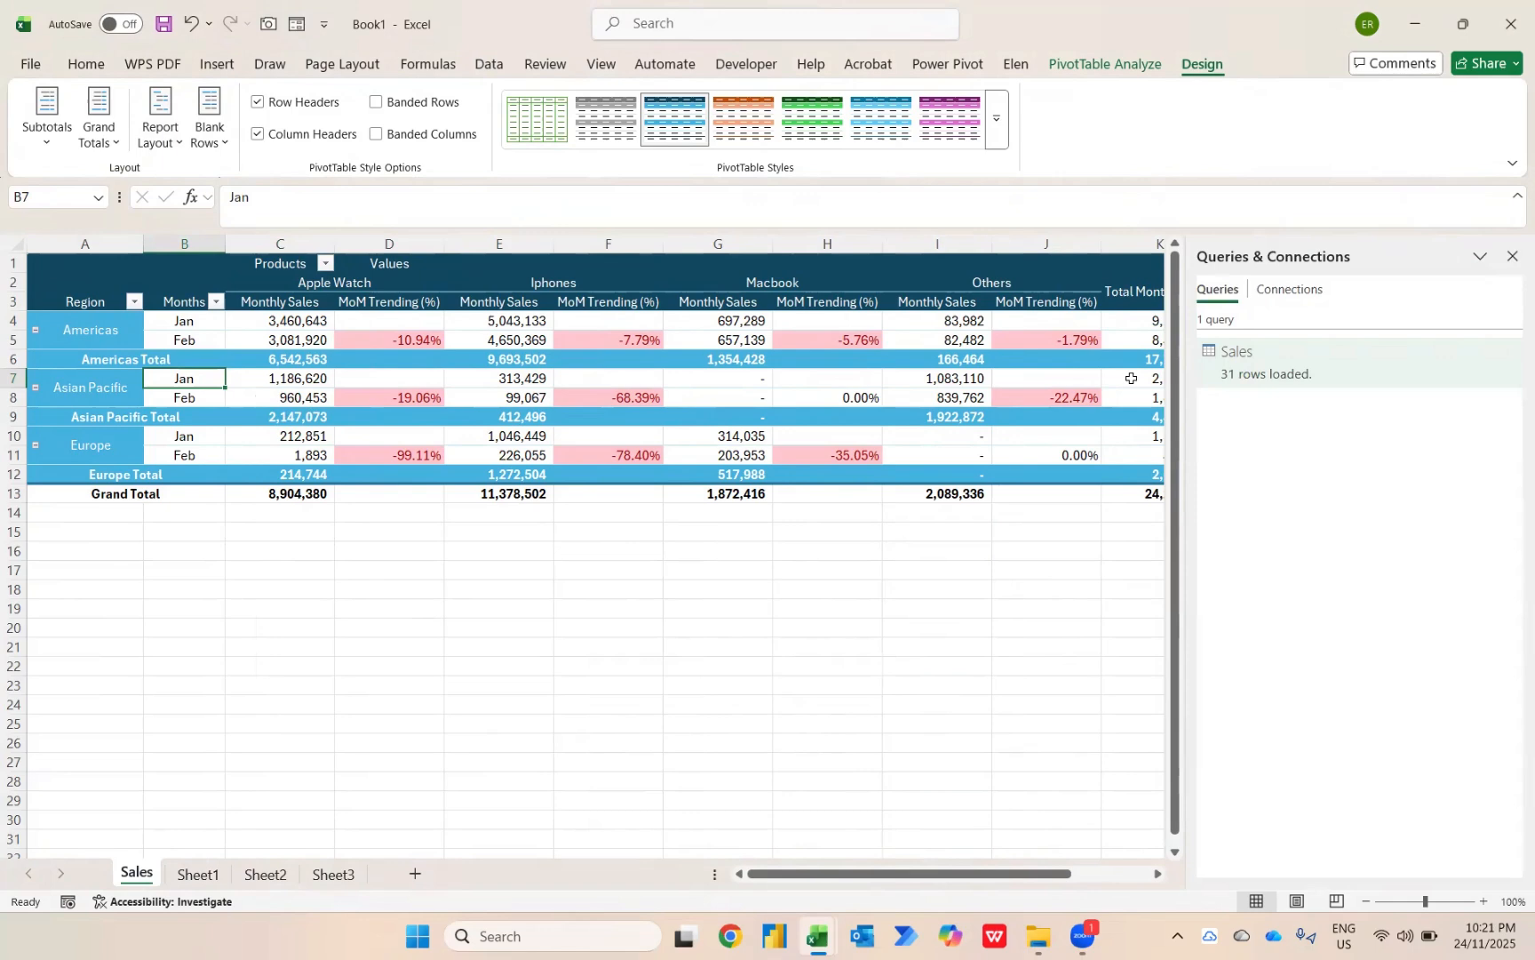
{"action": "left_click", "coordinate": [1511, 256]}
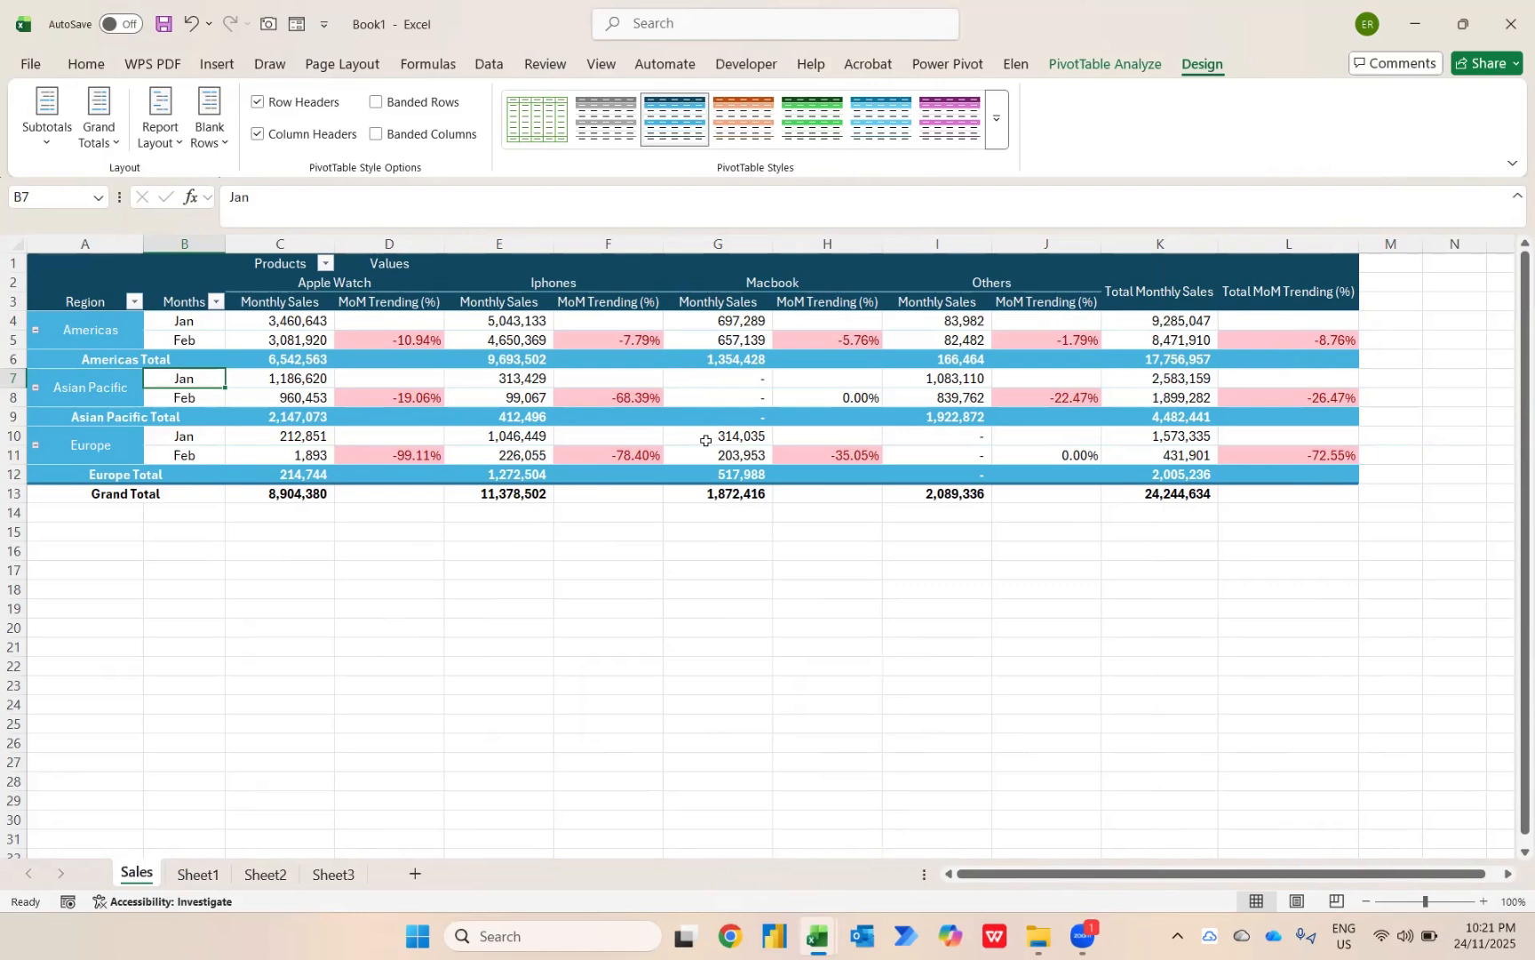
{"action": "mouse_move", "coordinate": [706, 441]}
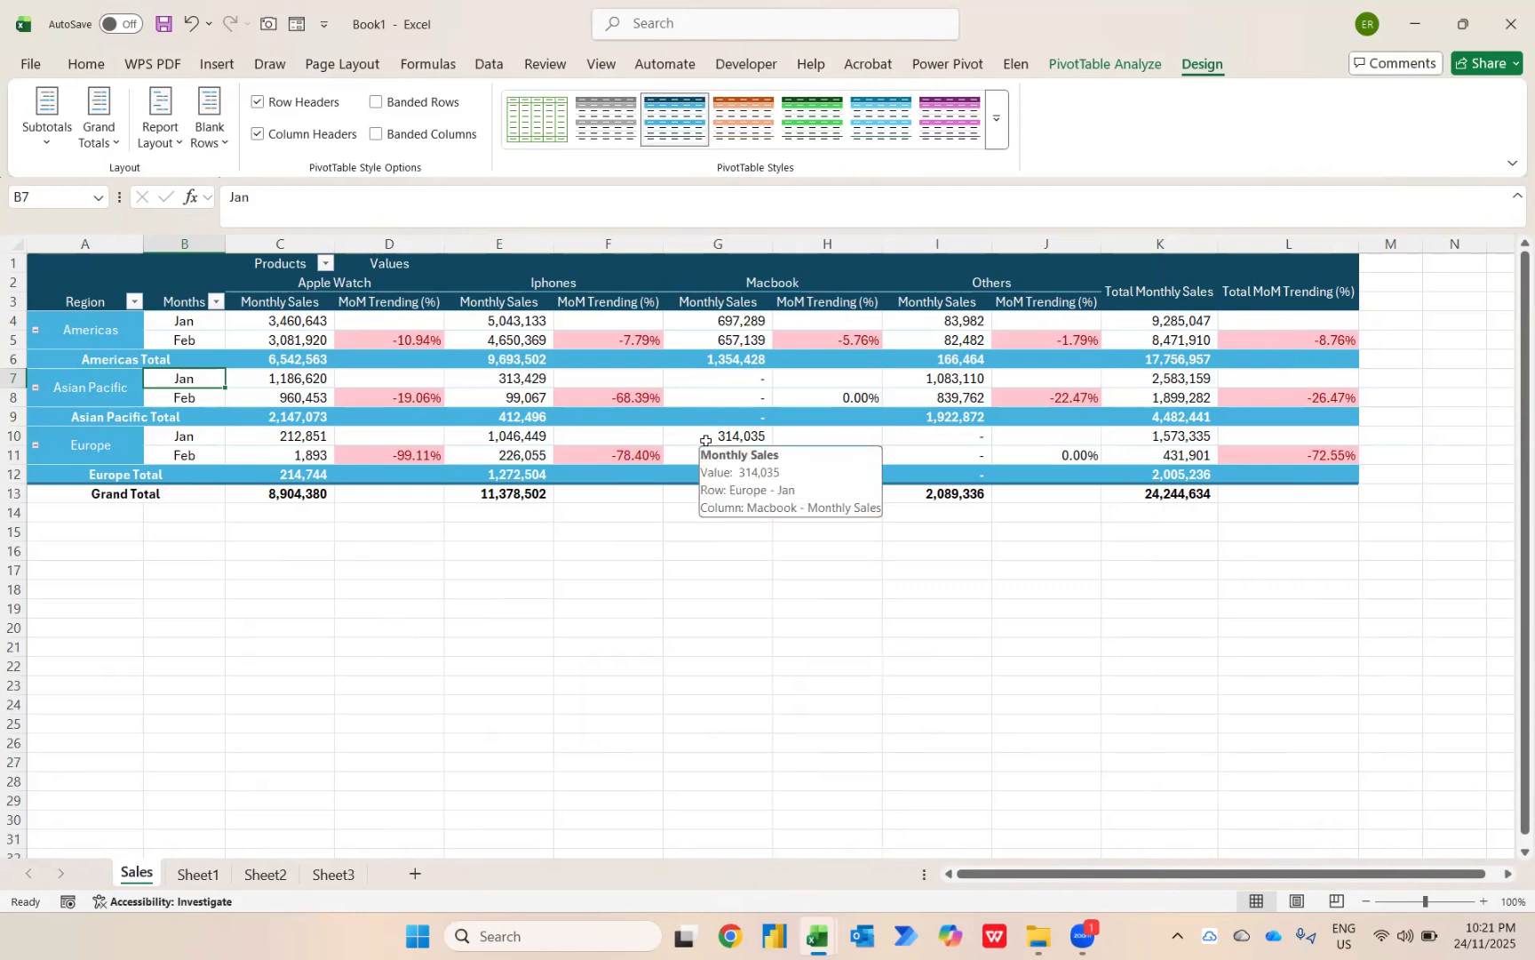
Switch to File Explorer, look through the February to May sales report files, and return to the Book1 workbook.
{"action": "key", "text": "alt+Tab"}
{"action": "key", "text": "Tab"}
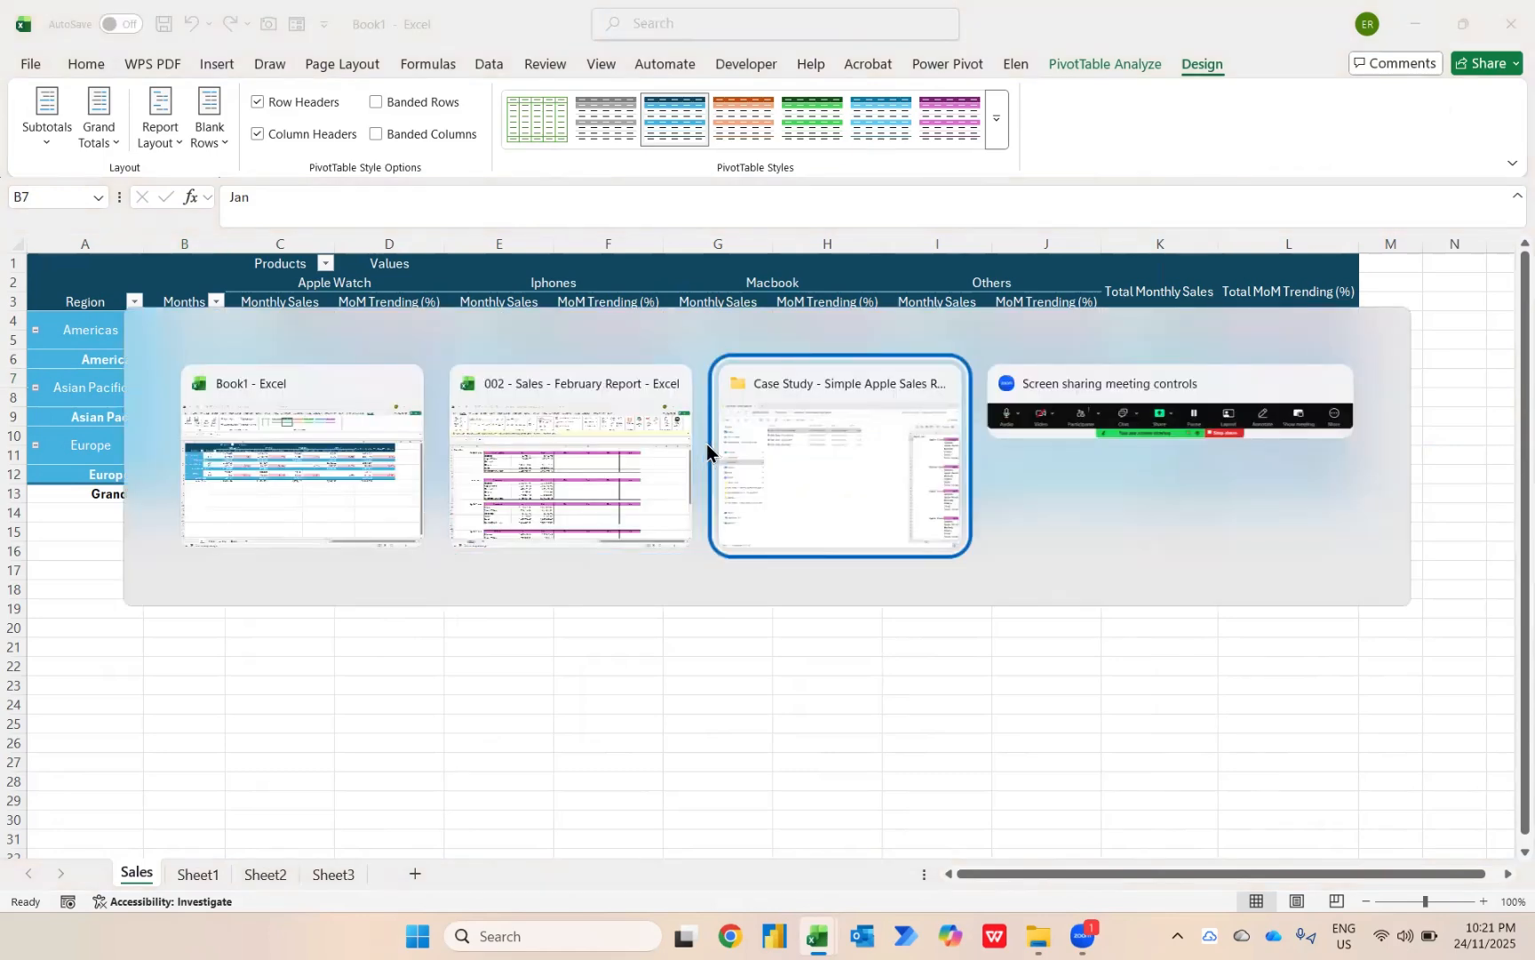
{"action": "key", "text": "Down"}
{"action": "key", "text": "Down"}
{"action": "key", "text": "Down"}
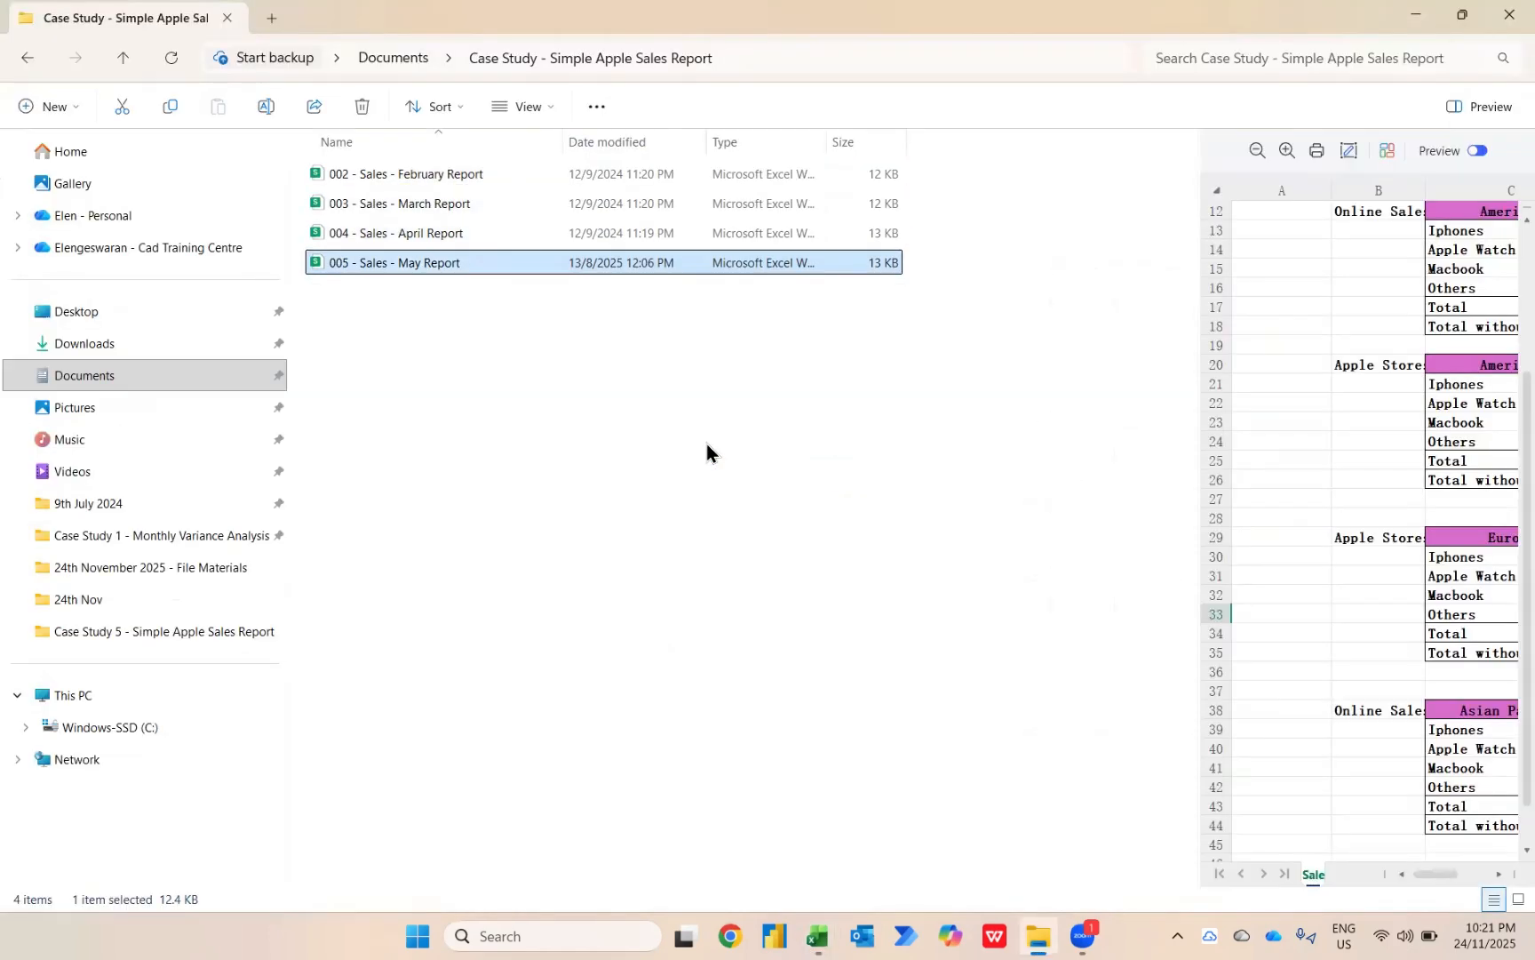
{"action": "key", "text": "alt+Tab"}
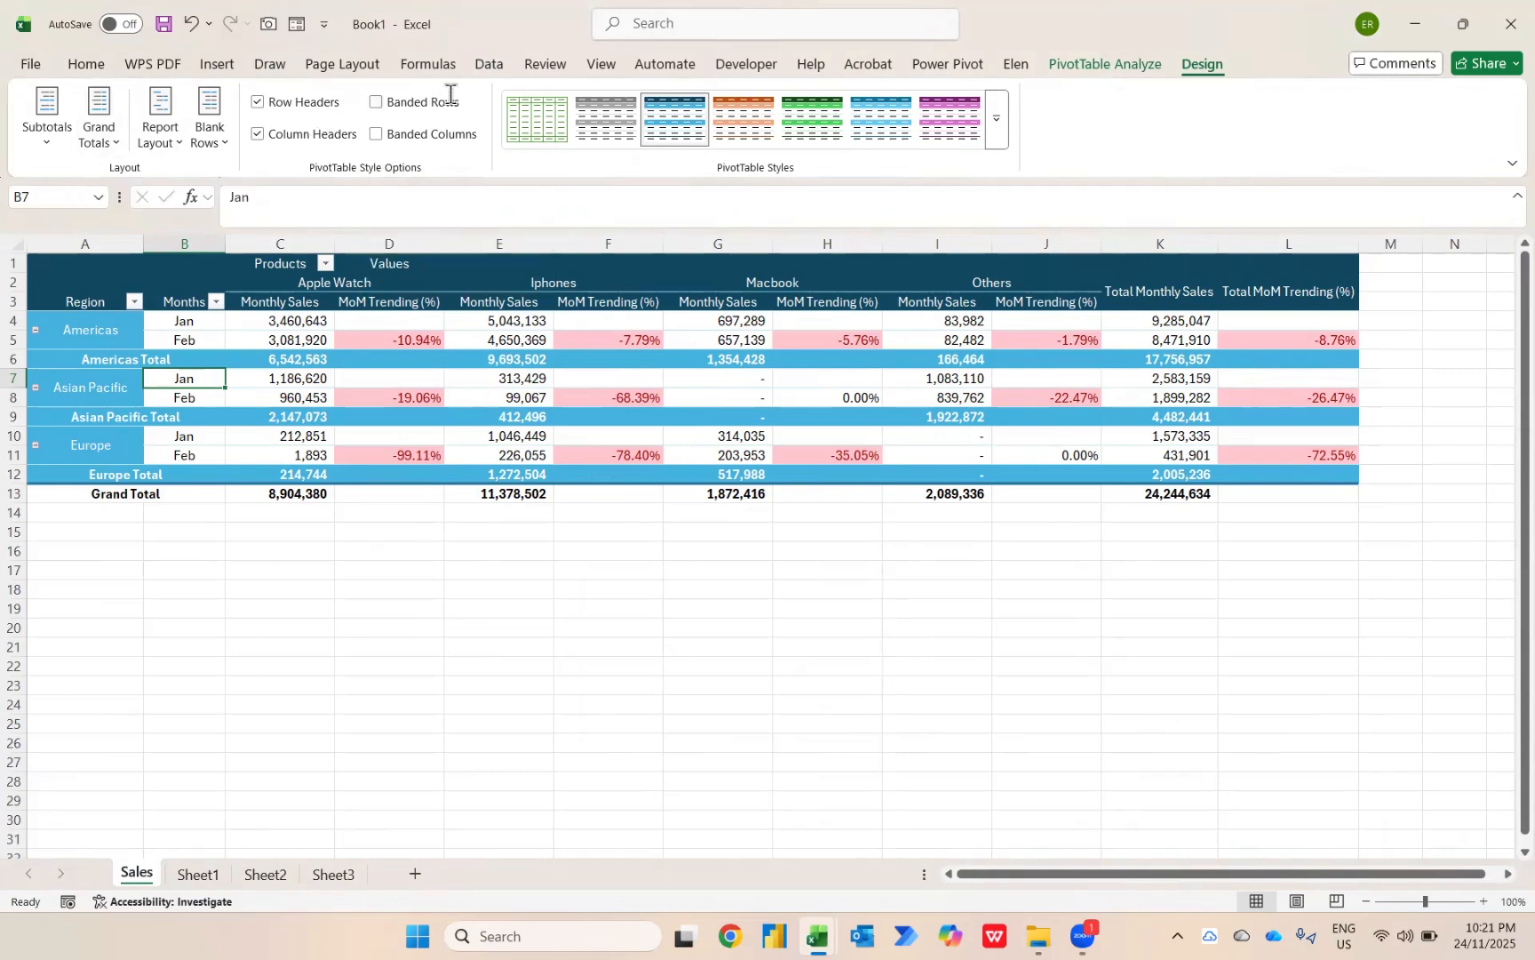
Change the query's data source to the 003 - Sales - March Report workbook in the data source settings.
{"action": "type", "text": "a"}
{"action": "key", "text": "Escape"}
{"action": "key", "text": "alt"}
{"action": "key", "text": "a"}
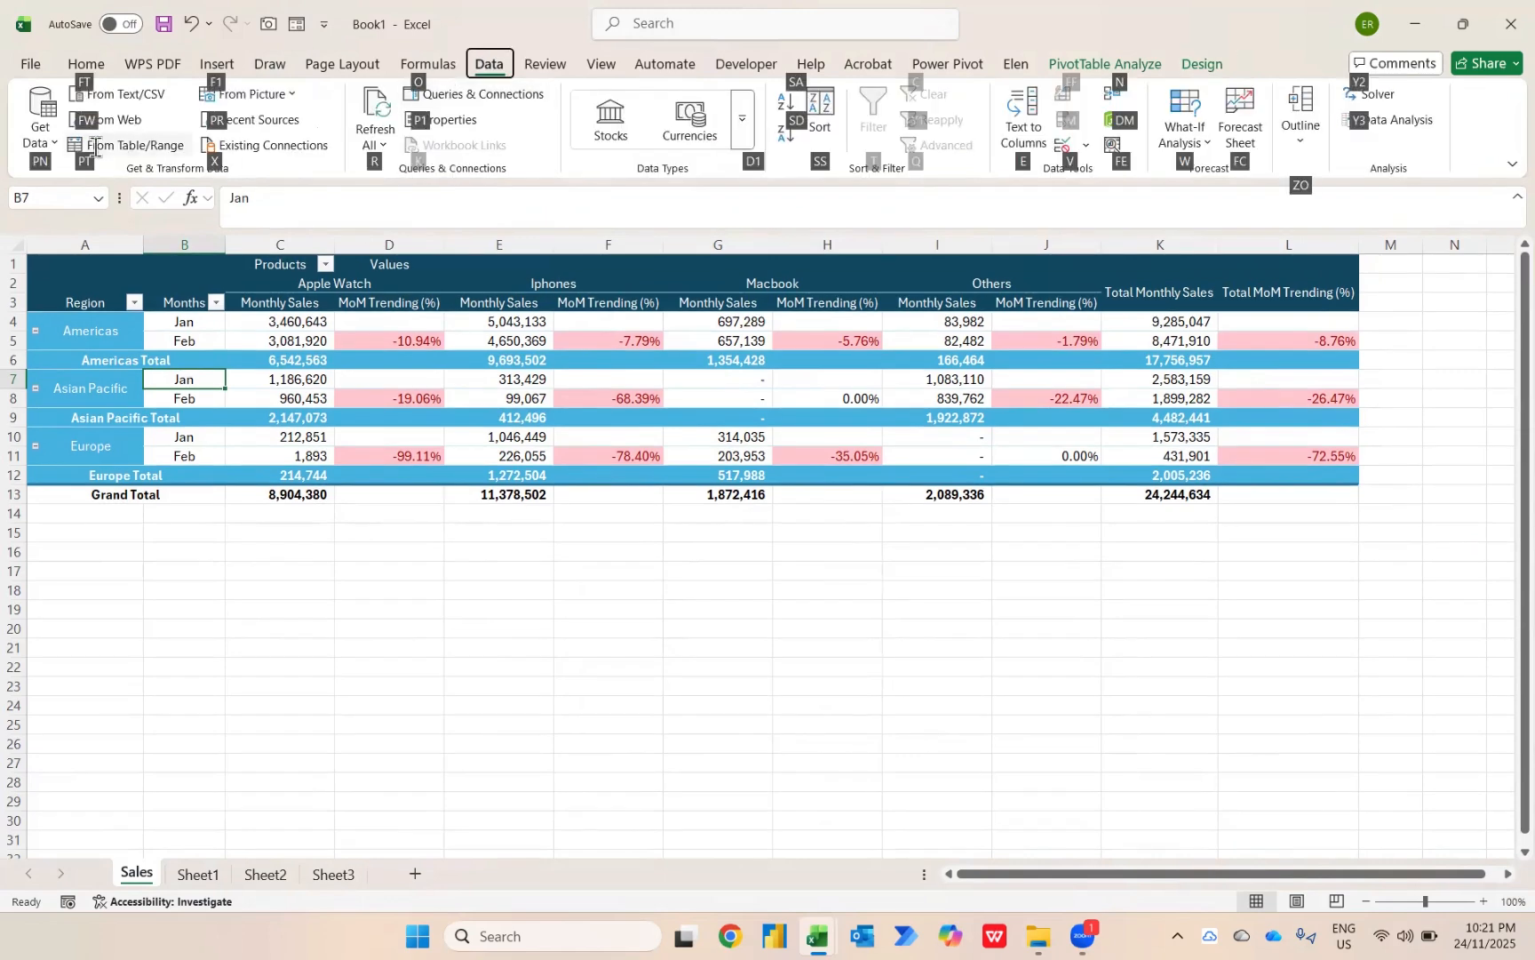
{"action": "left_click", "coordinate": [33, 133]}
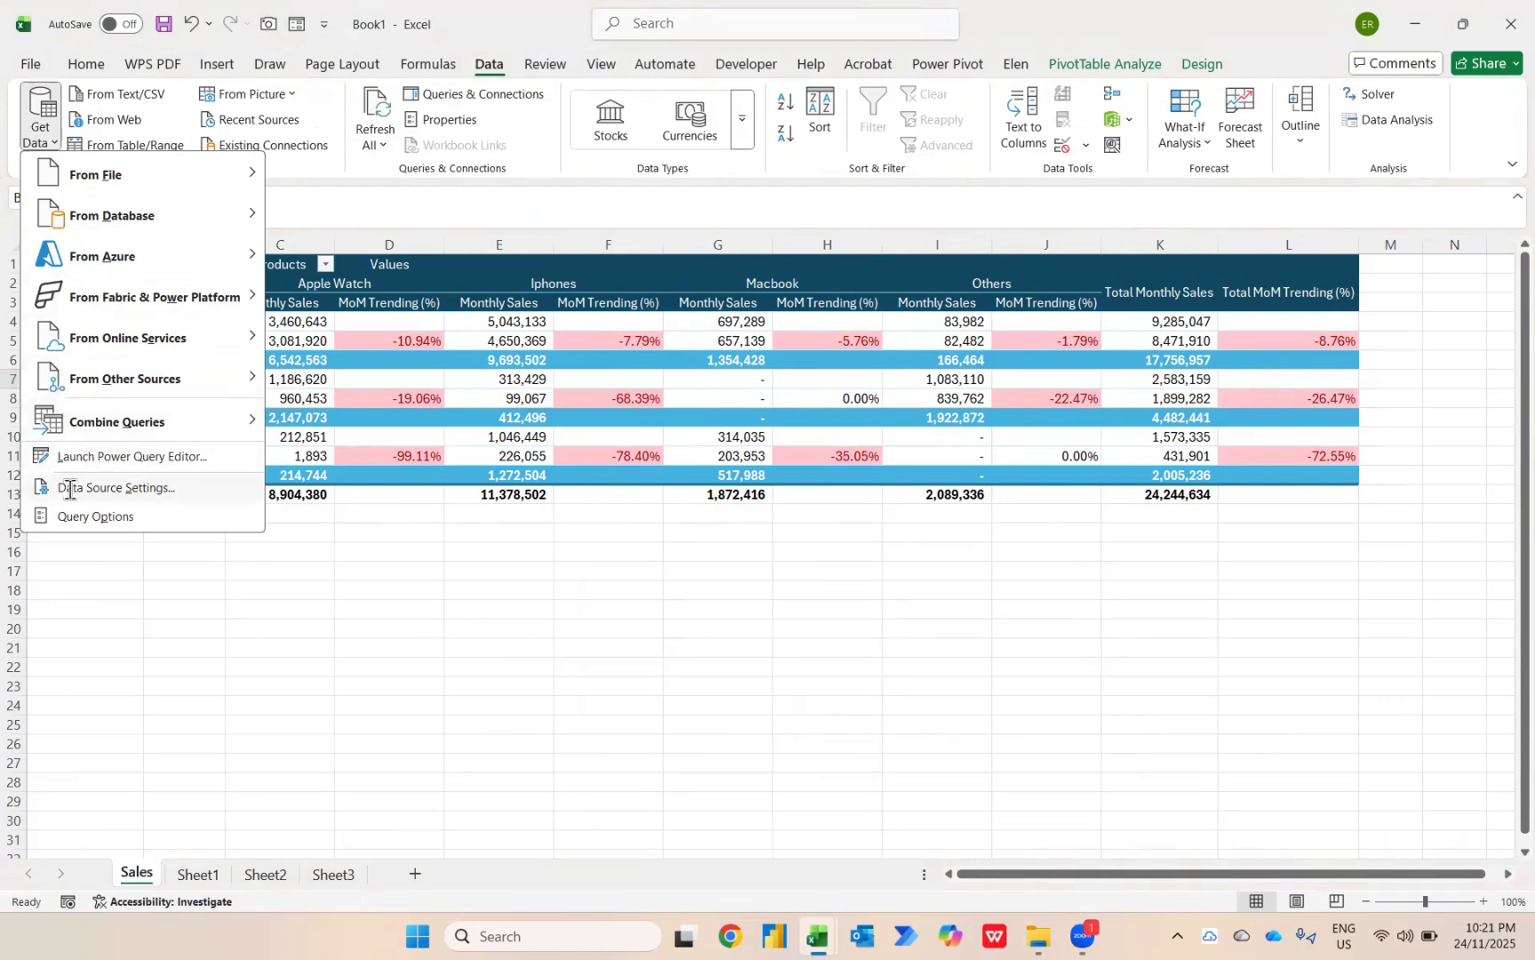
{"action": "left_click", "coordinate": [114, 487]}
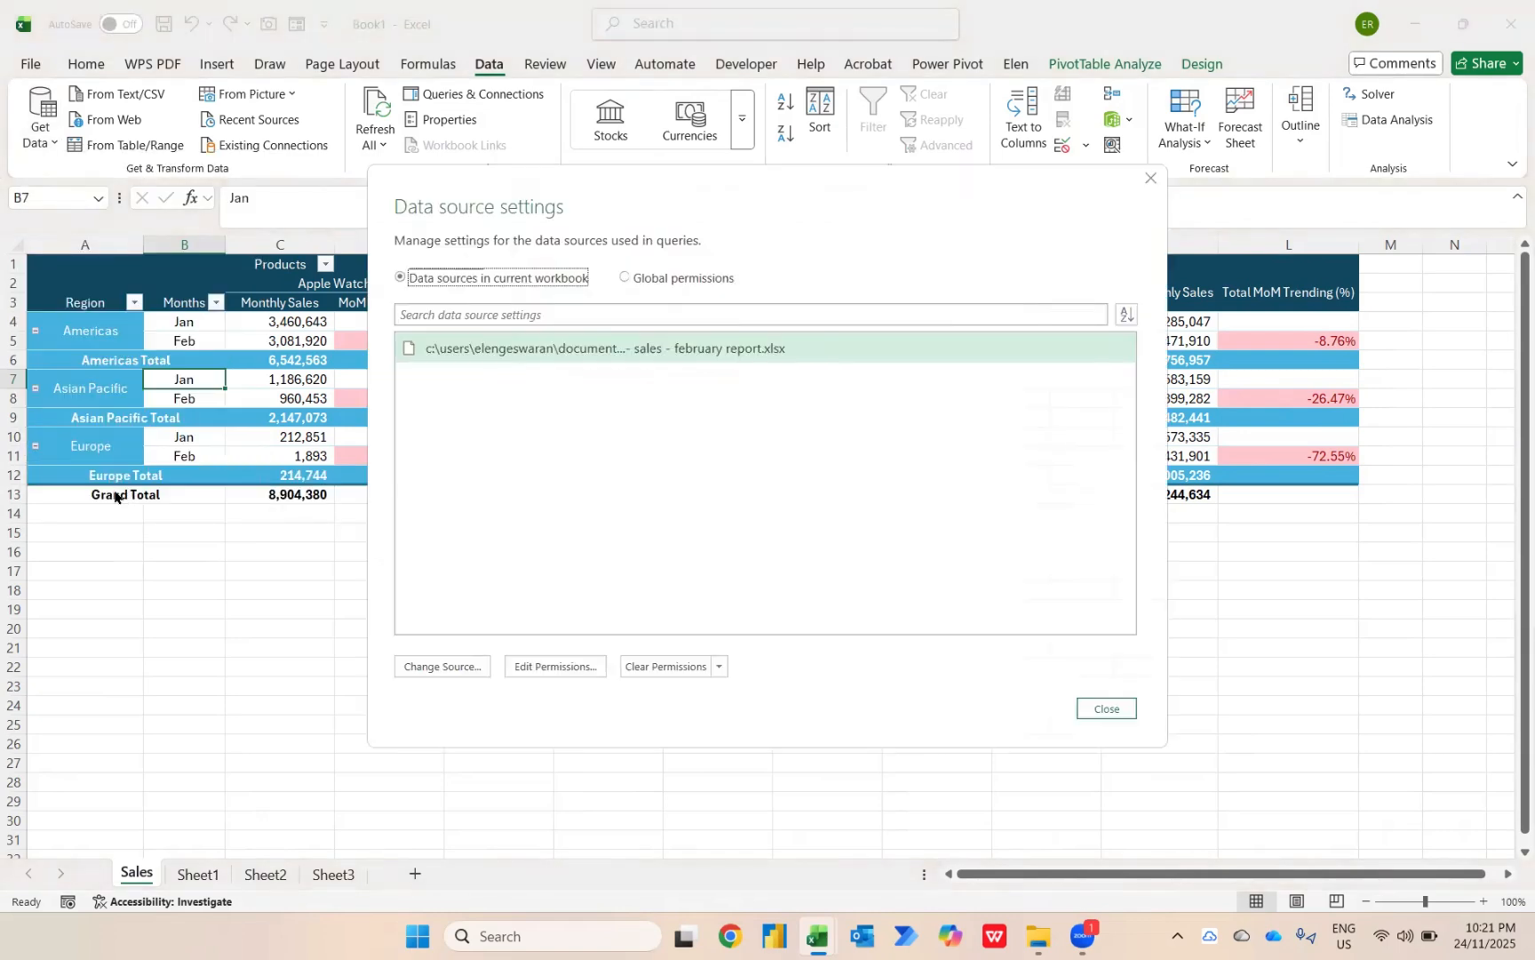
{"action": "left_click", "coordinate": [460, 674]}
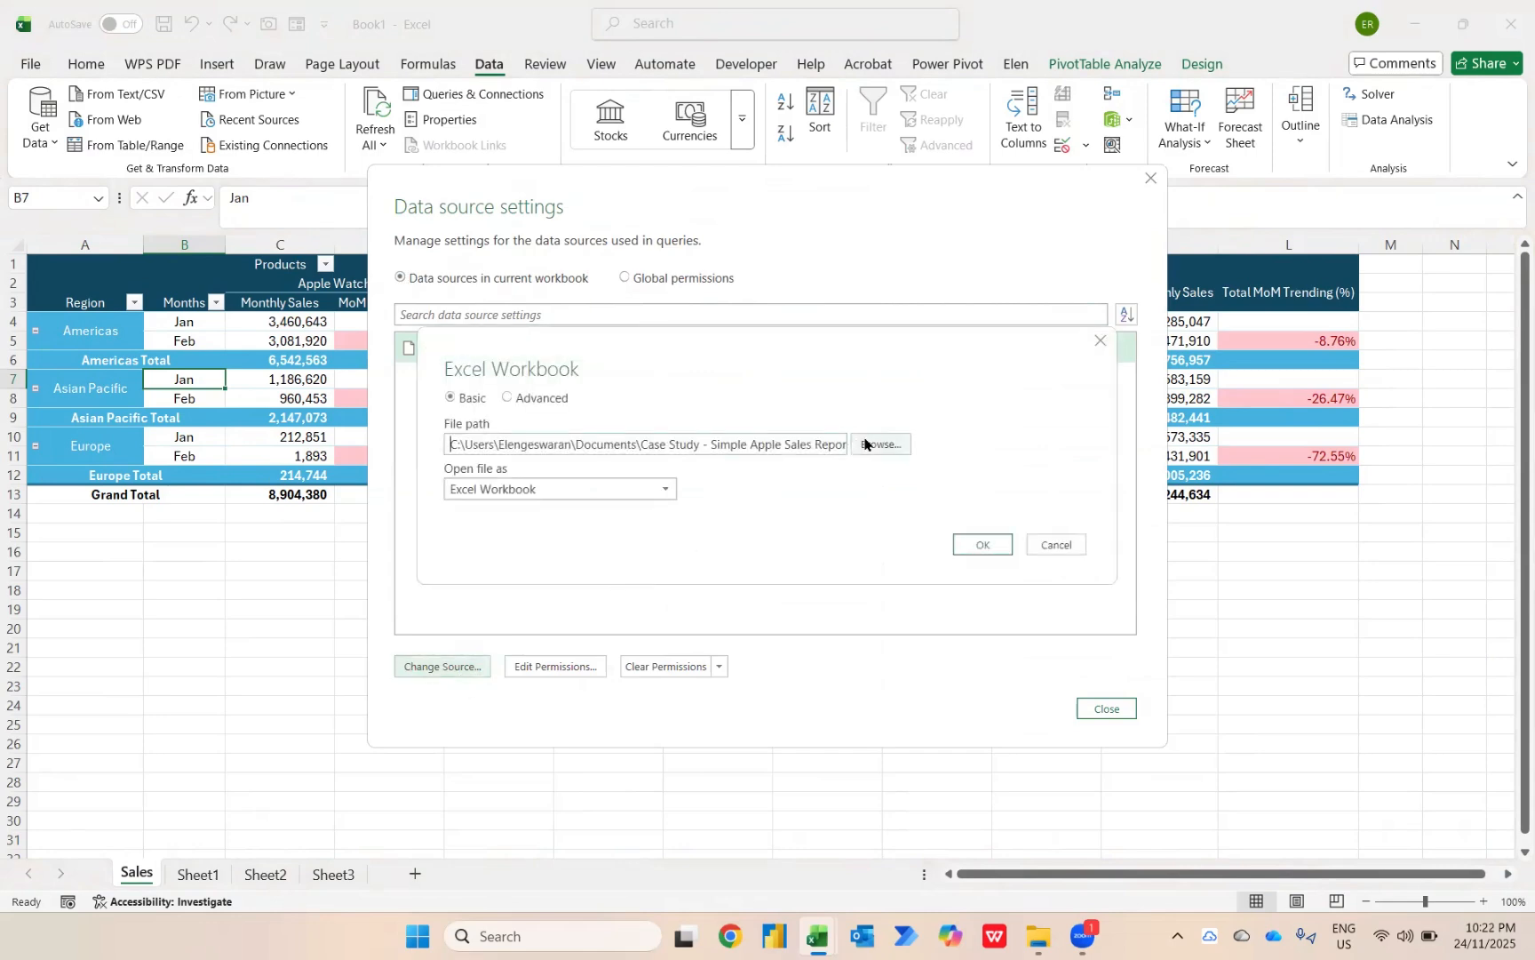
{"action": "left_click", "coordinate": [864, 442]}
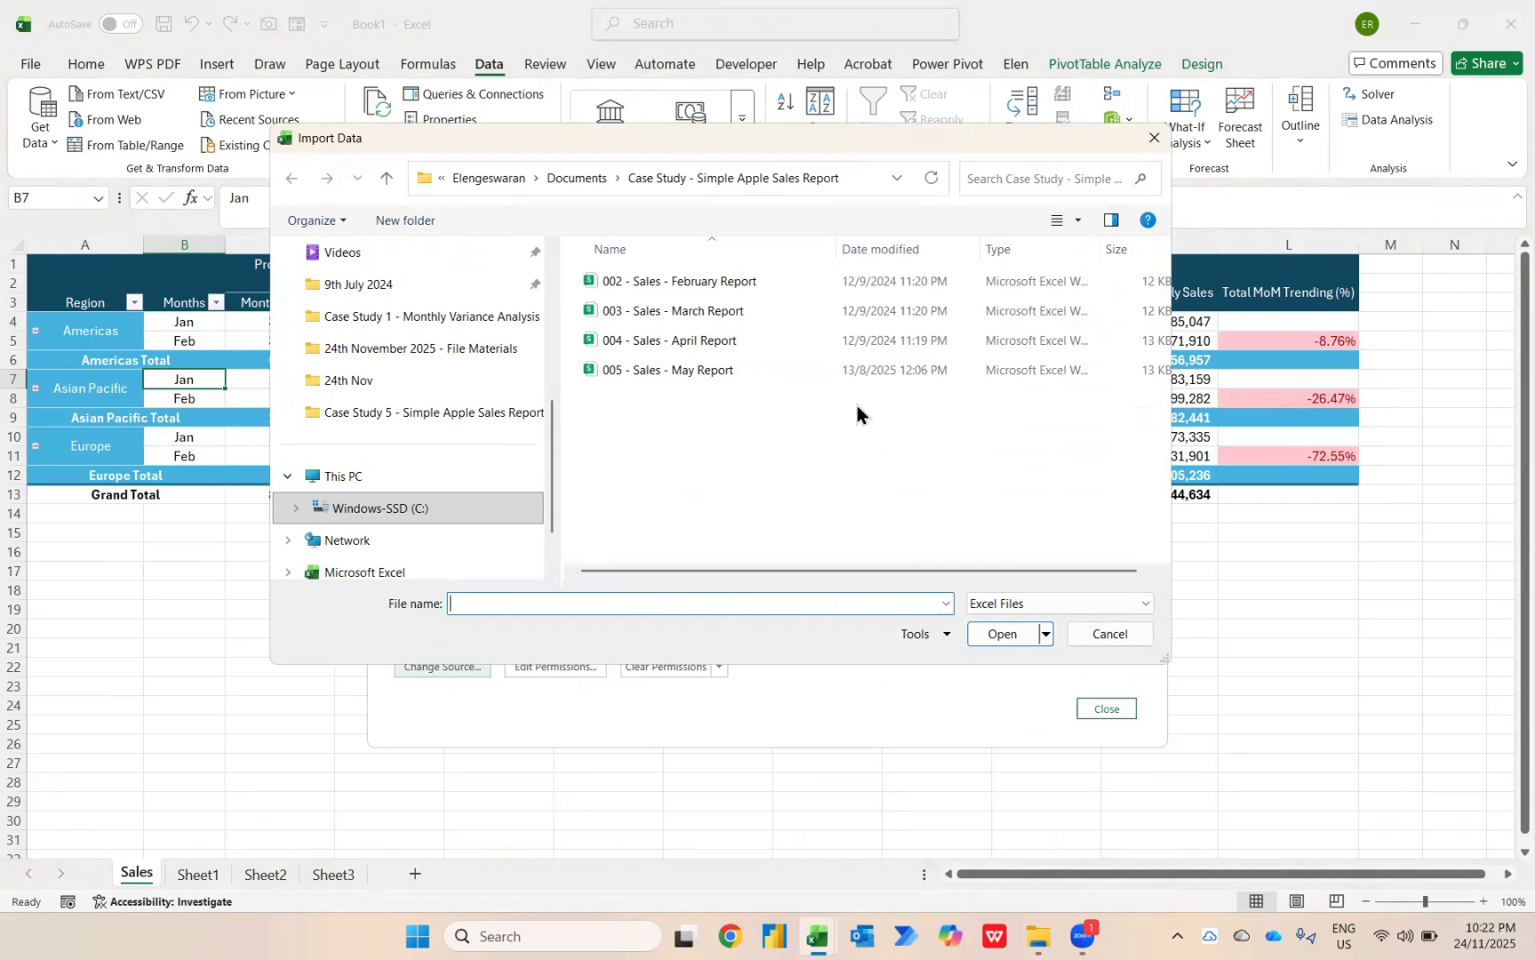
{"action": "left_click", "coordinate": [720, 310]}
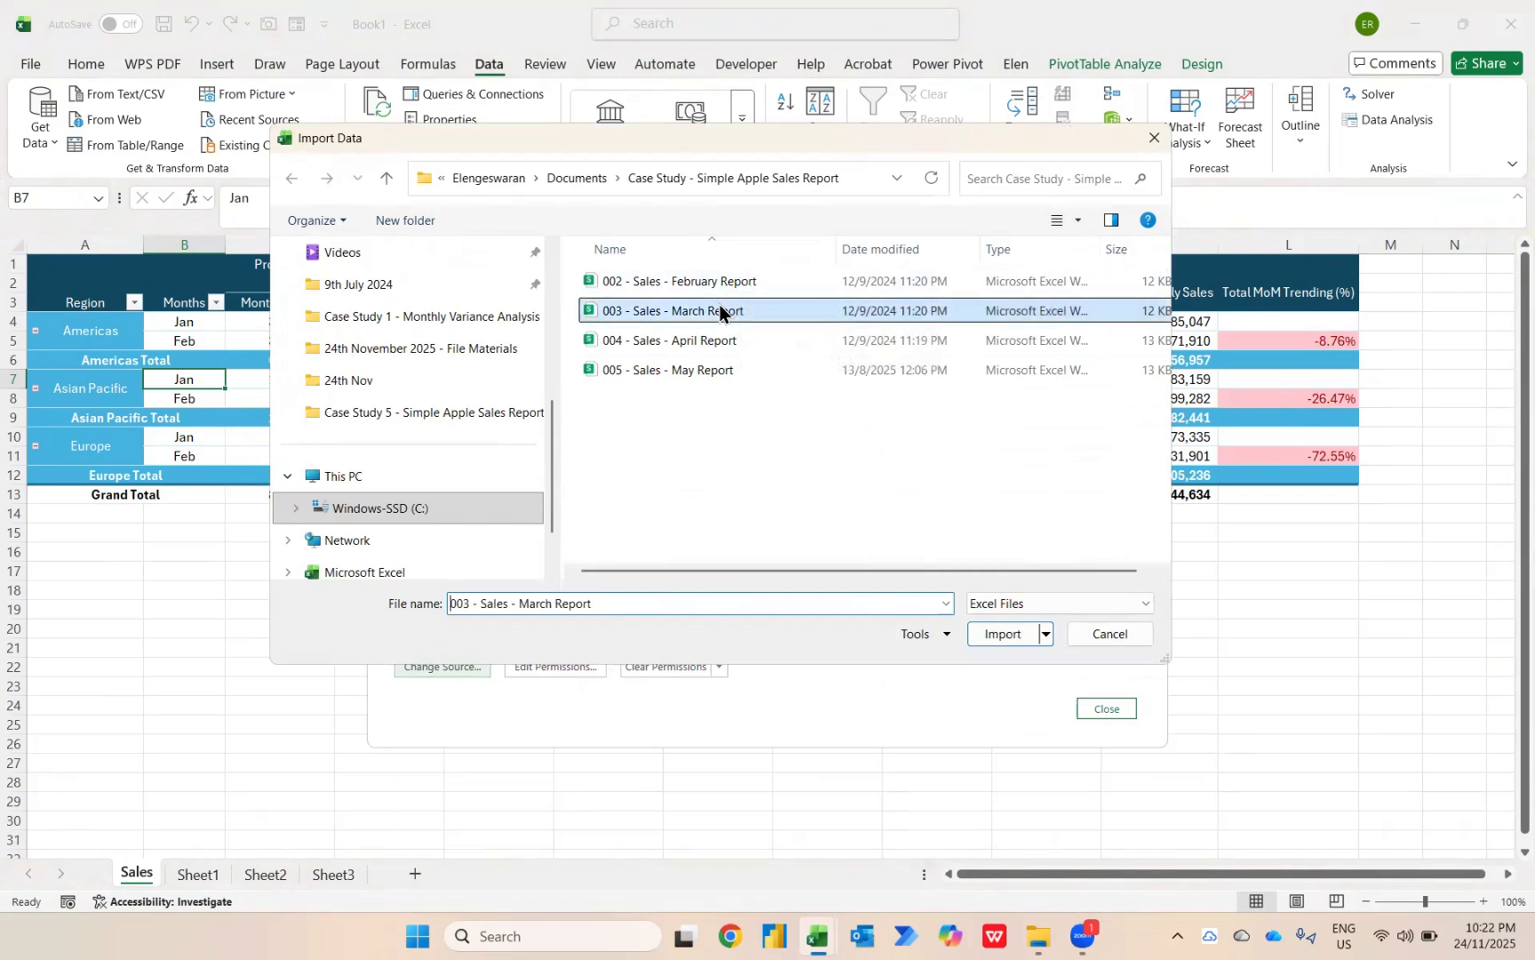
{"action": "left_click", "coordinate": [975, 634]}
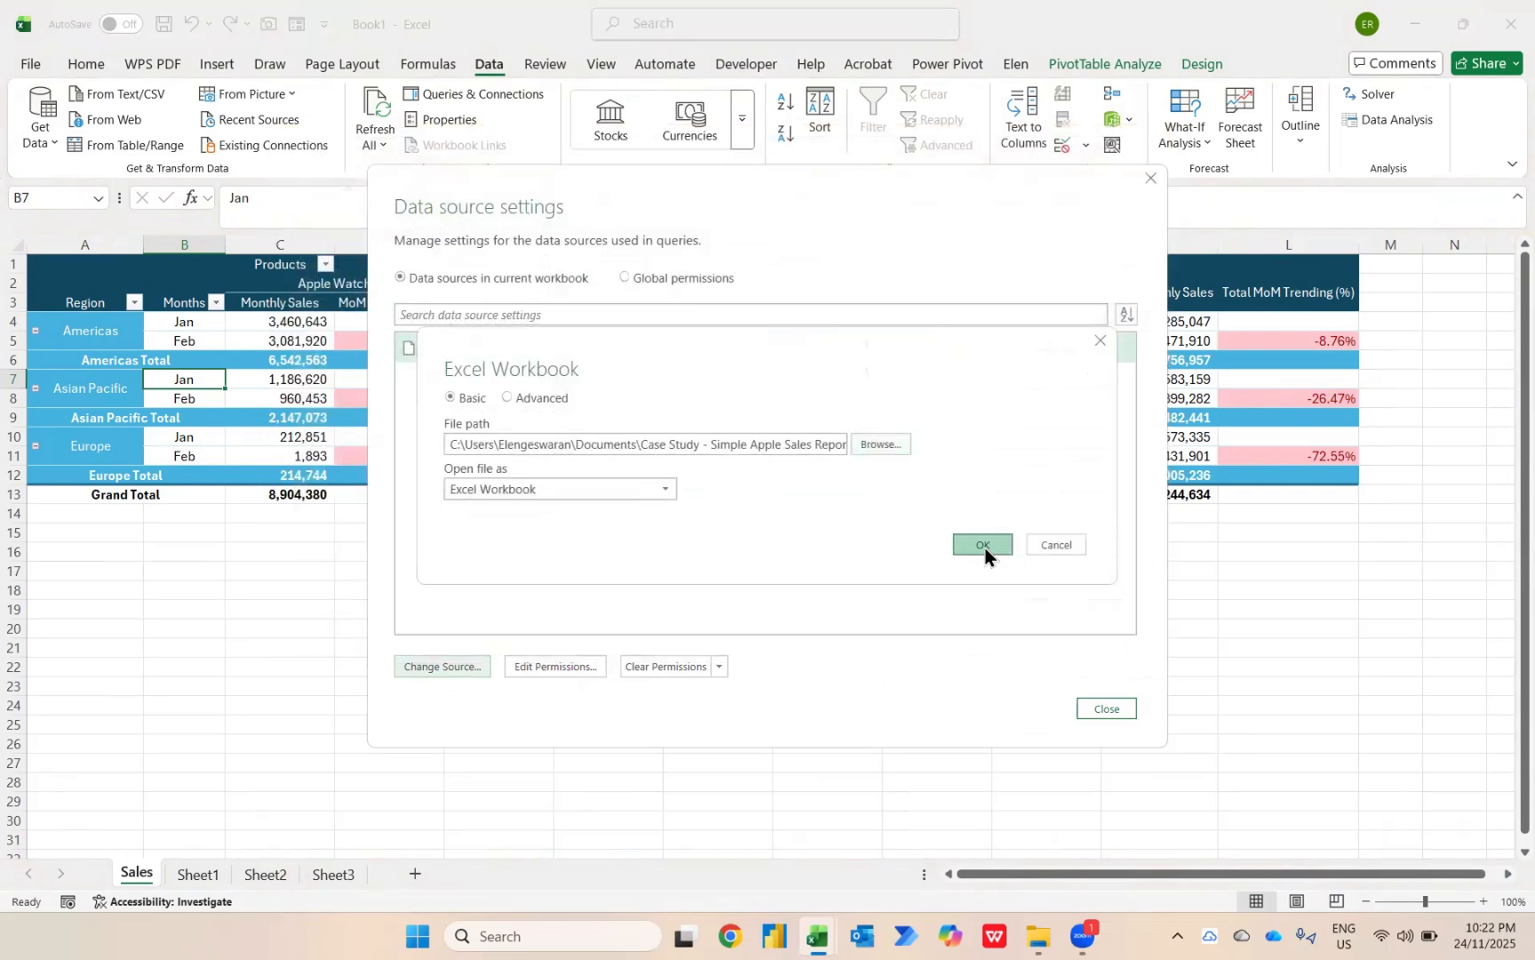
{"action": "left_click", "coordinate": [985, 544]}
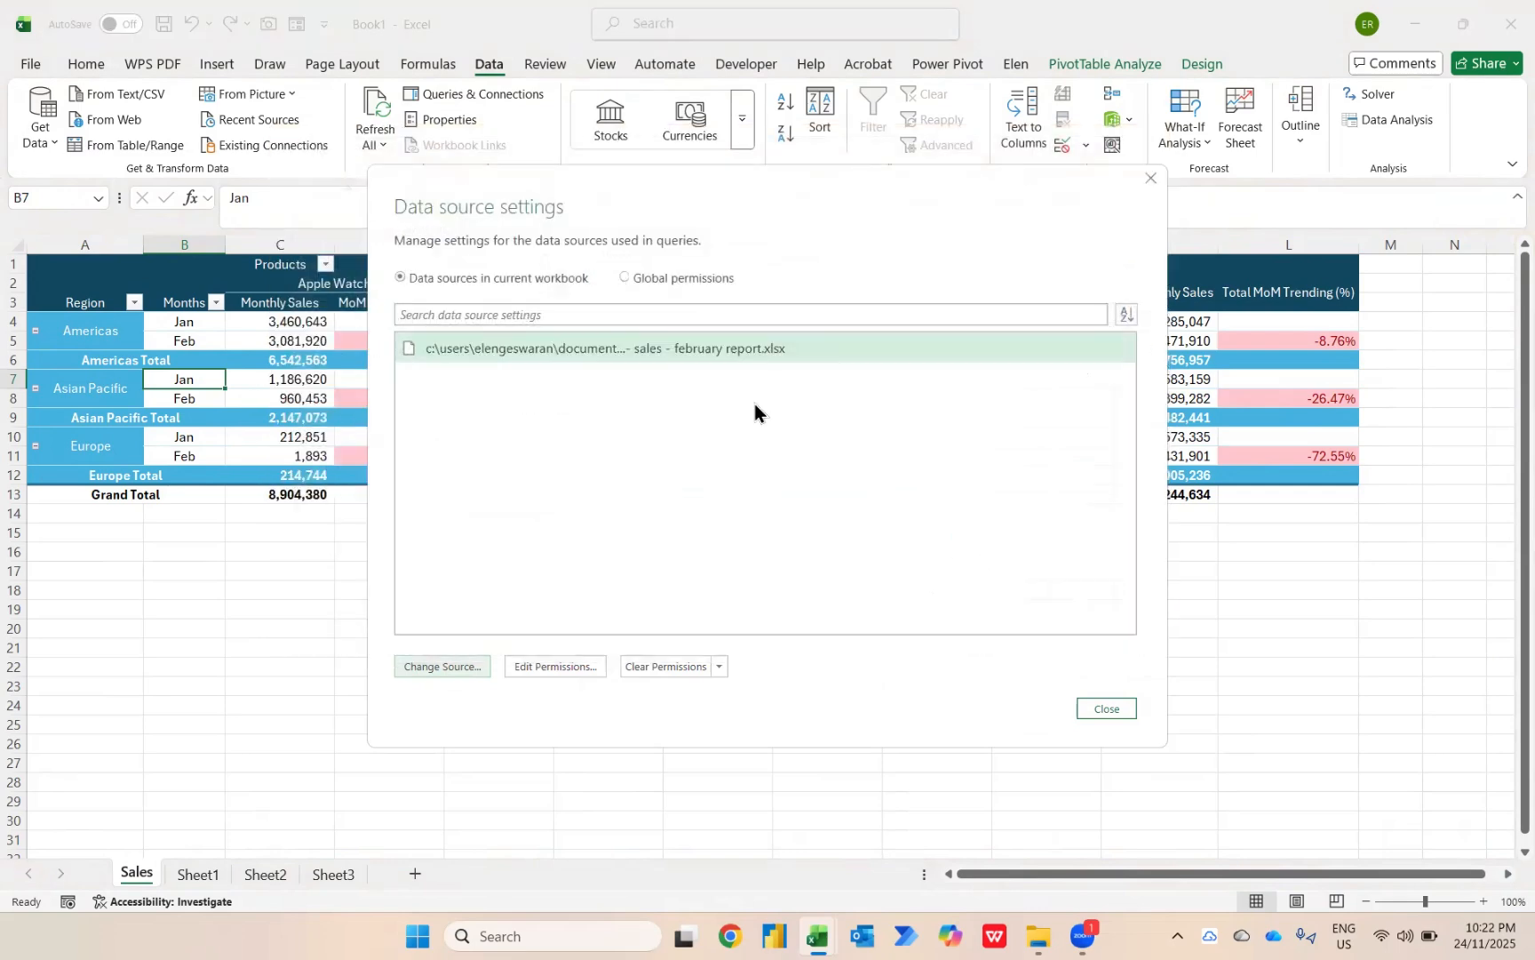
{"action": "left_click", "coordinate": [1104, 707]}
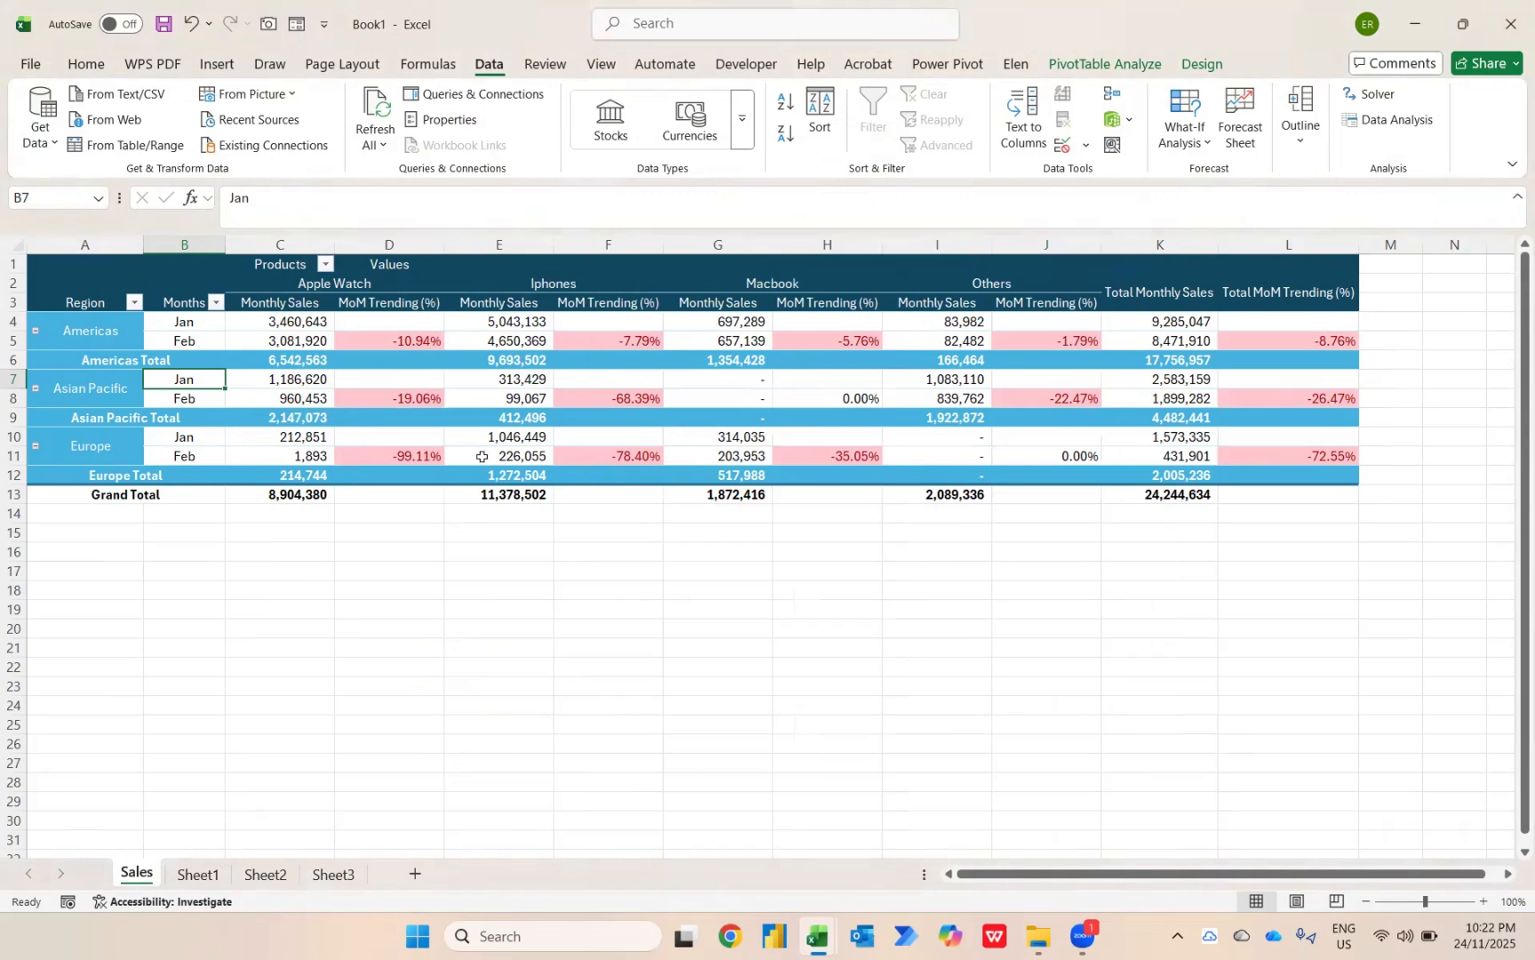
Refresh the PivotTable on the Sales sheet to load the March report data.
{"action": "right_click", "coordinate": [278, 382]}
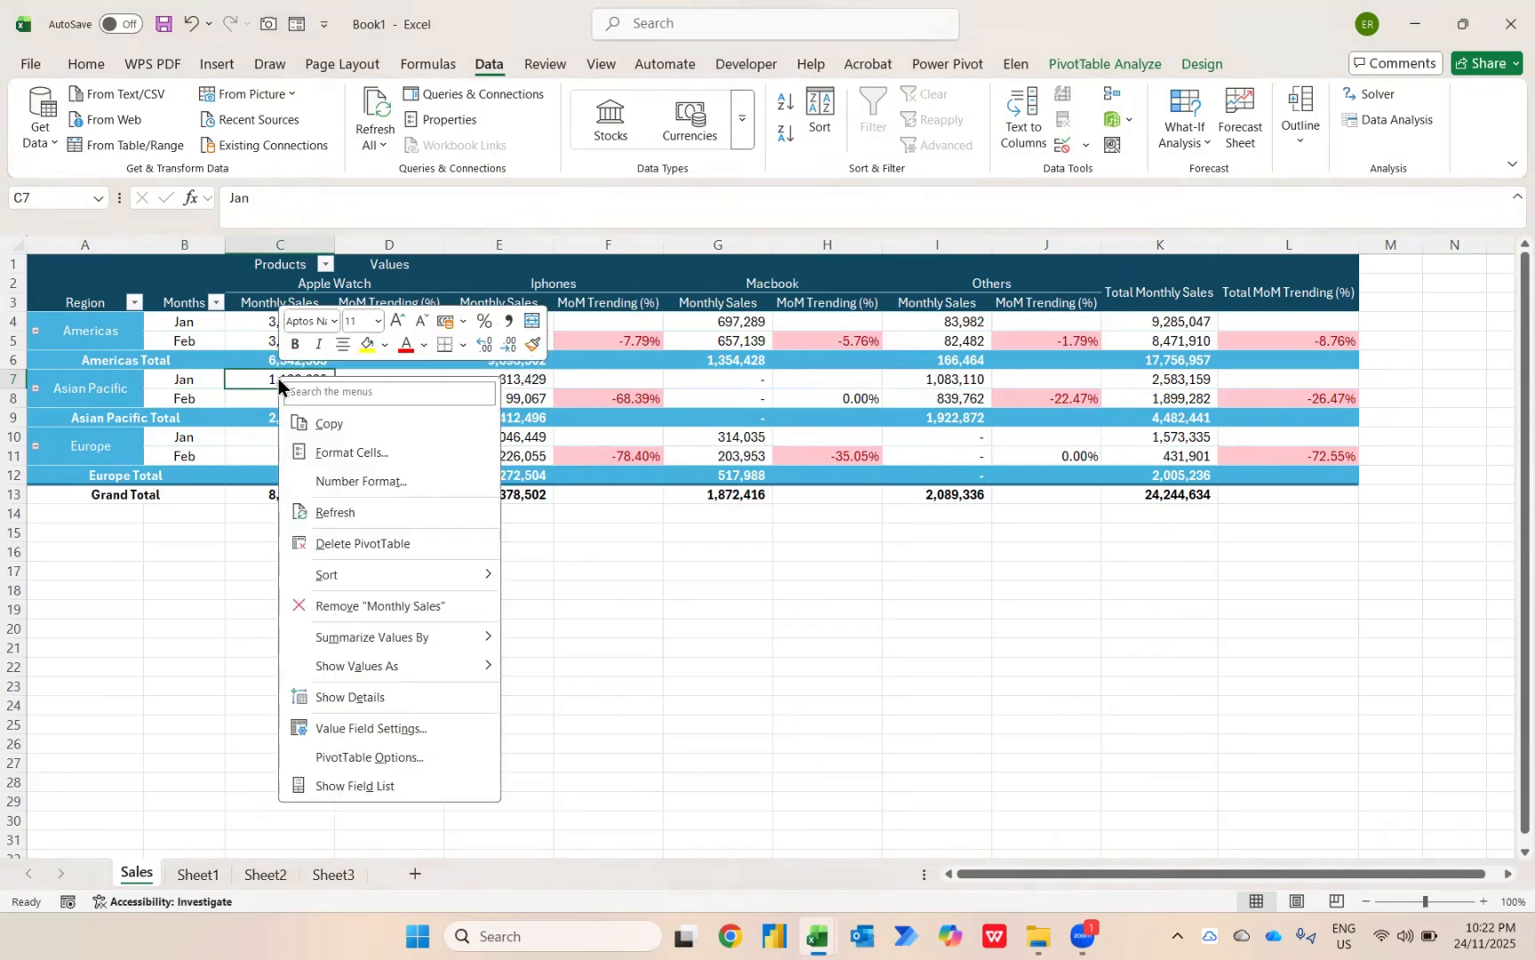
{"action": "left_click", "coordinate": [335, 513]}
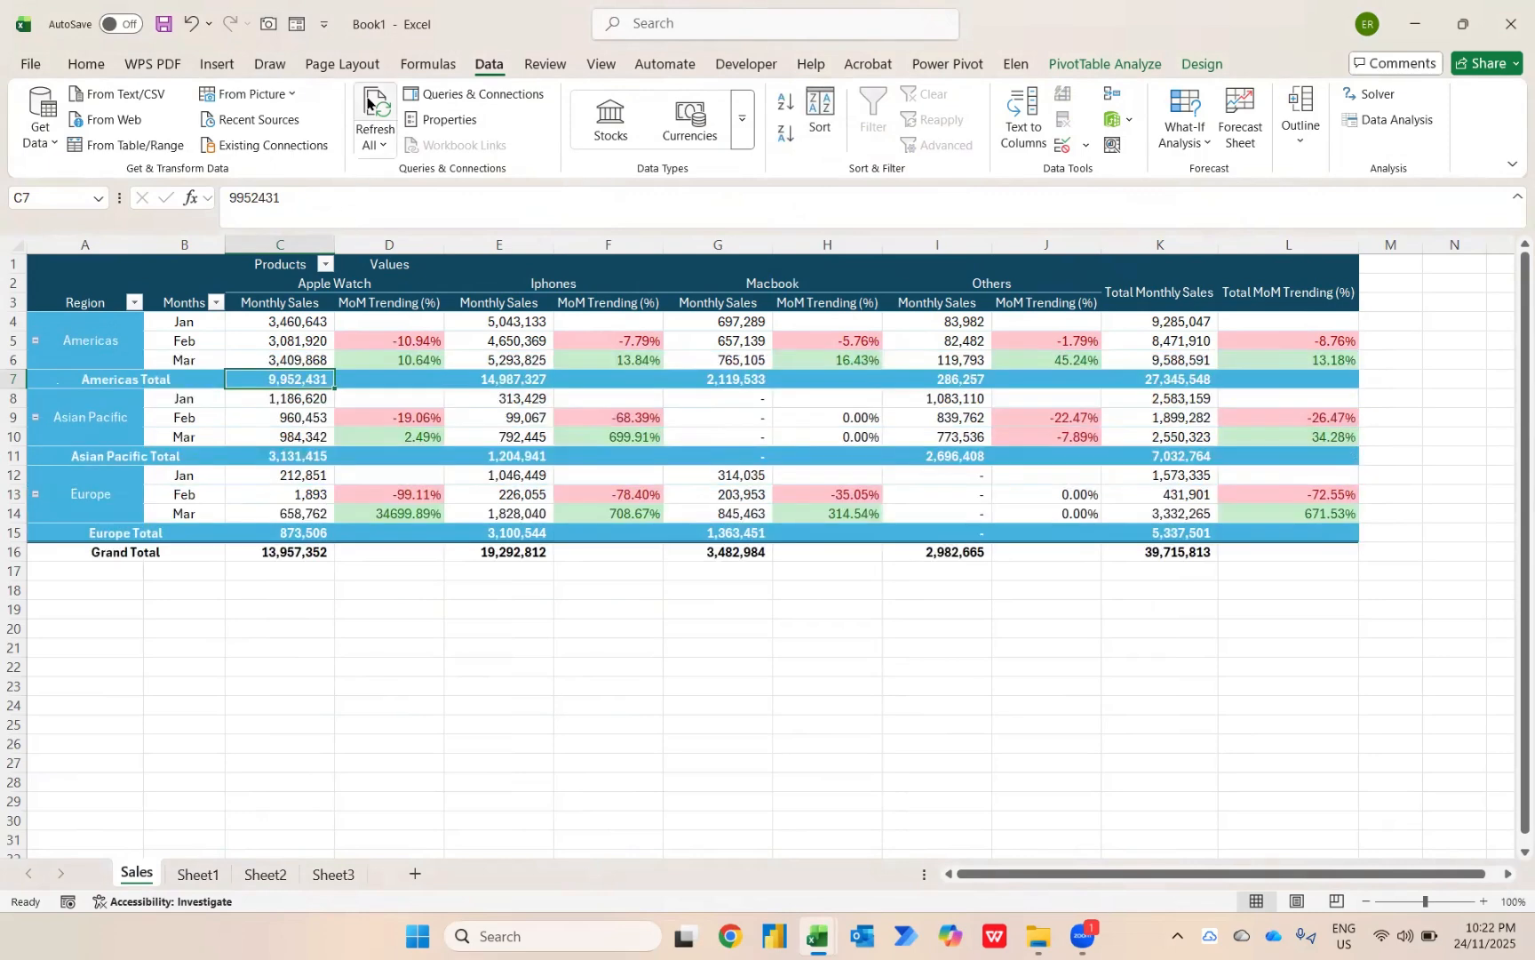
{"action": "mouse_move", "coordinate": [325, 484]}
{"action": "mouse_move", "coordinate": [386, 529]}
Change the query's data source to the 004 - Sales - April Report workbook and refresh the PivotTable.
{"action": "left_click", "coordinate": [32, 142]}
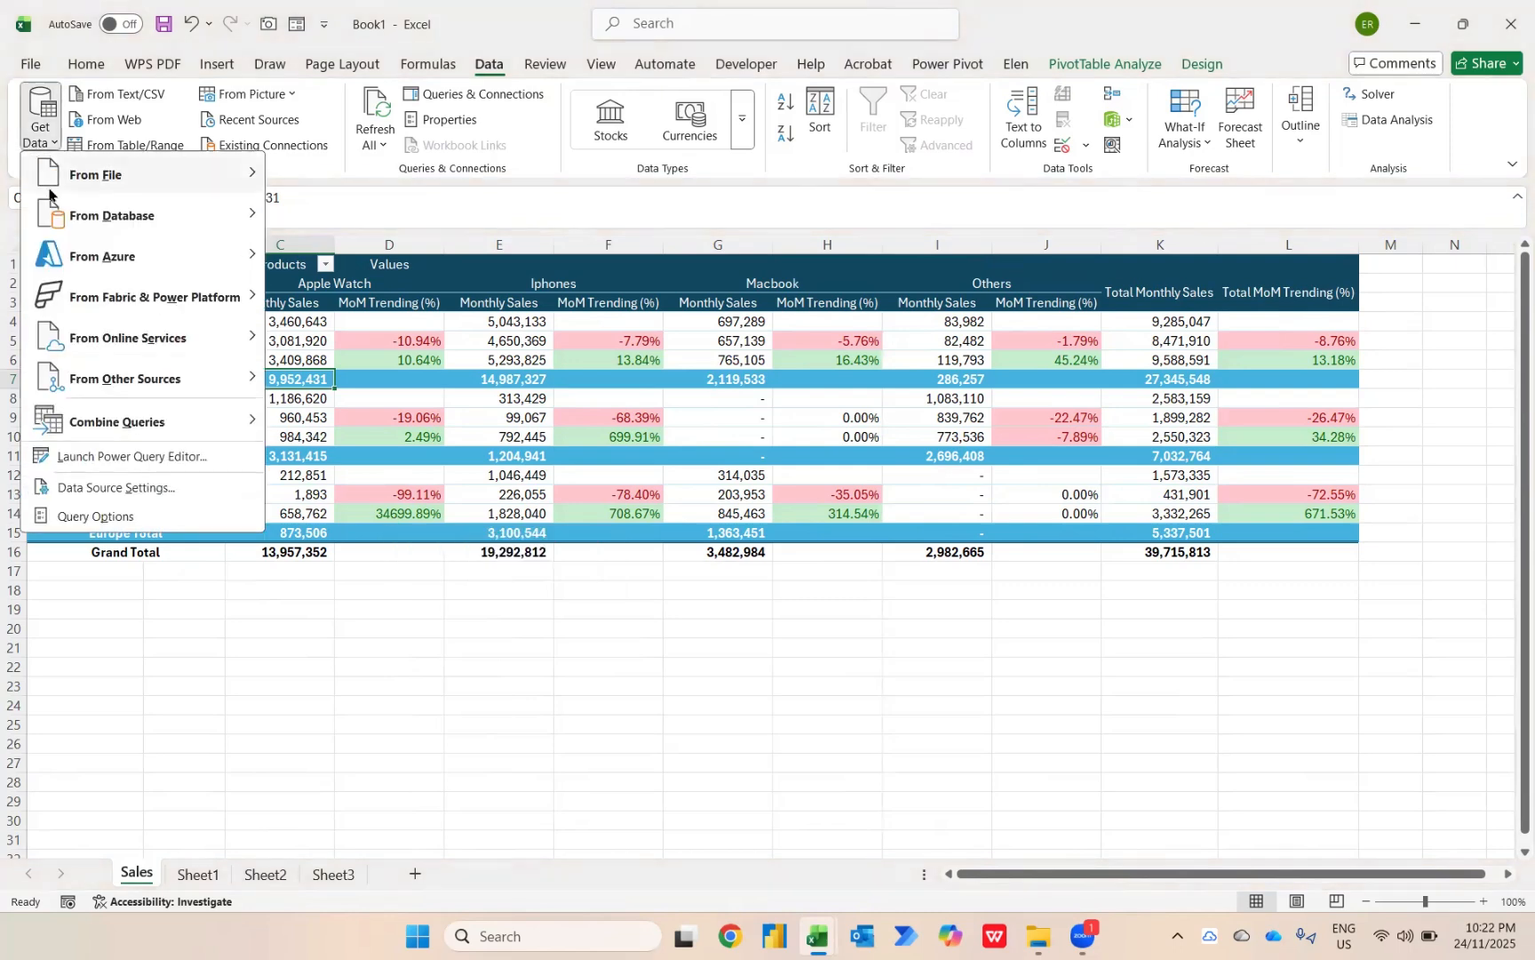
{"action": "left_click", "coordinate": [95, 491]}
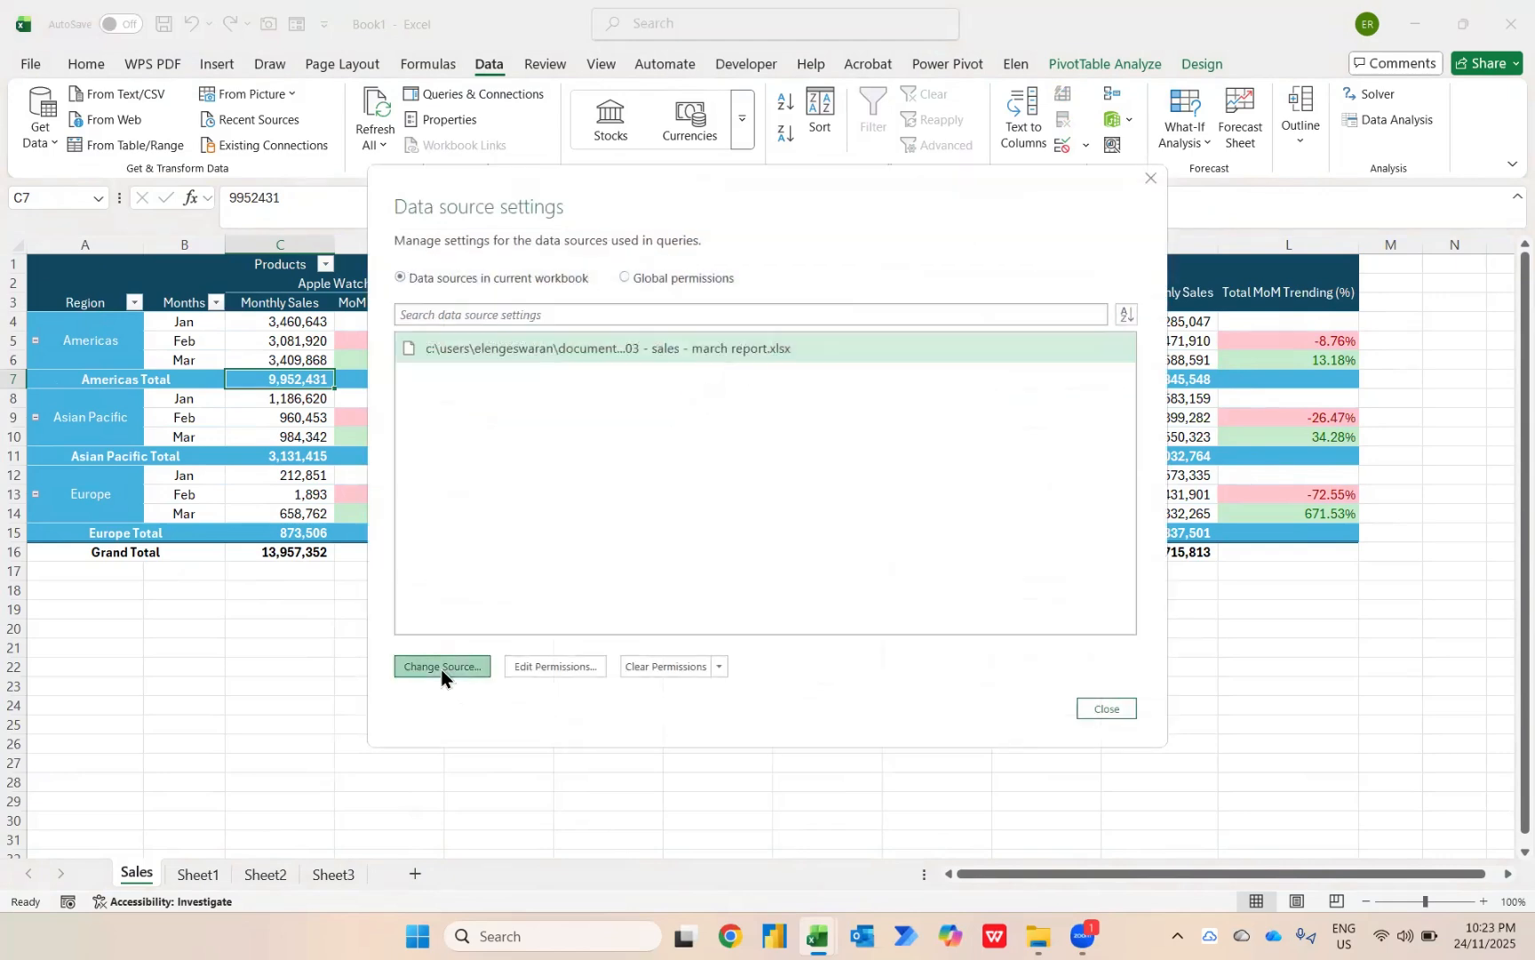
{"action": "left_click", "coordinate": [441, 669]}
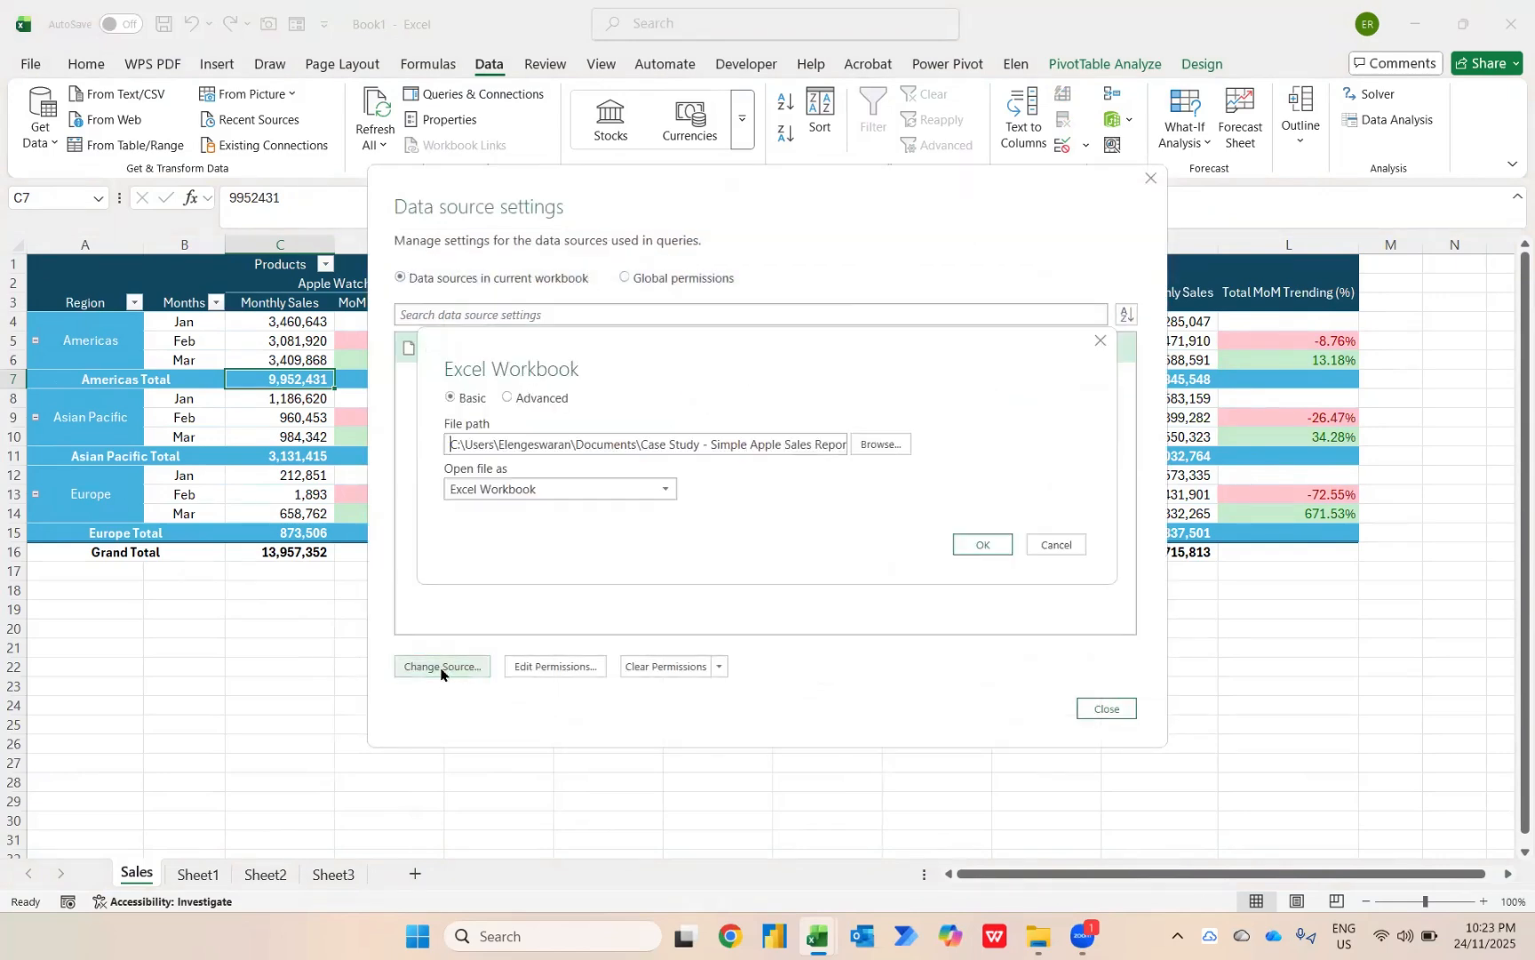
{"action": "left_click", "coordinate": [870, 445]}
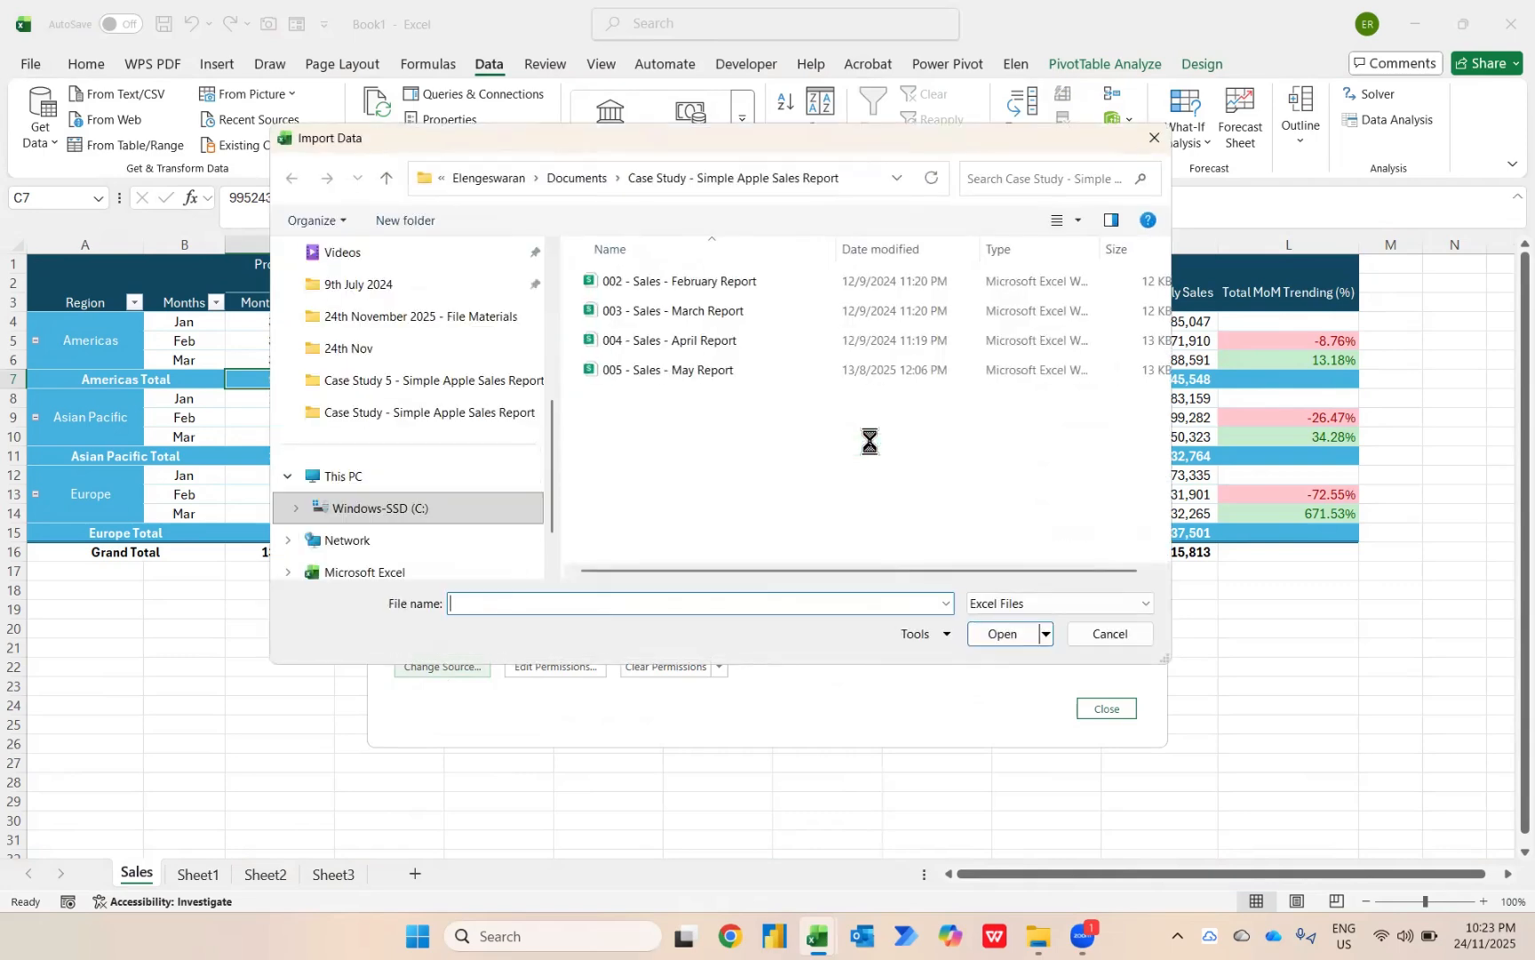
{"action": "left_click", "coordinate": [718, 343]}
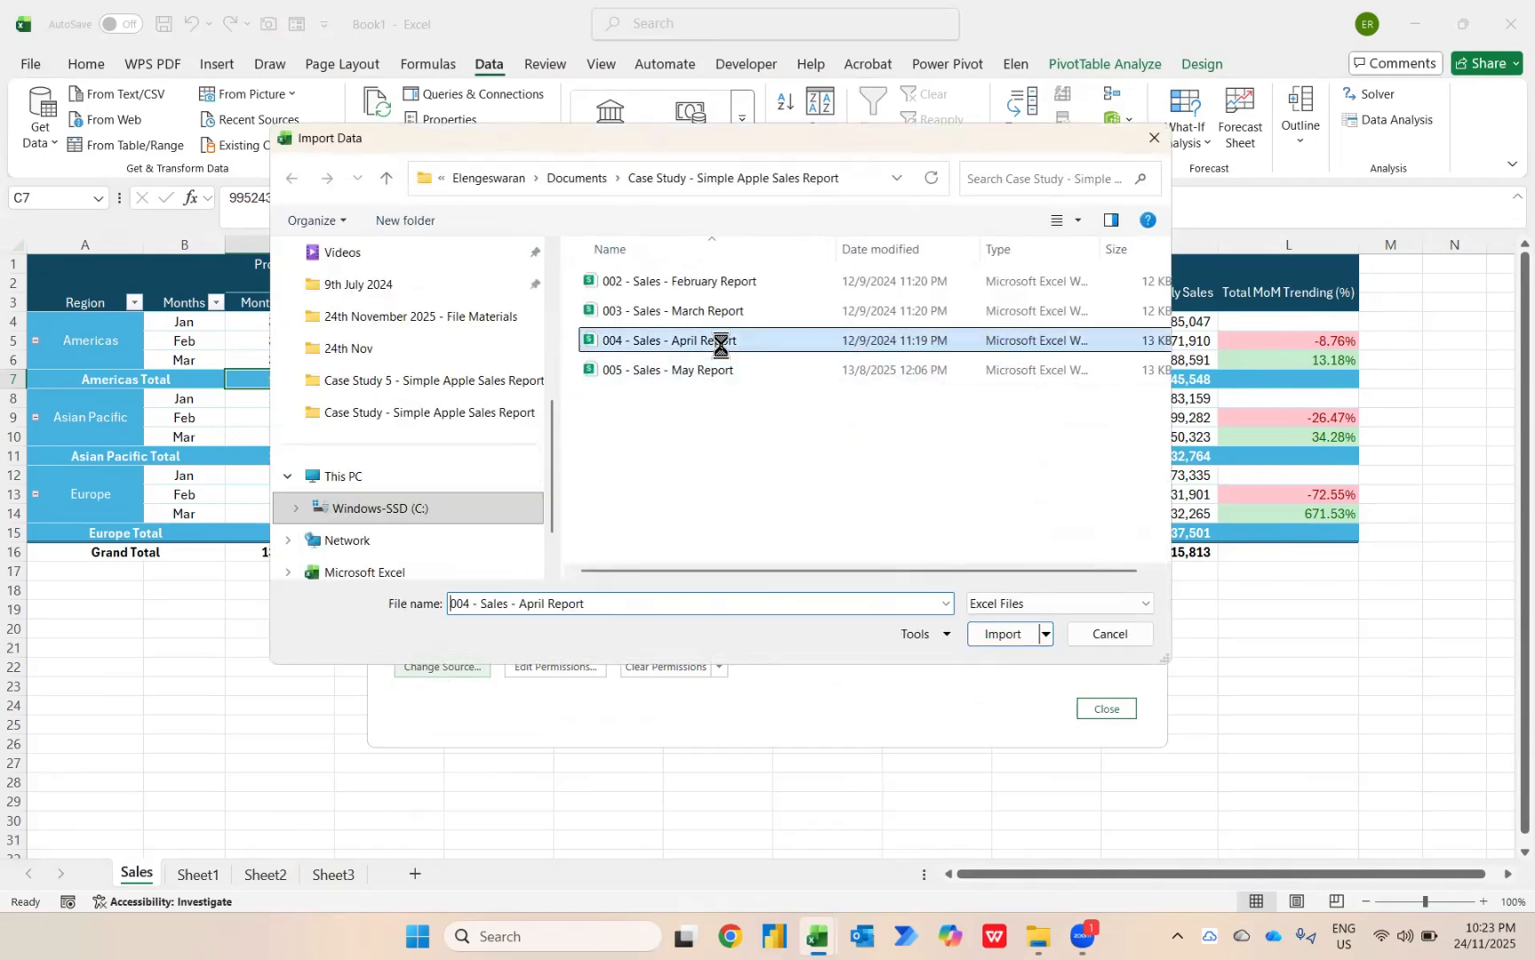
{"action": "left_click", "coordinate": [1003, 634]}
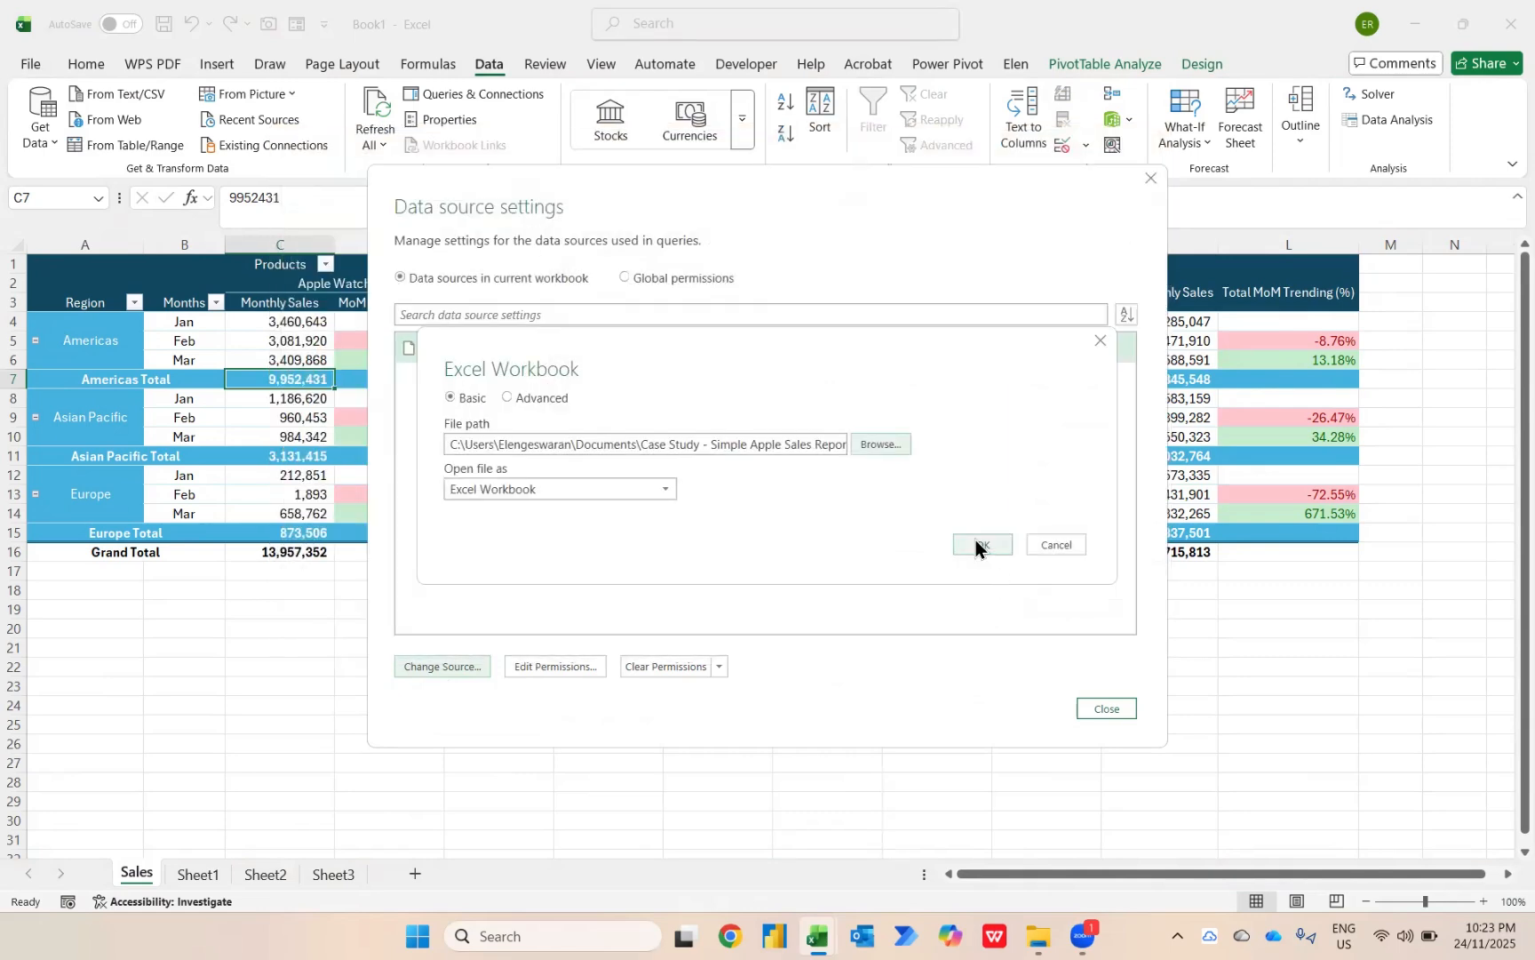
{"action": "left_click", "coordinate": [975, 544]}
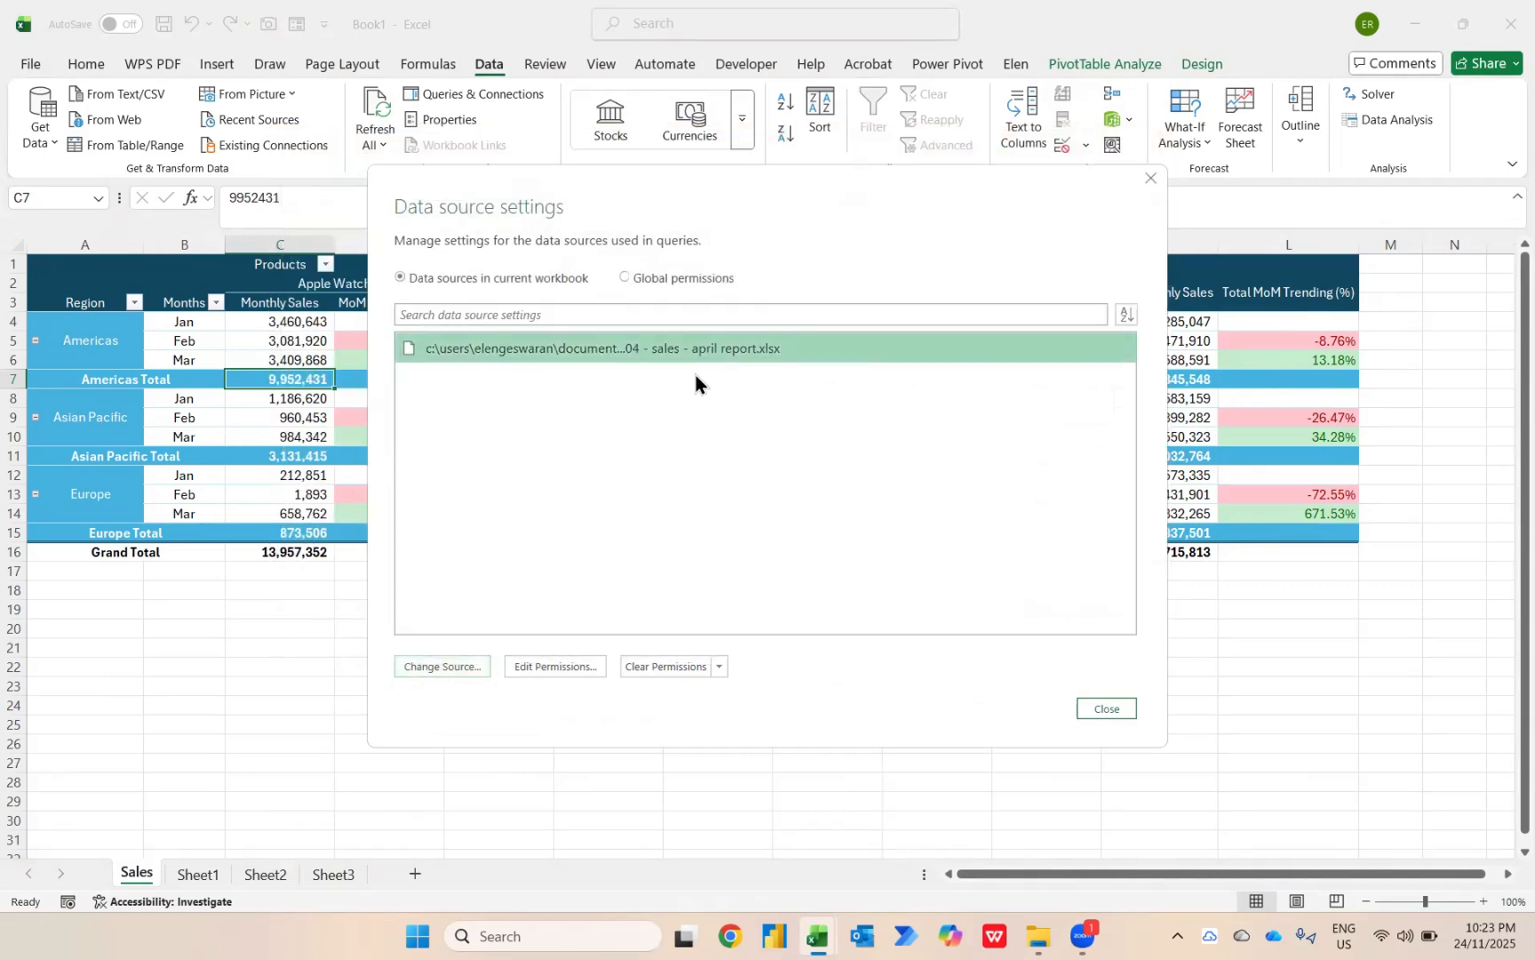
{"action": "left_click", "coordinate": [1106, 708]}
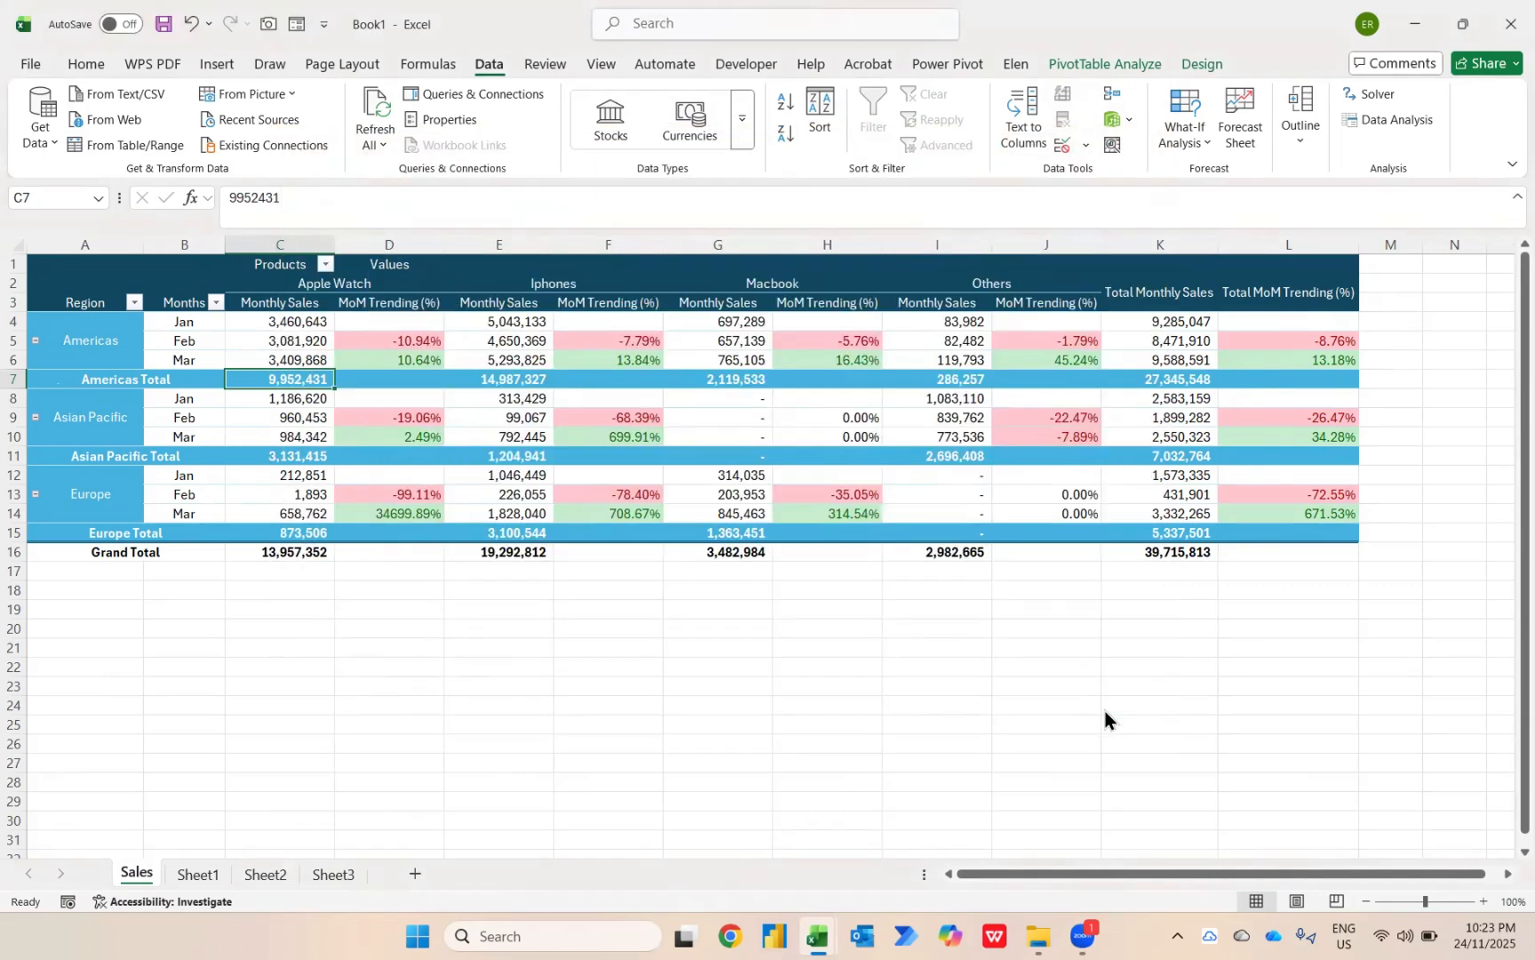
{"action": "right_click", "coordinate": [268, 376]}
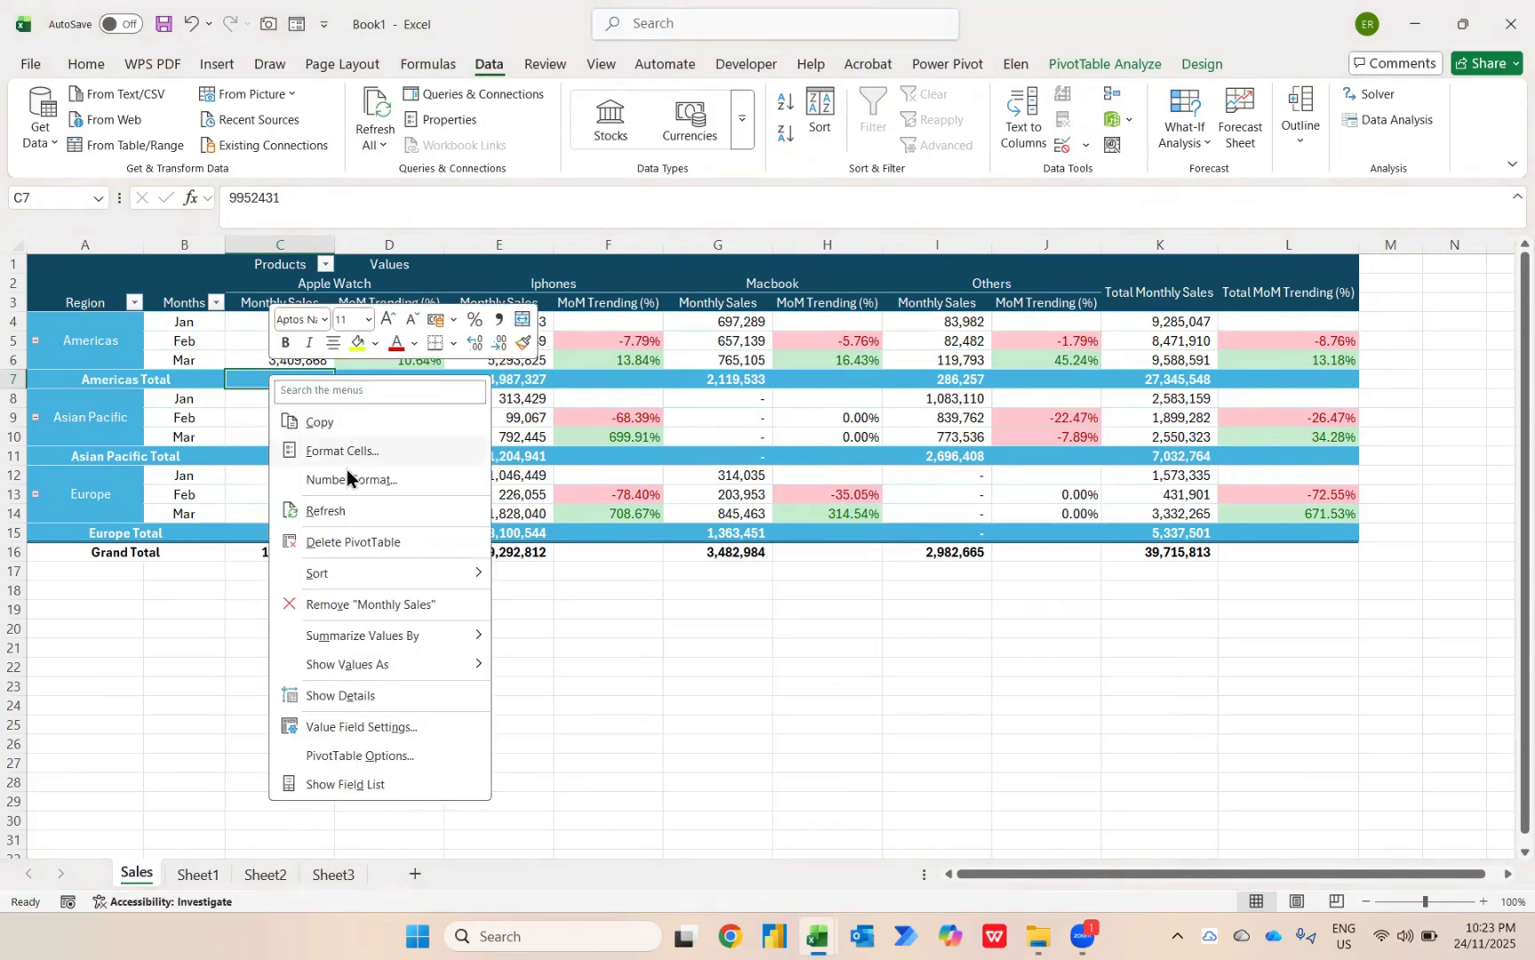
{"action": "left_click", "coordinate": [325, 511]}
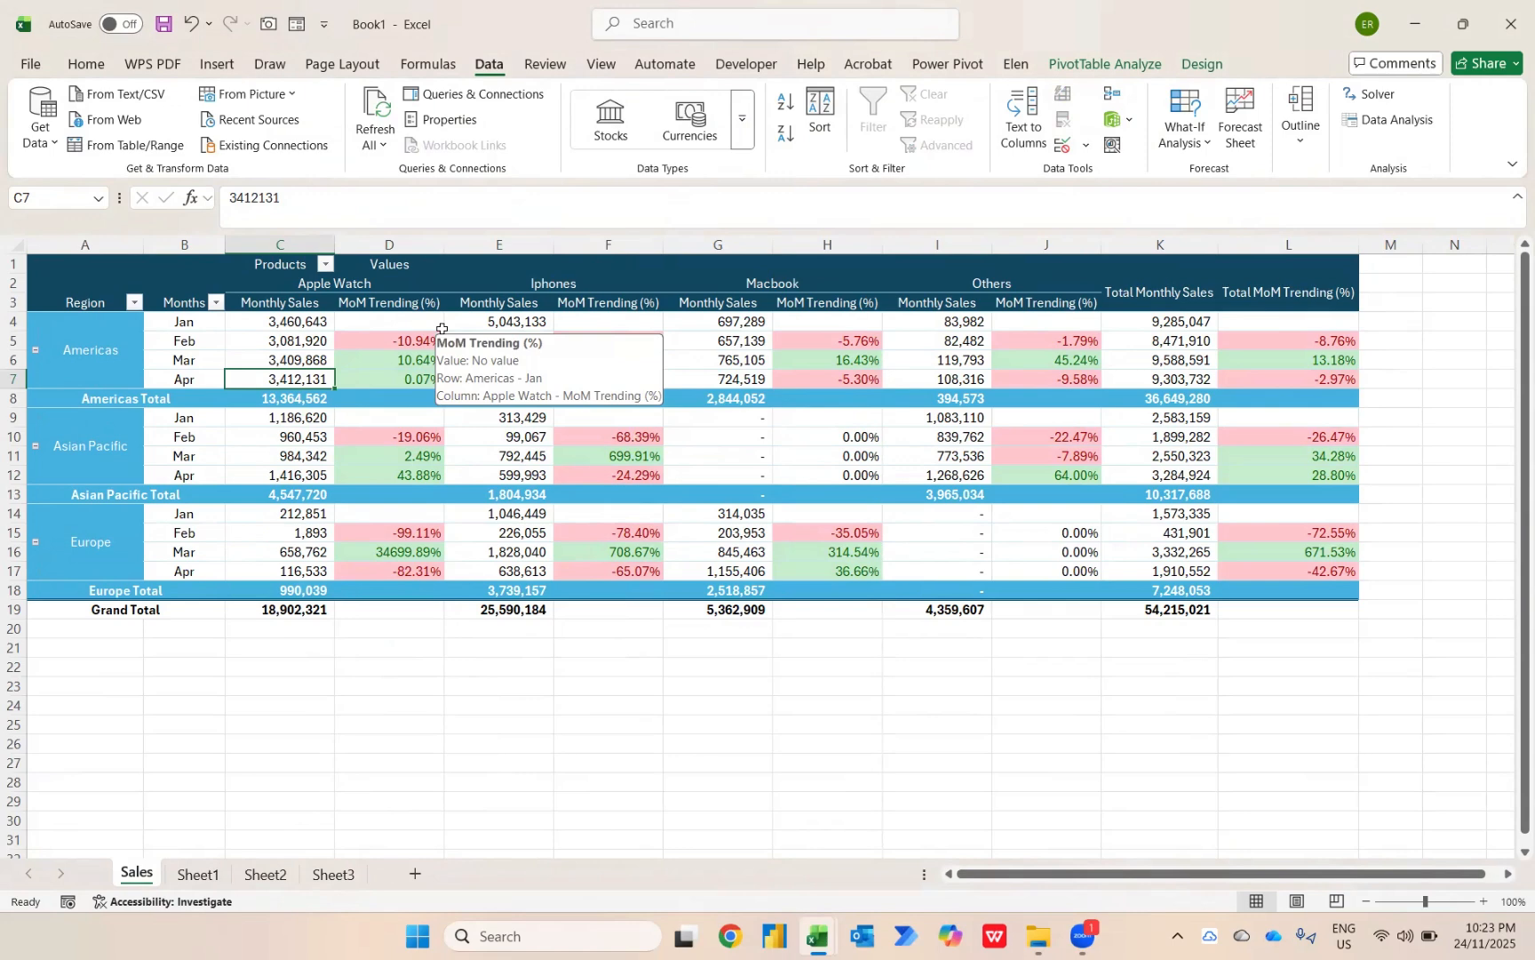
Change the query's data source to the 005 - Sales - May Report workbook and refresh the PivotTable.
{"action": "left_click", "coordinate": [45, 133]}
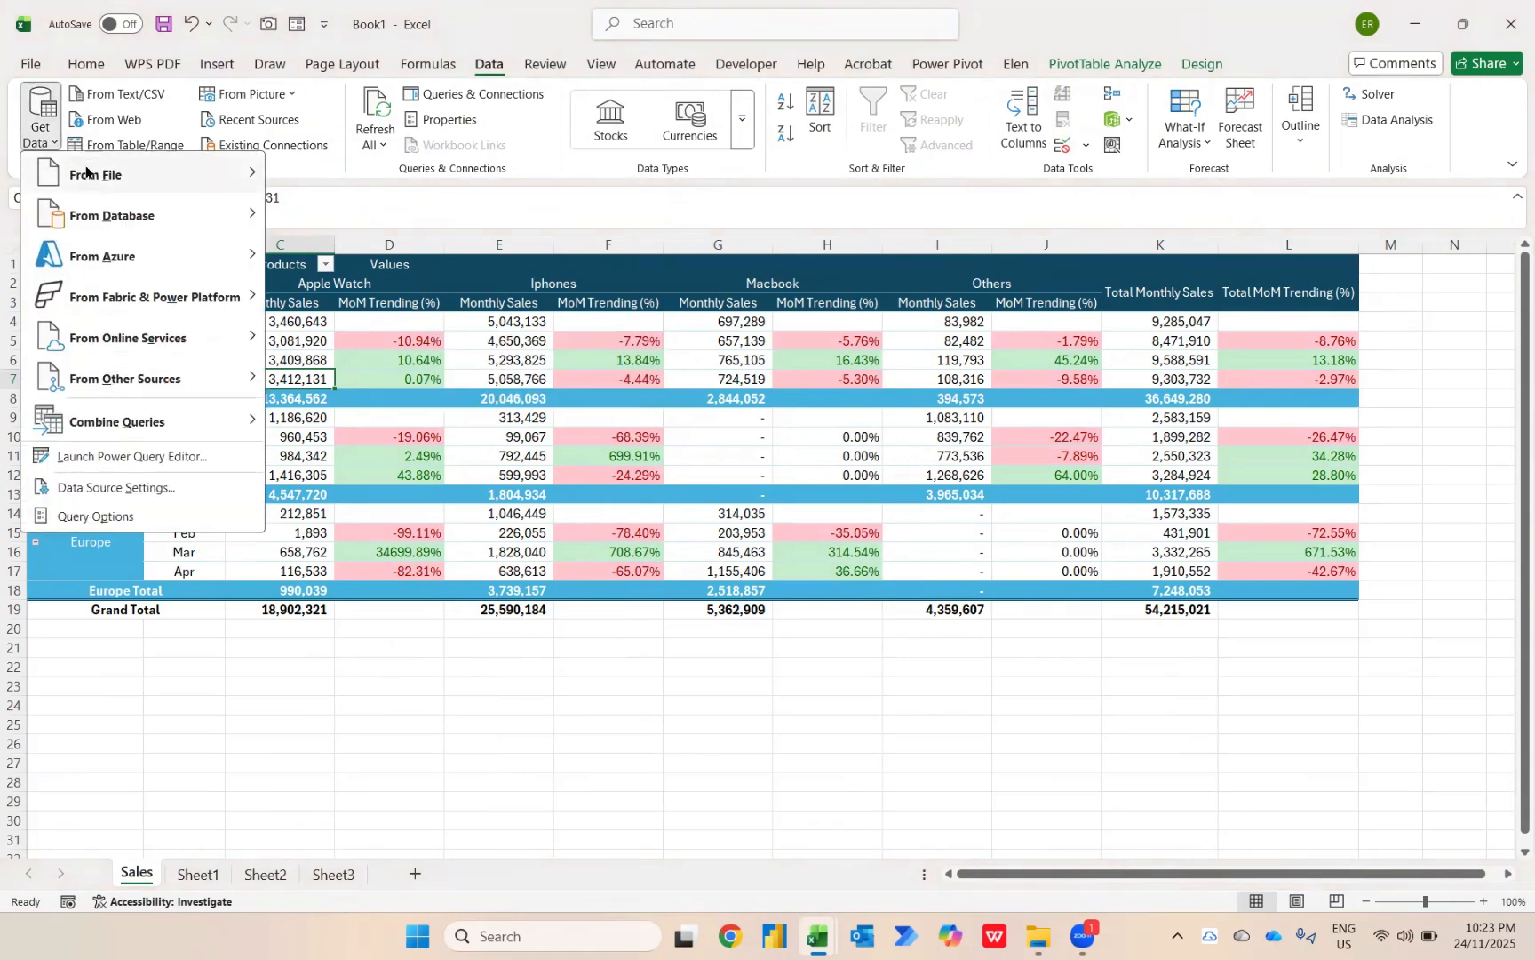
{"action": "left_click", "coordinate": [127, 497]}
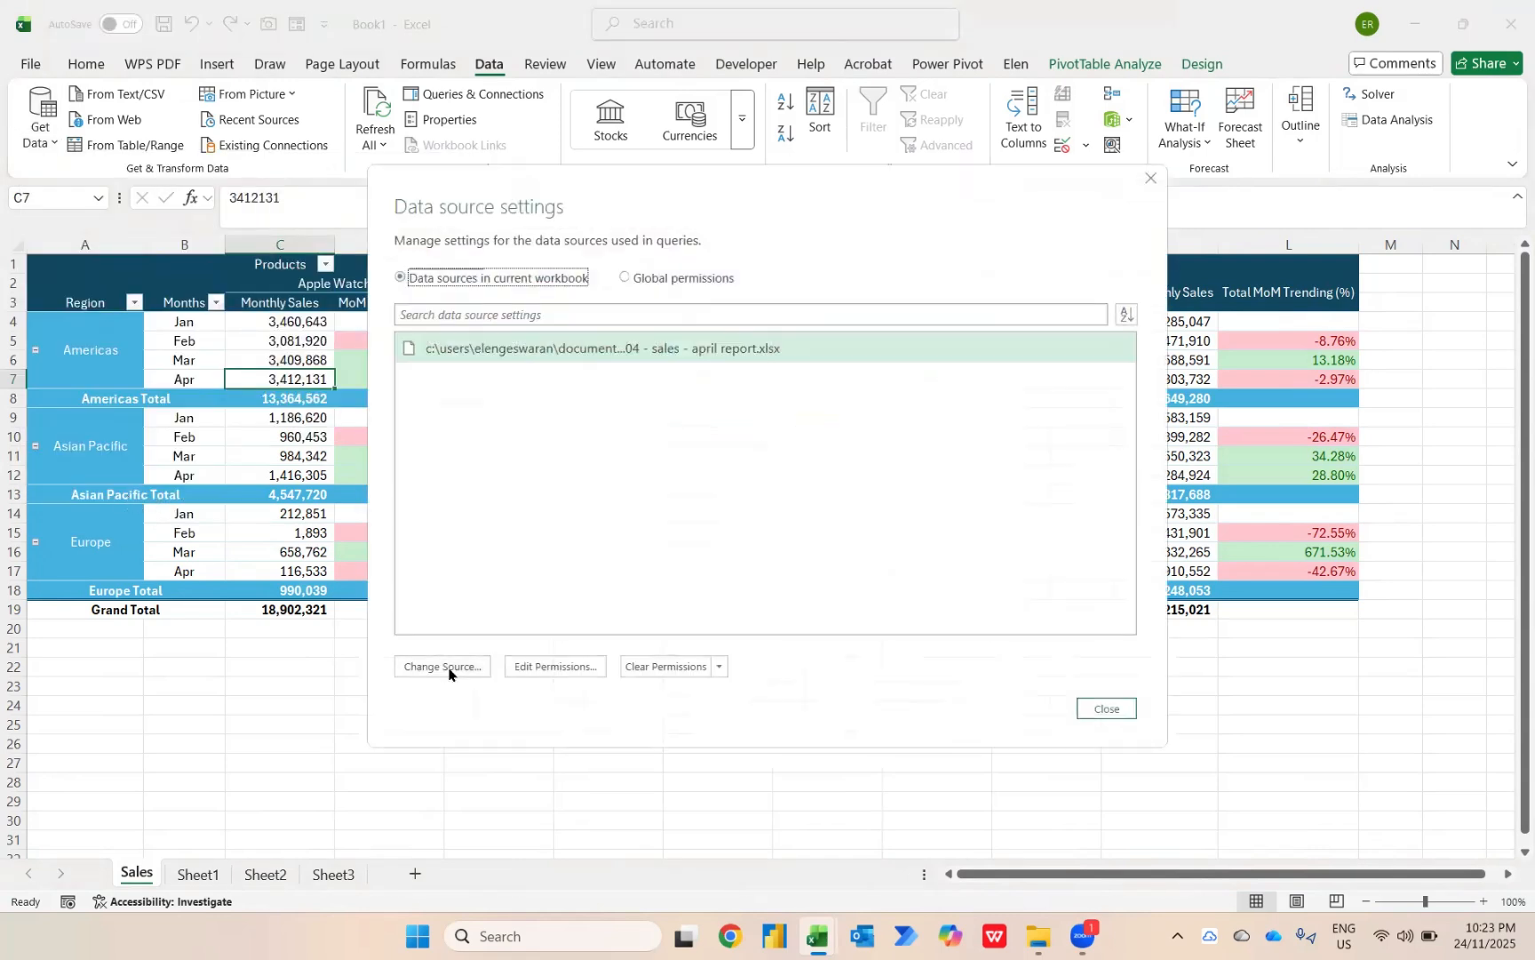
{"action": "left_click", "coordinate": [442, 667]}
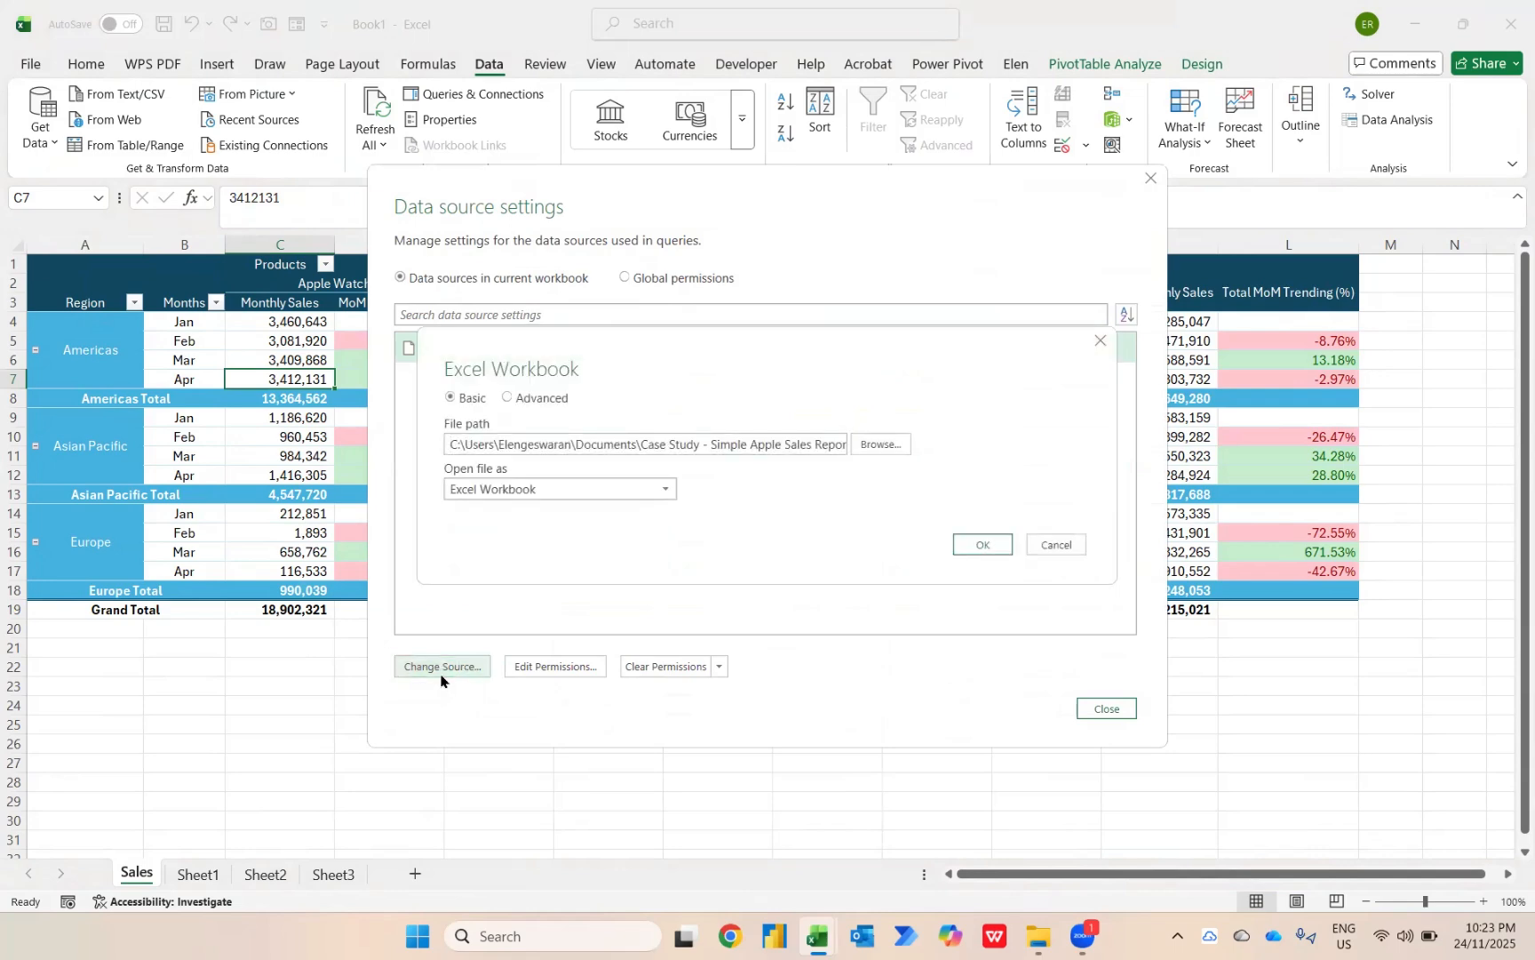
{"action": "left_click", "coordinate": [876, 445]}
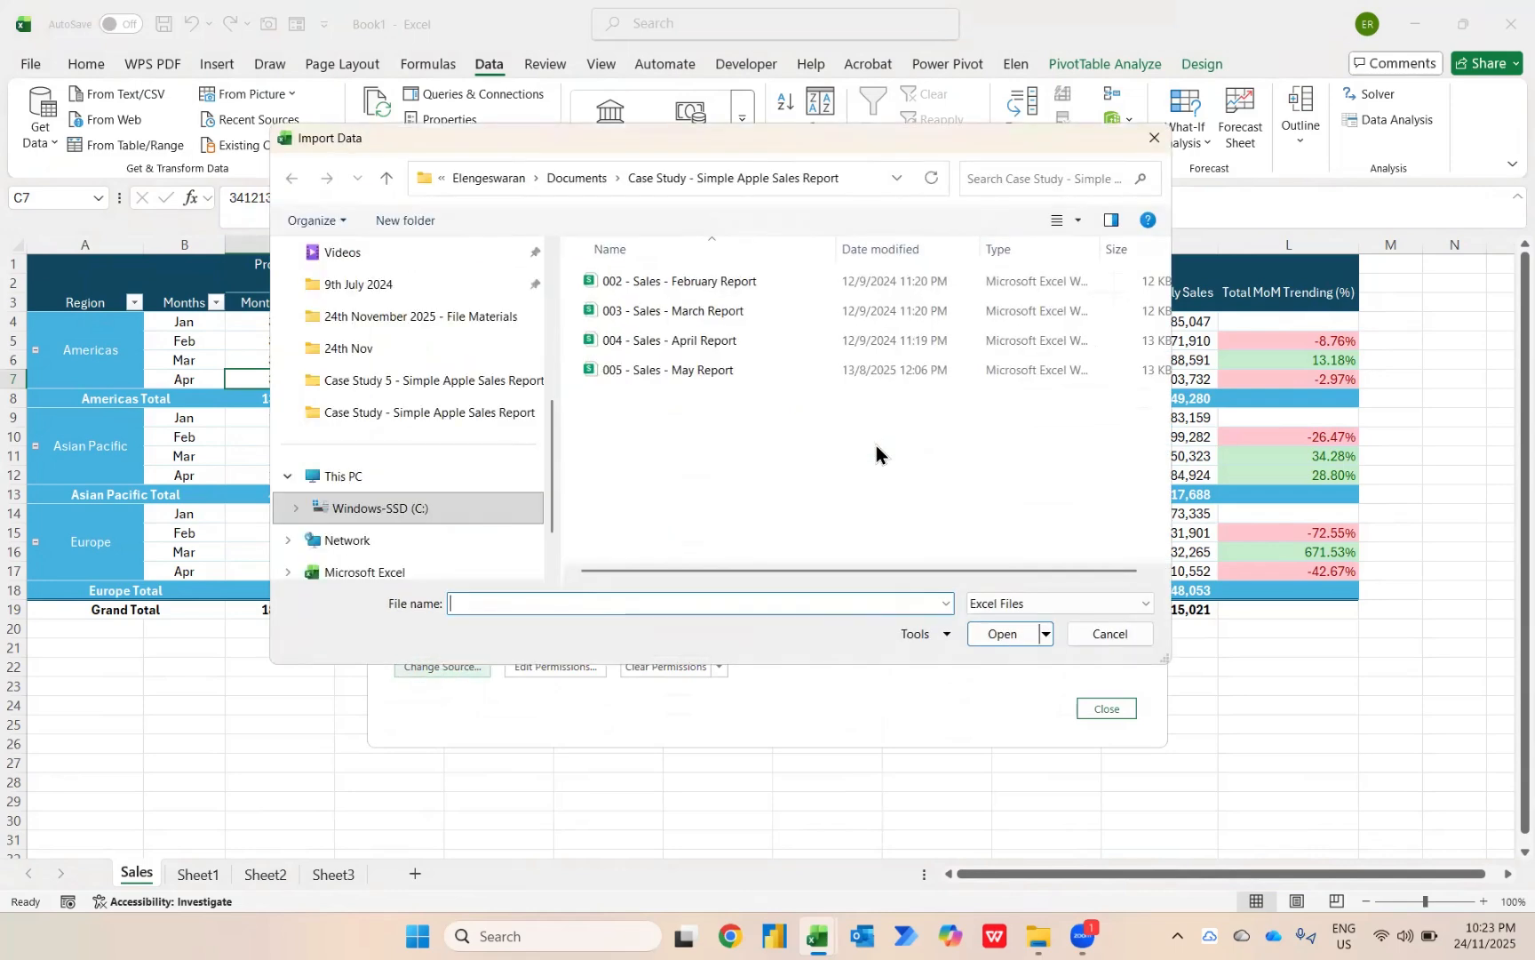
{"action": "left_click", "coordinate": [708, 368]}
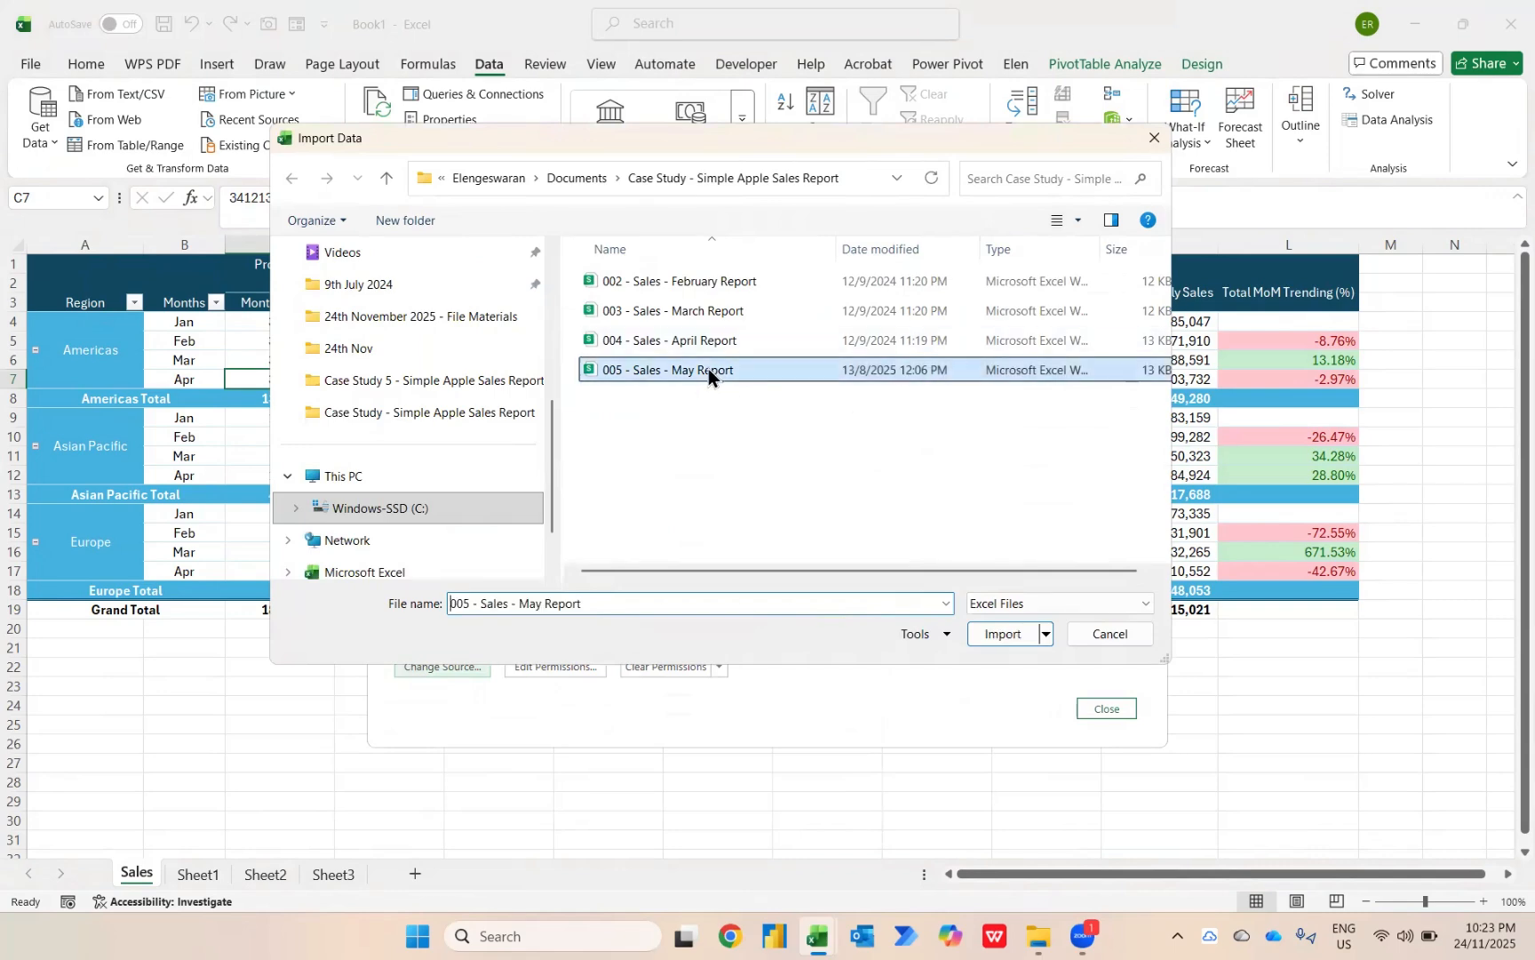
{"action": "left_click", "coordinate": [1010, 629]}
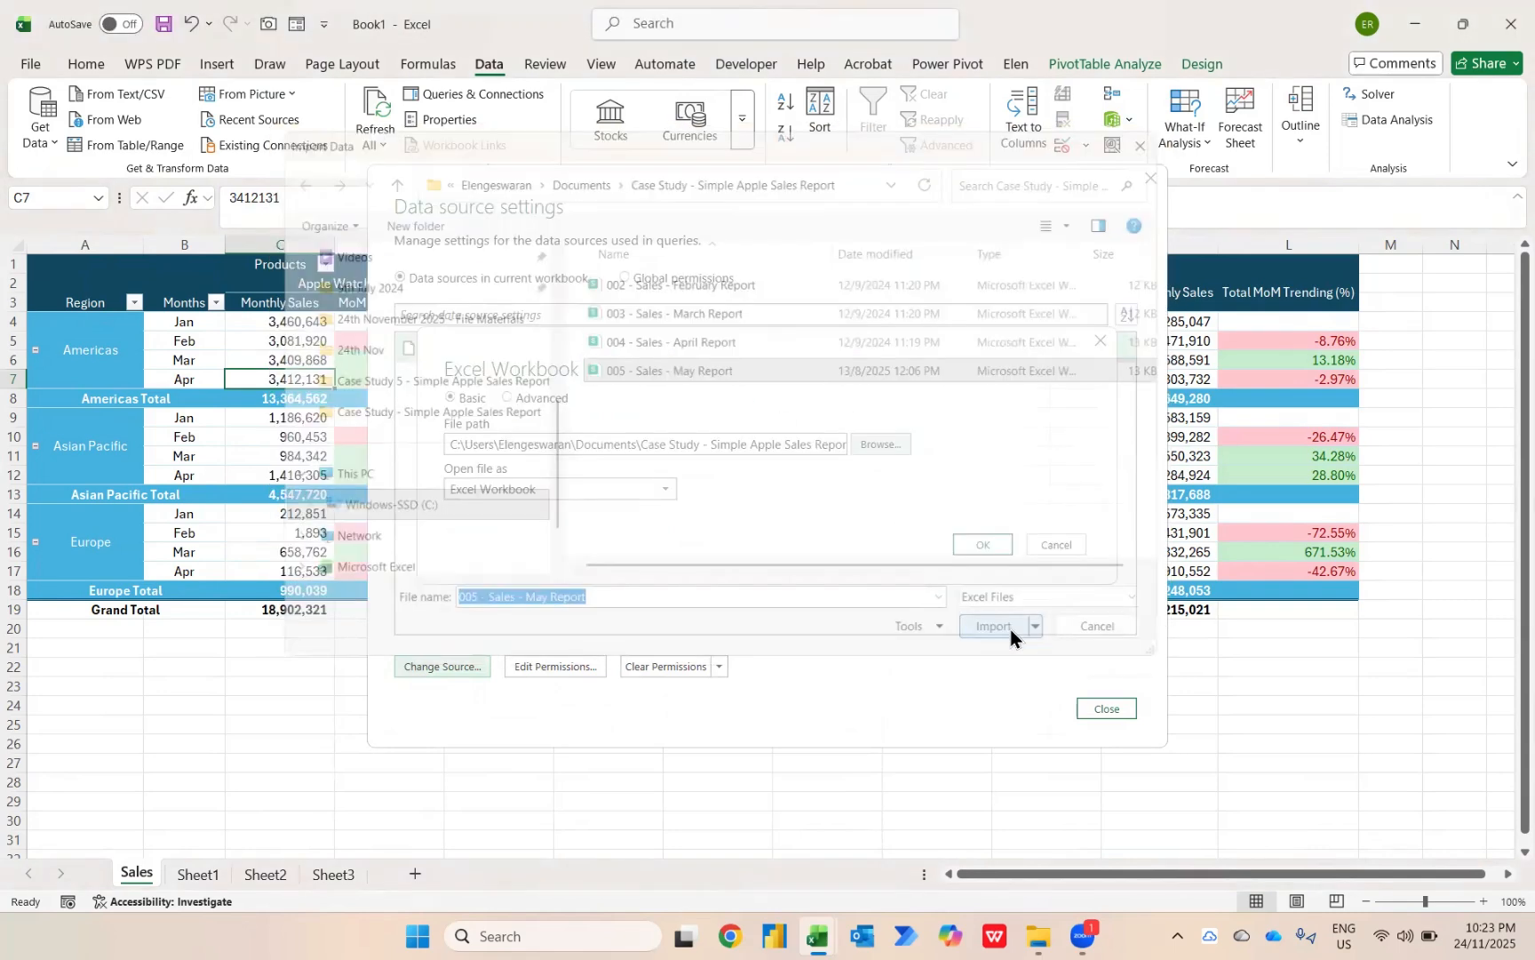
{"action": "left_click", "coordinate": [977, 551]}
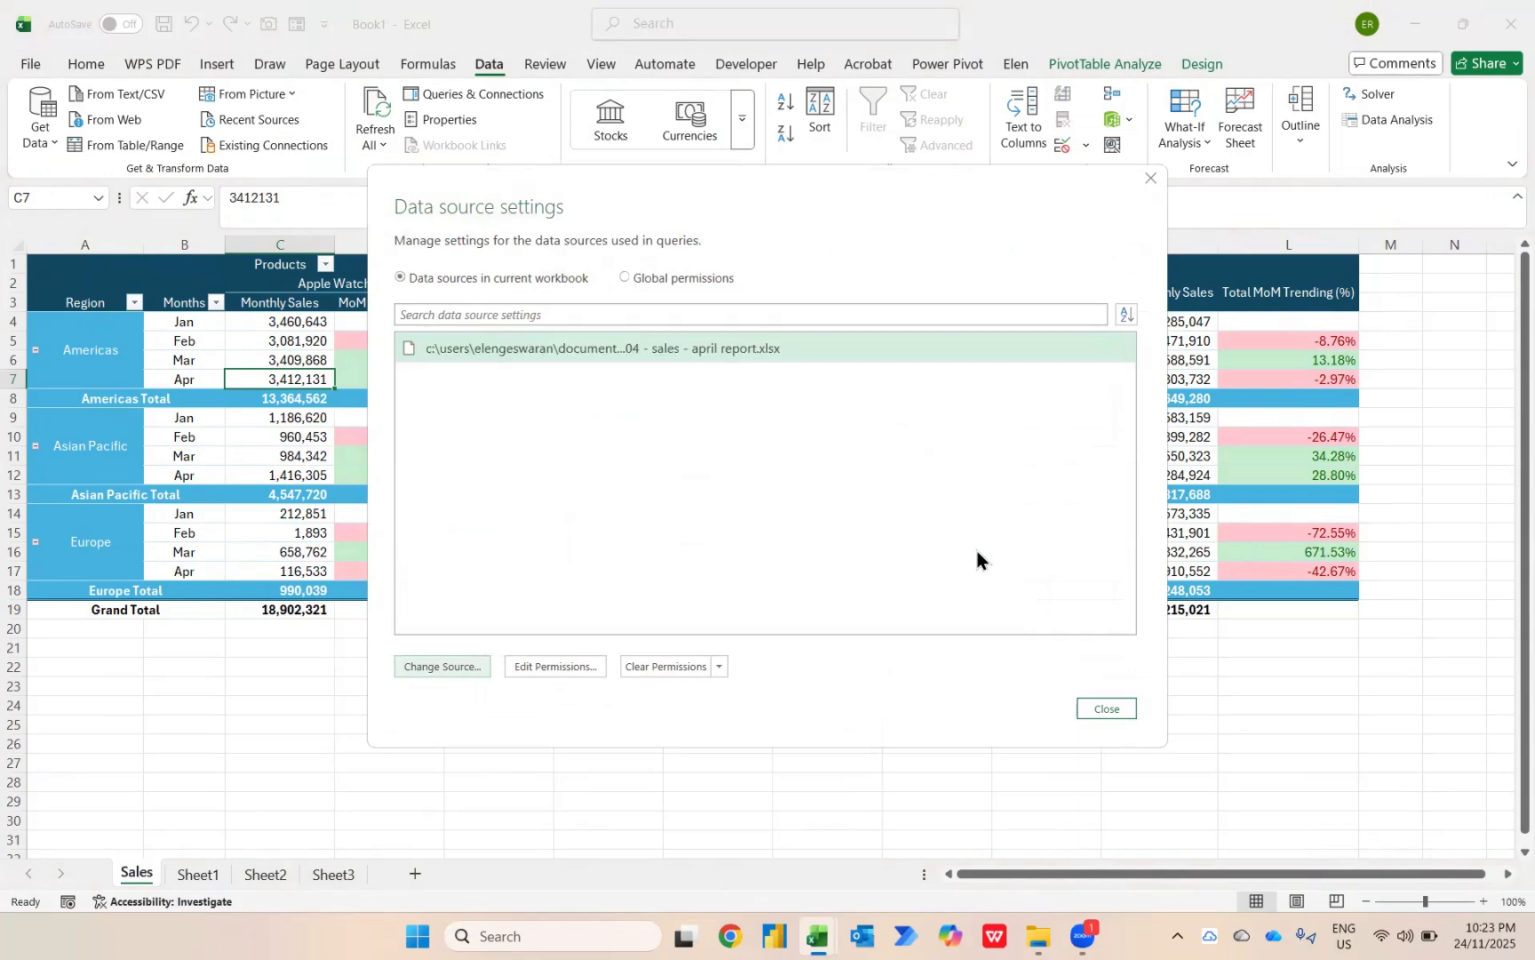
{"action": "left_click", "coordinate": [1105, 708]}
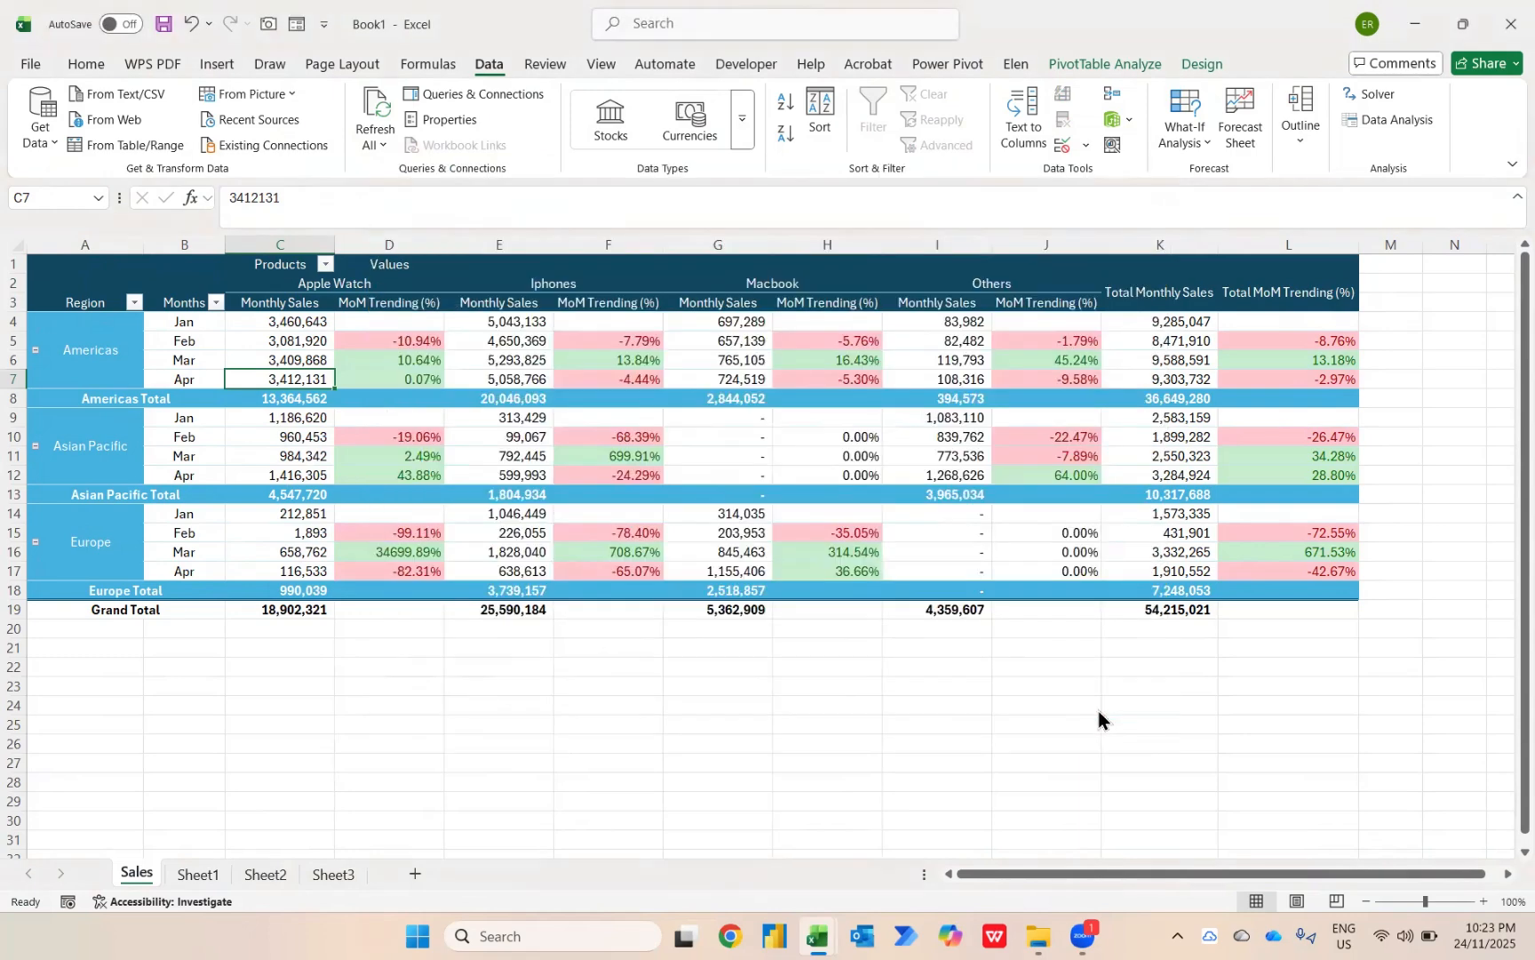
{"action": "right_click", "coordinate": [284, 379]}
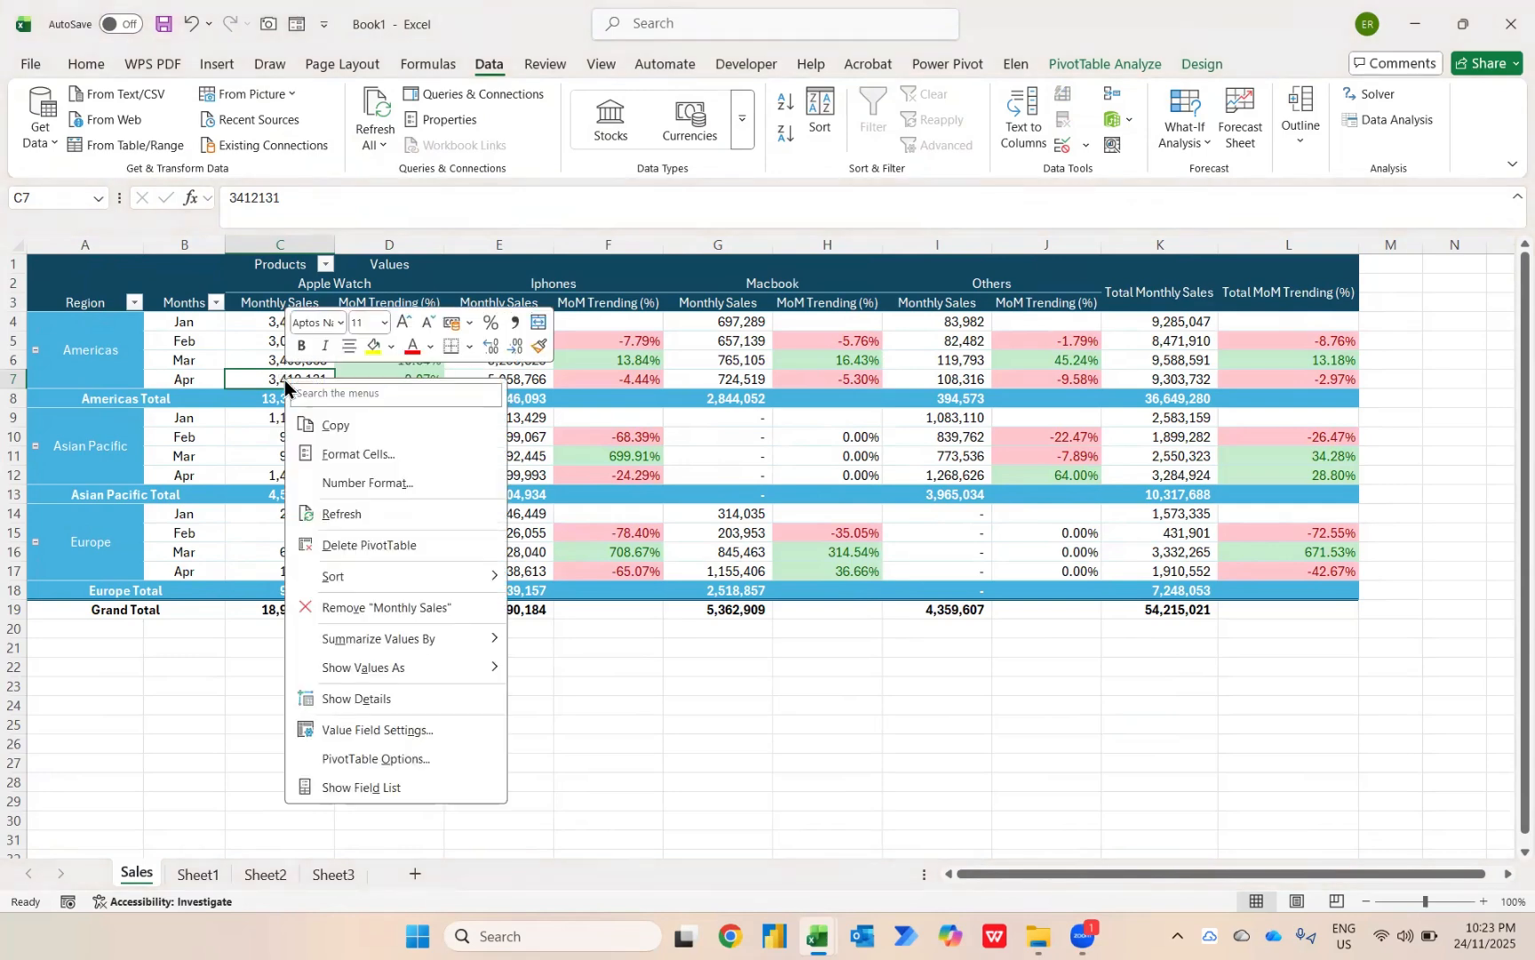
{"action": "left_click", "coordinate": [341, 516]}
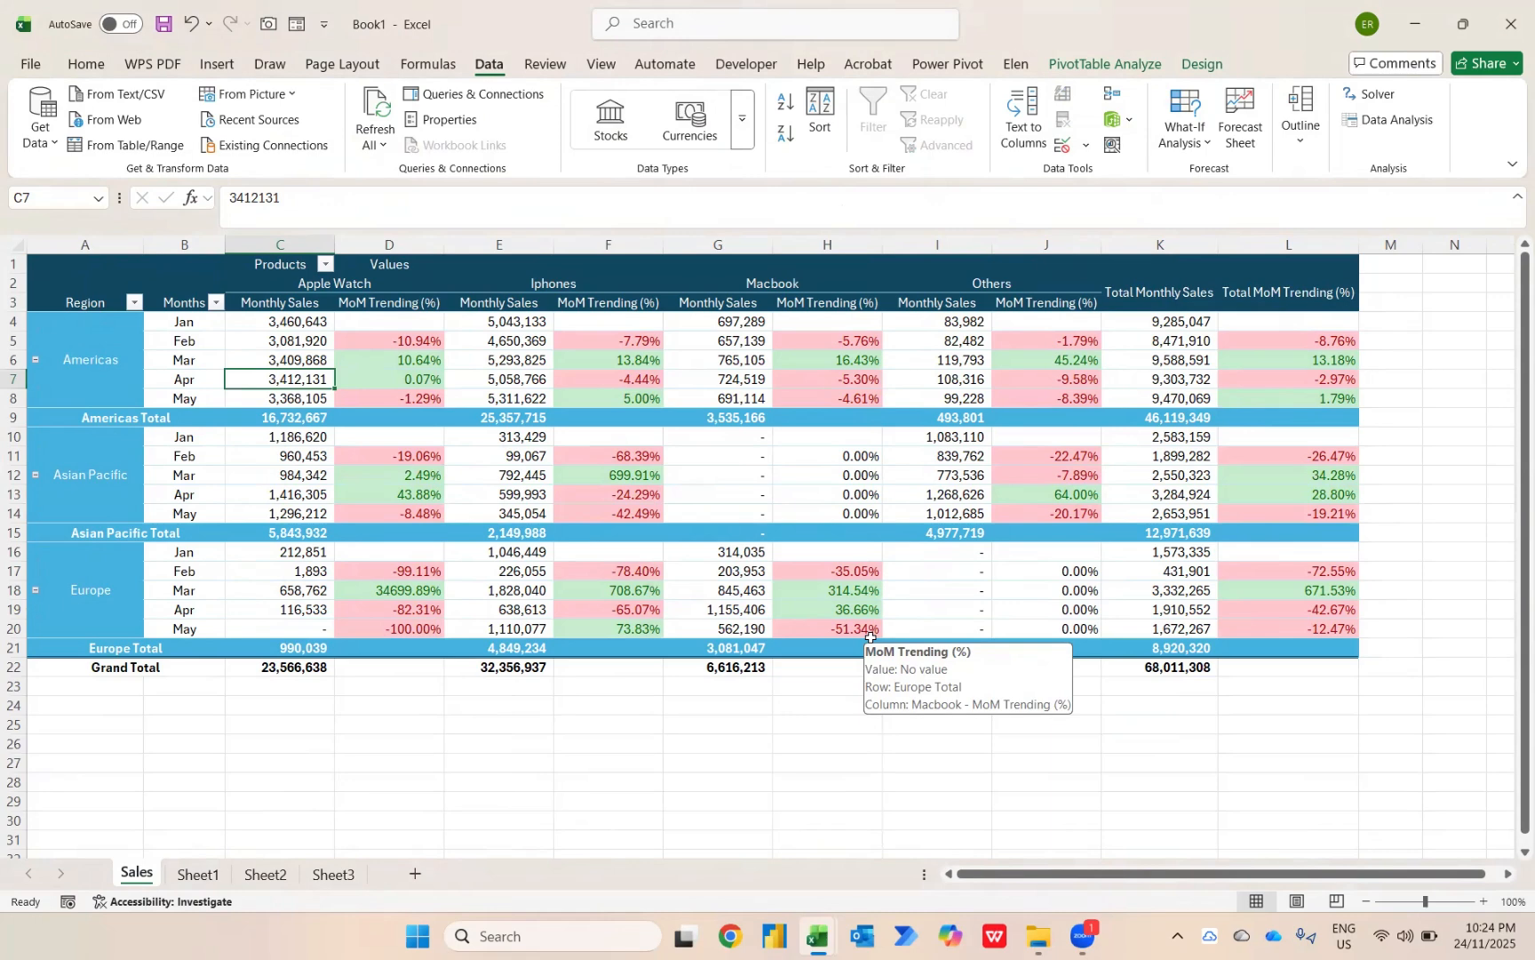
Examine Europe's Apple Watch monthly sales and month-over-month trend from January to May.
{"action": "mouse_move", "coordinate": [375, 346]}
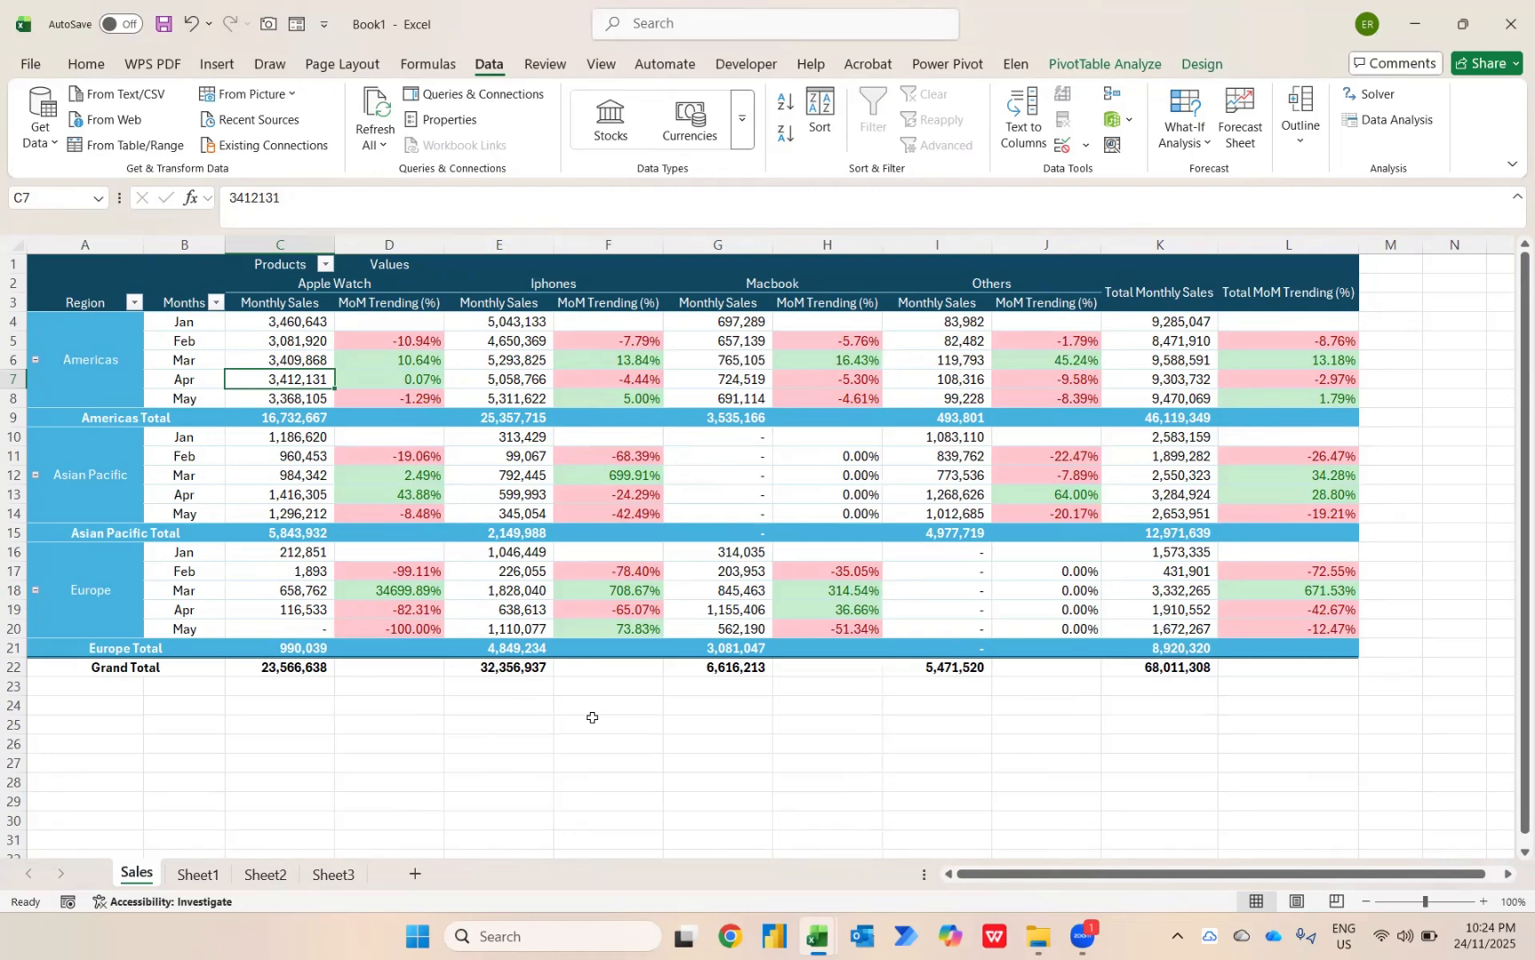
{"action": "left_click_drag", "start_coordinate": [185, 553], "coordinate": [367, 627]}
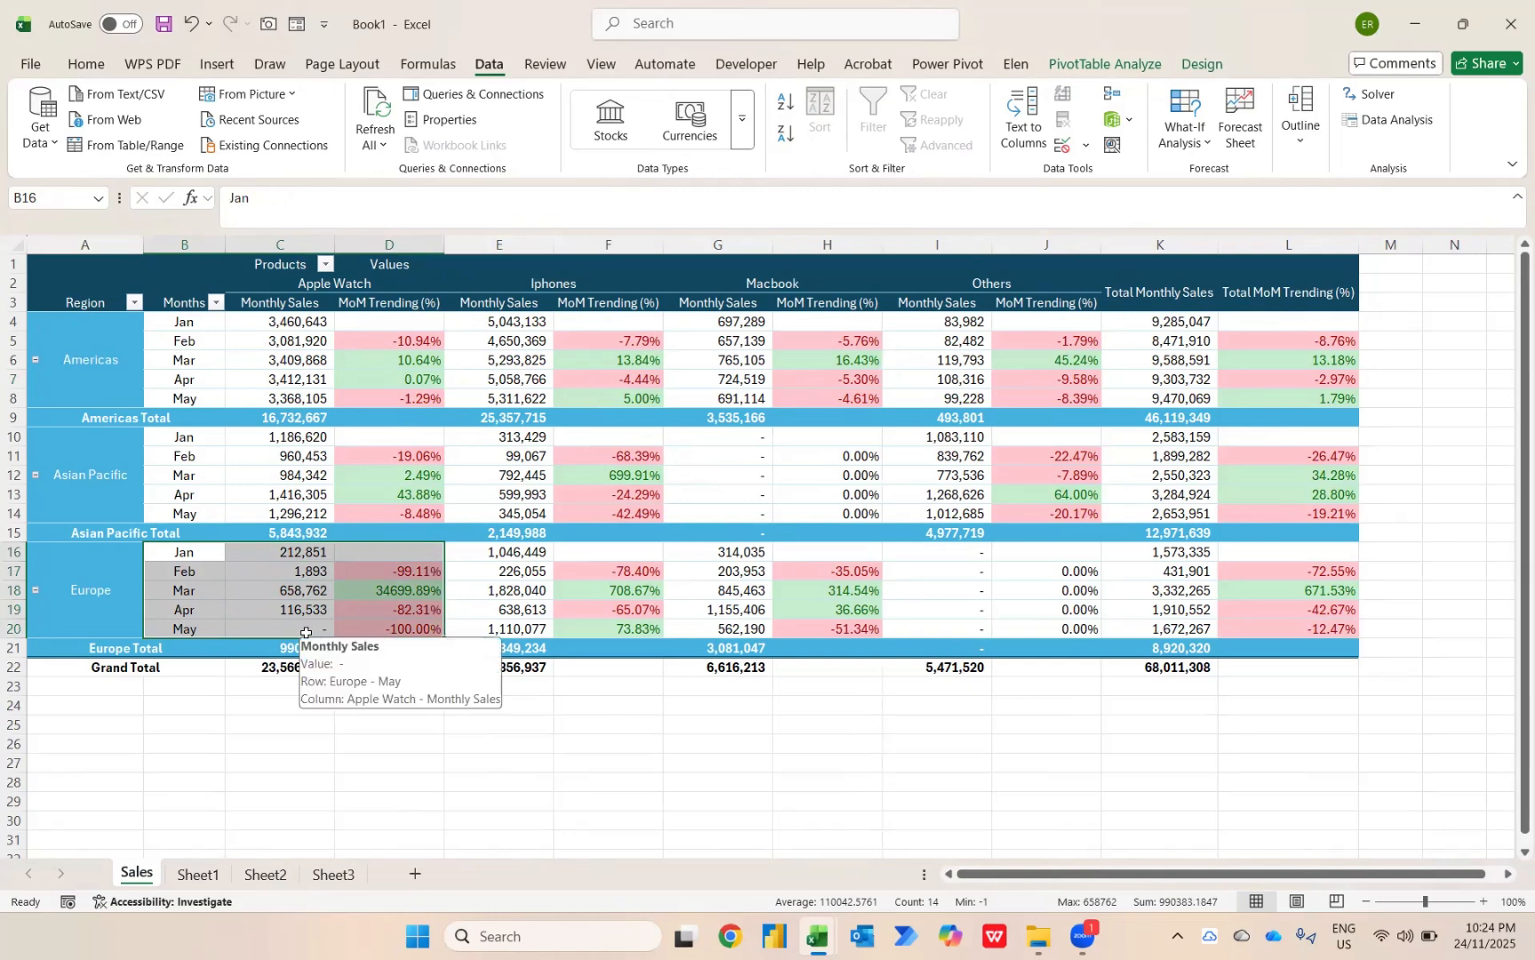
{"action": "key", "text": "Right"}
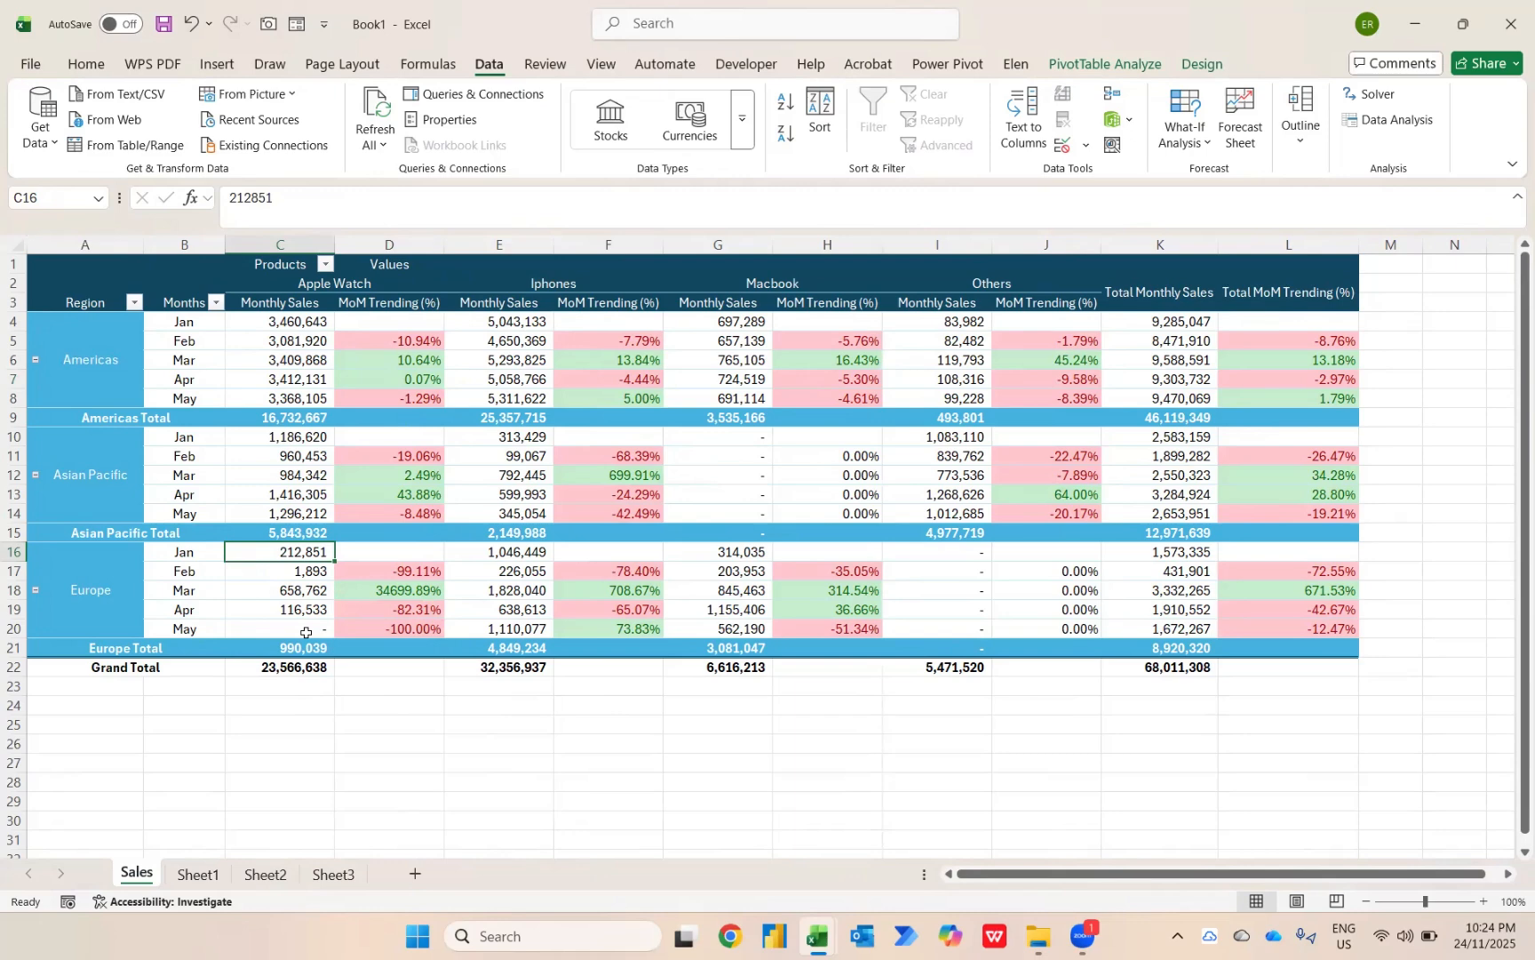
{"action": "key", "text": "Down"}
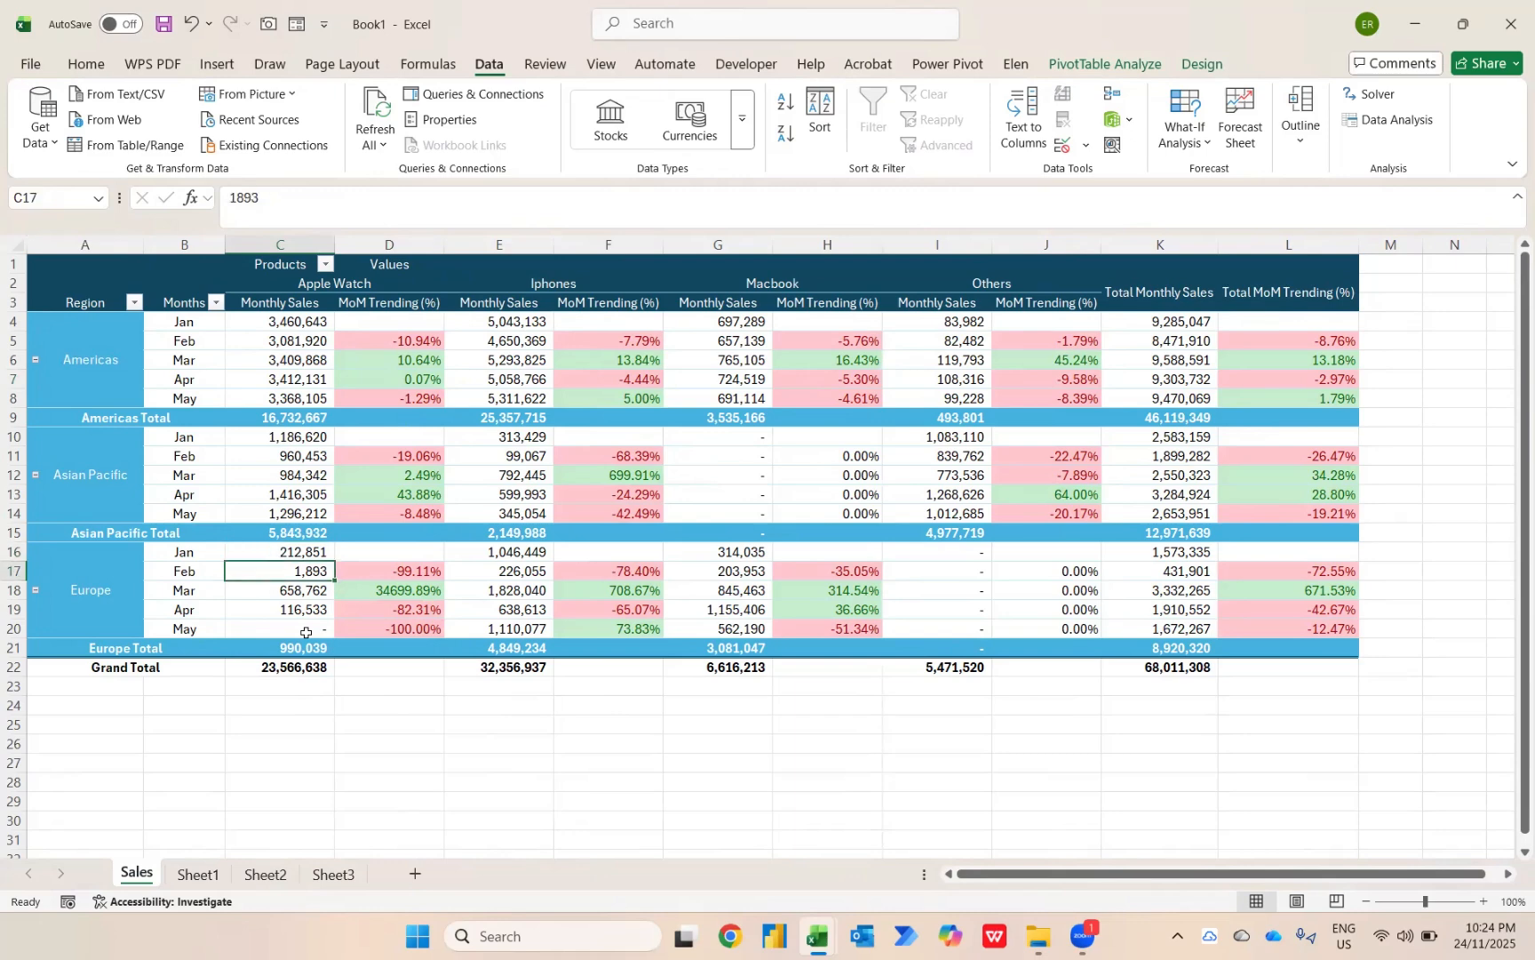
{"action": "key", "text": "Down"}
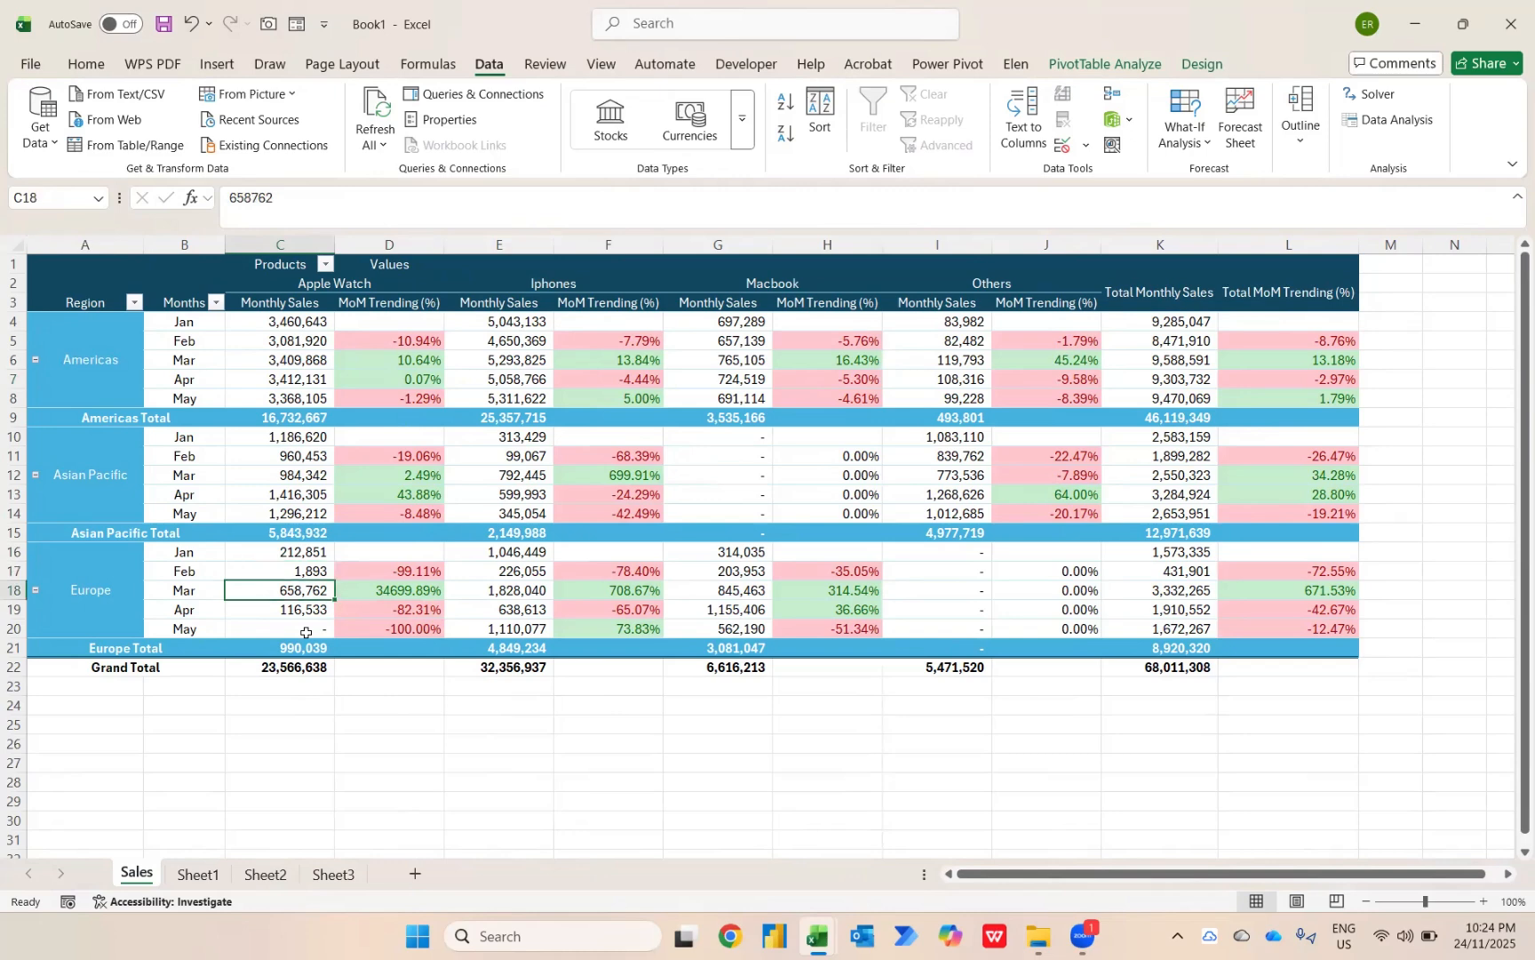
{"action": "key", "text": "Down"}
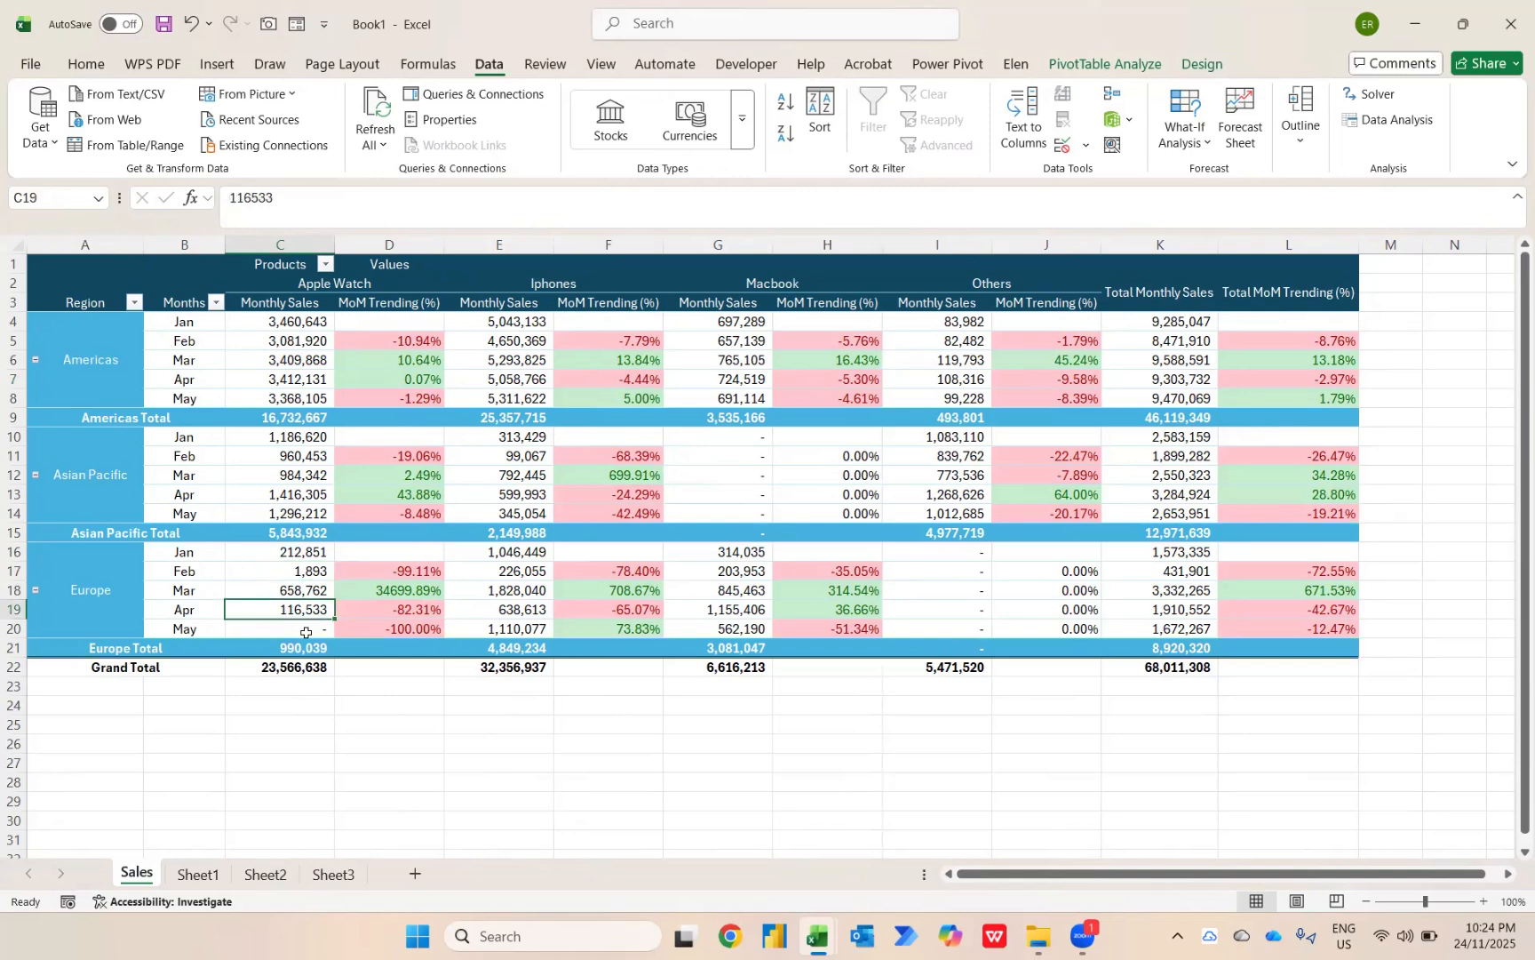
{"action": "key", "text": "Down"}
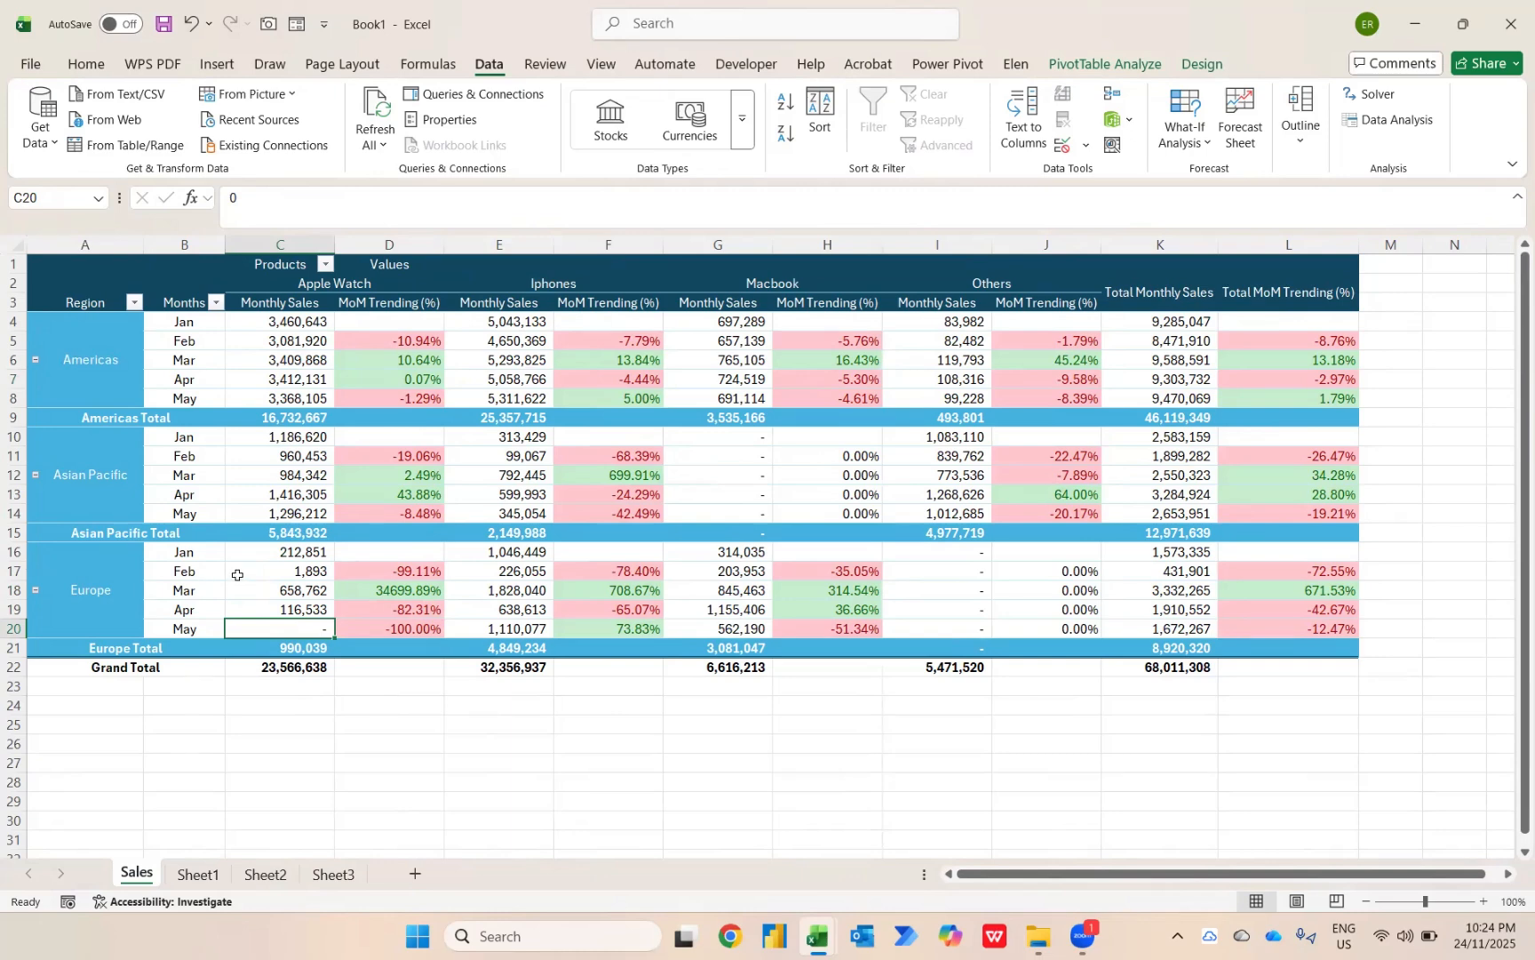
{"action": "mouse_move", "coordinate": [237, 575]}
{"action": "mouse_move", "coordinate": [323, 630]}
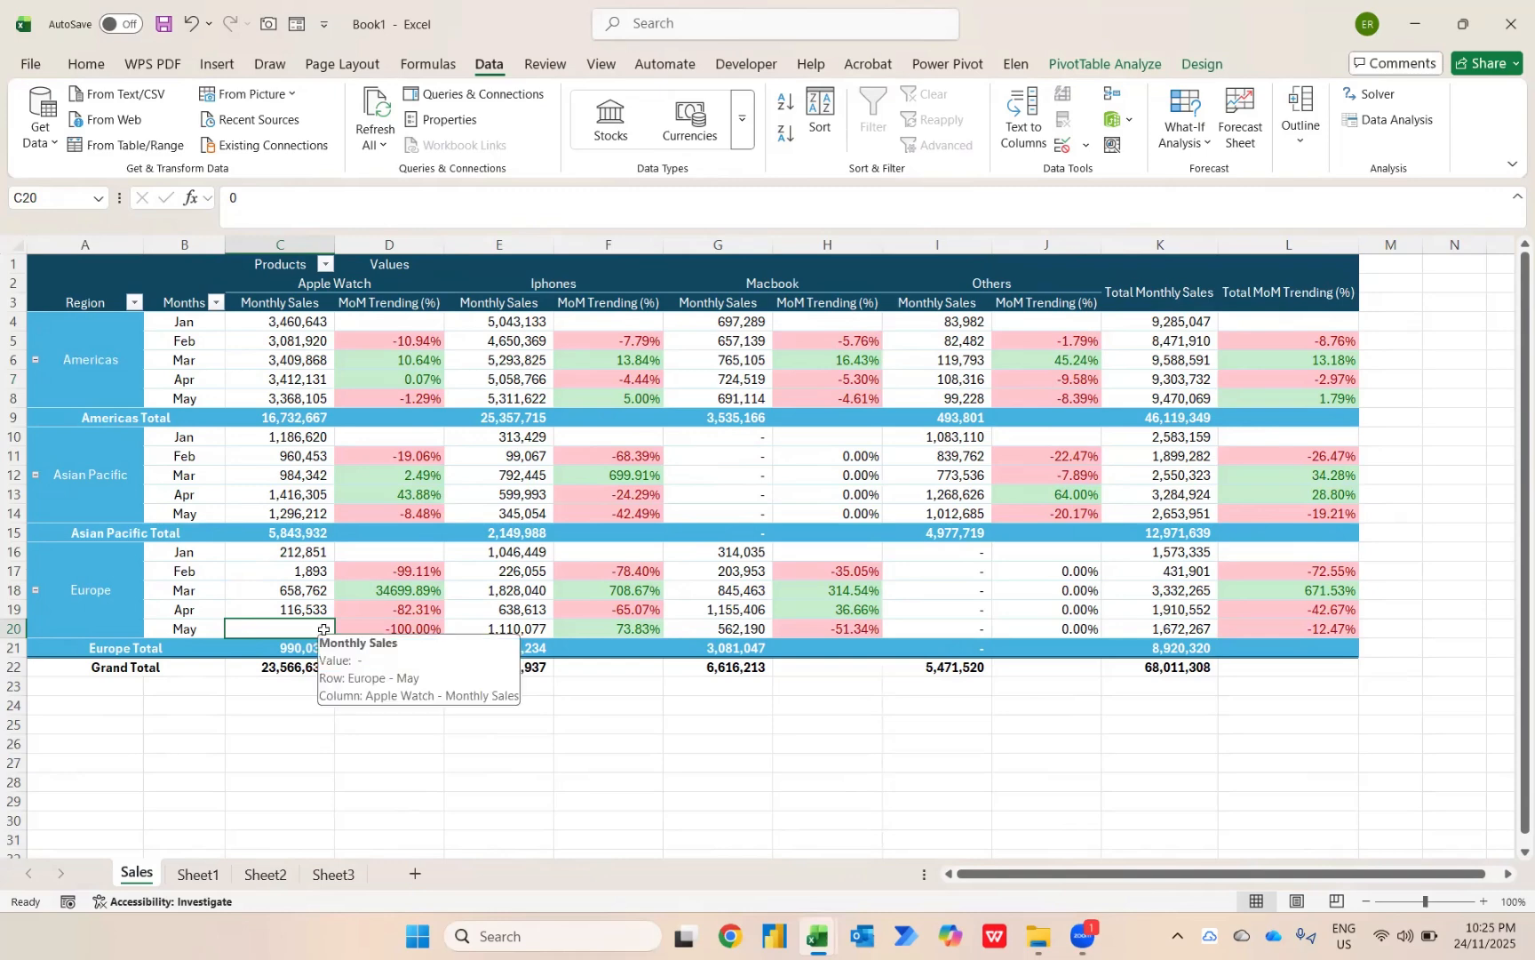